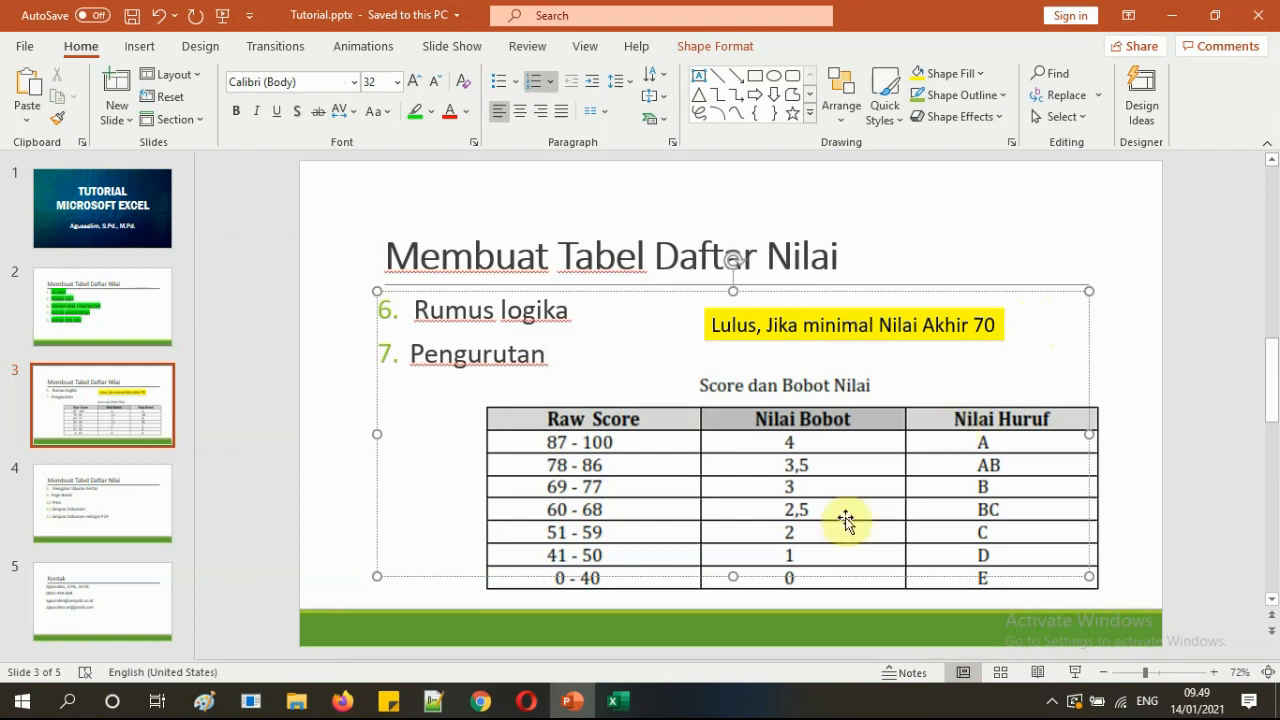
# Step: Switch to the Excel workbook and enter the text Lulus in the Status Lulus cells J6 and J7
pyautogui.click(991, 230)
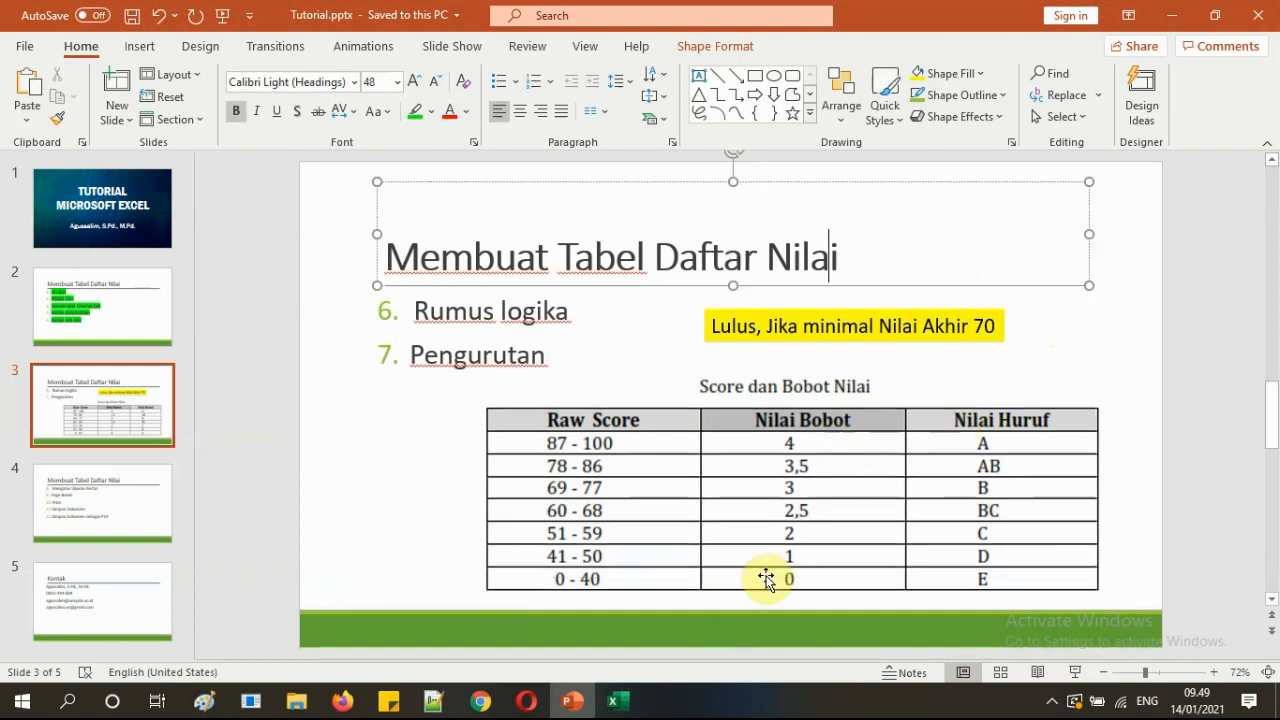
pyautogui.click(614, 700)
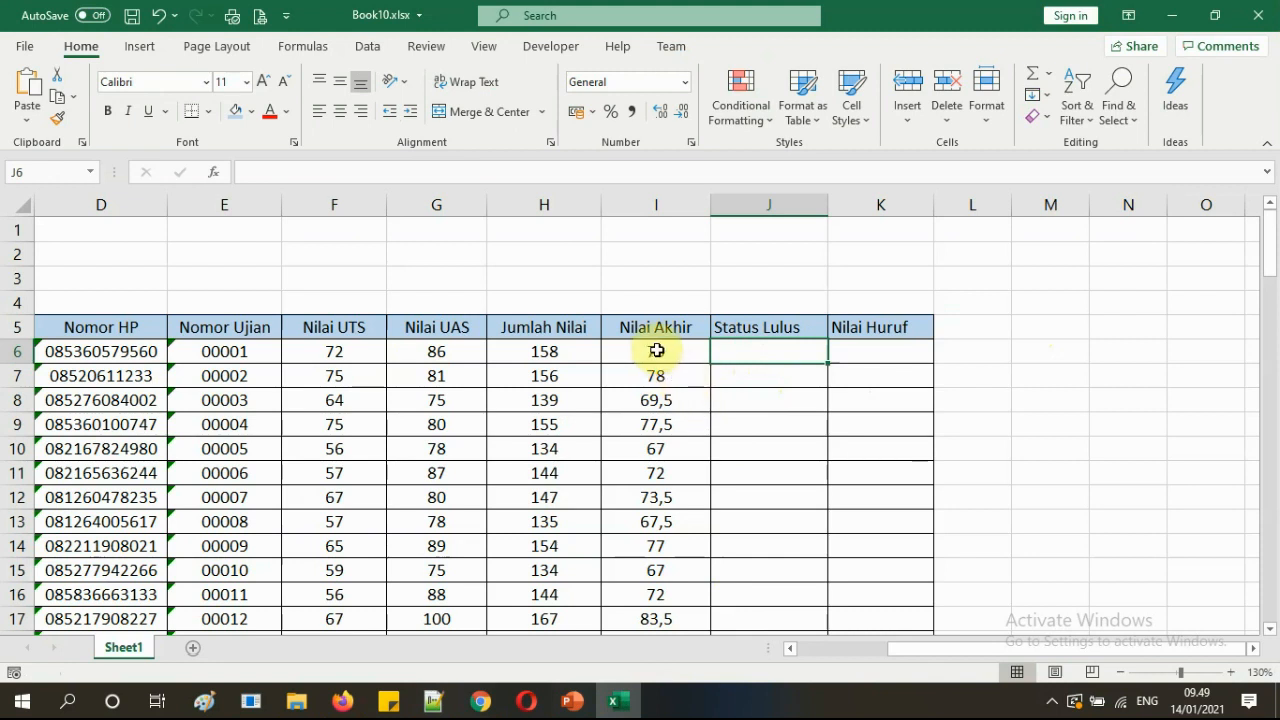
pyautogui.write('Lul')
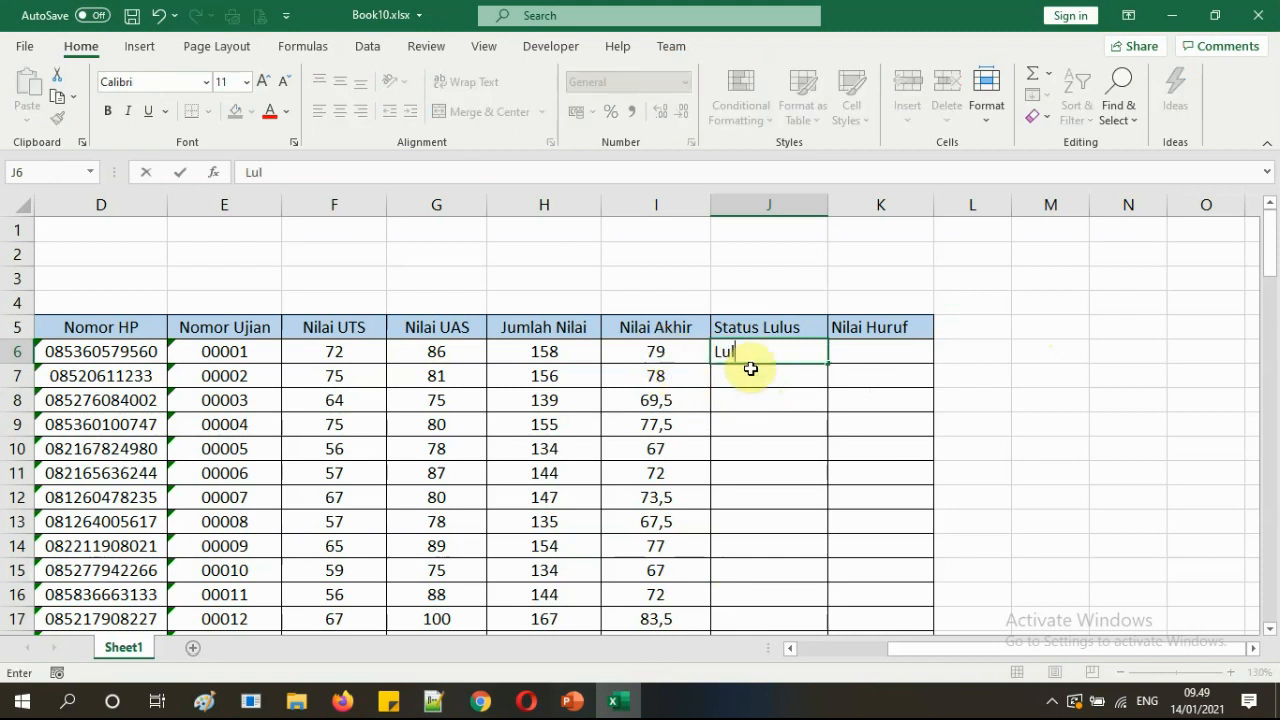
pyautogui.write('us')
pyautogui.press('Return')
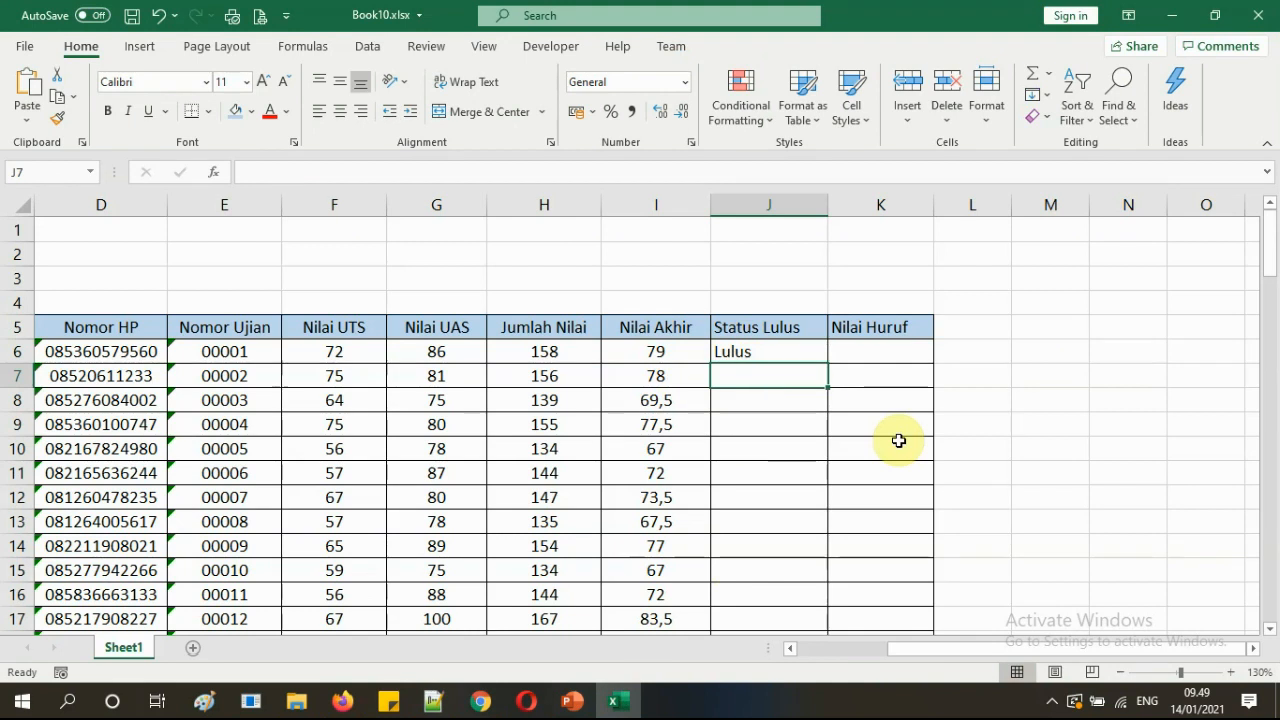
pyautogui.write('Lus')
pyautogui.write('l')
pyautogui.press('Return')
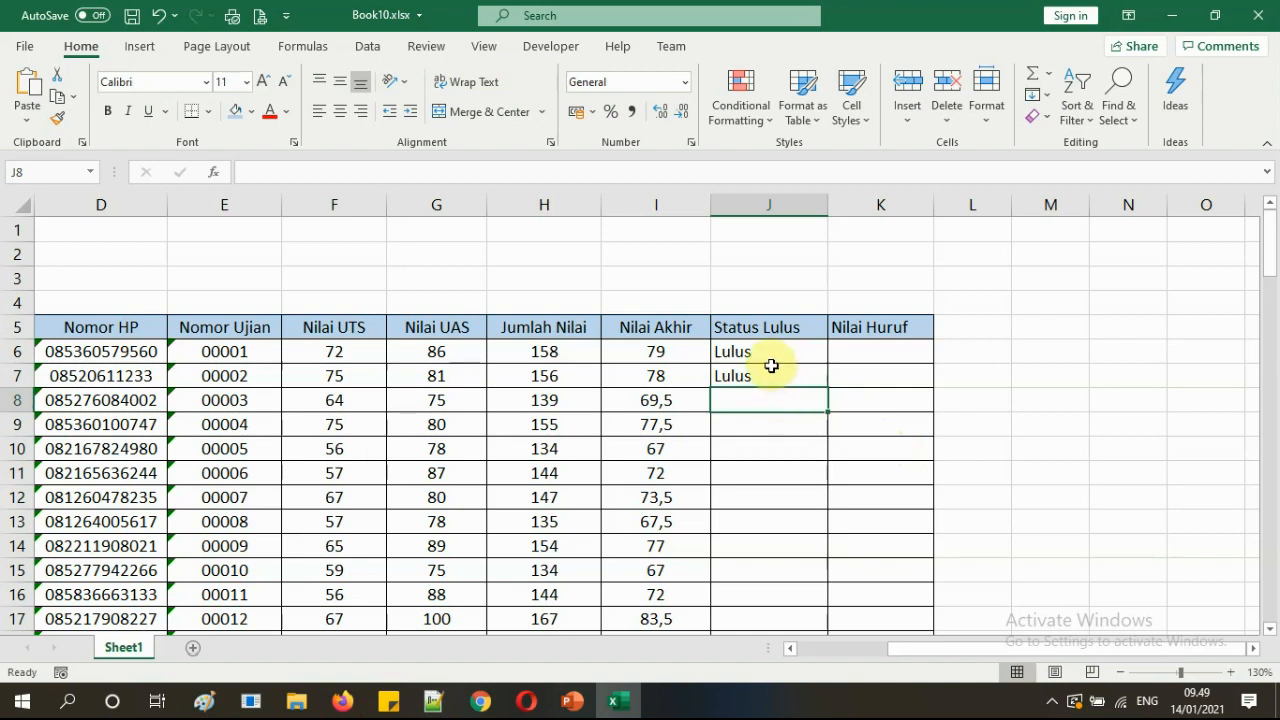
# Step: Examine the Nilai Akhir scores and the Status Lulus column down the student list, enlarging the sheet view to 180%
pyautogui.keyDown('ctrl'); pyautogui.scroll(3, 770, 369); pyautogui.keyUp('ctrl')
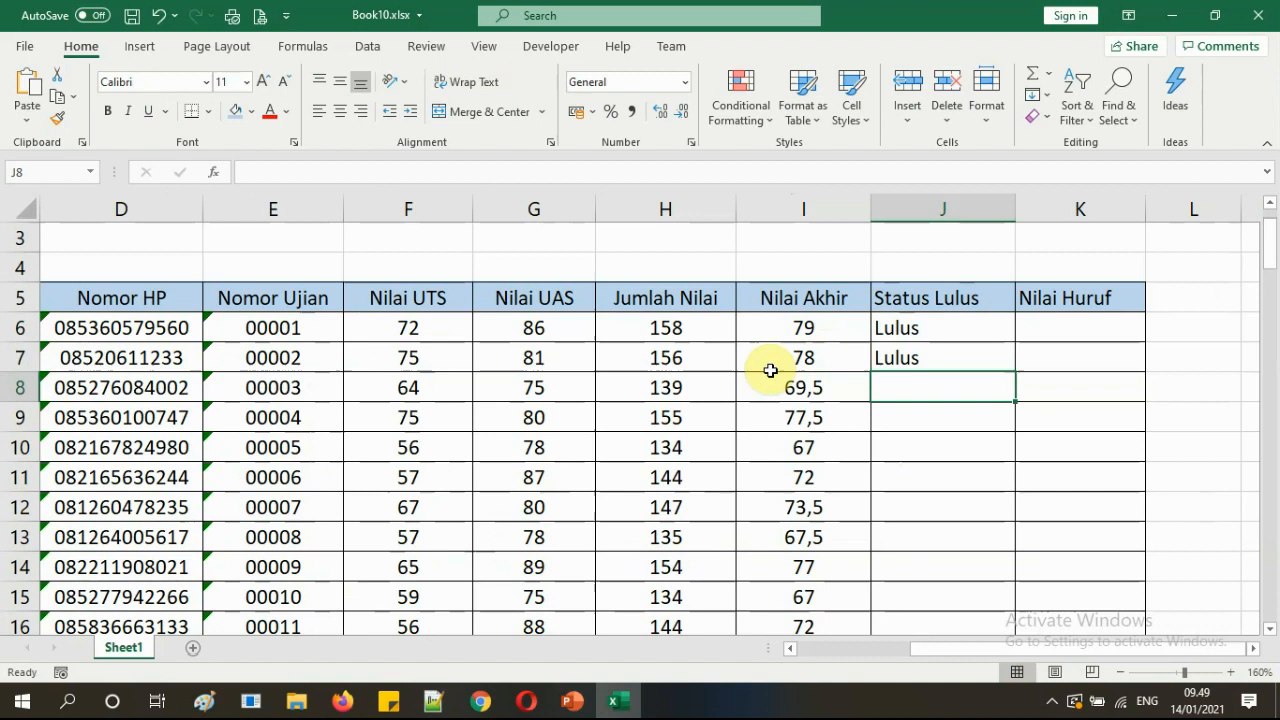
pyautogui.keyDown('ctrl'); pyautogui.scroll(-1, 771, 366); pyautogui.keyUp('ctrl')
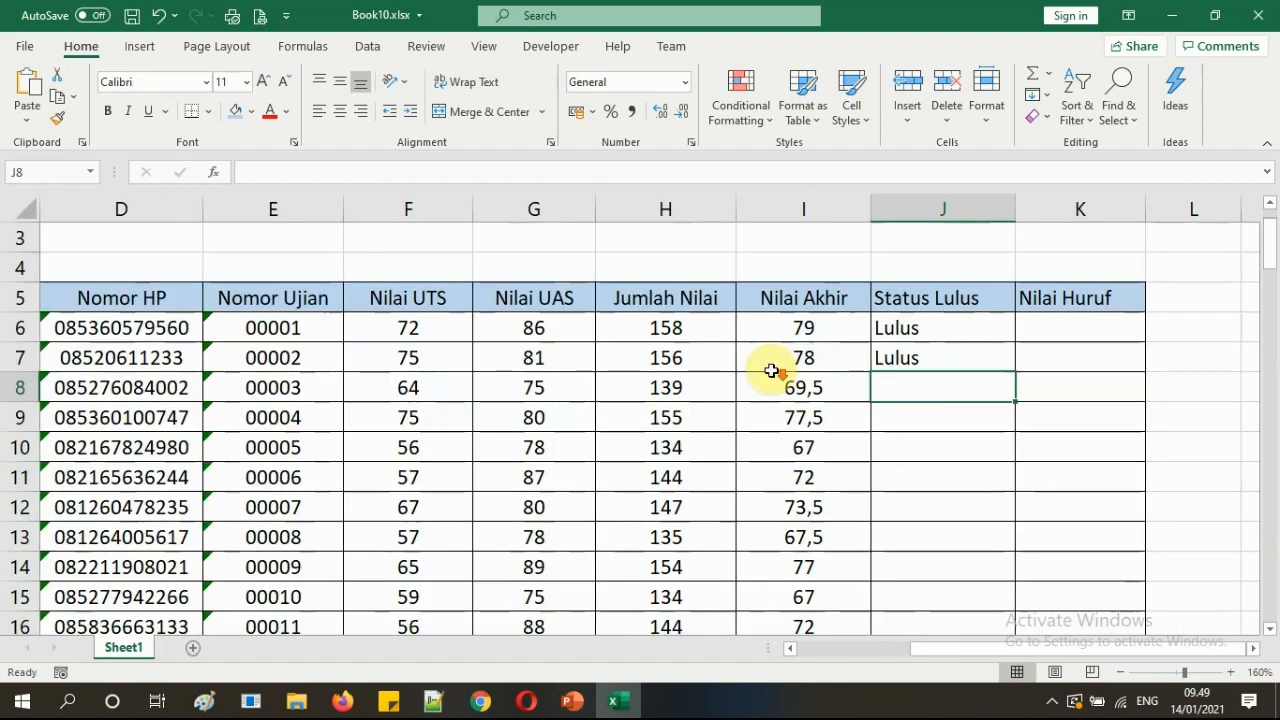
pyautogui.scroll(-5, 874, 423)
pyautogui.scroll(-20, 870, 413)
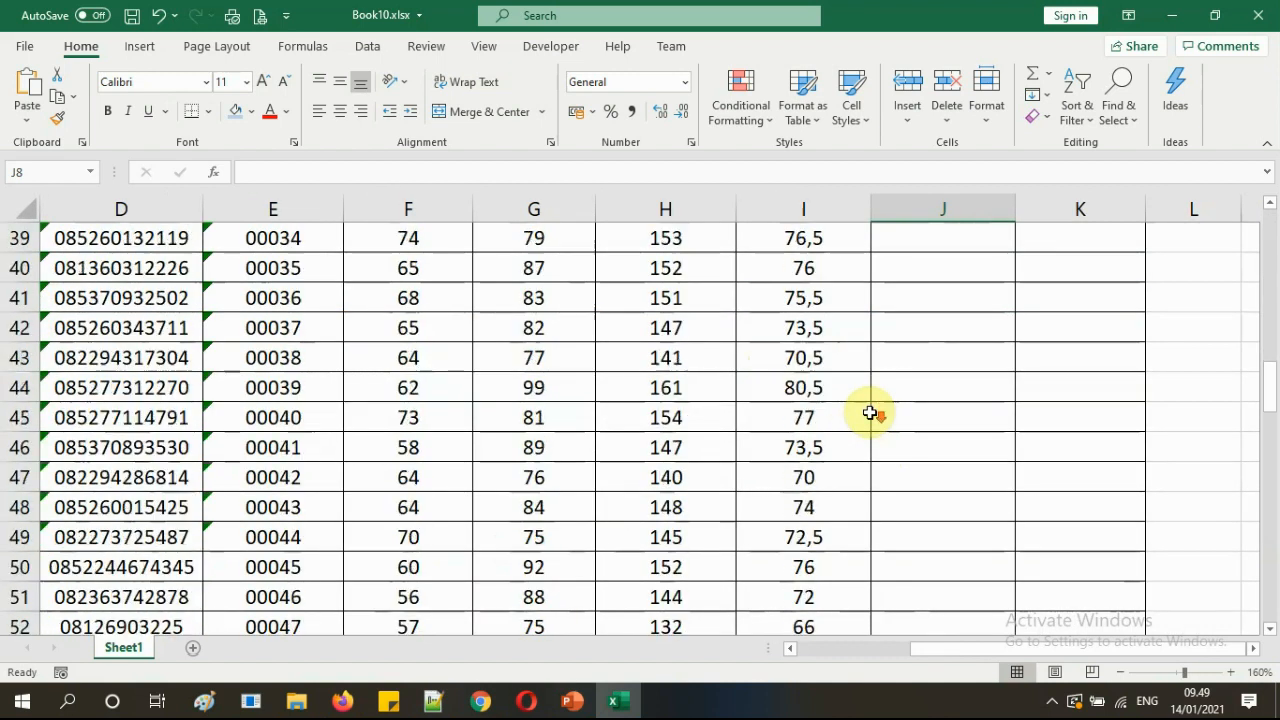
pyautogui.scroll(20, 960, 463)
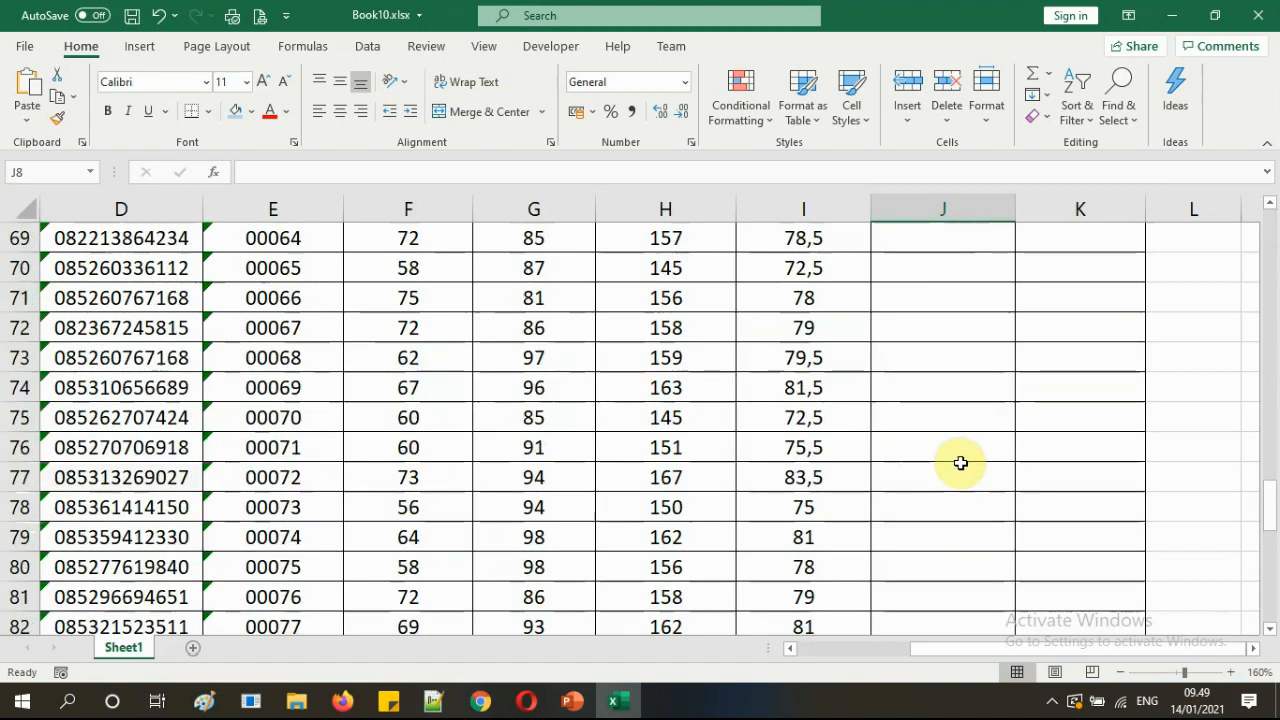
pyautogui.moveTo(943, 641); pyautogui.dragTo(950, 645)
pyautogui.click(1253, 648)
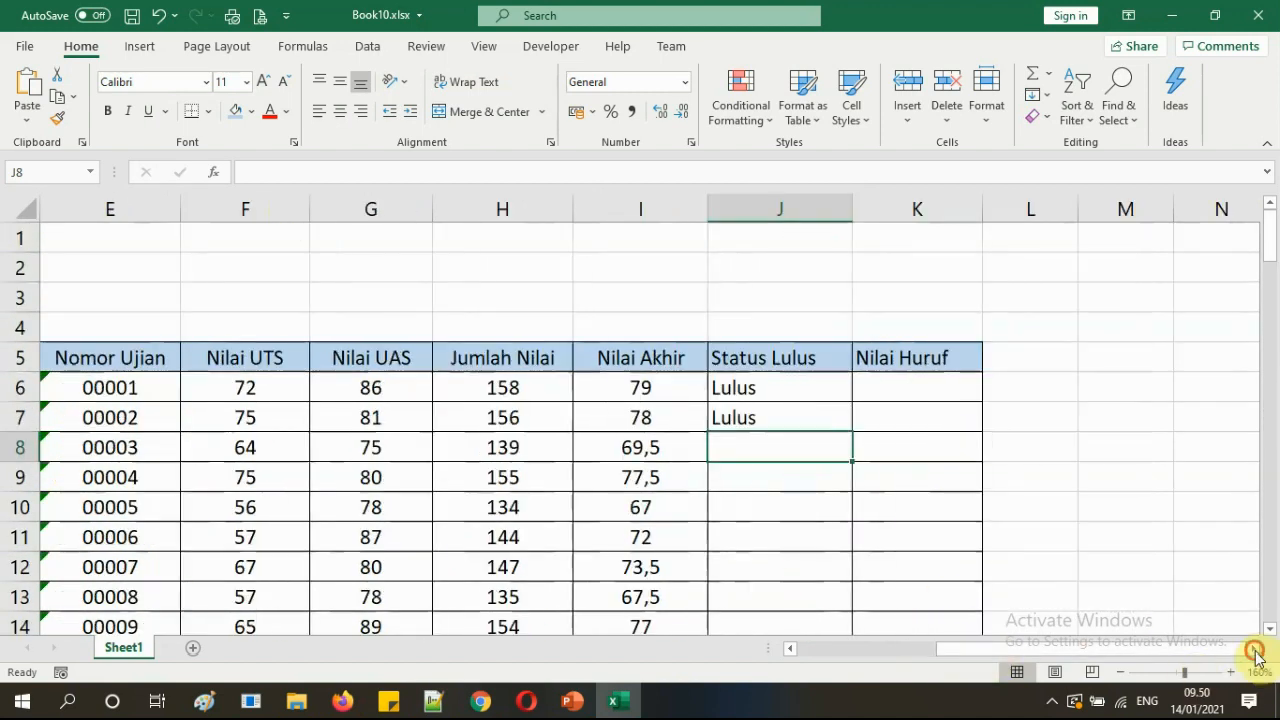
pyautogui.click(1231, 672)
pyautogui.click(1232, 673)
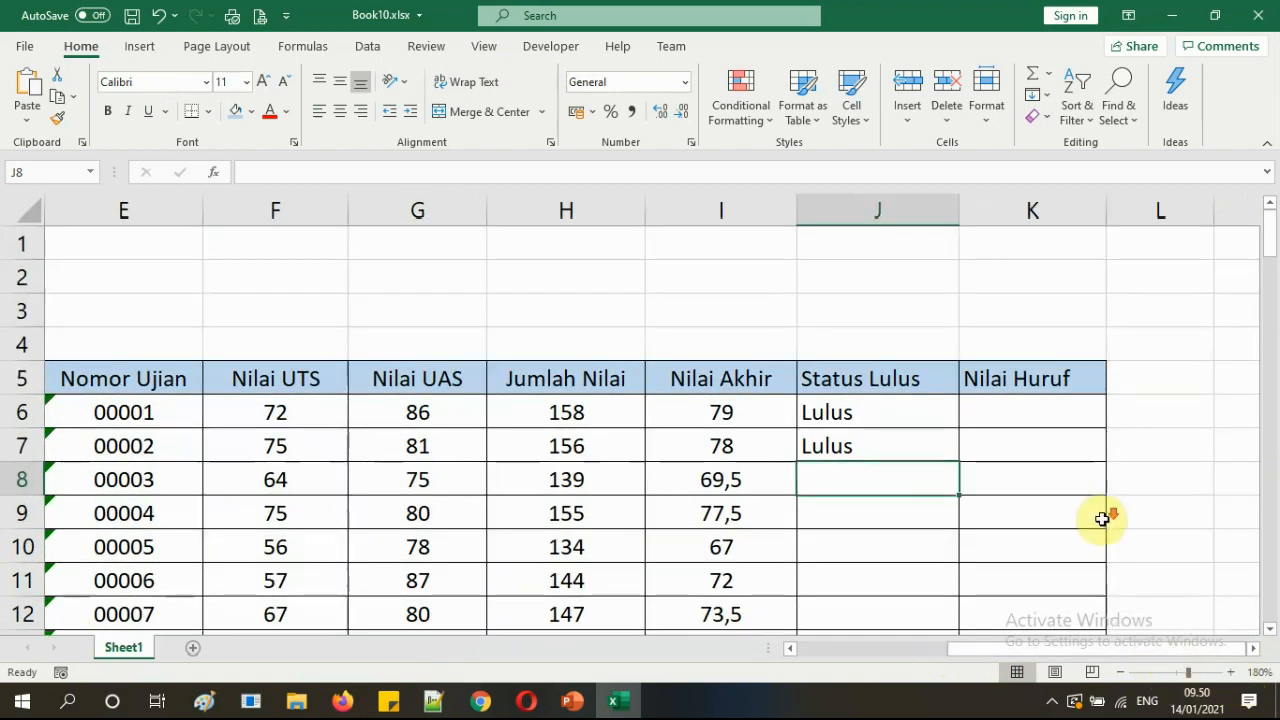
pyautogui.scroll(-1, 1100, 515)
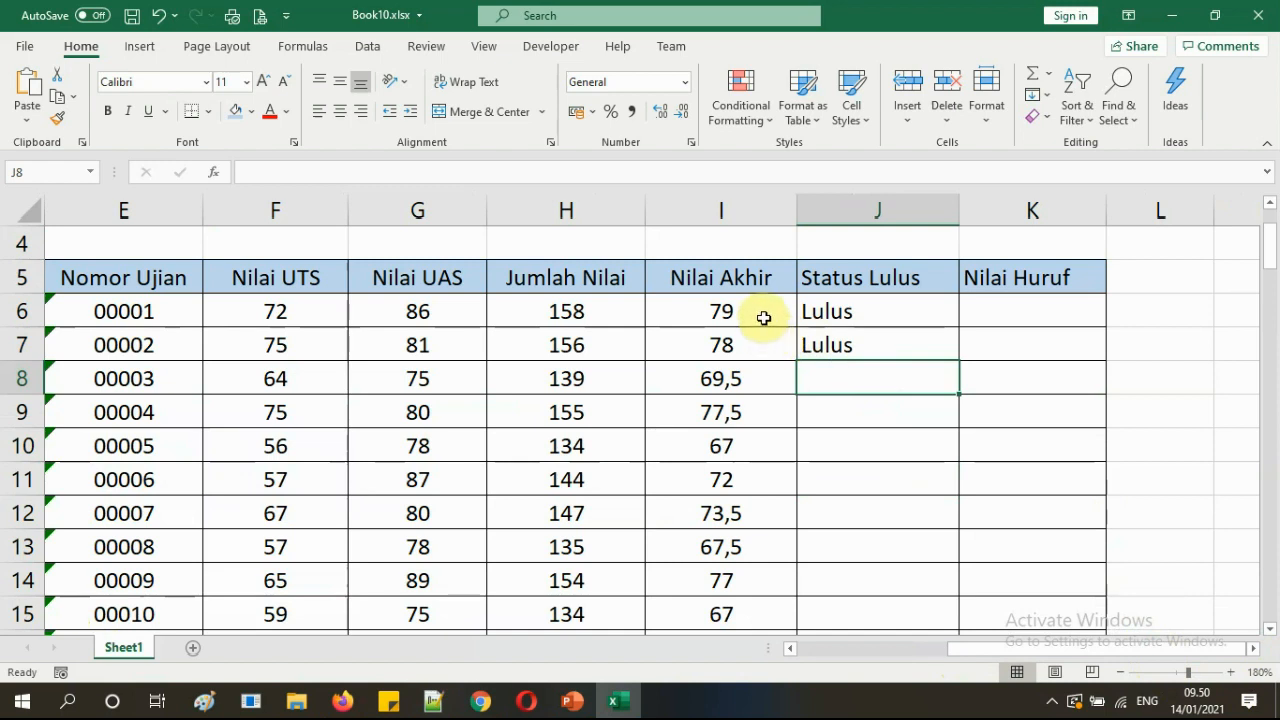
# Step: Clear the manually entered Lulus from cell J7 and select J6
pyautogui.click(812, 314)
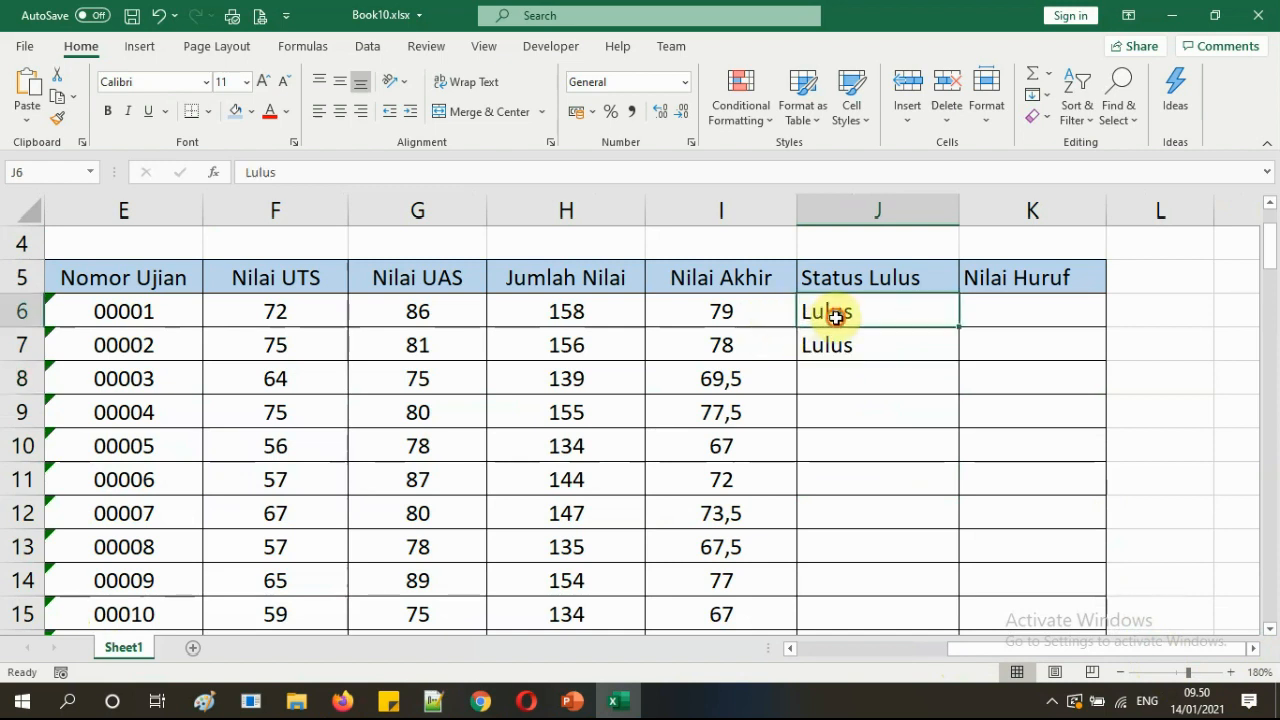
pyautogui.click(857, 343)
pyautogui.press('Delete')
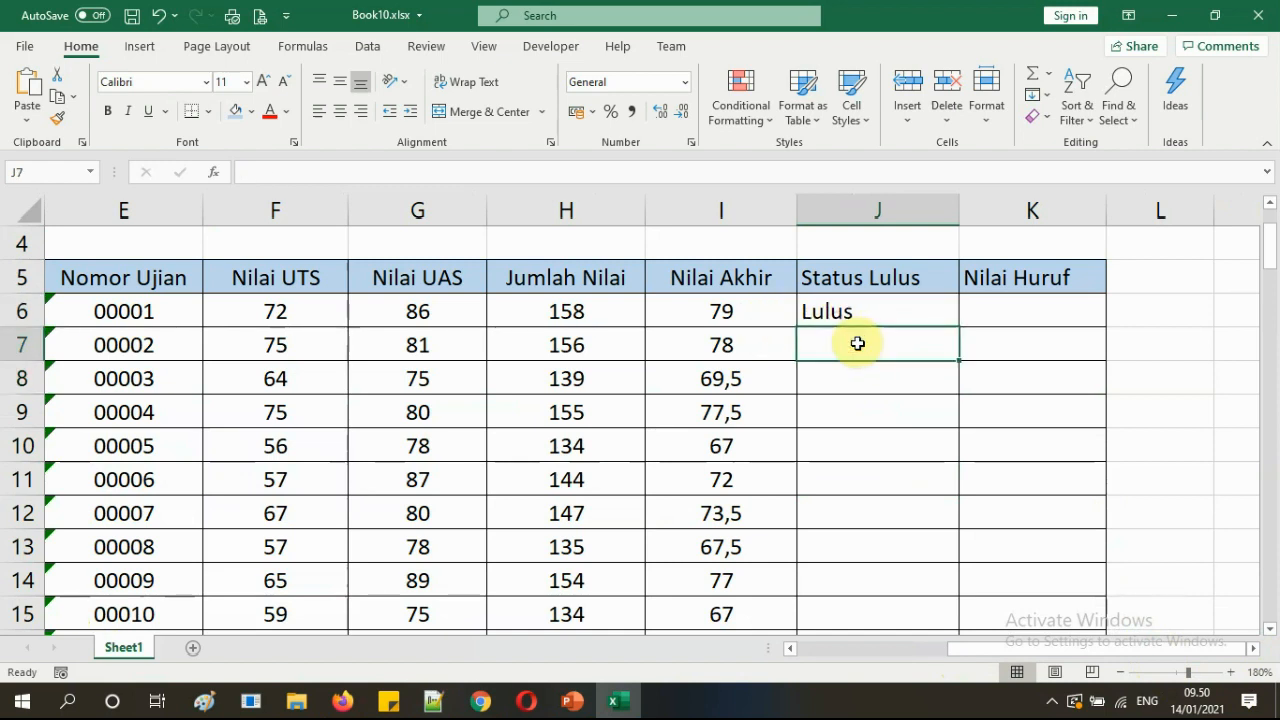
pyautogui.click(862, 314)
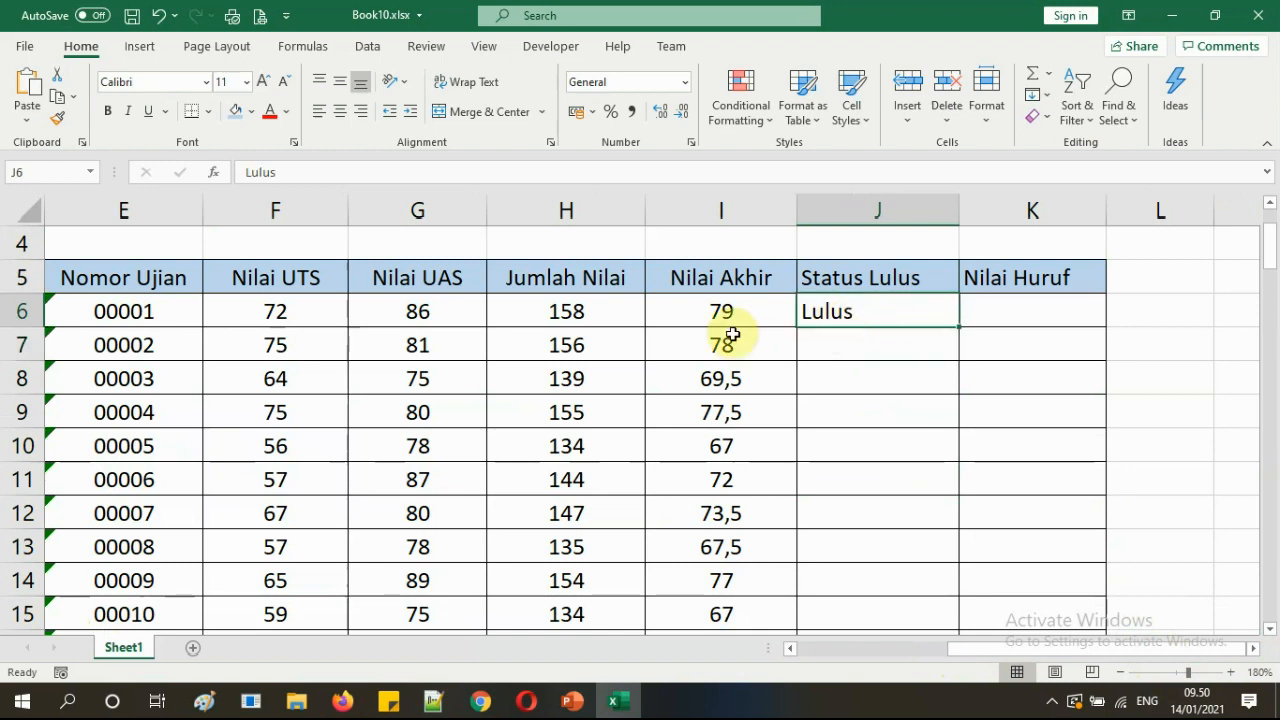
# Step: Check the passing criterion on the PowerPoint slide, return to the Excel workbook and clear the manual entry in J6
pyautogui.click(580, 706)
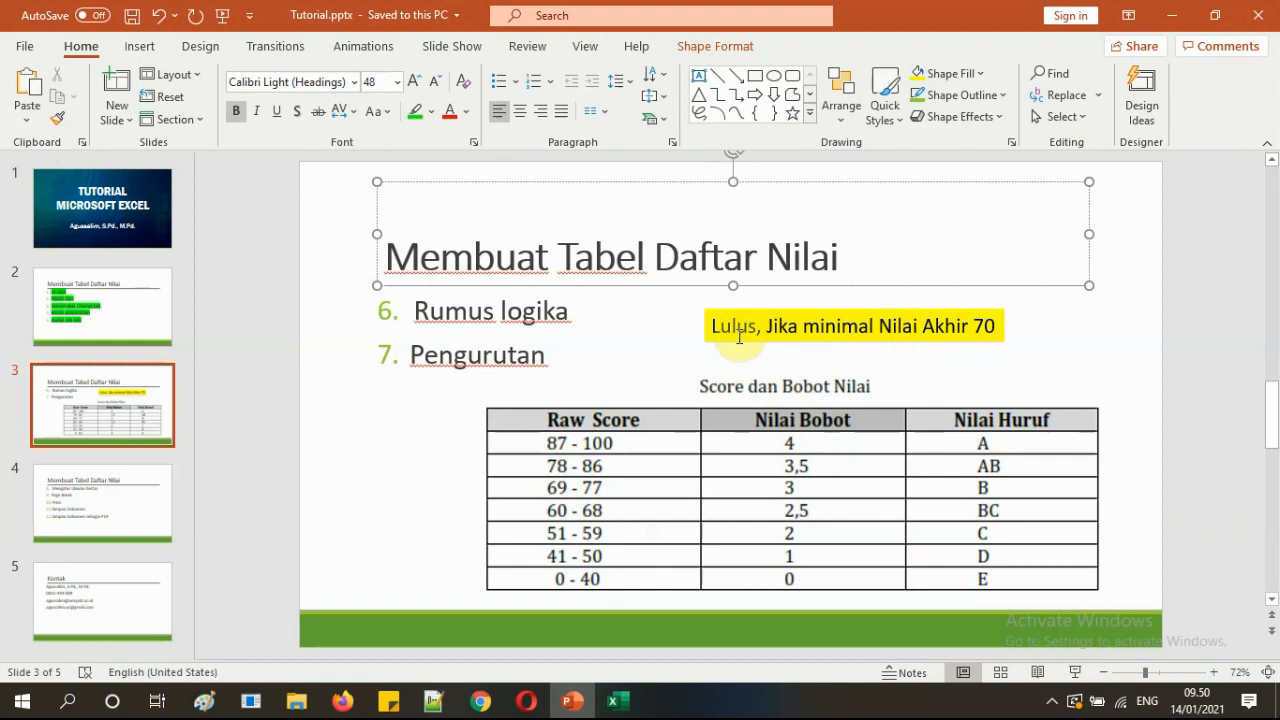
pyautogui.click(614, 701)
pyautogui.click(829, 461)
pyautogui.click(841, 316)
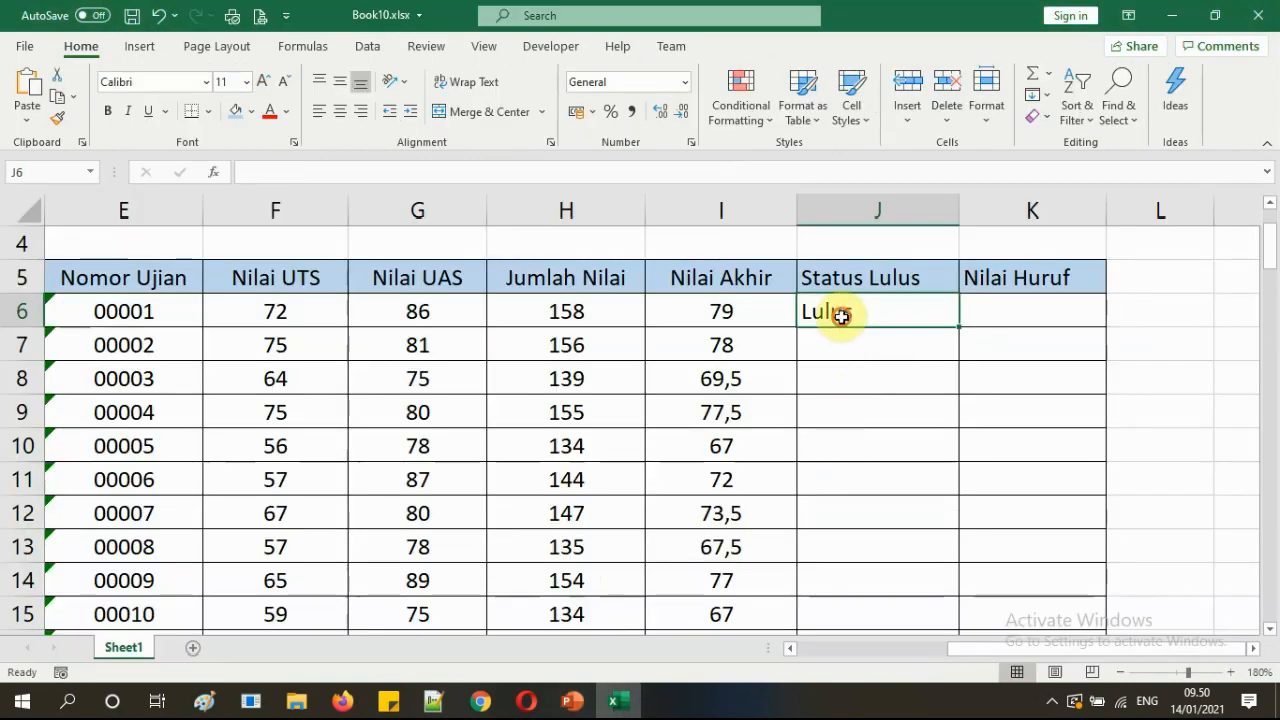
pyautogui.press('Delete')
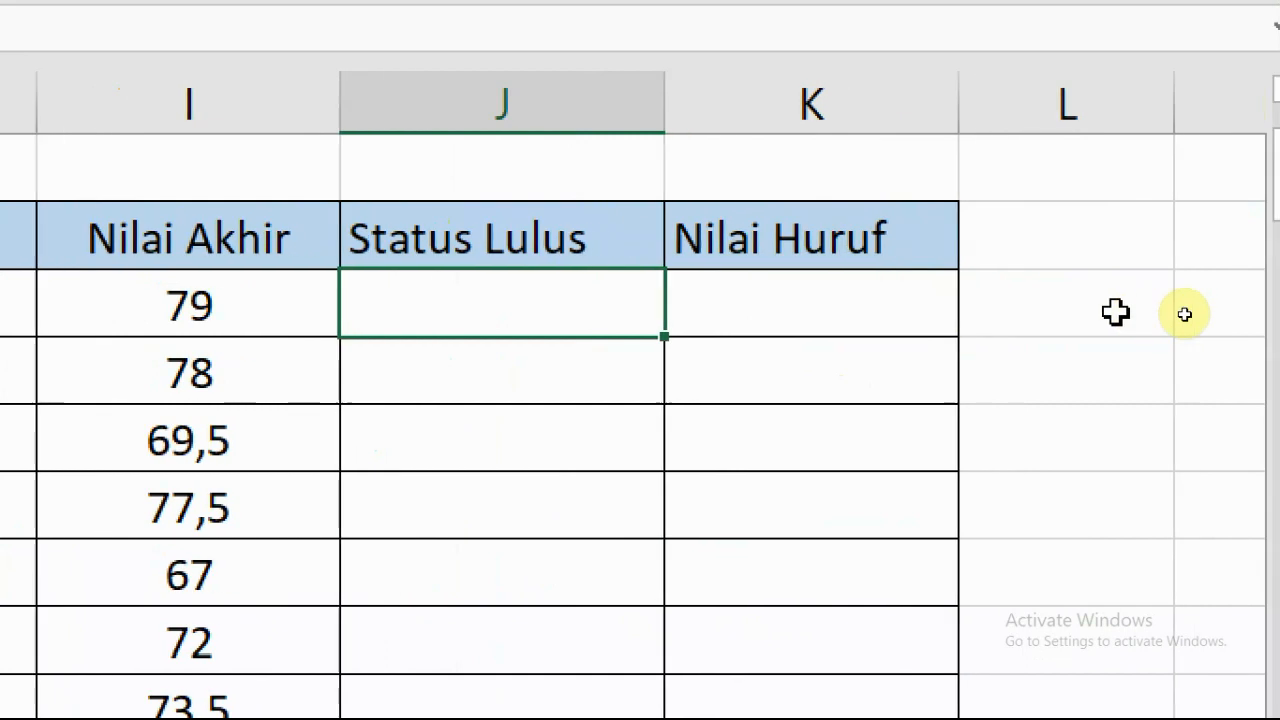
# Step: Begin an IF formula in J6 with the logical test I6>=70, referencing the Nilai Akhir cell
pyautogui.write('=')
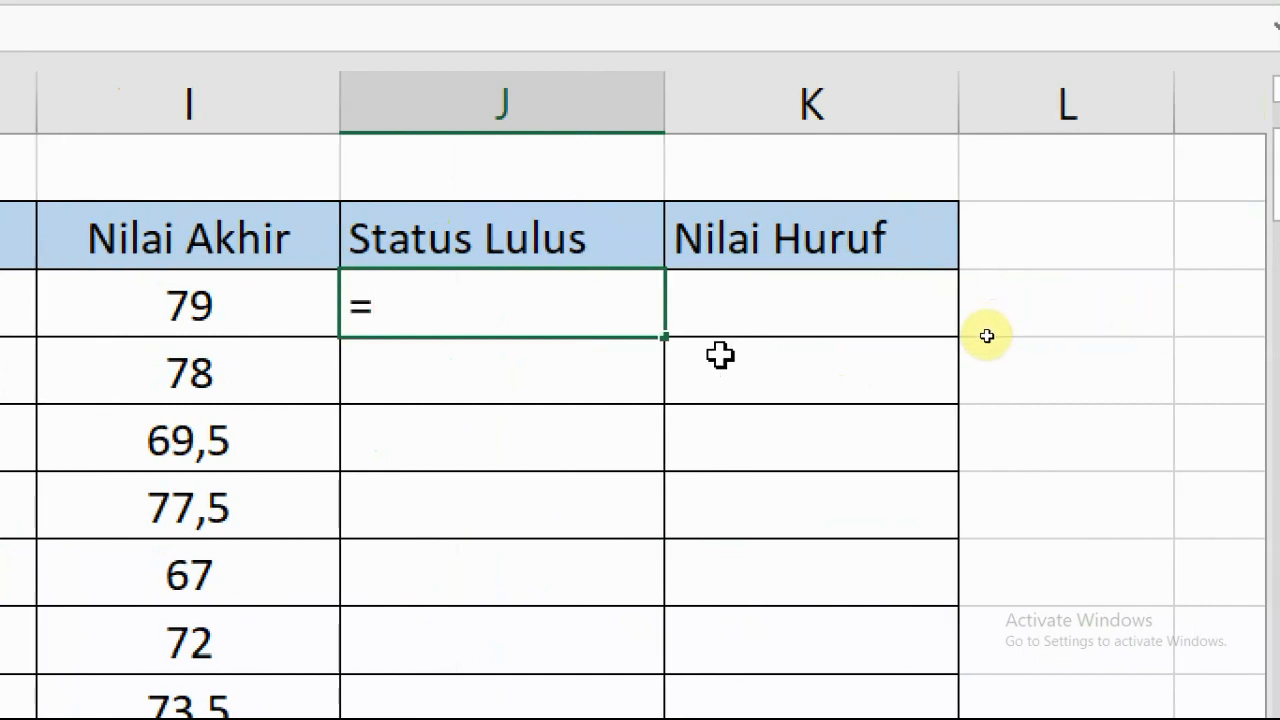
pyautogui.write('if')
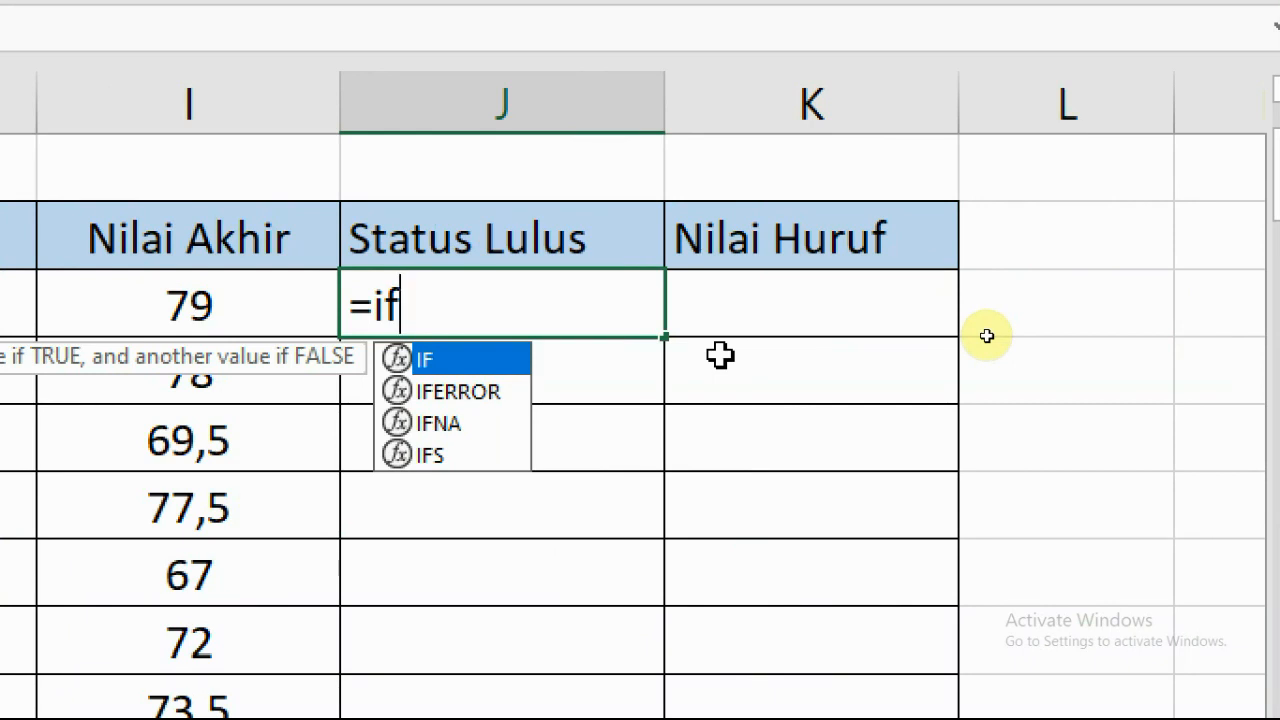
pyautogui.write('(')
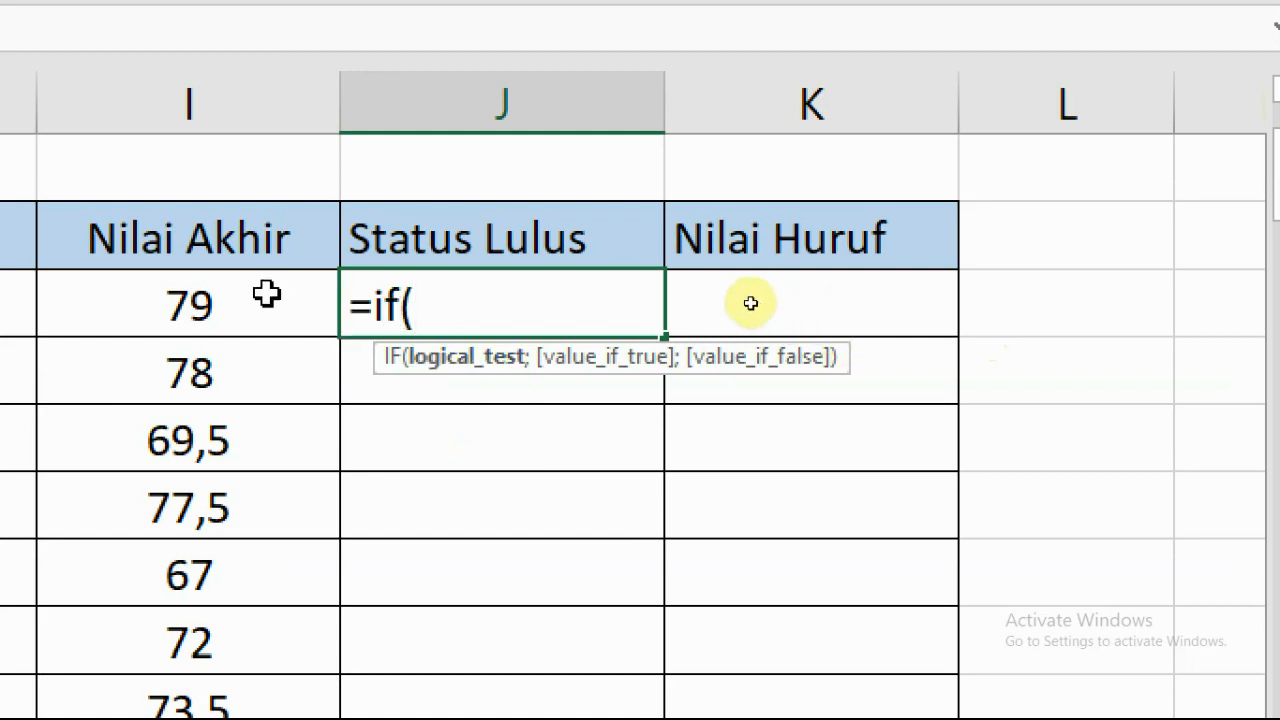
pyautogui.click(171, 294)
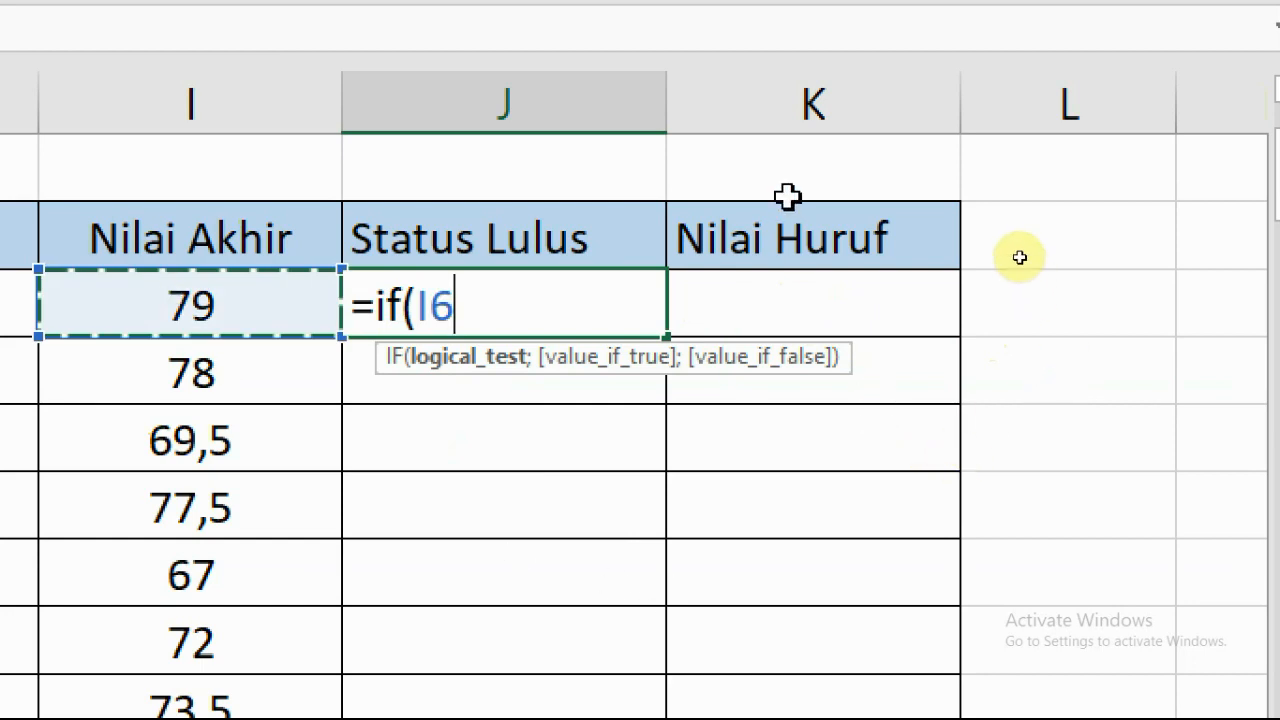
pyautogui.write('>')
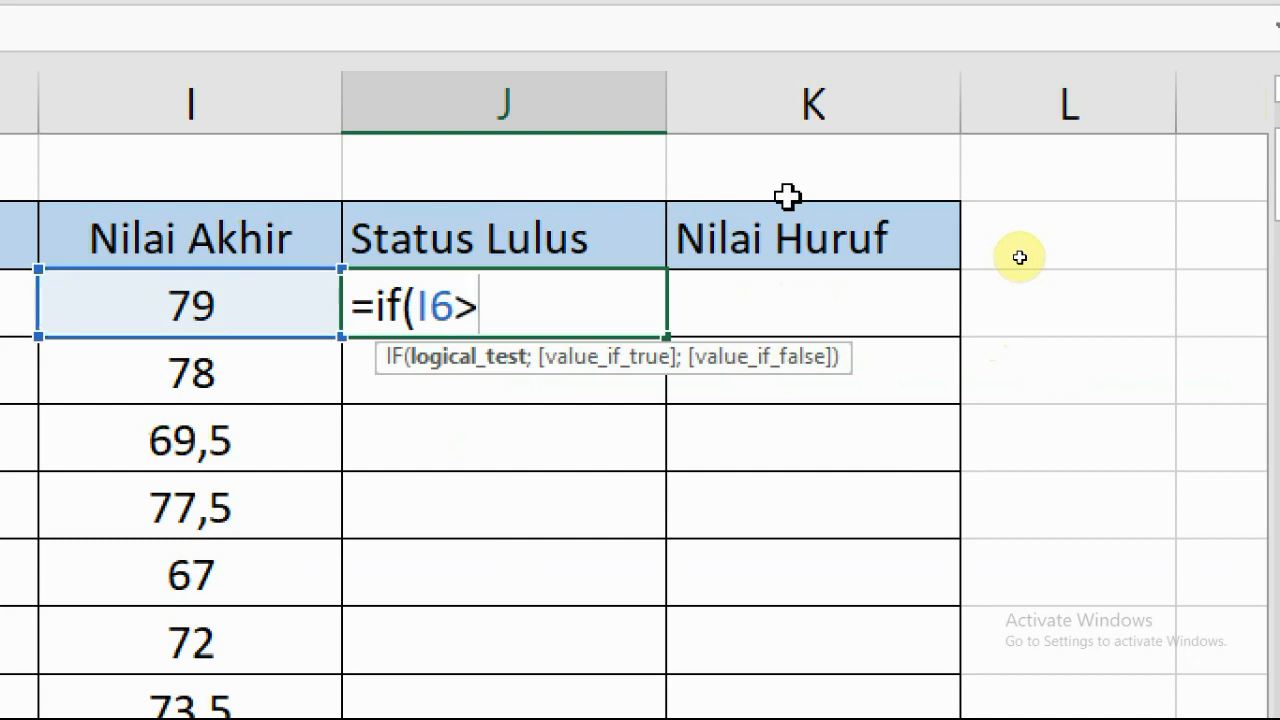
pyautogui.write('=')
pyautogui.write('70')
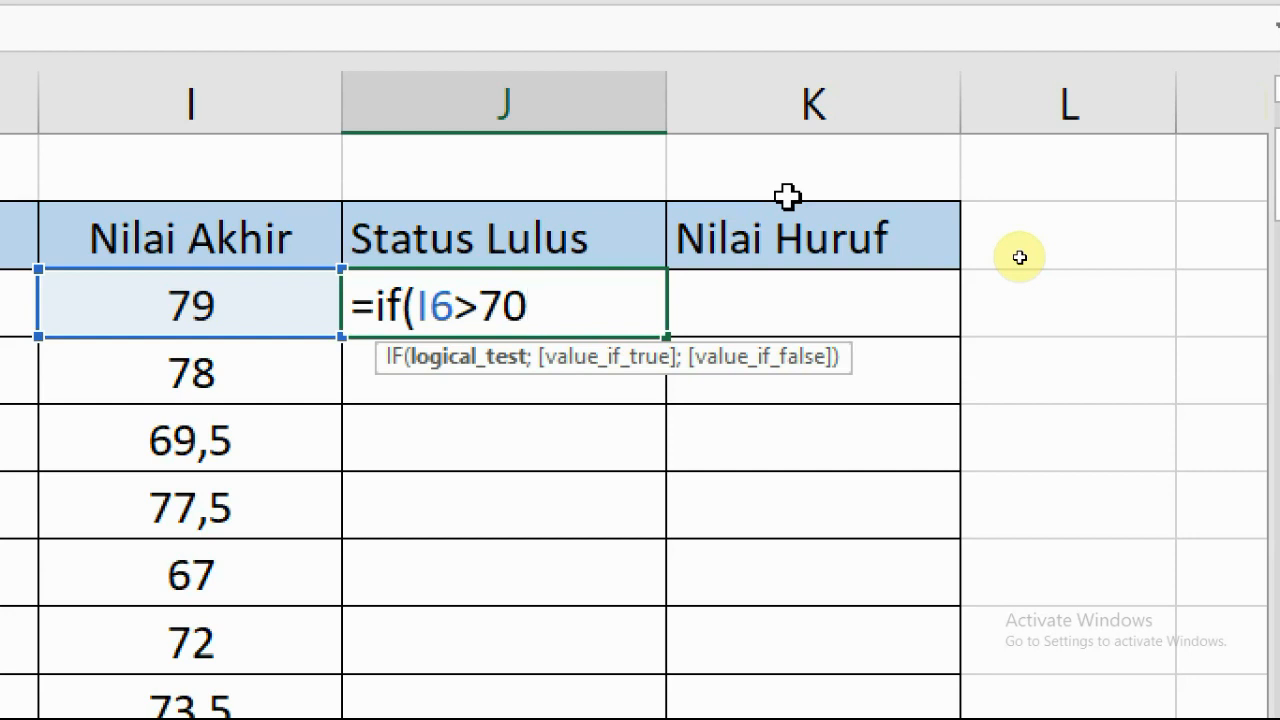
pyautogui.press('Left')
pyautogui.press('Left')
pyautogui.write('=')
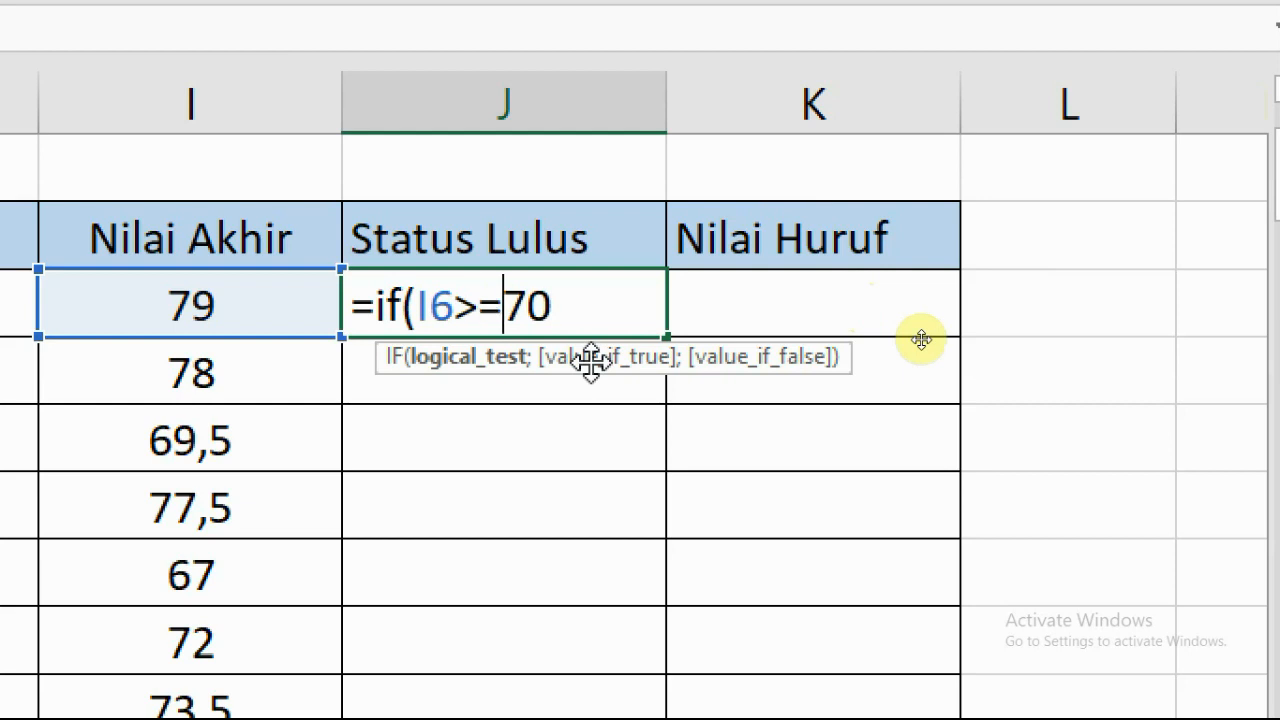
pyautogui.press('Right')
pyautogui.press('Right')
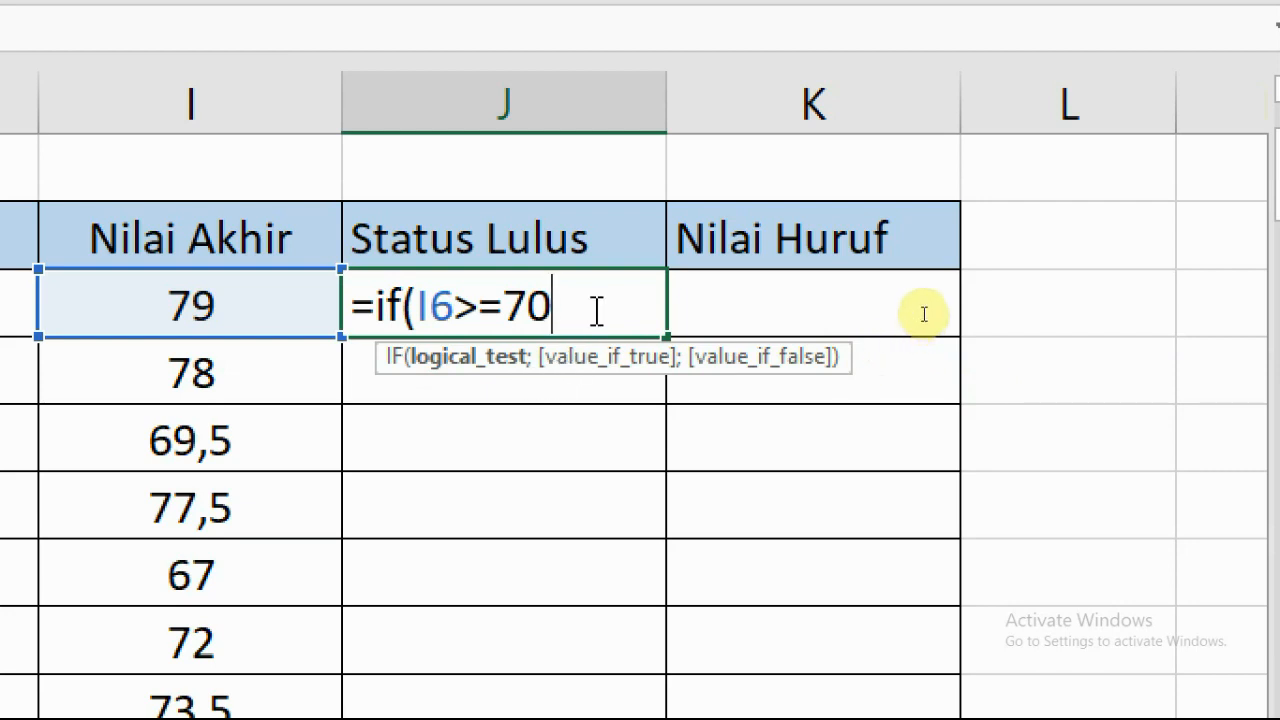
# Step: Add the quoted text "Lulus" as the value if true in the J6 IF formula, using semicolons as argument separators
pyautogui.write(';')
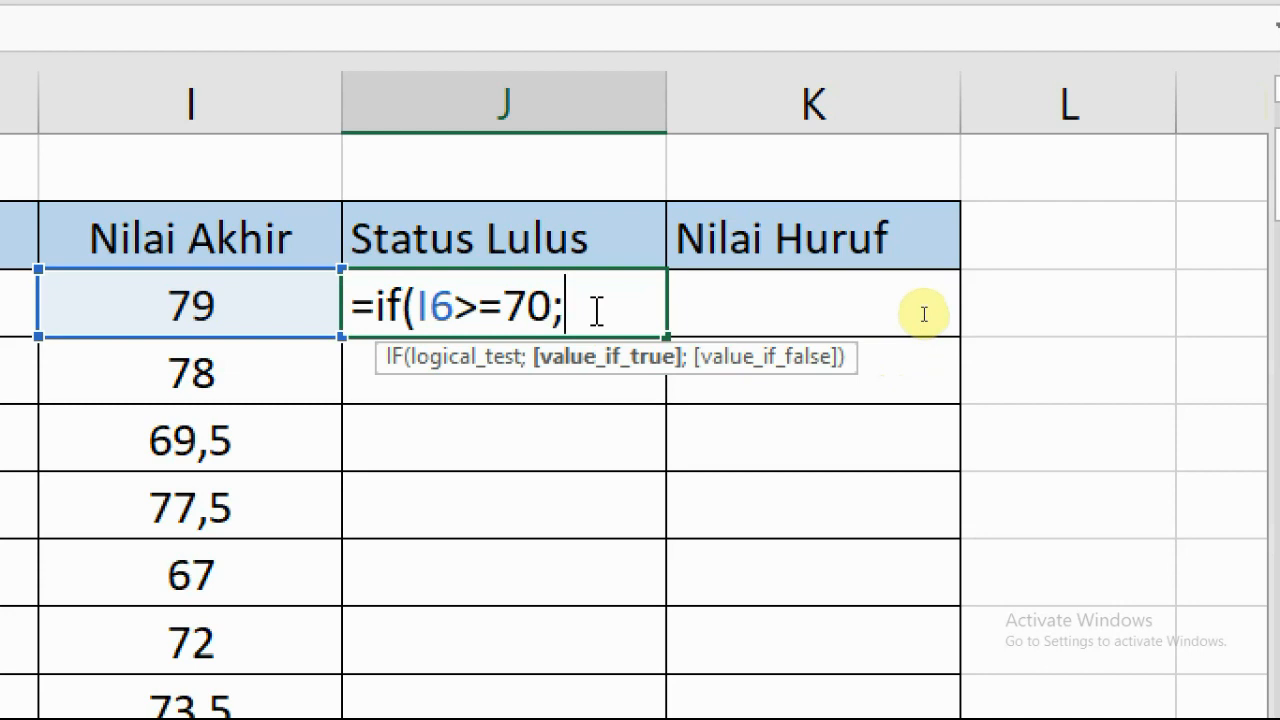
pyautogui.press('BackSpace')
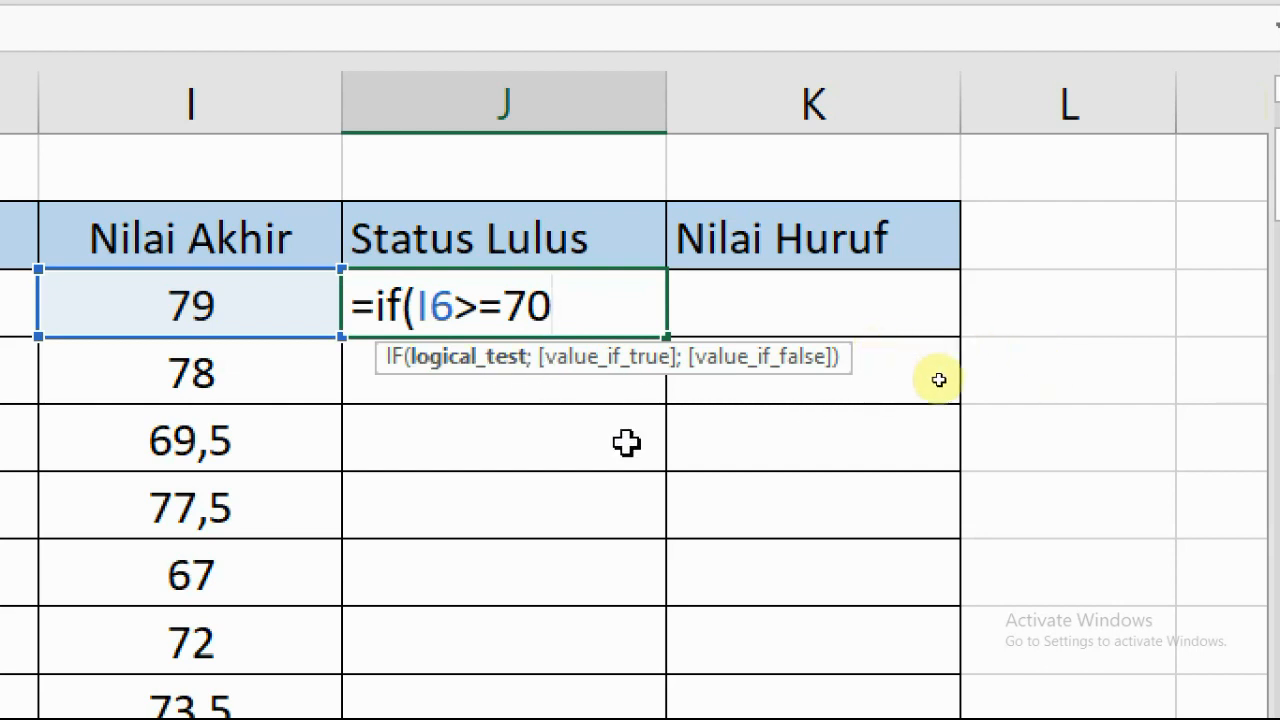
pyautogui.write(';')
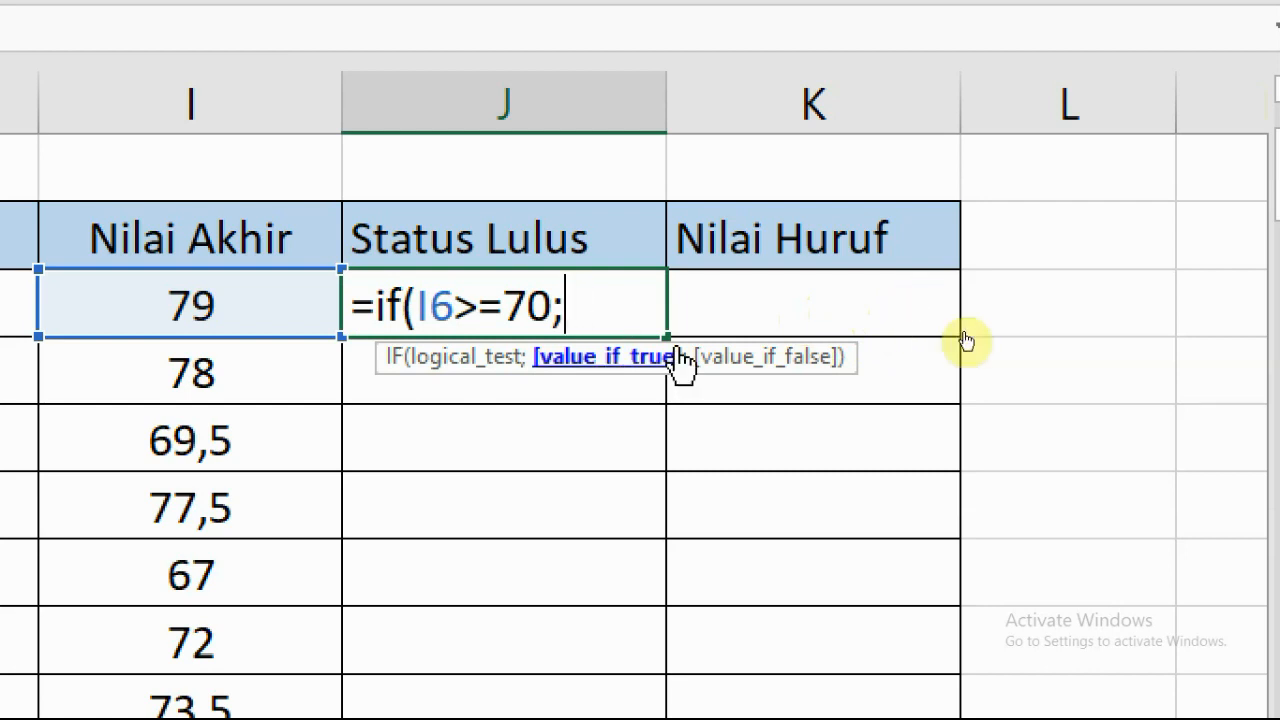
pyautogui.write('Lul')
pyautogui.press('BackSpace')
pyautogui.press('BackSpace')
pyautogui.press('BackSpace')
pyautogui.press('BackSpace')
pyautogui.write('"\'')
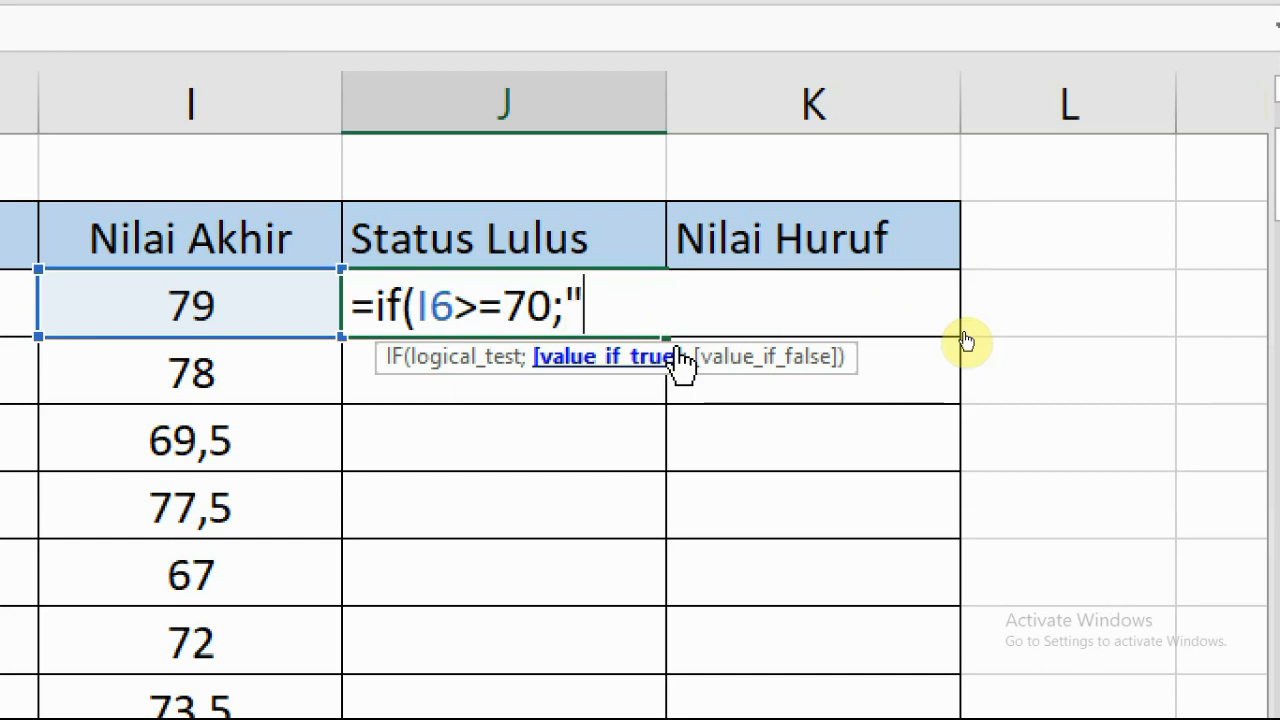
pyautogui.write('Lulus"')
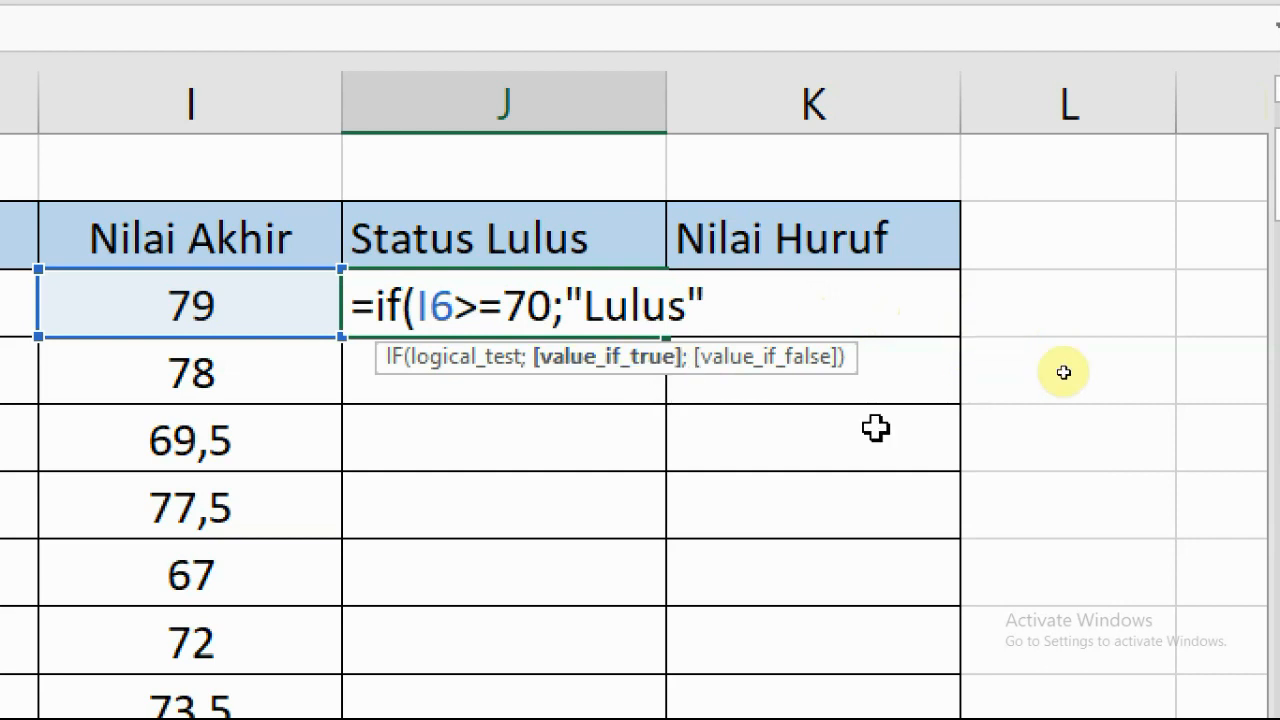
# Step: Complete the J6 formula with "Tidak Lulus" as the value if false, commit it and reselect the cell
pyautogui.write(';')
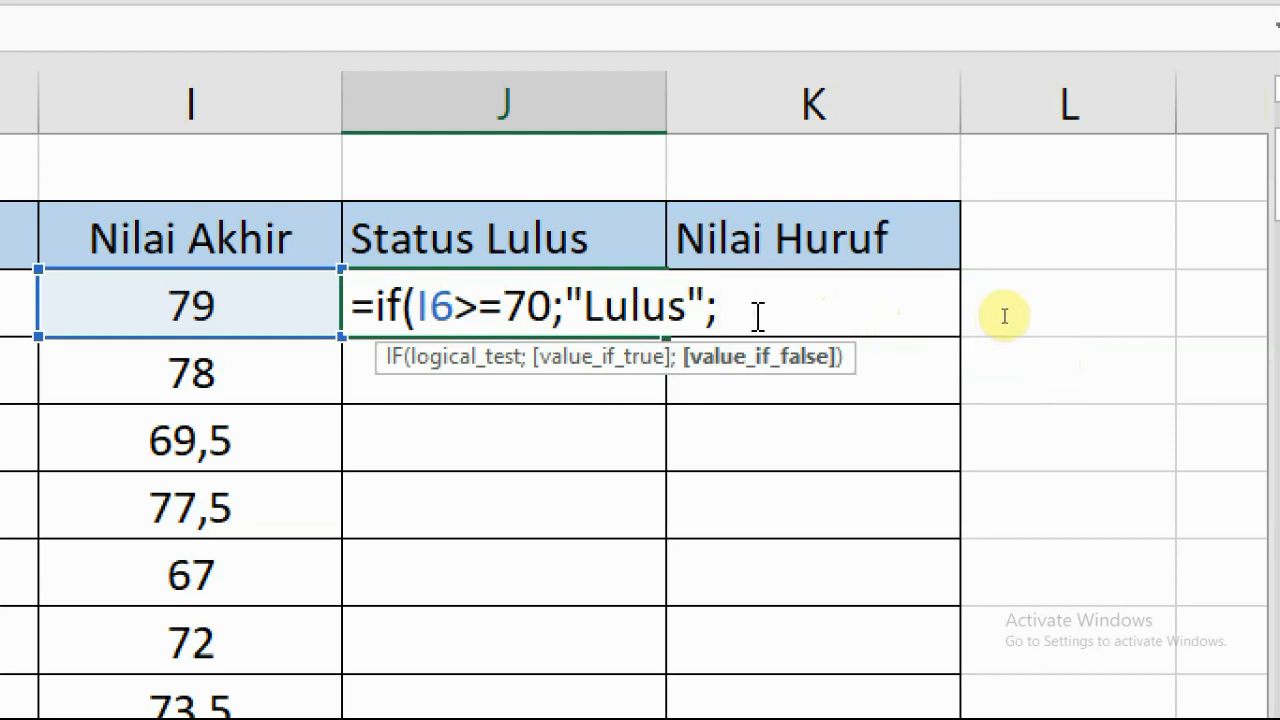
pyautogui.write('"Tidak Lulus")')
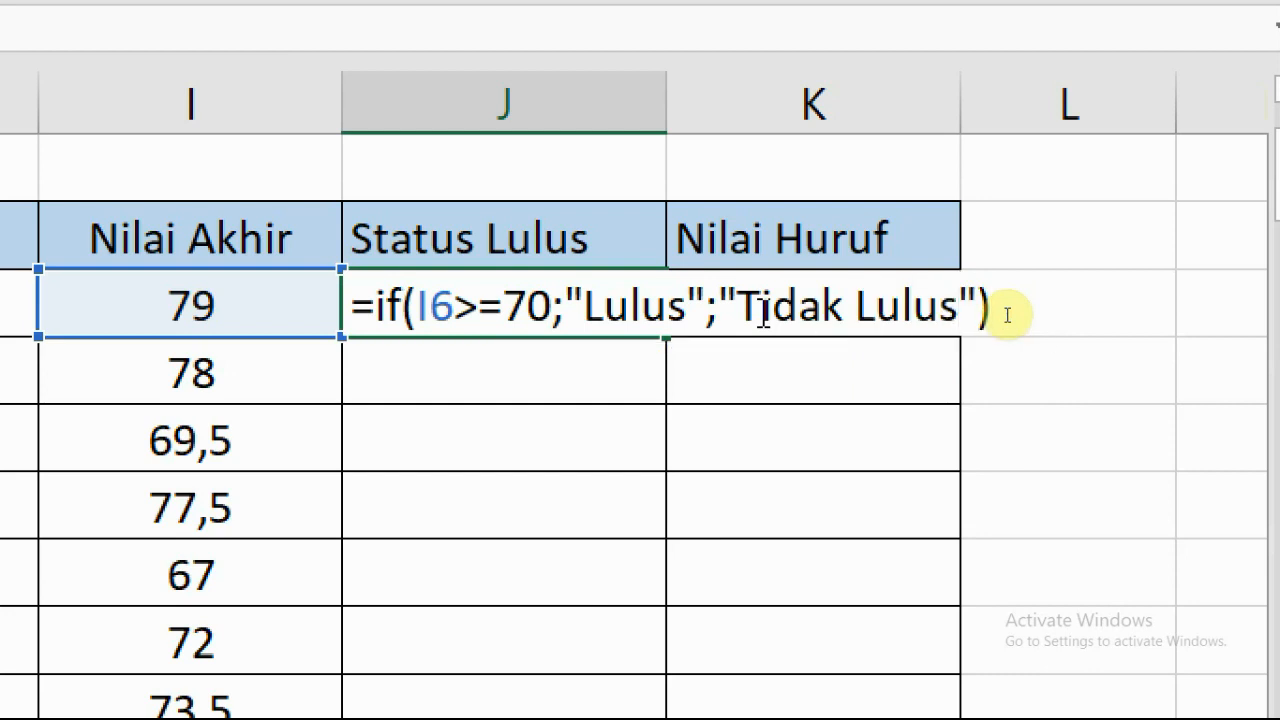
pyautogui.press('Return')
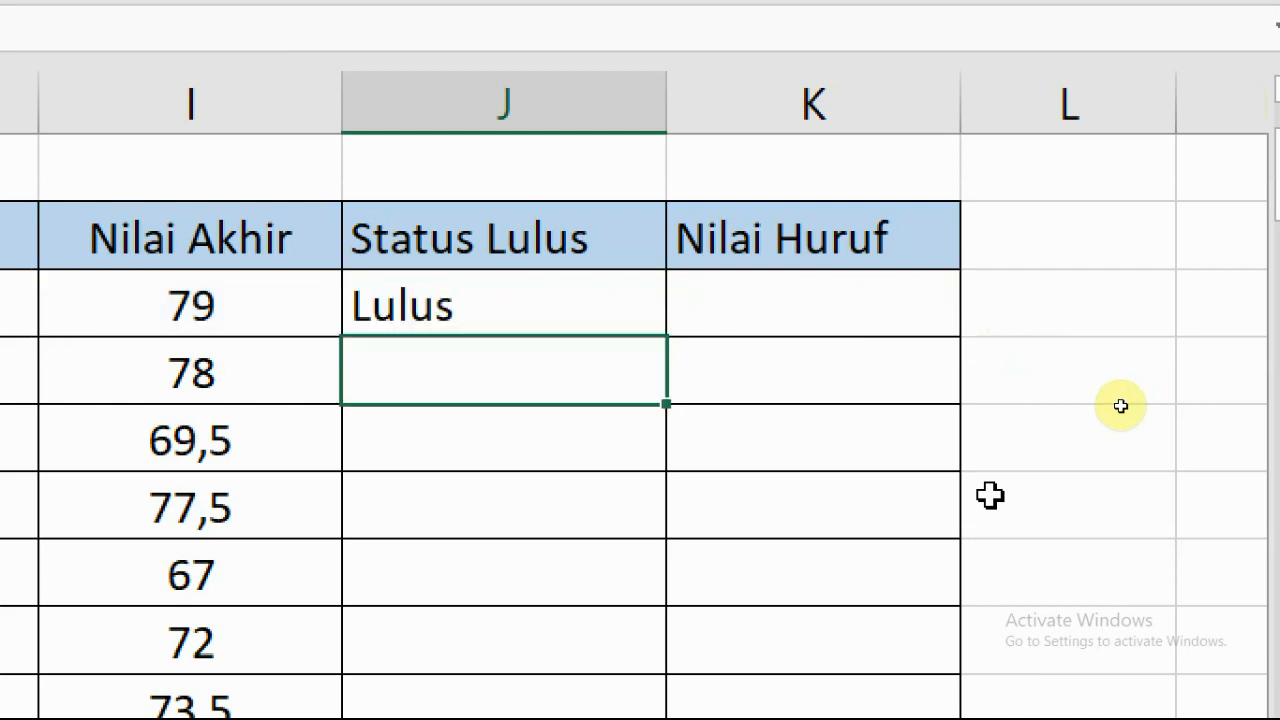
pyautogui.click(391, 297)
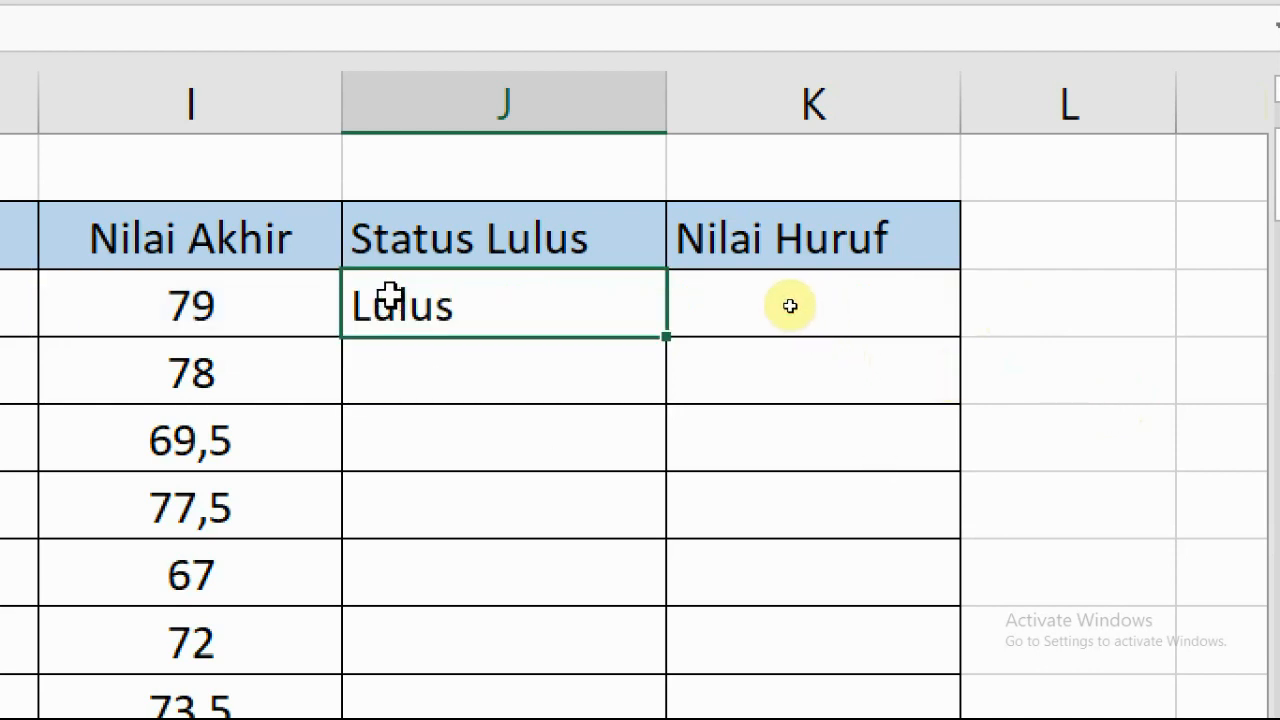
# Step: Fill the J6 formula down the whole Status Lulus column and reselect J6
pyautogui.click(177, 305)
pyautogui.click(497, 332)
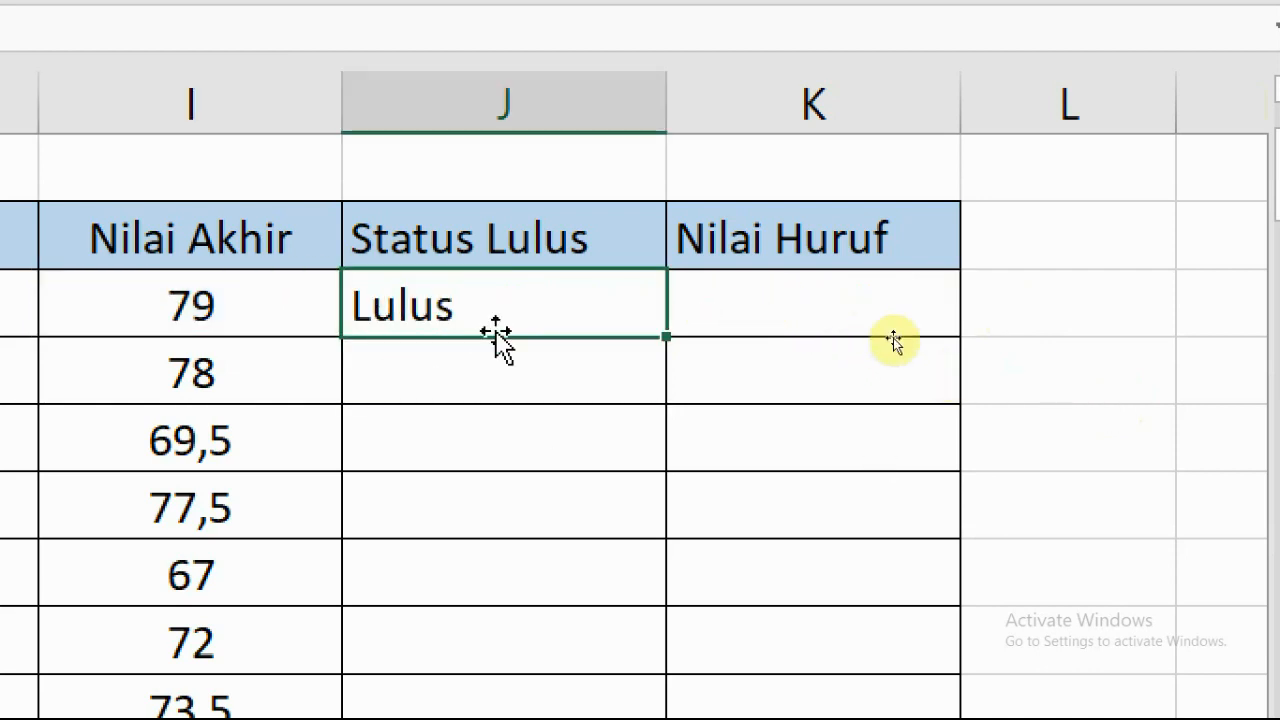
pyautogui.doubleClick(669, 336)
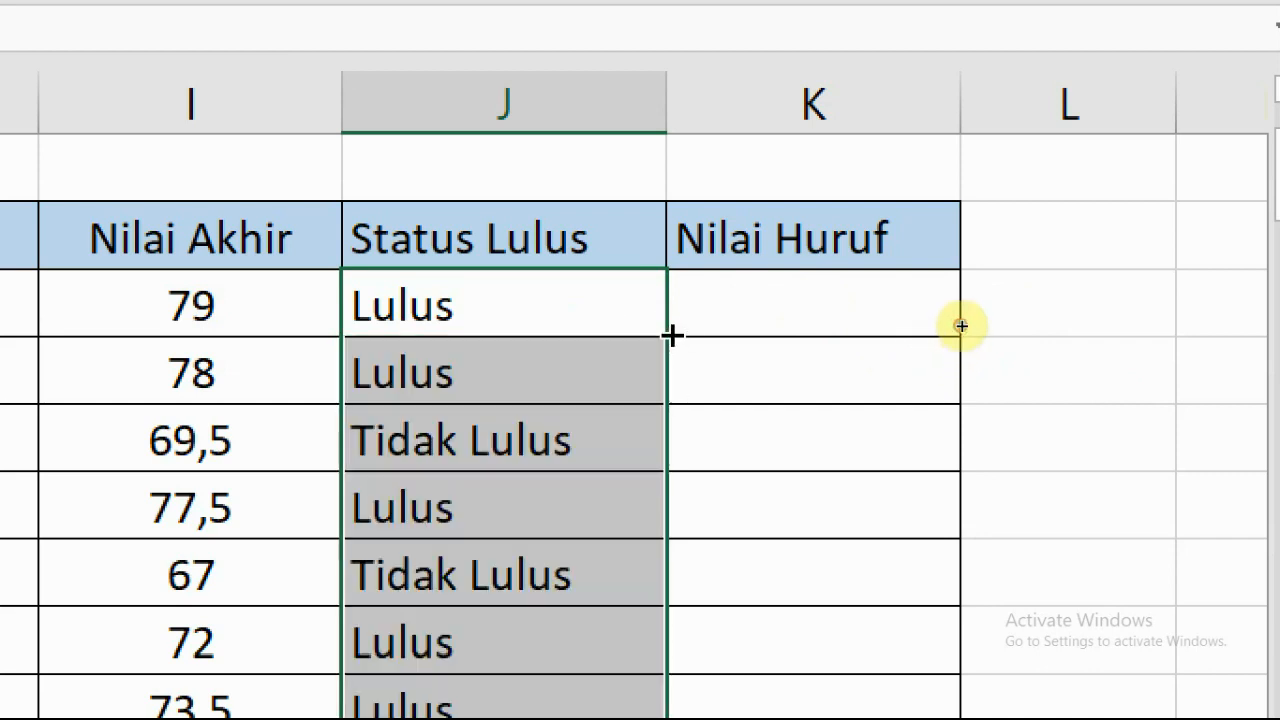
pyautogui.click(567, 334)
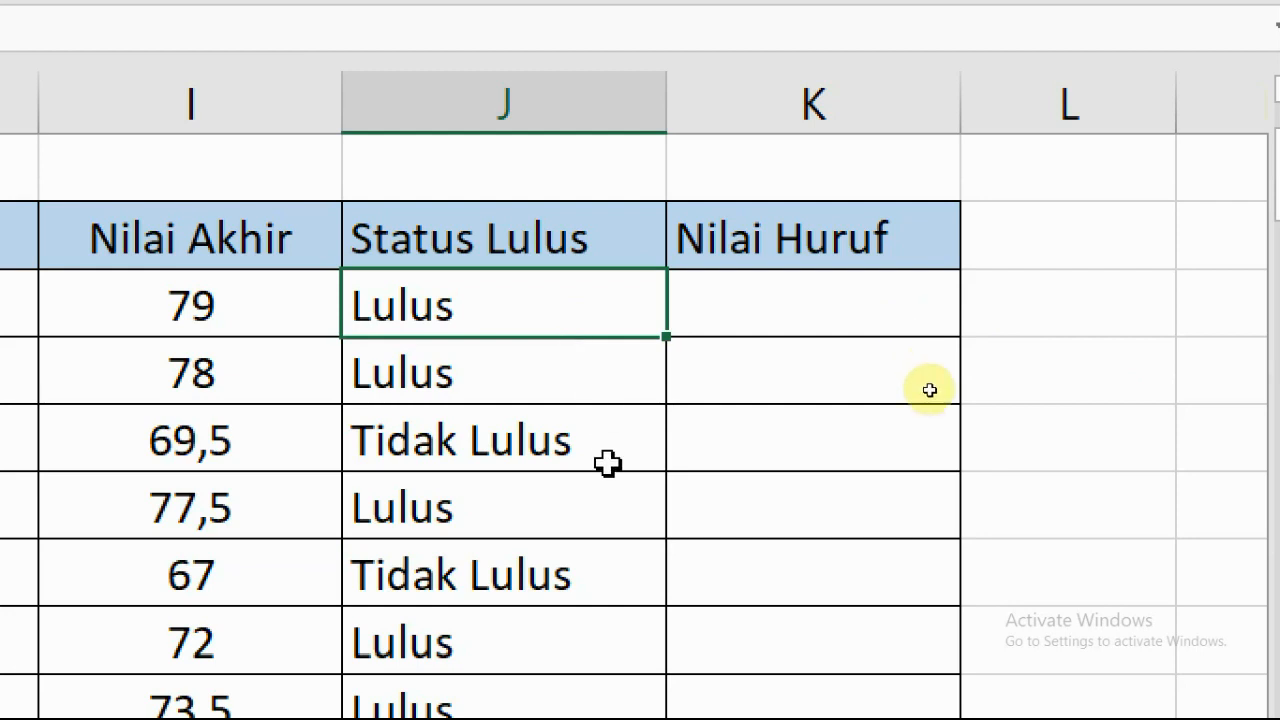
# Step: Review the Status Lulus entries against the Nilai Akhir scores down to the end of the table
pyautogui.scroll(-2, 930, 390)
pyautogui.scroll(-7, 930, 391)
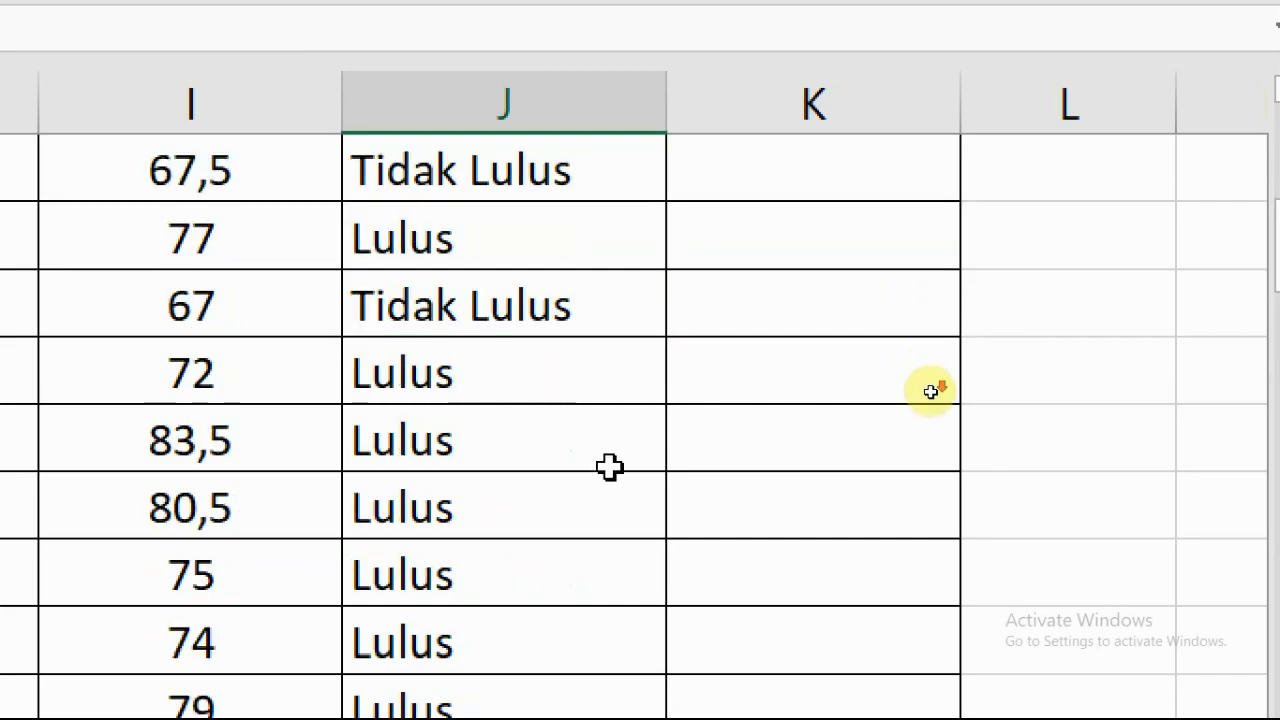
pyautogui.scroll(-4, 930, 391)
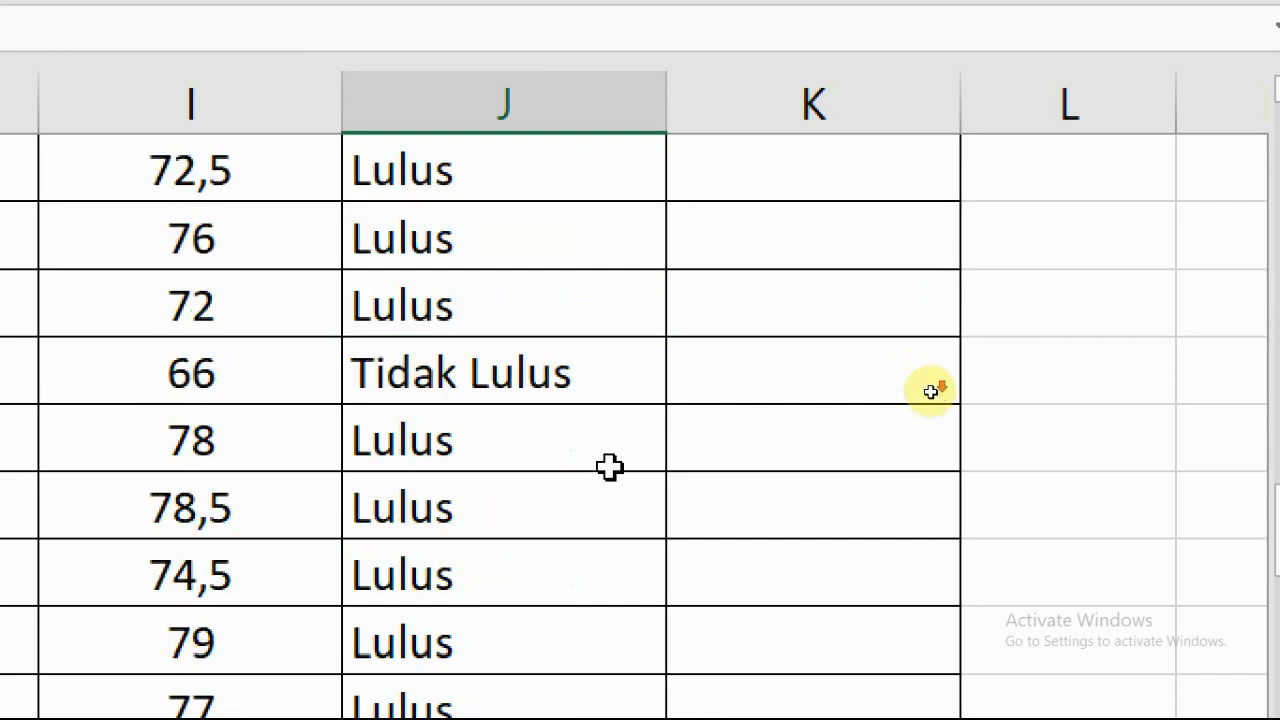
pyautogui.scroll(2, 879, 390)
pyautogui.click(466, 555)
pyautogui.scroll(-5, 534, 494)
pyautogui.scroll(-5, 533, 492)
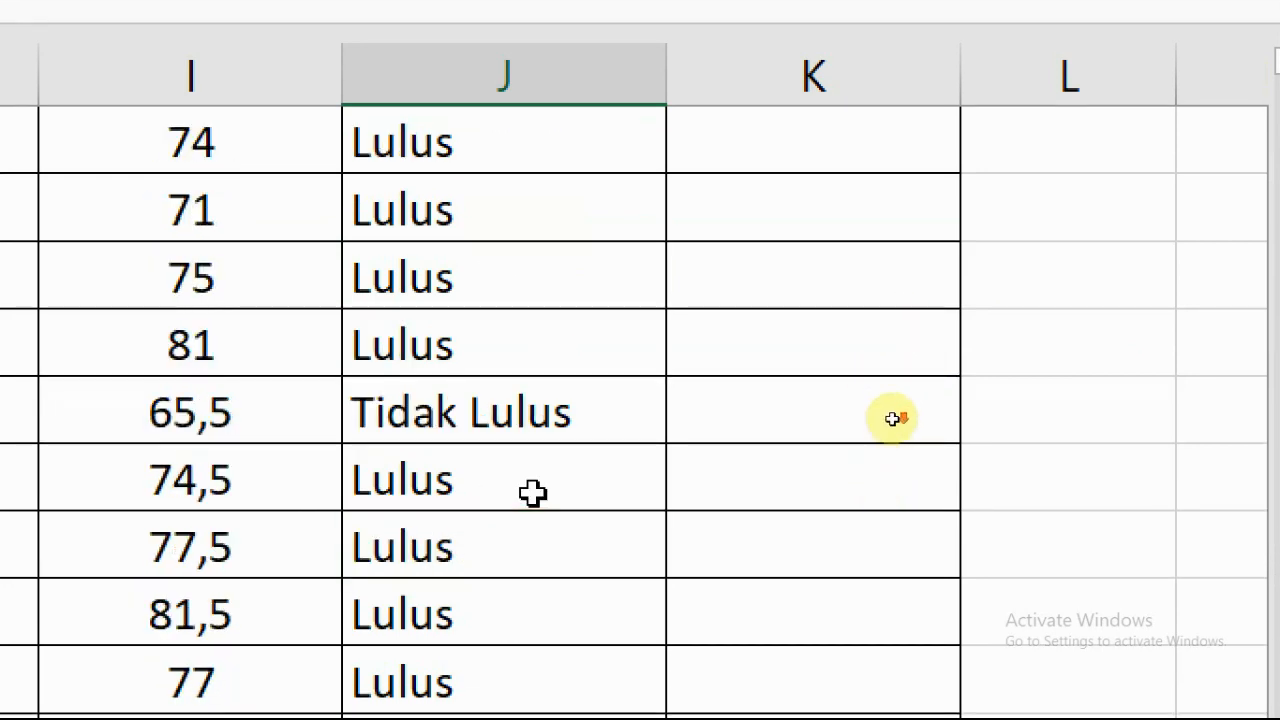
pyautogui.scroll(5, 534, 492)
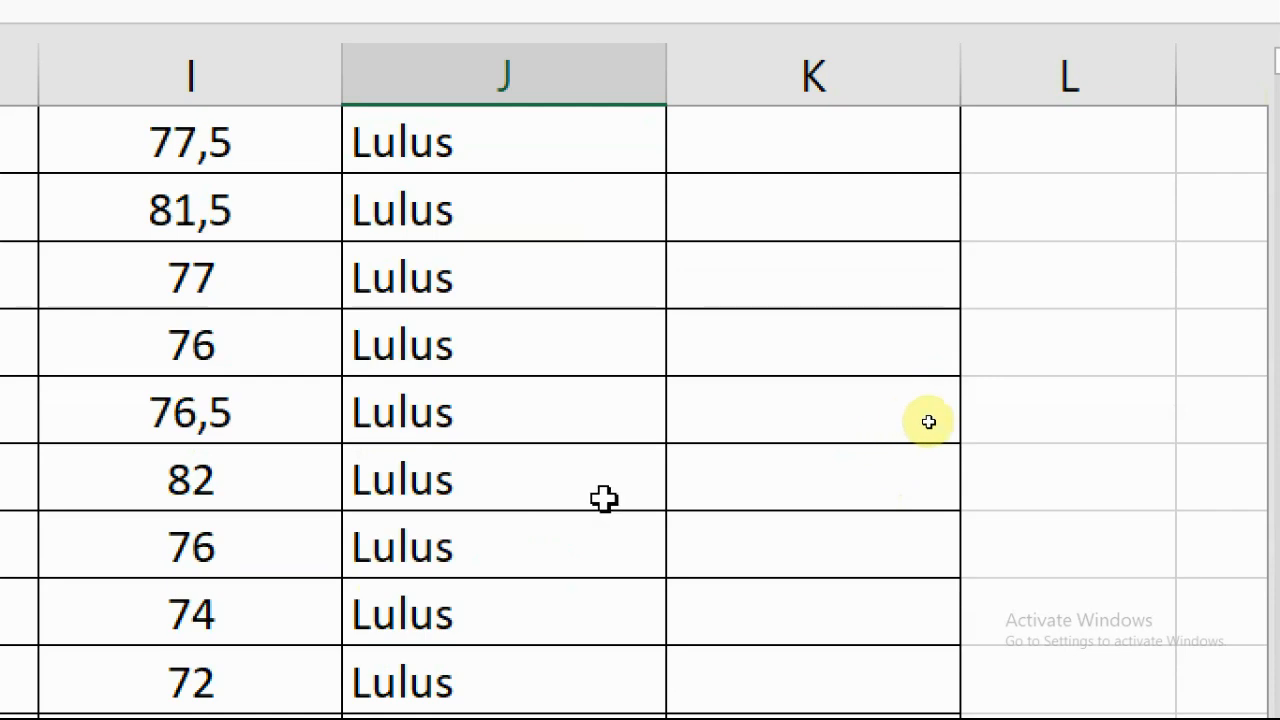
pyautogui.scroll(5, 606, 498)
pyautogui.scroll(10, 607, 498)
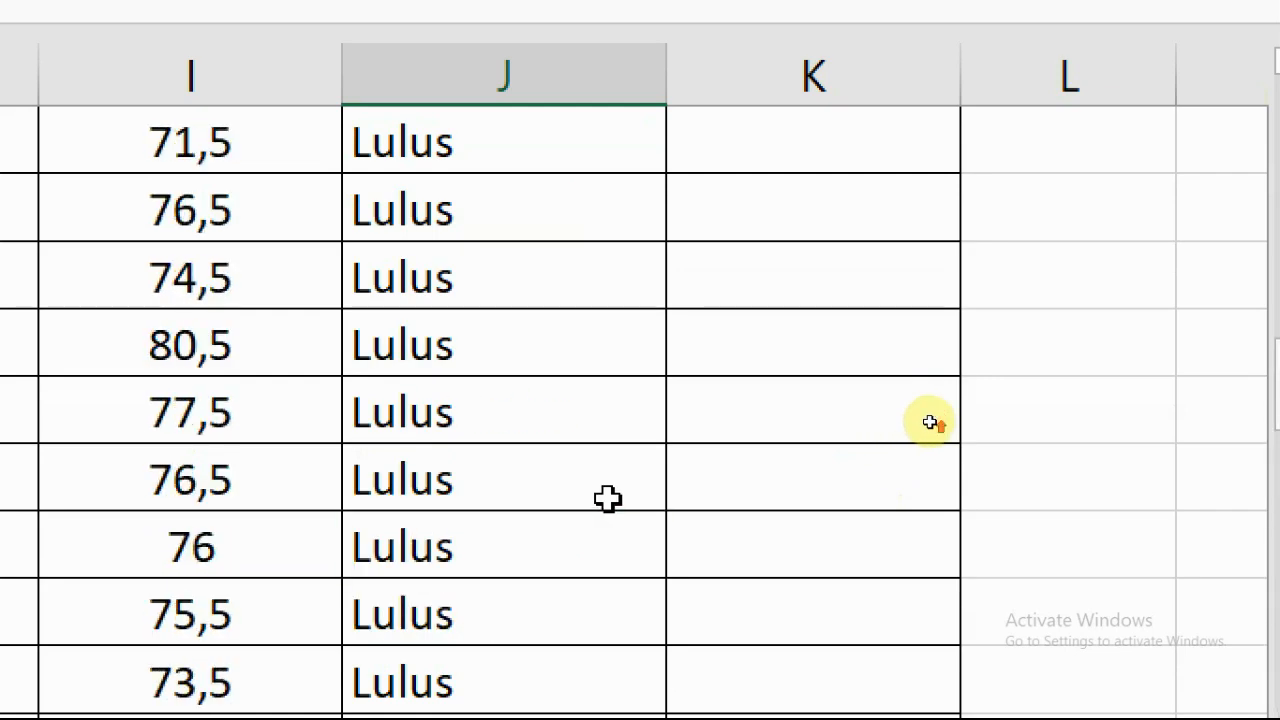
# Step: Fit the width of column J, Status Lulus, to its contents
pyautogui.click(791, 456)
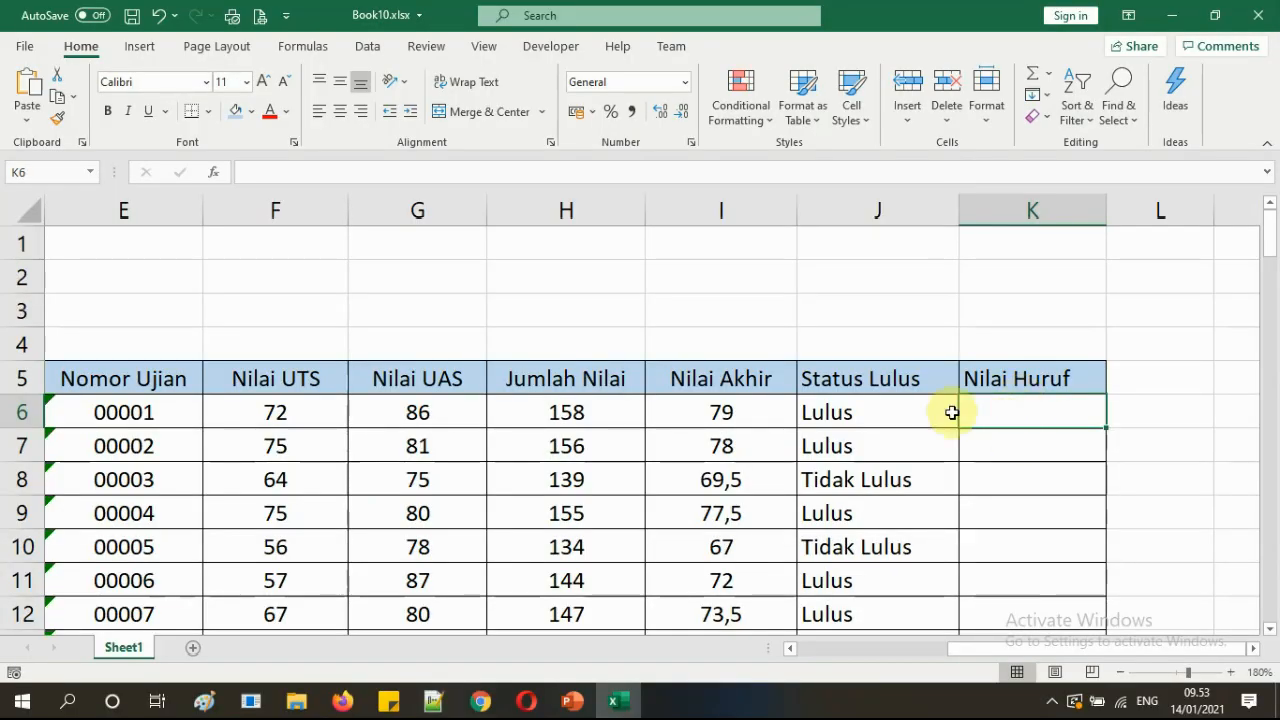
pyautogui.click(594, 471)
pyautogui.doubleClick(960, 218)
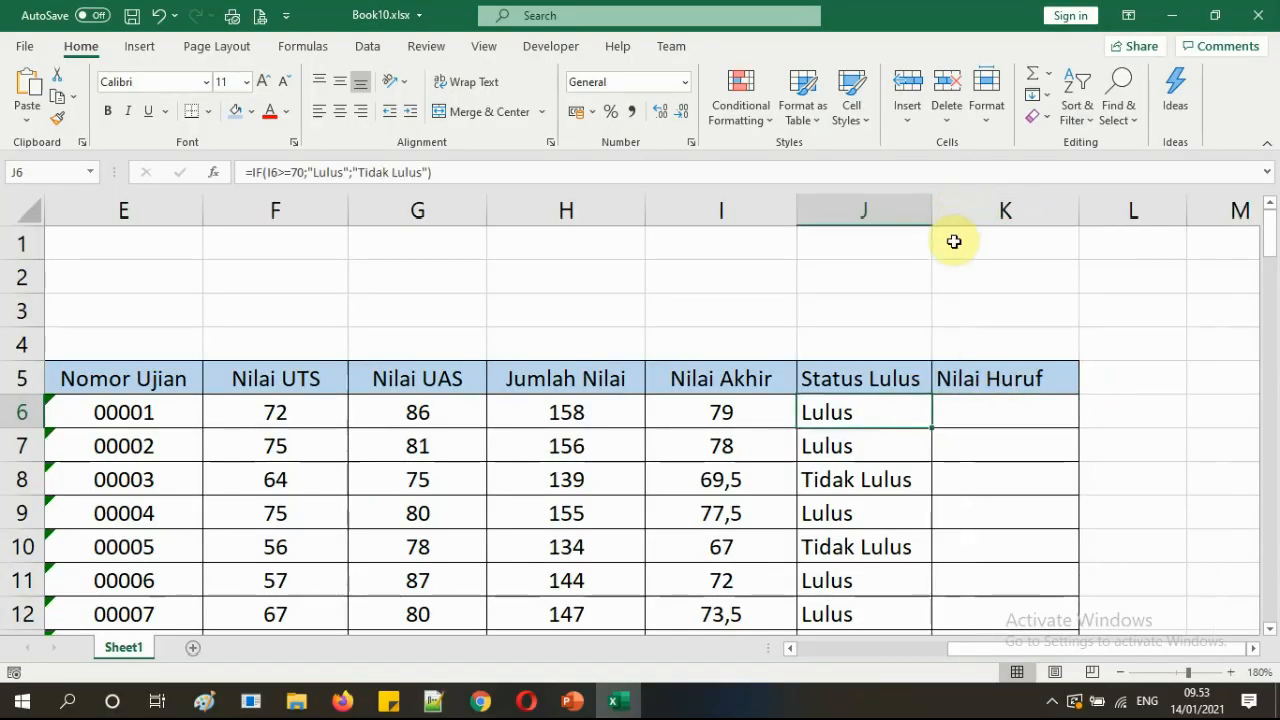
pyautogui.scroll(-2, 956, 357)
pyautogui.scroll(1, 956, 357)
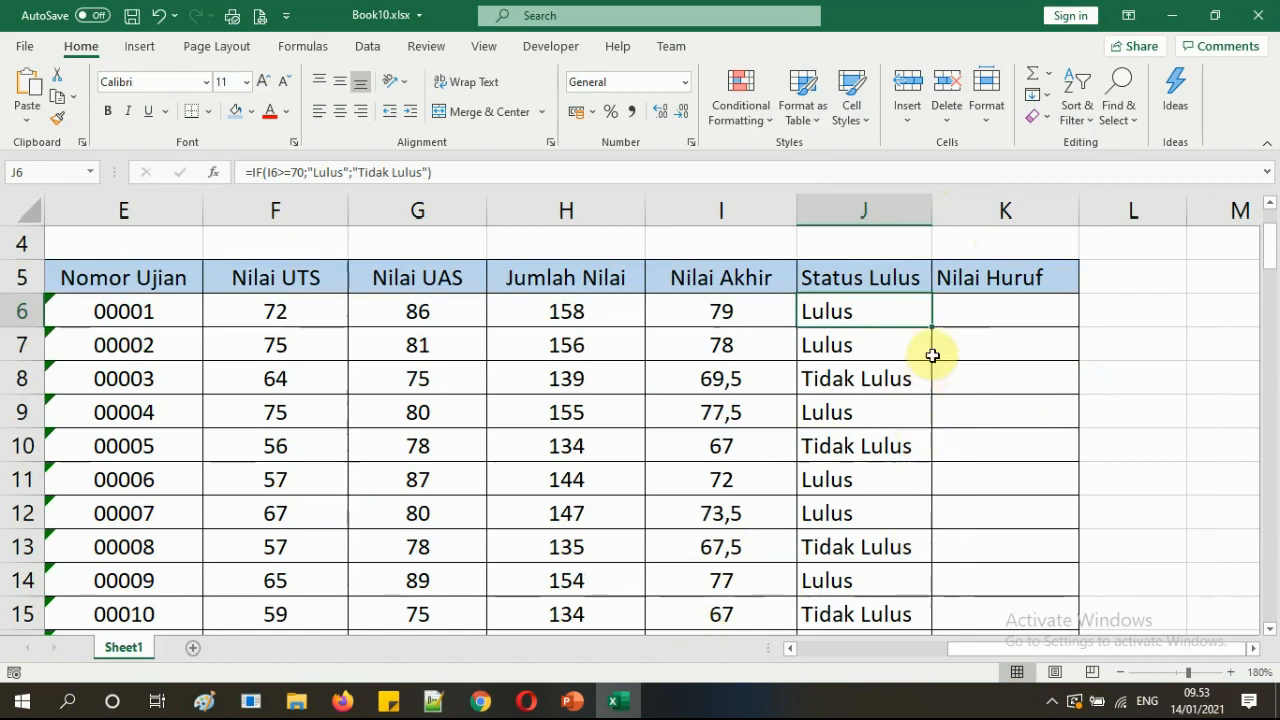
# Step: Select K6, examine the Score dan Bobot Nilai table on the PowerPoint slide and return to the Excel workbook
pyautogui.click(985, 309)
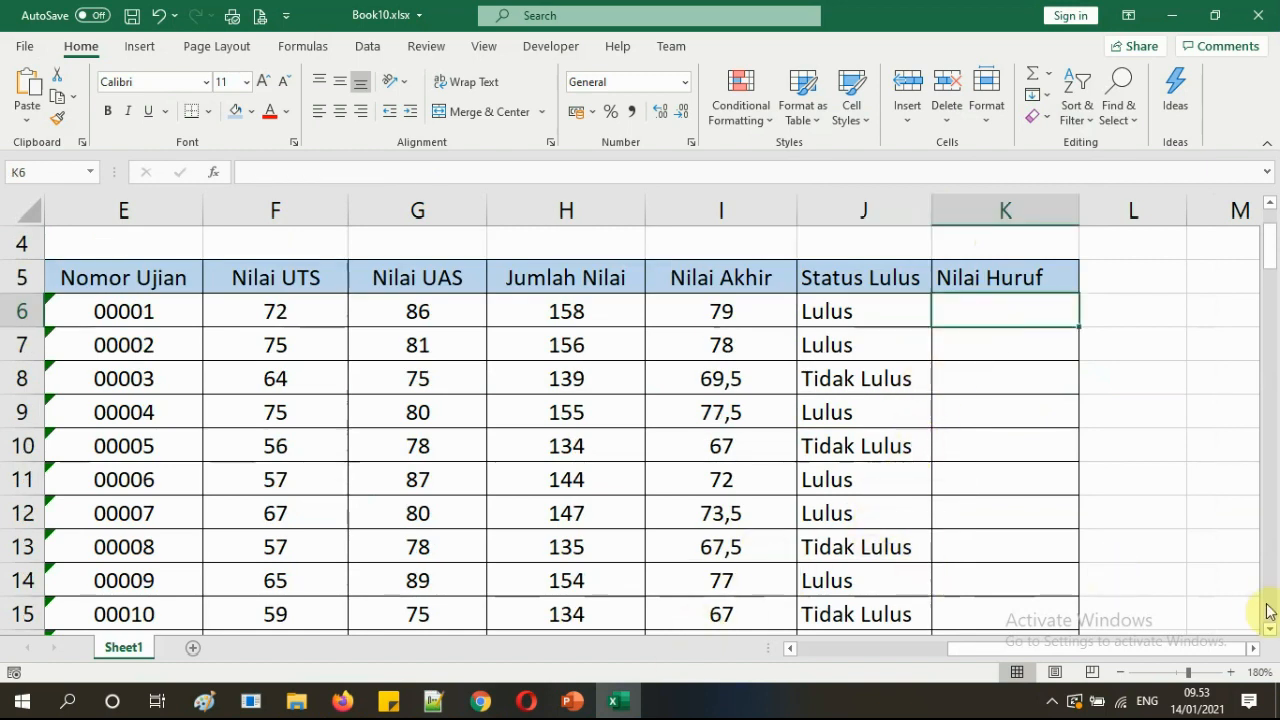
pyautogui.click(573, 703)
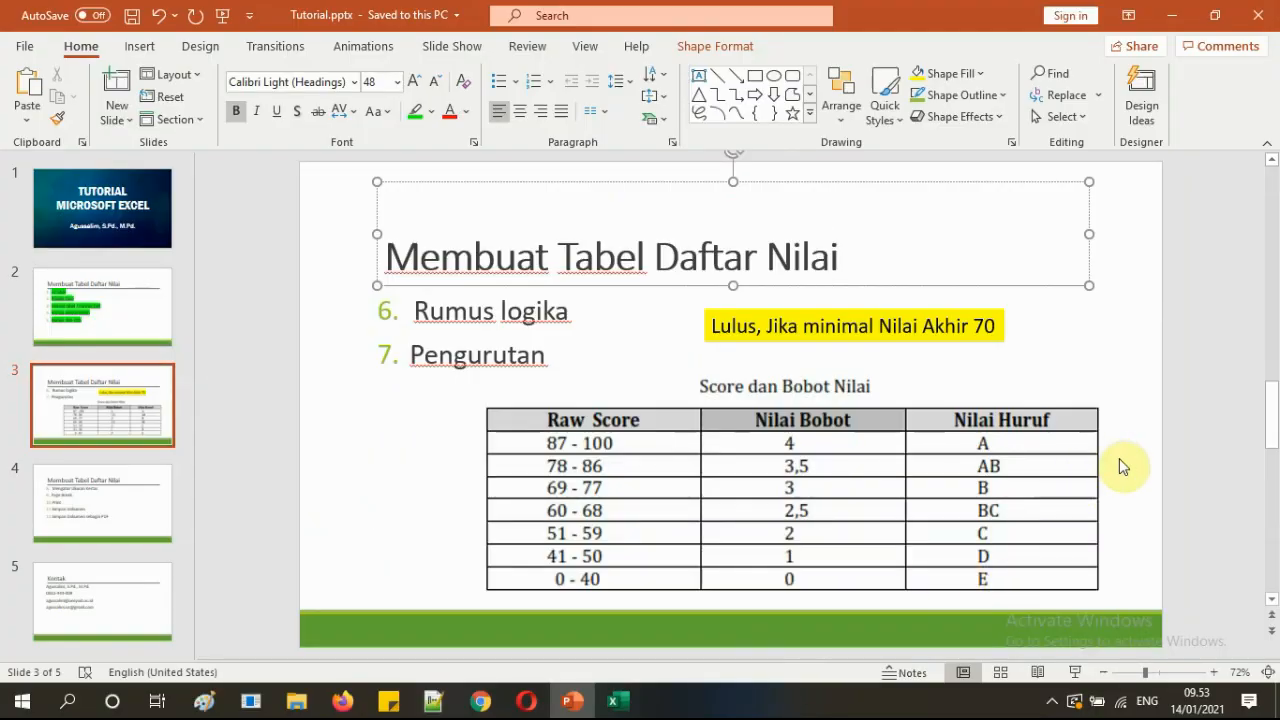
pyautogui.click(1119, 458)
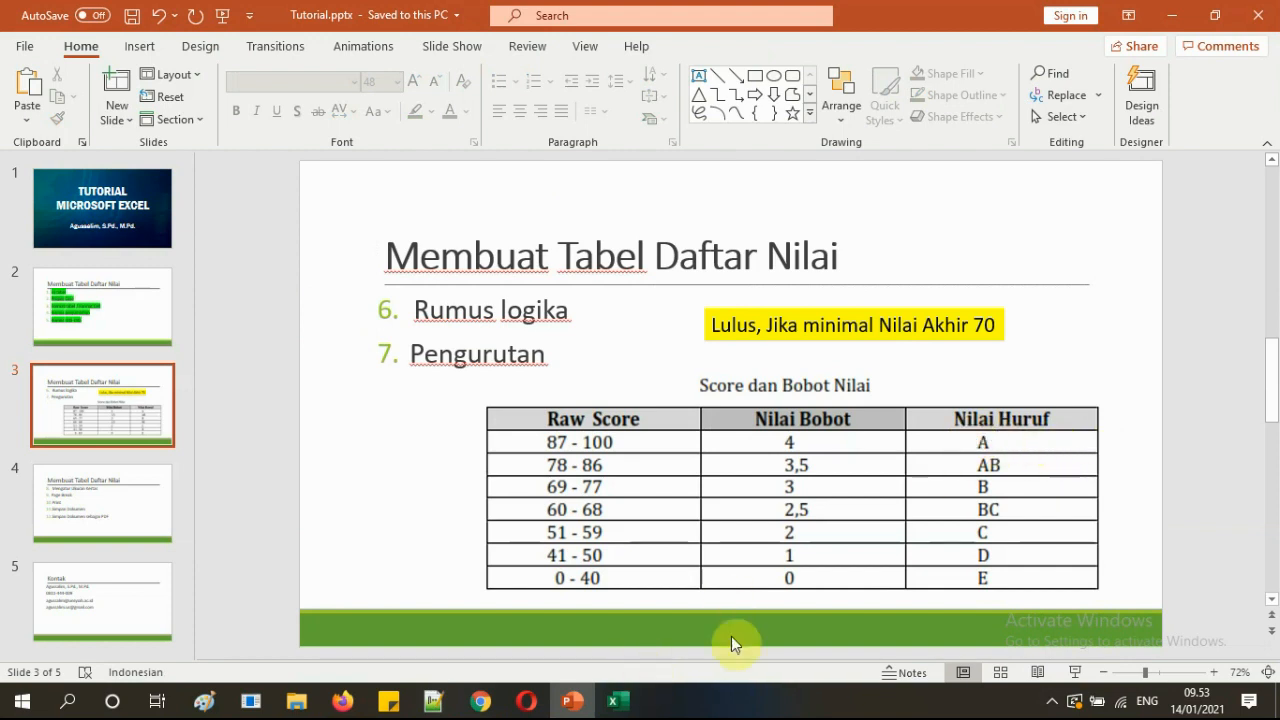
pyautogui.click(622, 703)
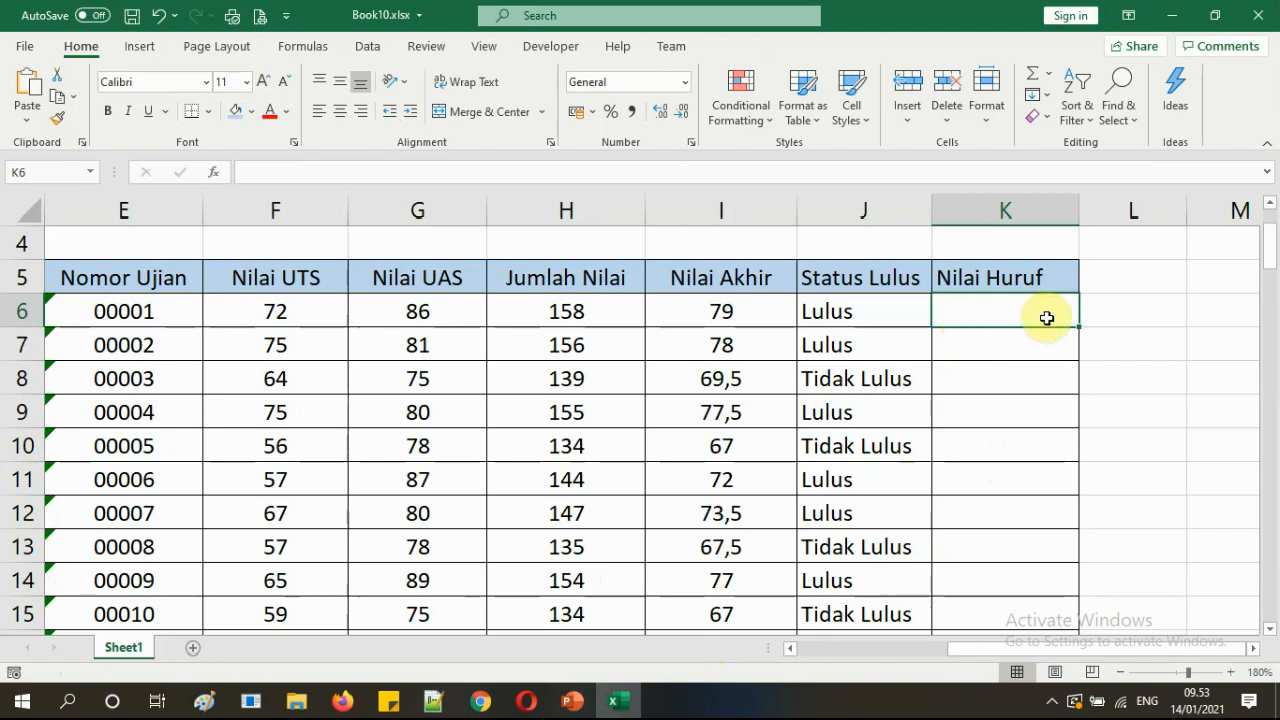
# Step: Begin an IF formula in K6 whose logical test references the Nilai Akhir cell I6 with the operator >=
pyautogui.click(1254, 648)
pyautogui.click(1254, 648)
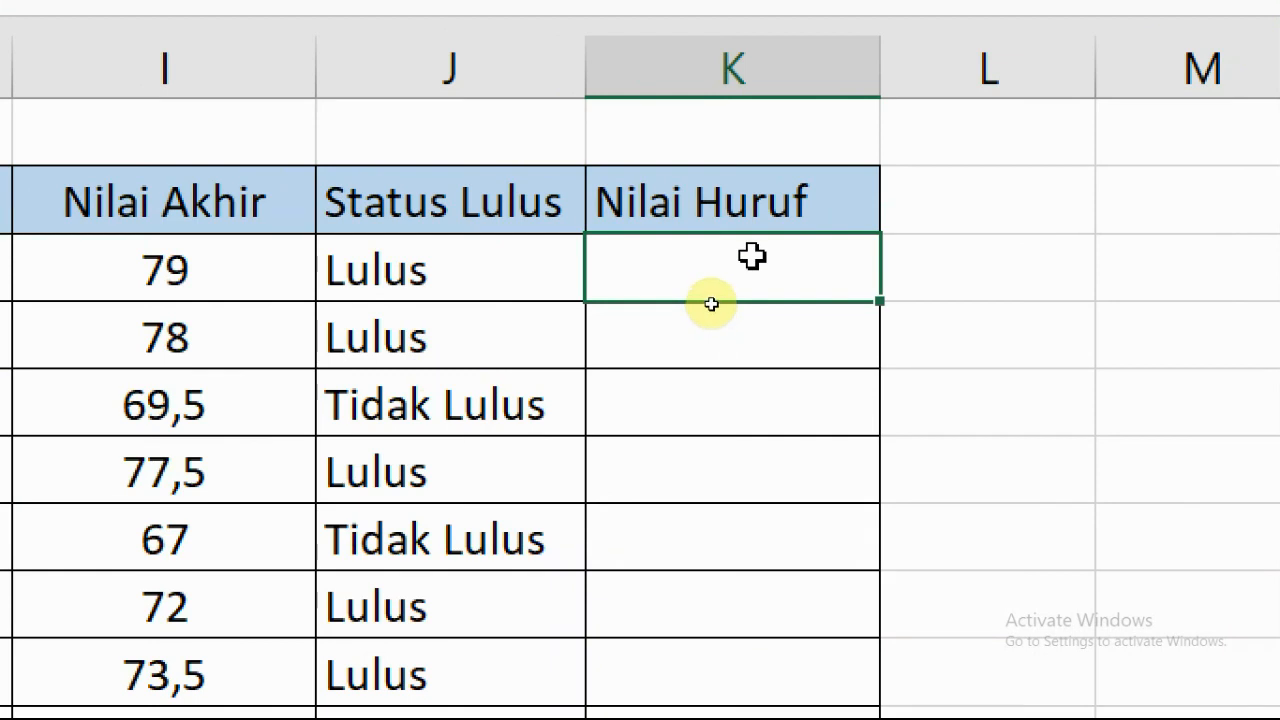
pyautogui.write('=')
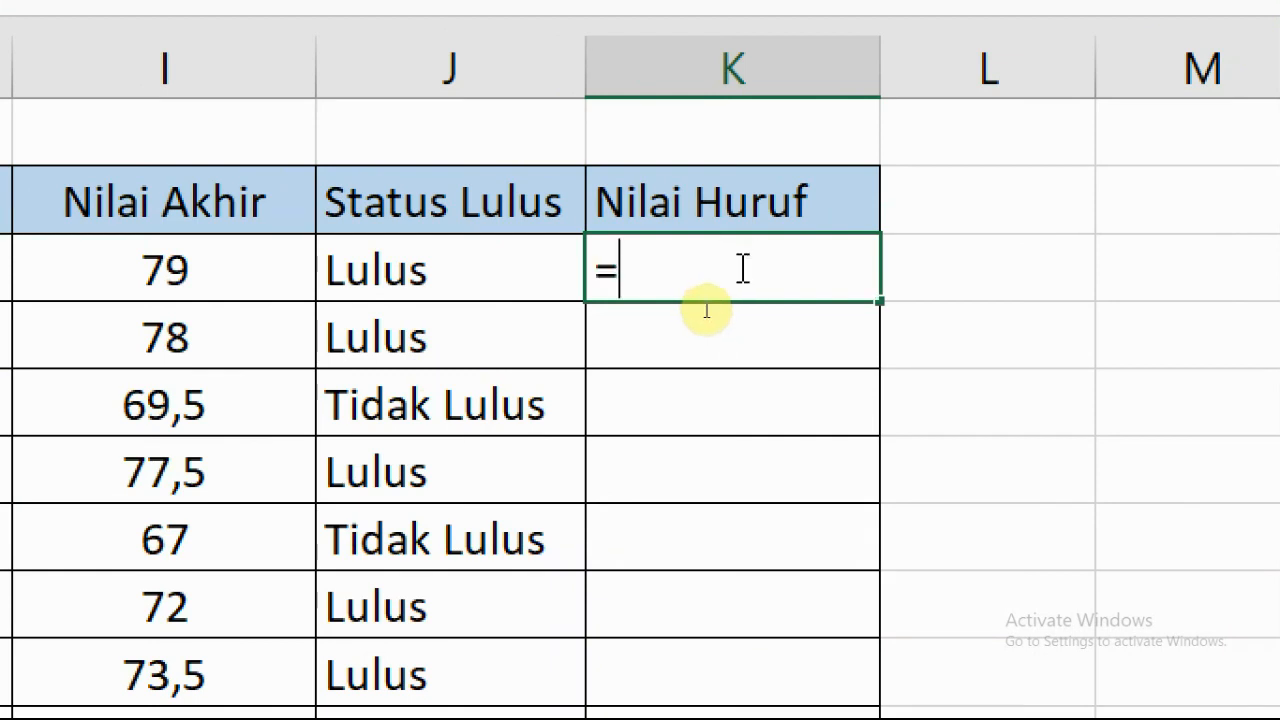
pyautogui.write('if(')
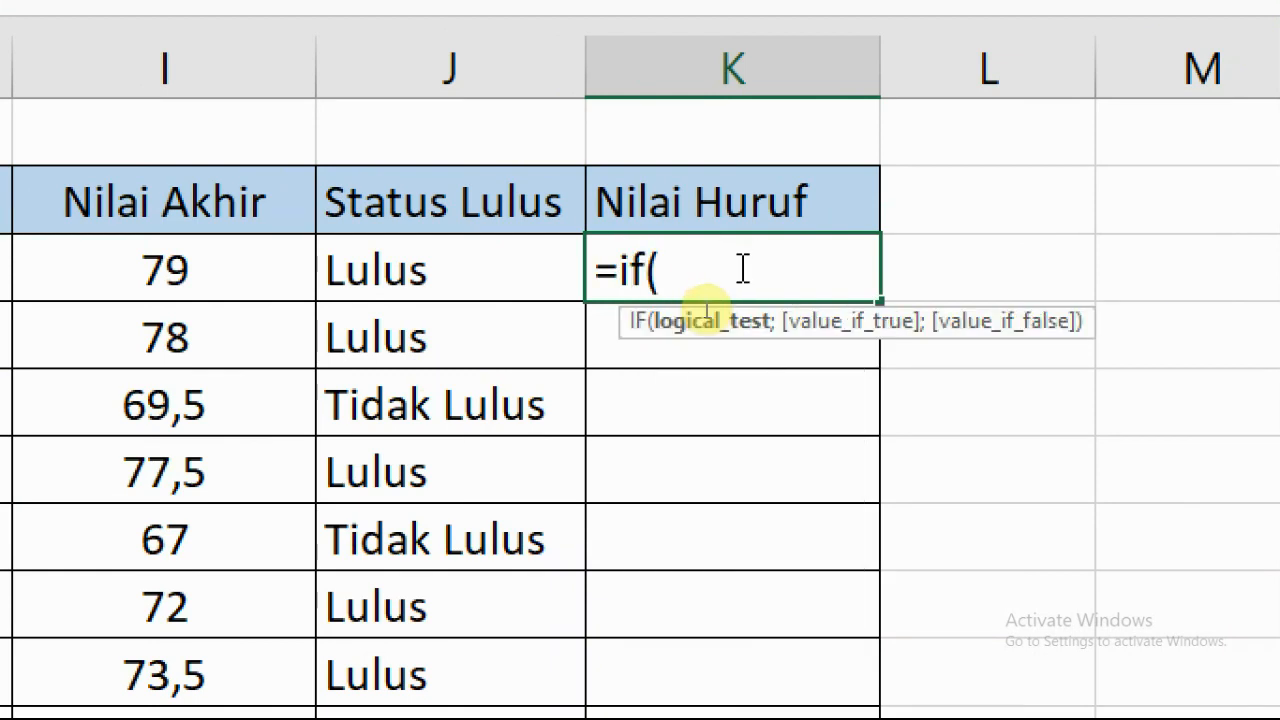
pyautogui.click(130, 270)
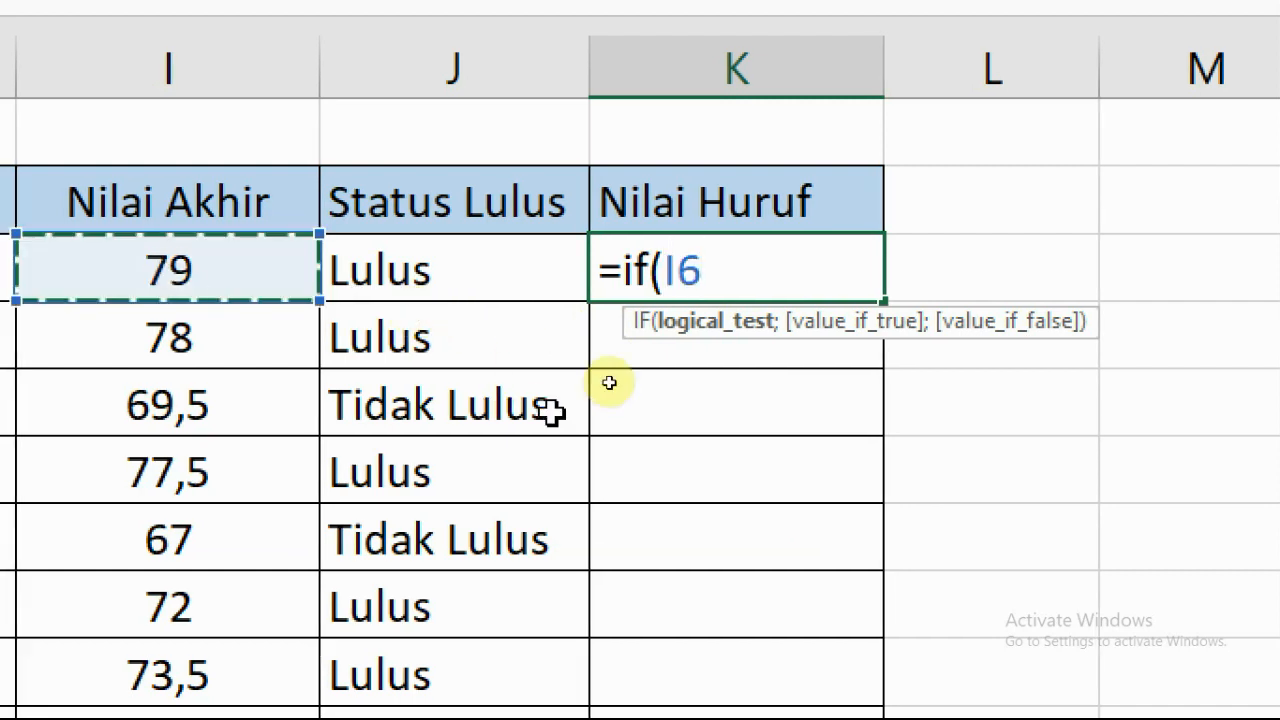
pyautogui.write('>=')
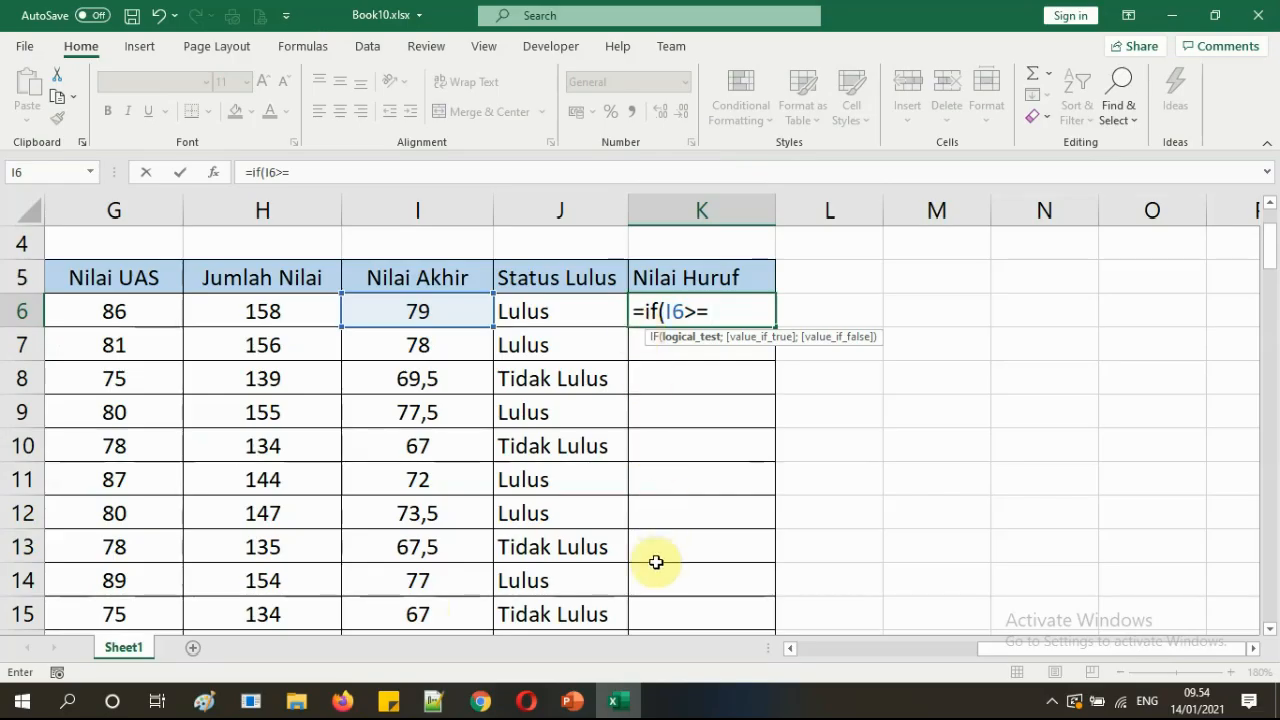
# Step: Check the grade A range on the PowerPoint slide, then complete the K6 logical test with 87 followed by a semicolon separator
pyautogui.click(571, 703)
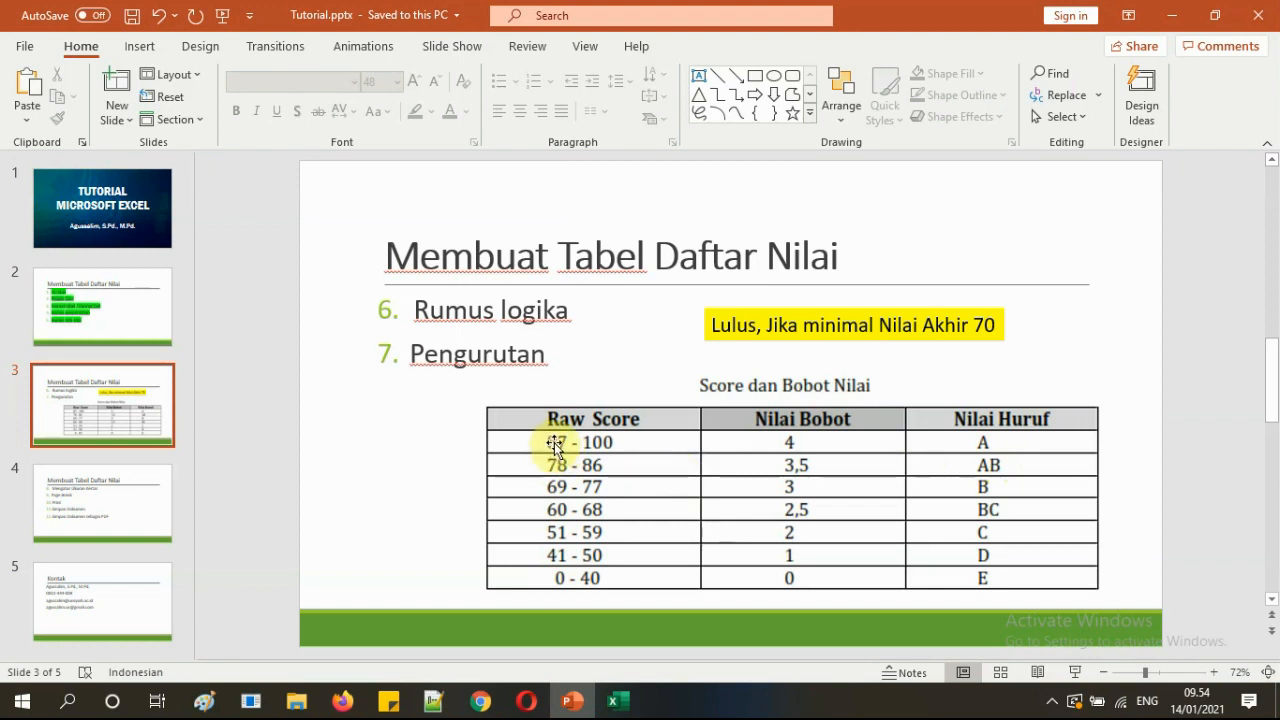
pyautogui.click(615, 700)
pyautogui.click(716, 314)
pyautogui.write('87')
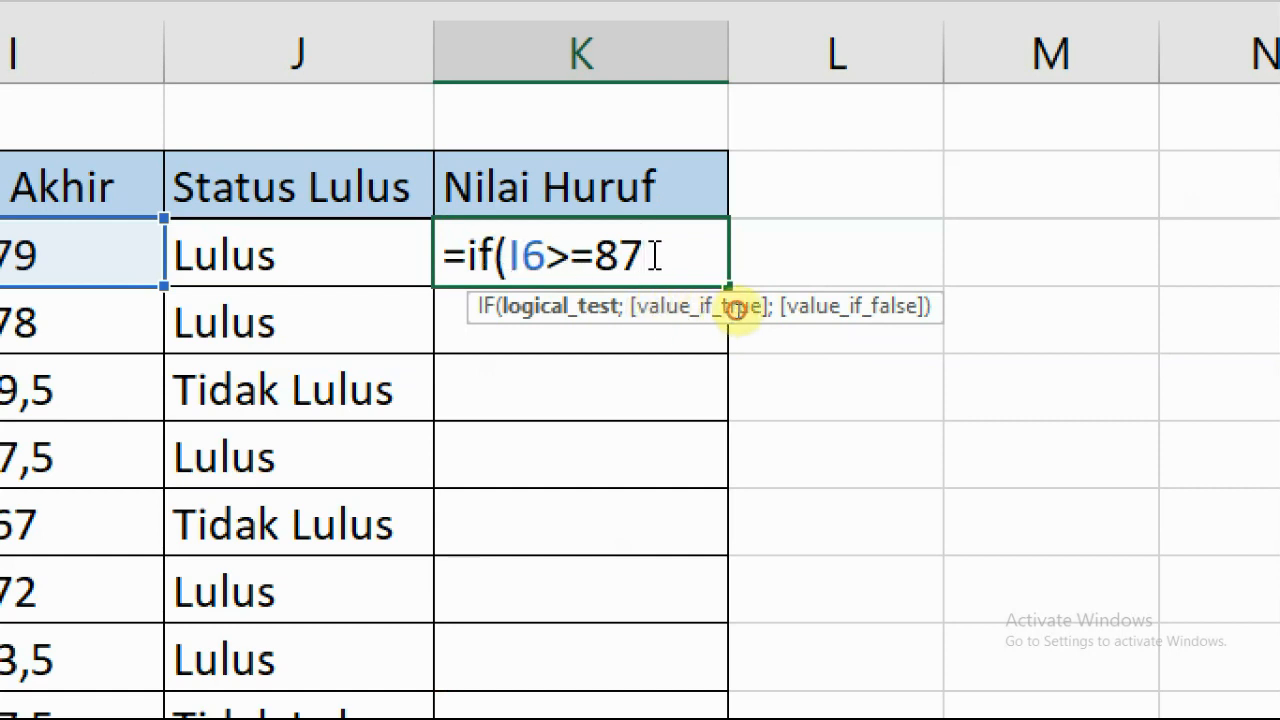
pyautogui.write(';')
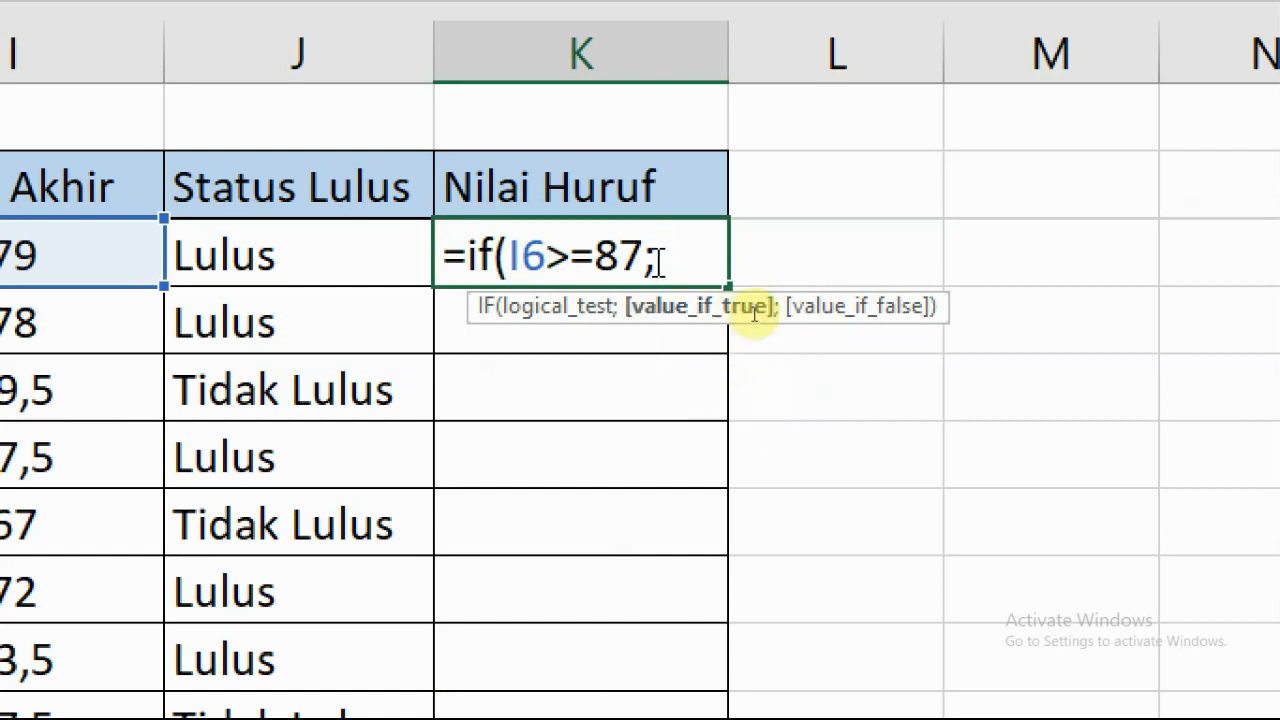
pyautogui.press('BackSpace')
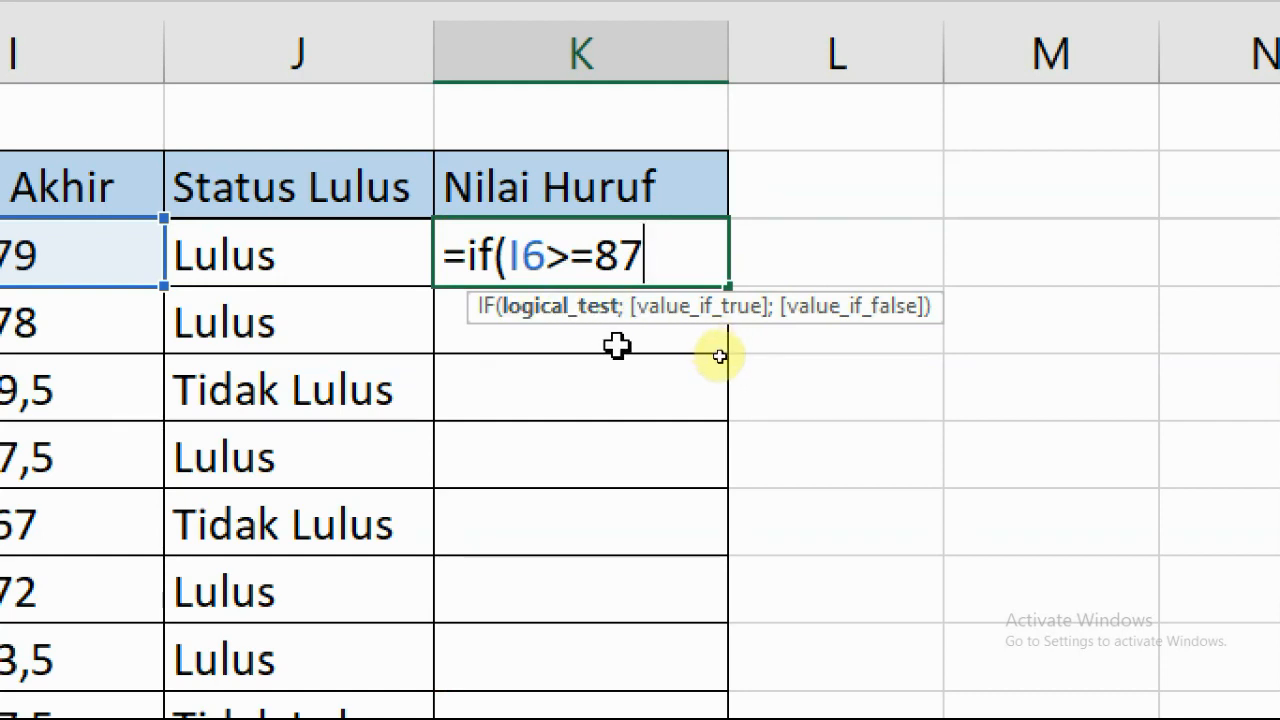
pyautogui.write(';')
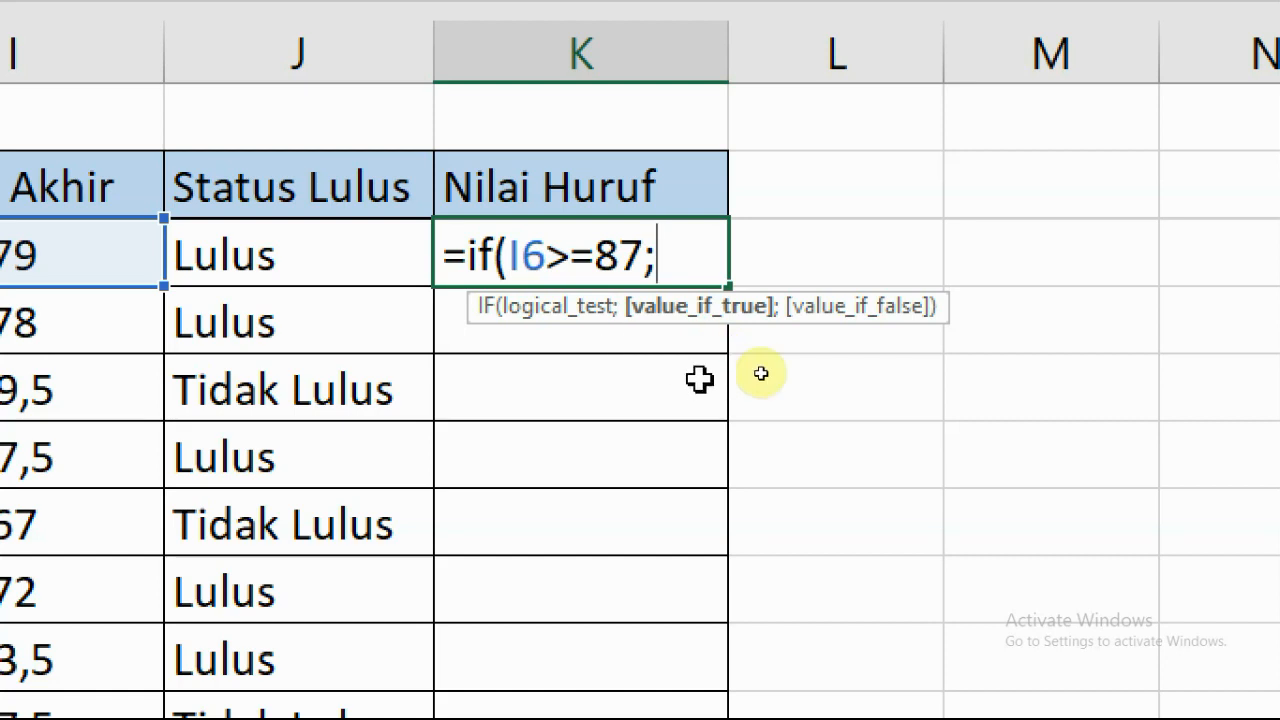
pyautogui.write('if(')
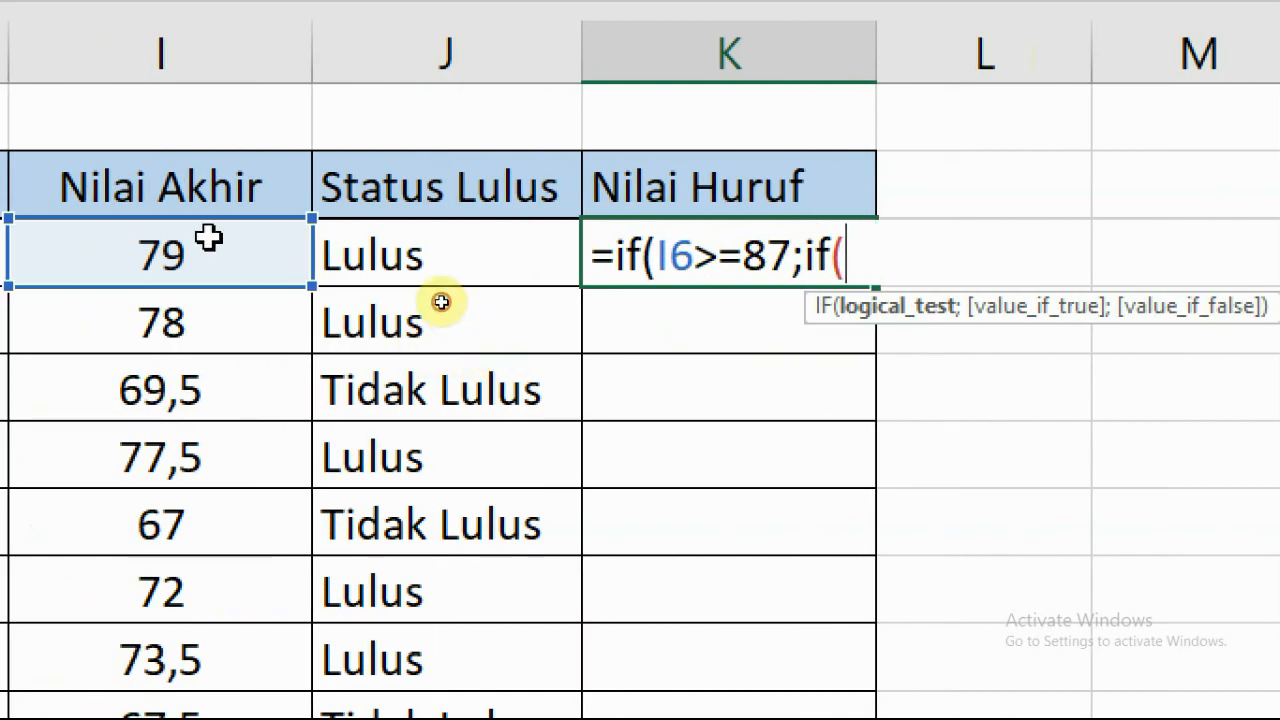
pyautogui.click(208, 237)
pyautogui.write('>=')
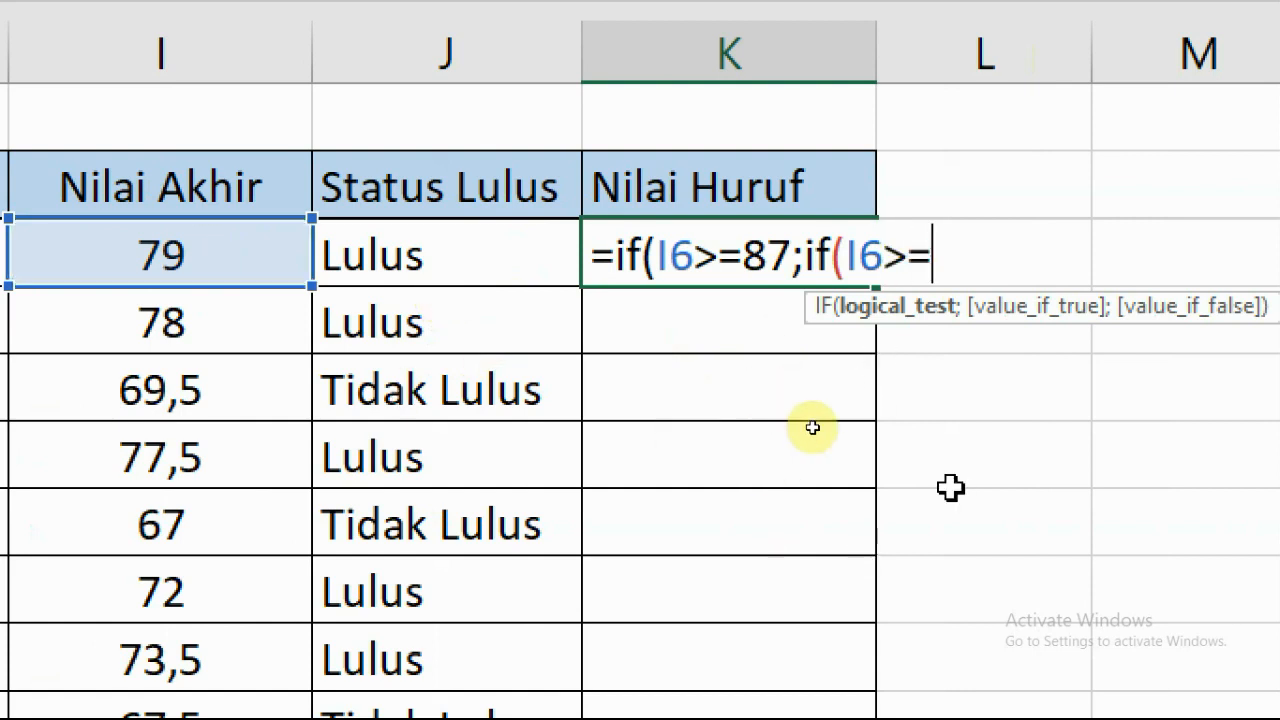
pyautogui.press('BackSpace')
pyautogui.press('BackSpace')
pyautogui.press('BackSpace')
pyautogui.press('BackSpace')
pyautogui.press('BackSpace')
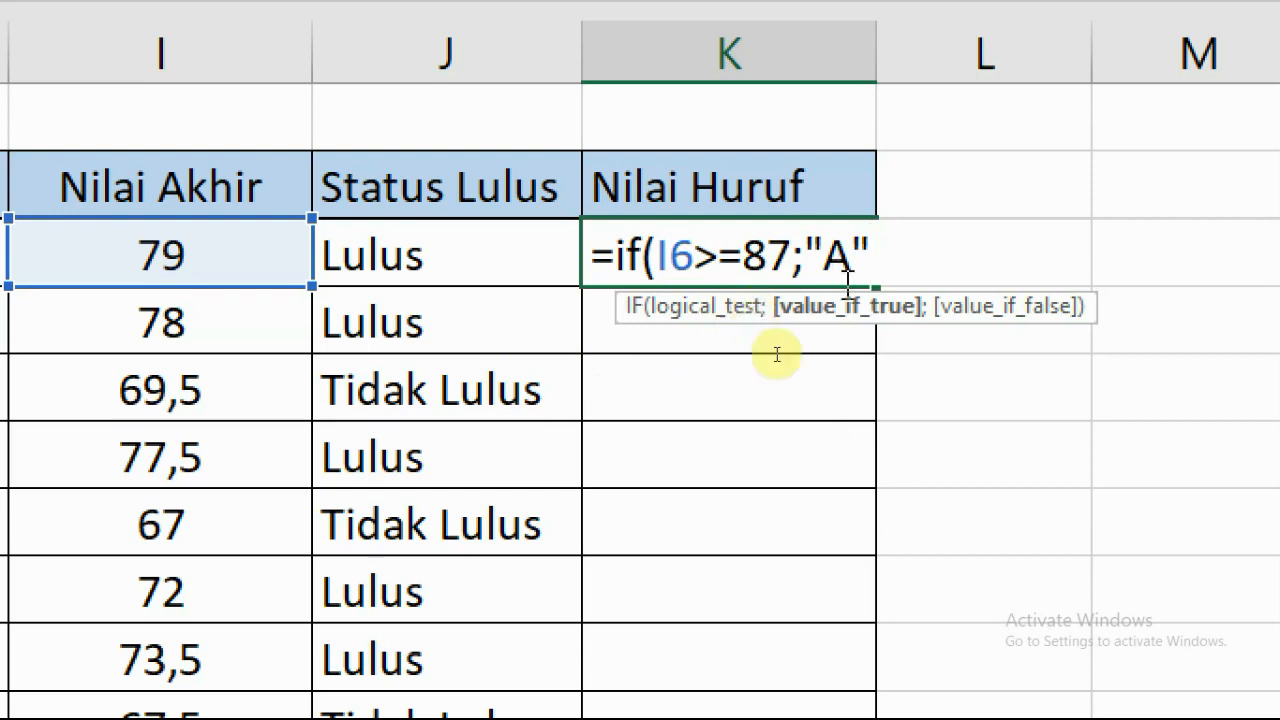
# Step: Enter "A" as the value if true in K6 and start a nested IF testing I6>= as the value if false
pyautogui.write(';')
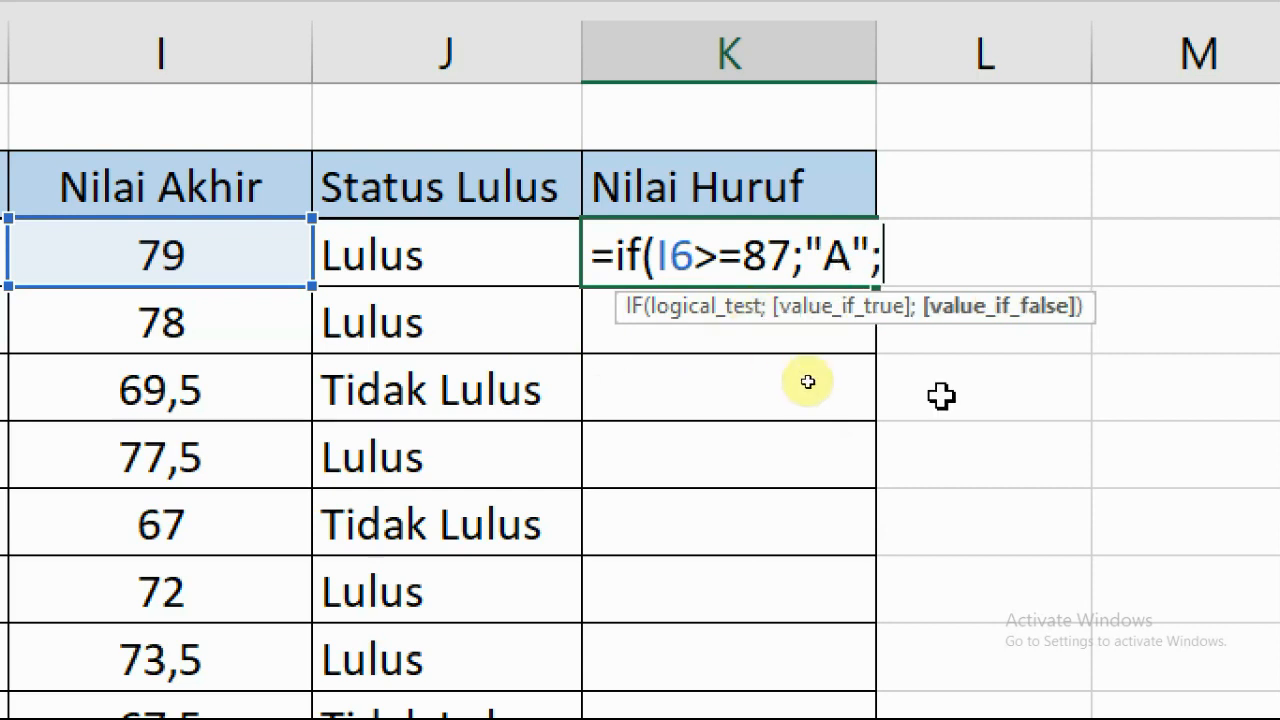
pyautogui.write('if(')
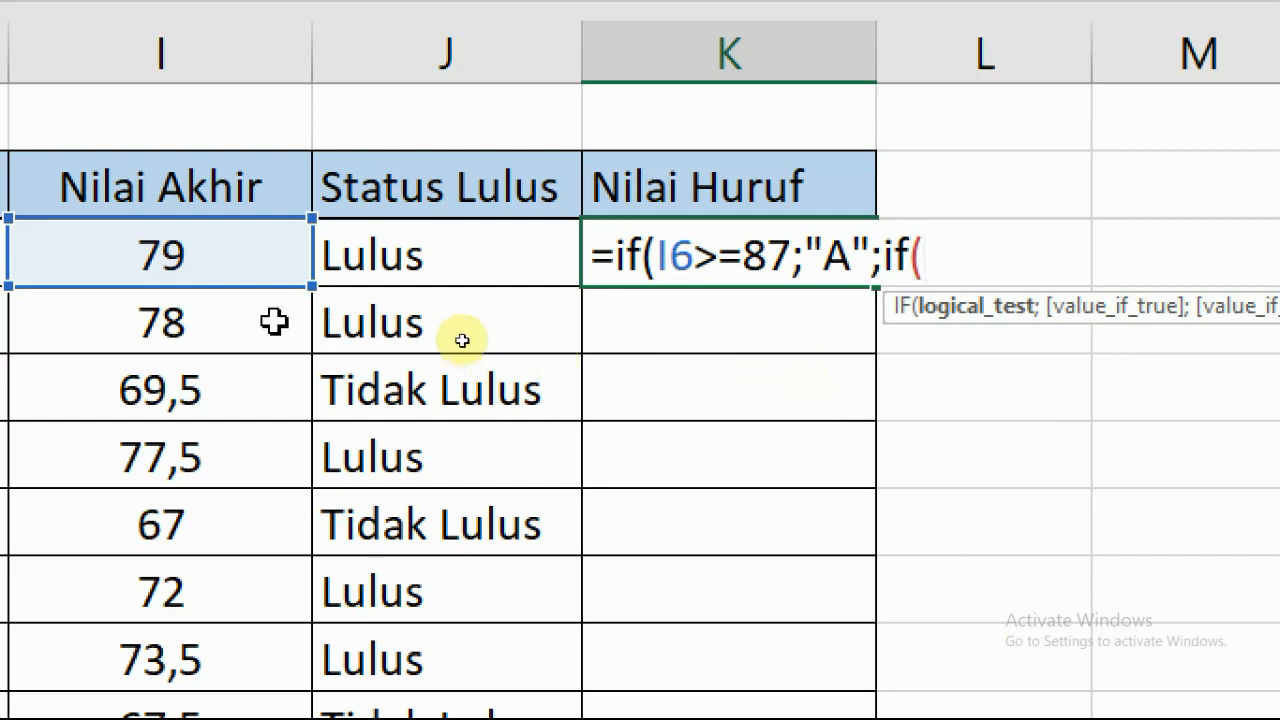
pyautogui.click(229, 260)
pyautogui.write('>=')
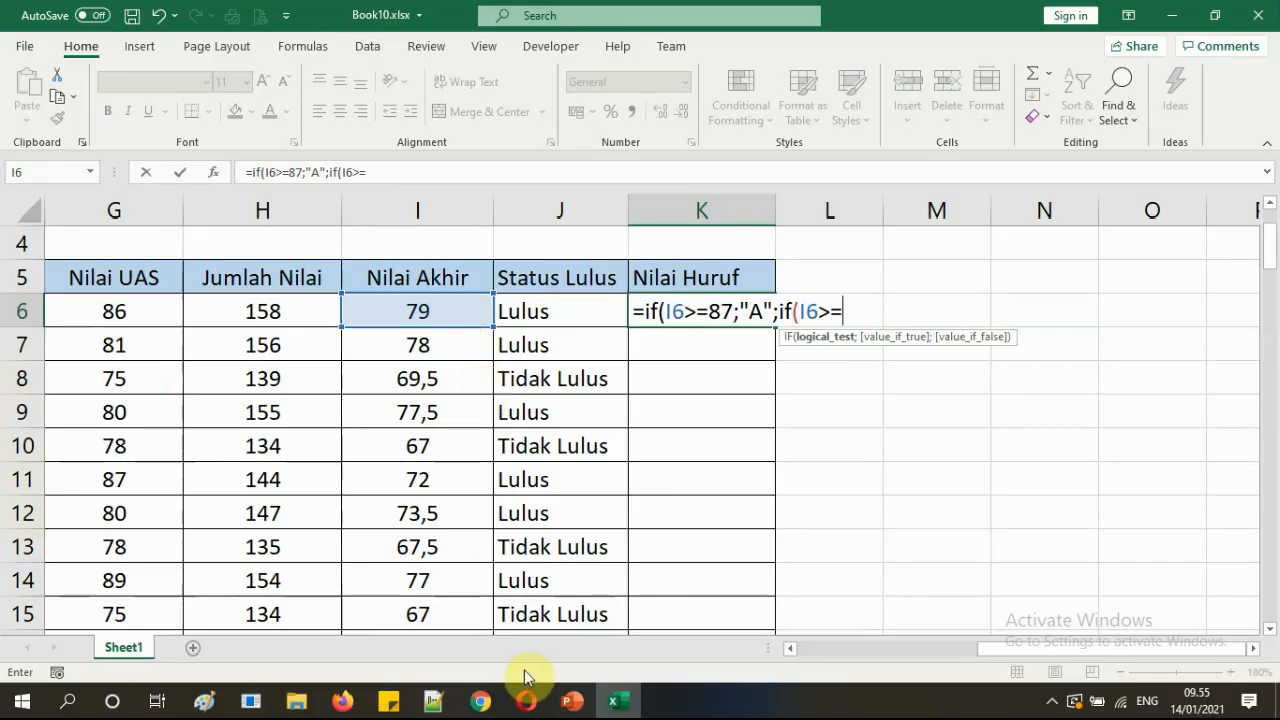
# Step: Check the grade AB range on the PowerPoint slide, then continue the K6 formula in Excel with 78;"AB";if
pyautogui.click(565, 702)
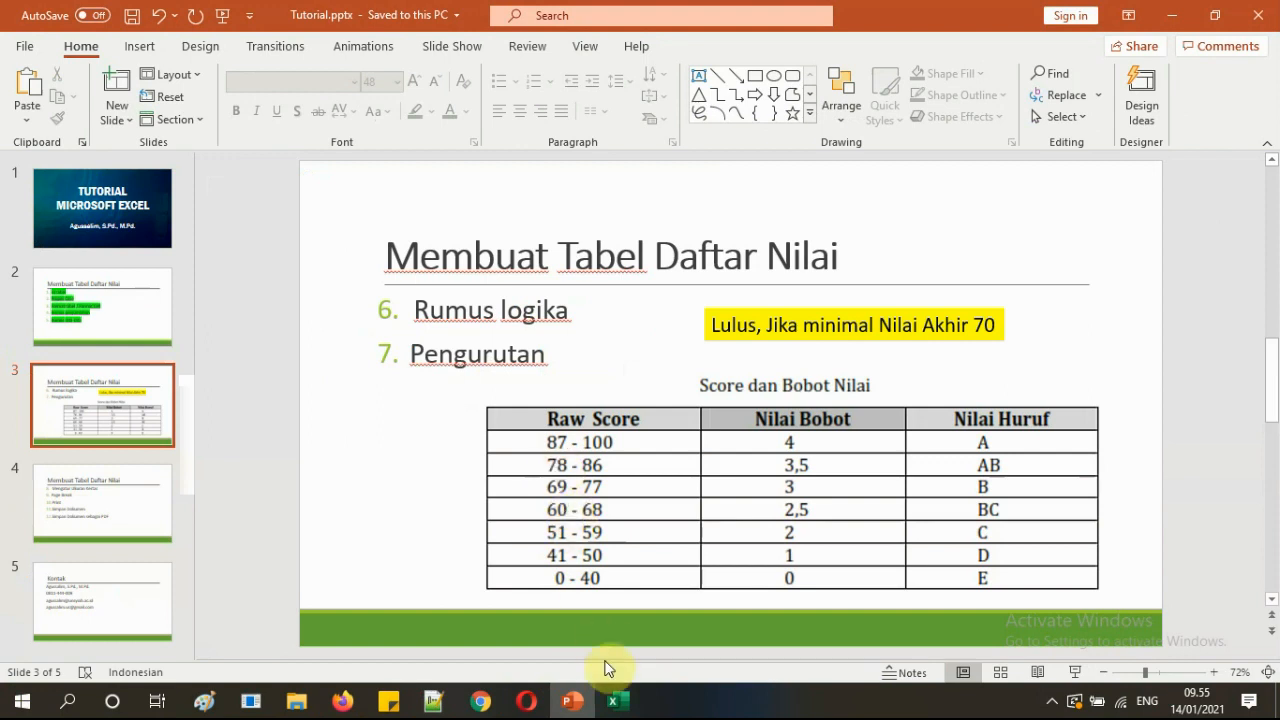
pyautogui.click(614, 701)
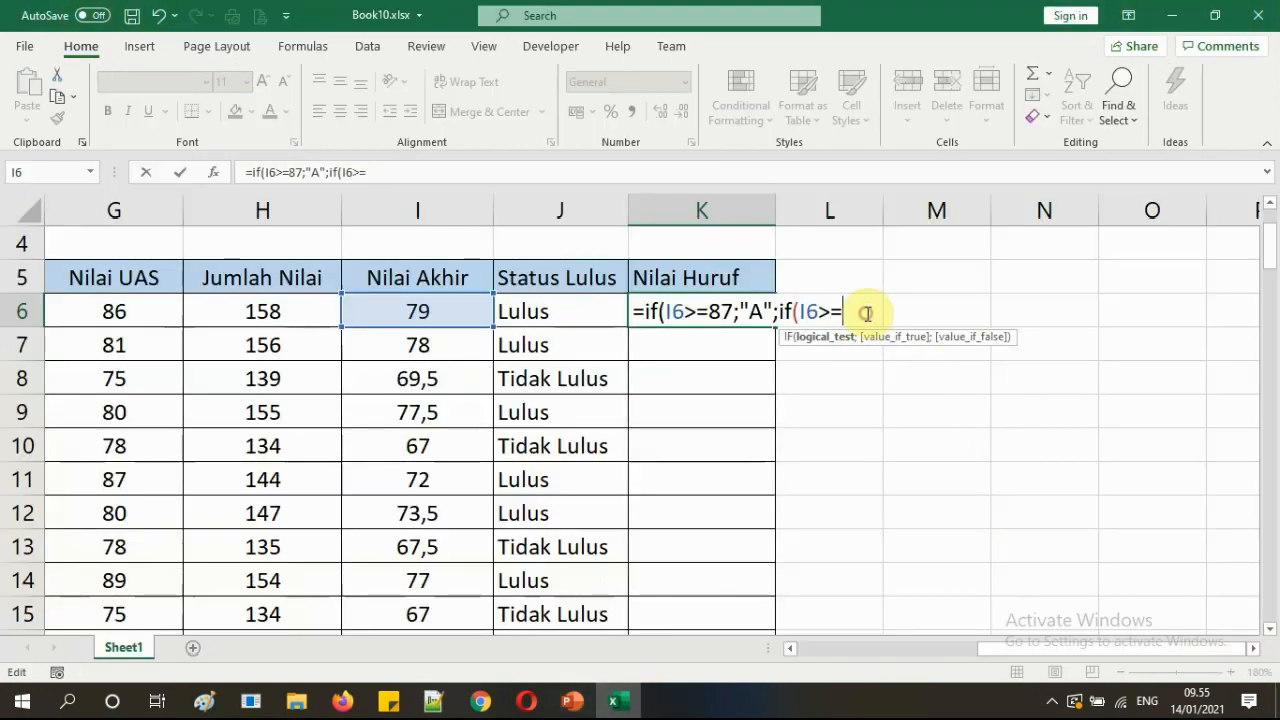
pyautogui.write(';"A"')
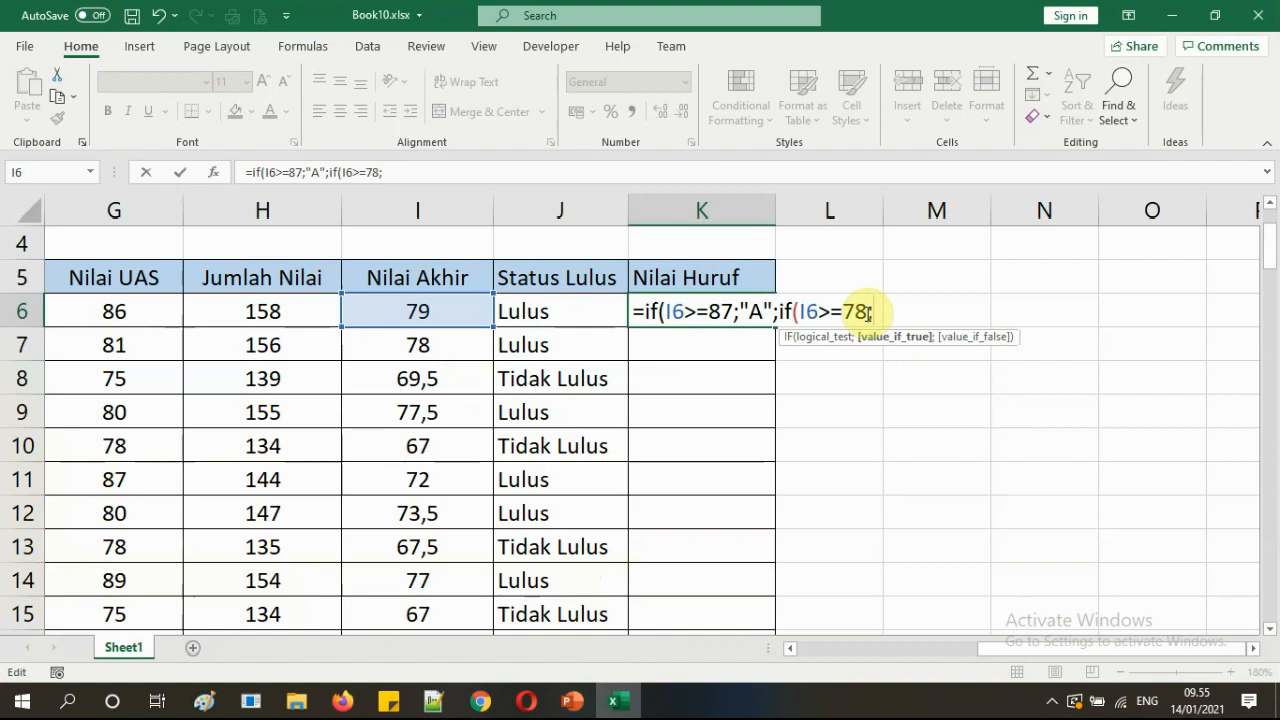
pyautogui.write(';if')
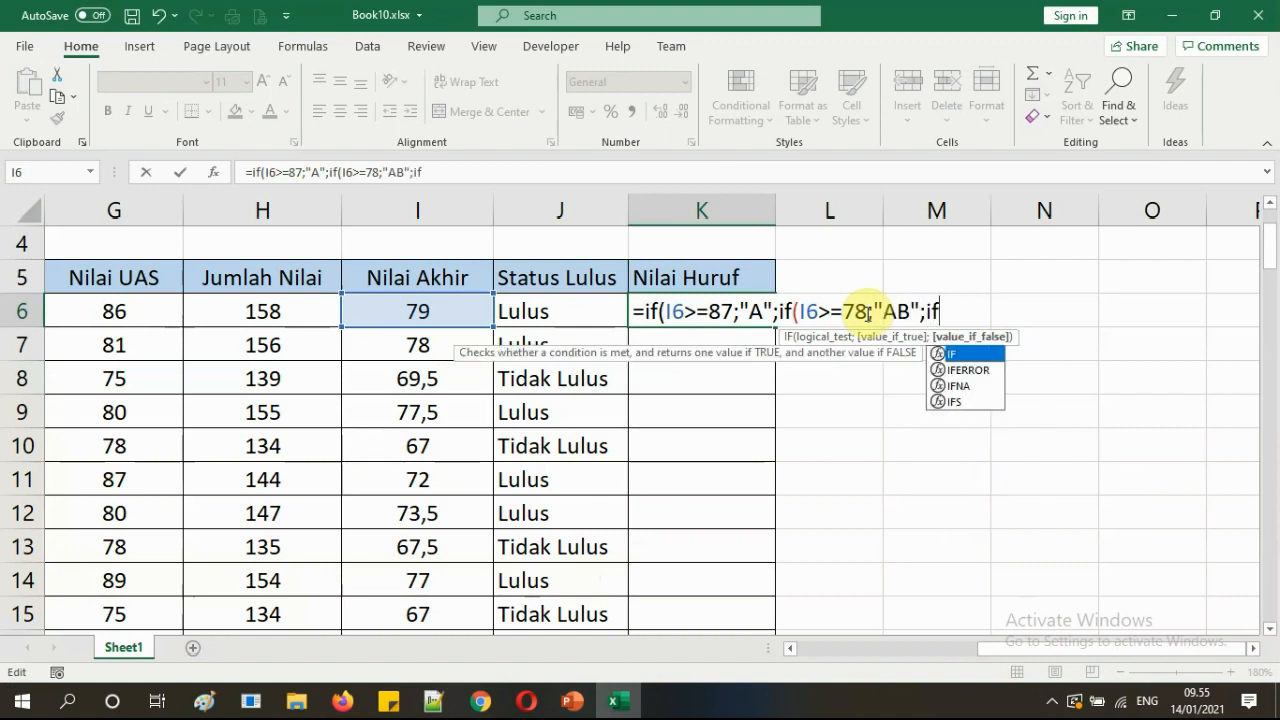
# Step: Build the third IF condition in K6 as I6>=69 returning "B", checking the grade B range on the PowerPoint slide
pyautogui.write('(')
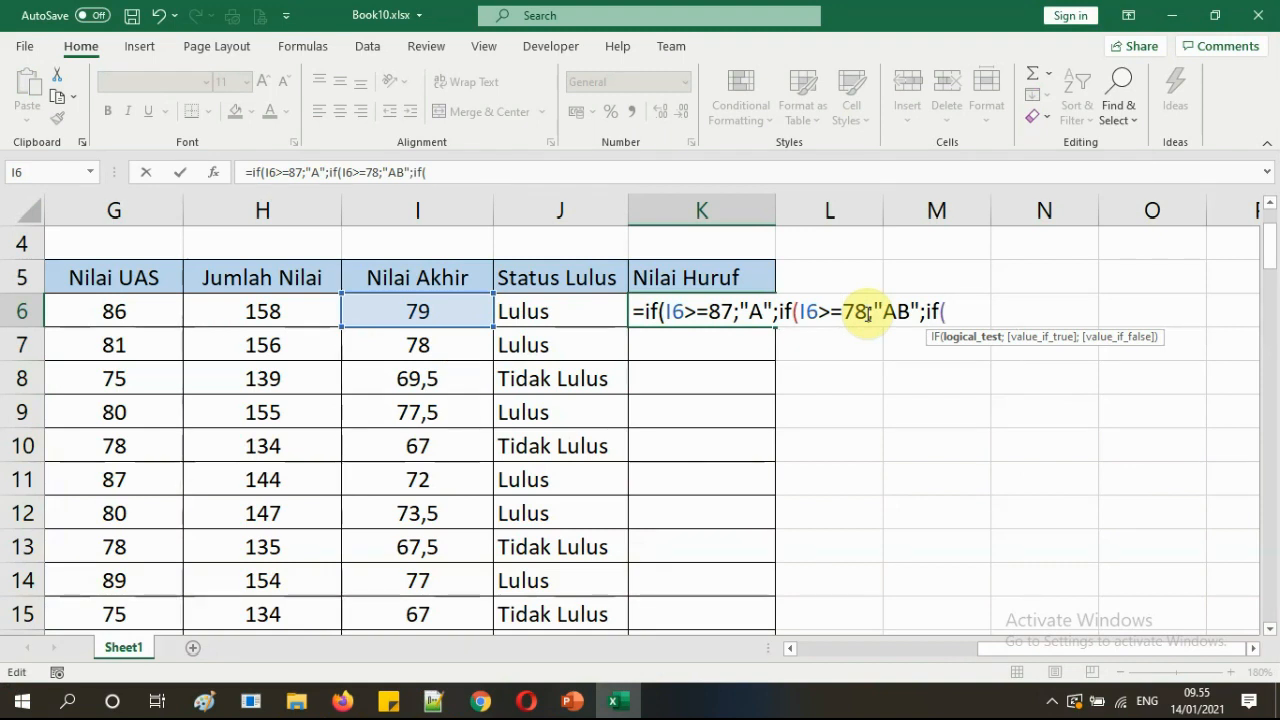
pyautogui.click(480, 311)
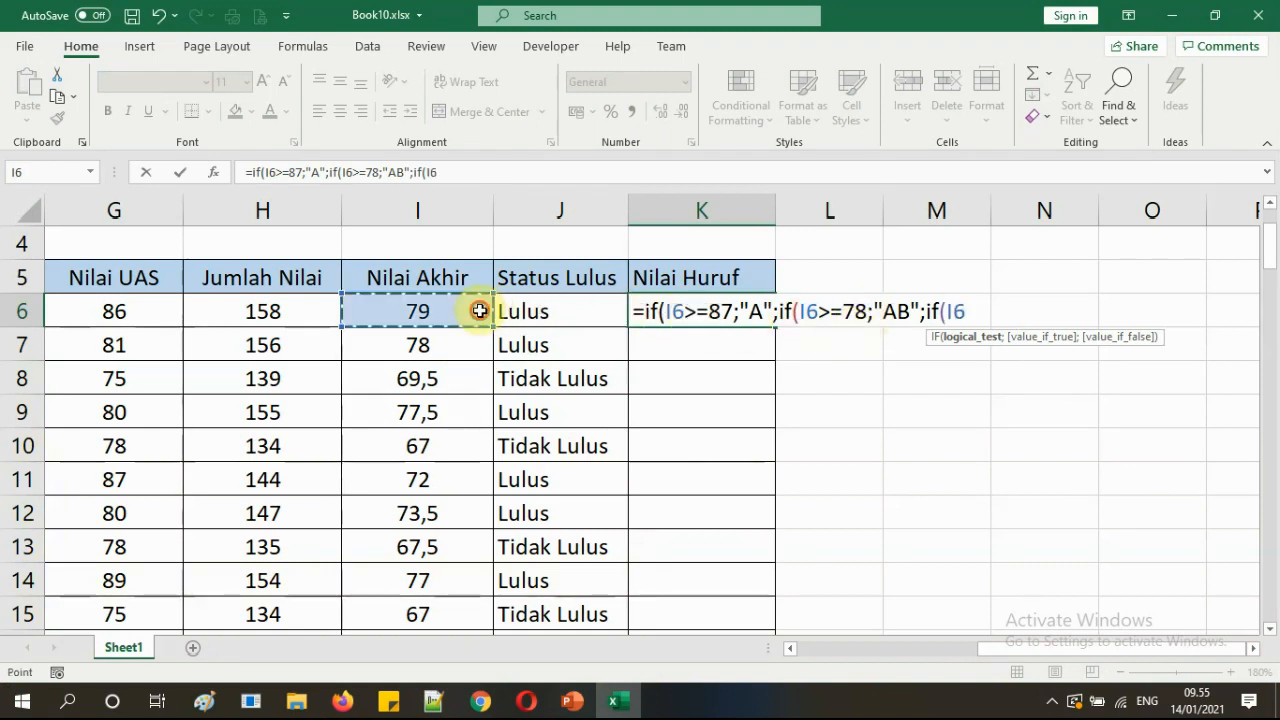
pyautogui.write('>')
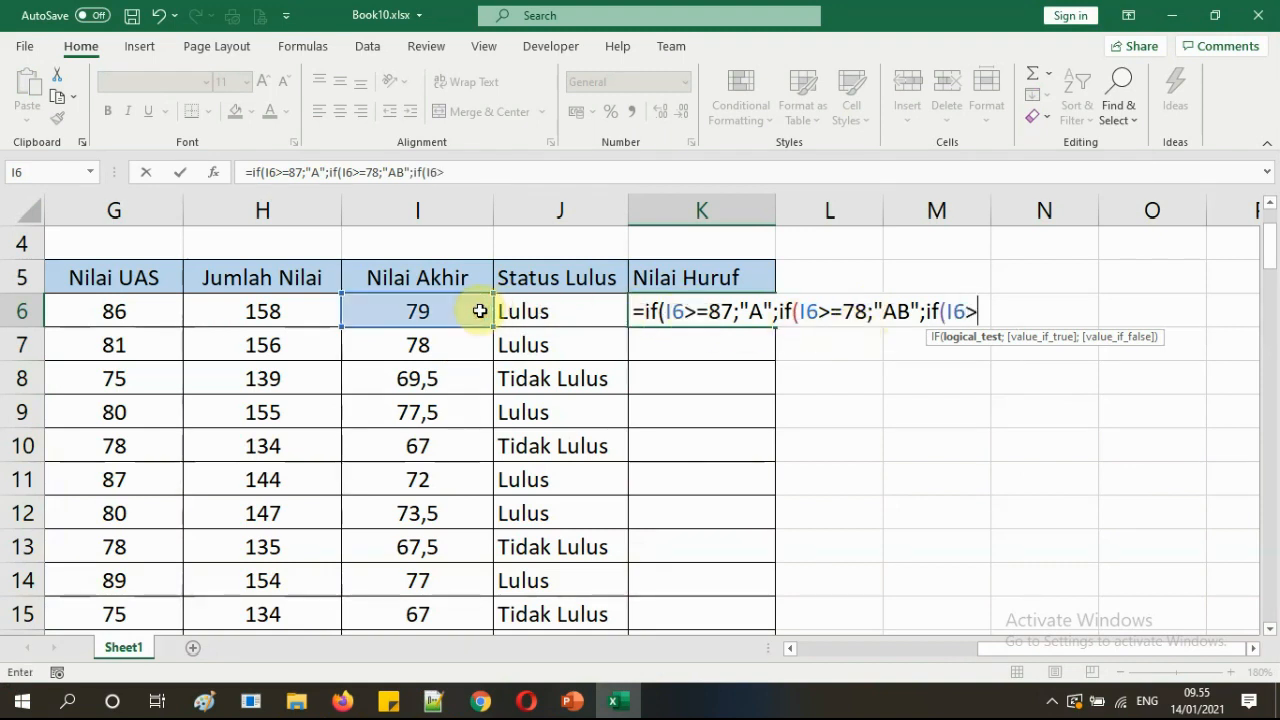
pyautogui.click(571, 701)
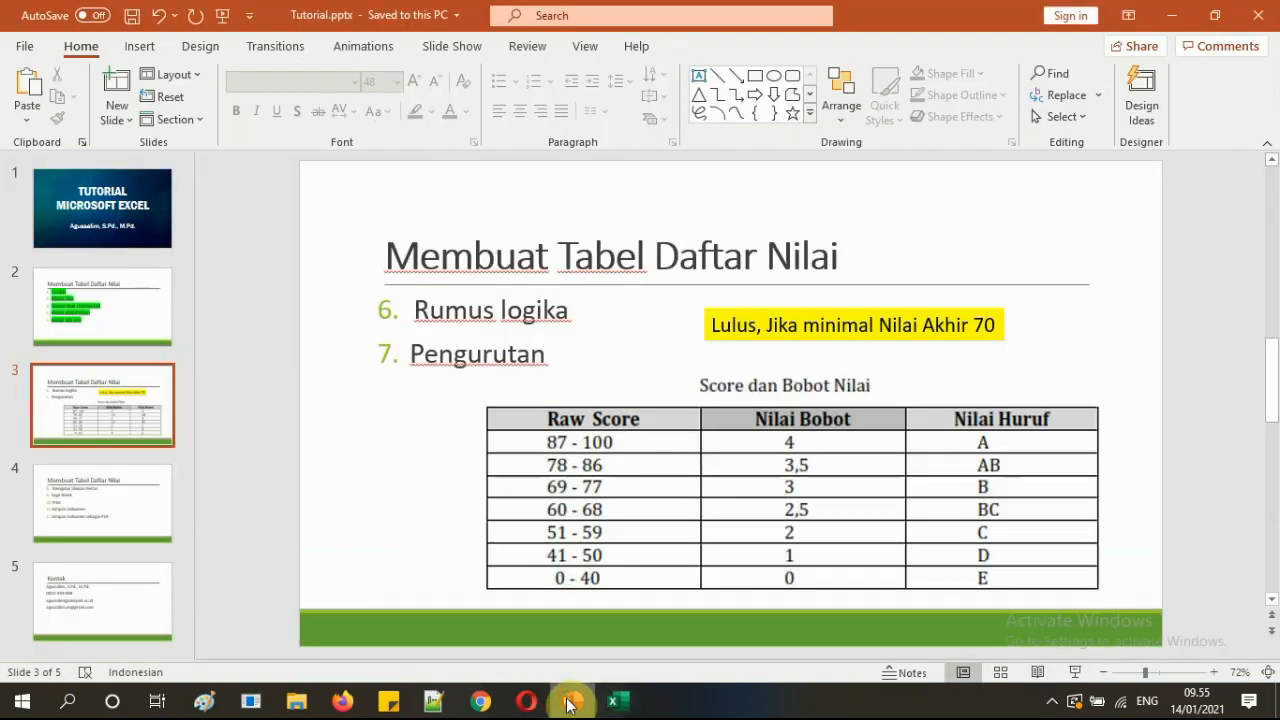
pyautogui.click(571, 701)
pyautogui.write('=69;')
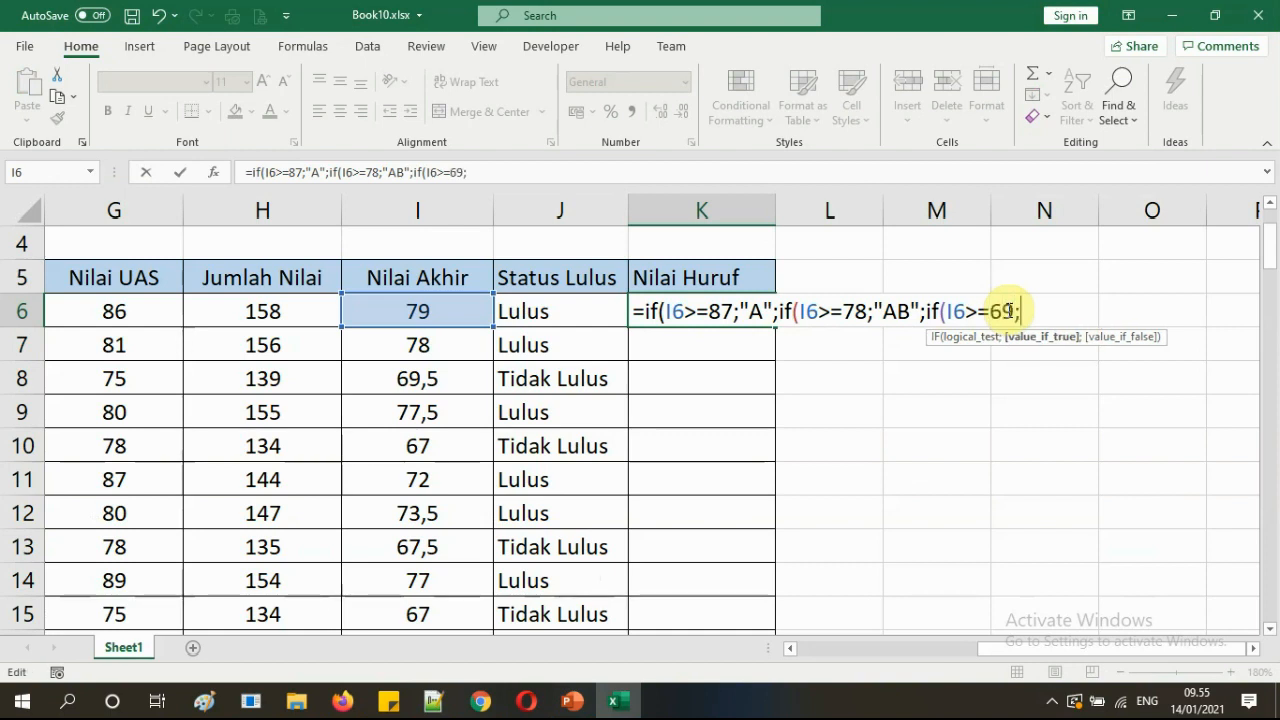
pyautogui.write('"B";')
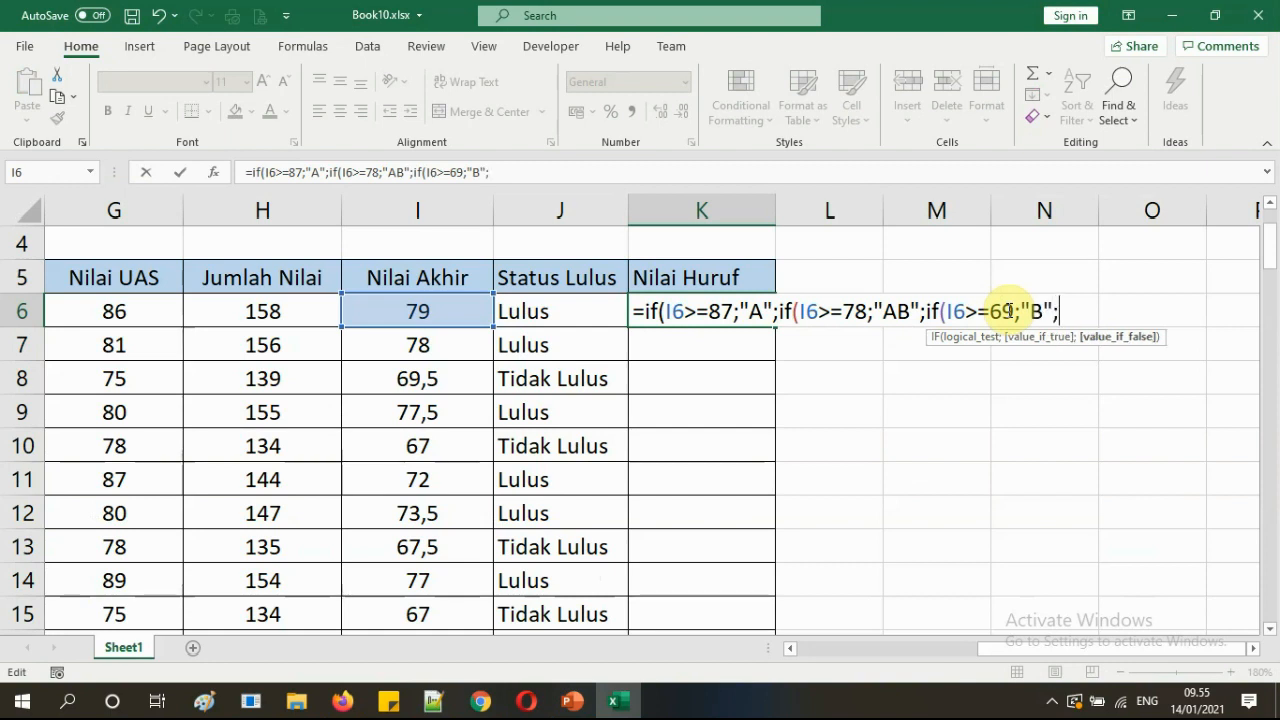
# Step: Check the grade BC range on the PowerPoint slide, then add a nested IF in K6 testing I6>=60 and returning "BC"
pyautogui.click(575, 704)
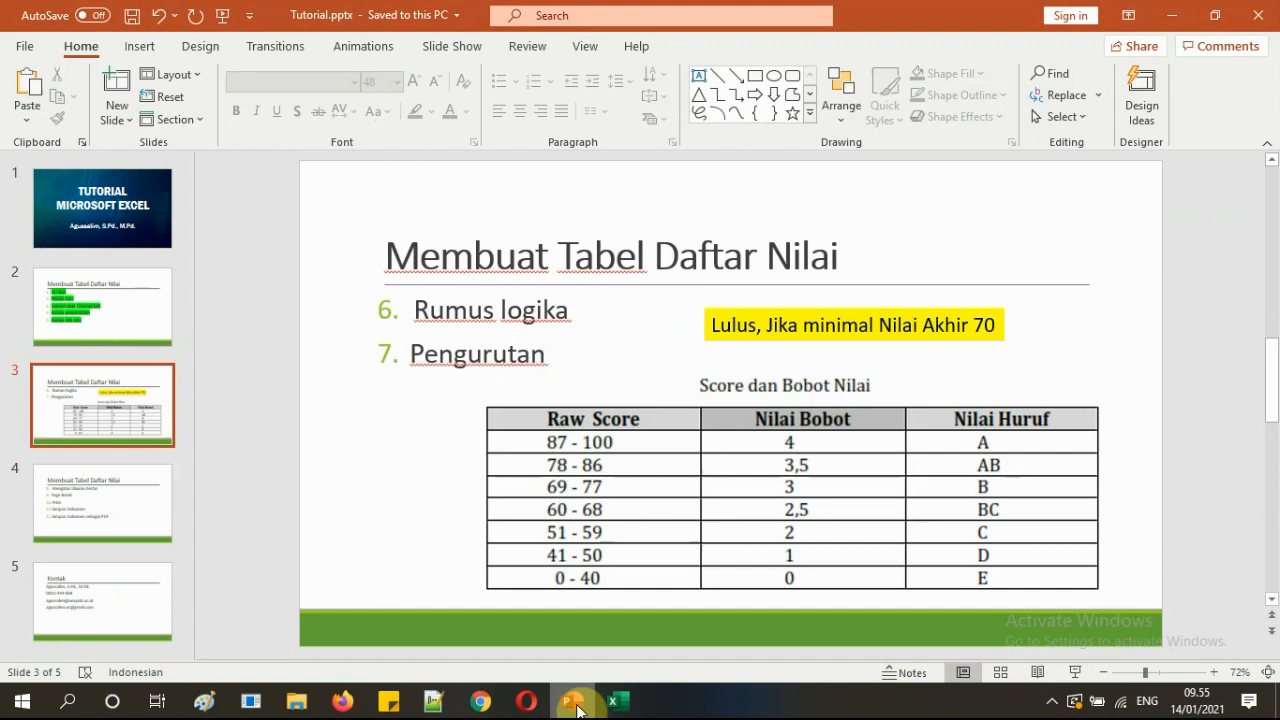
pyautogui.click(575, 704)
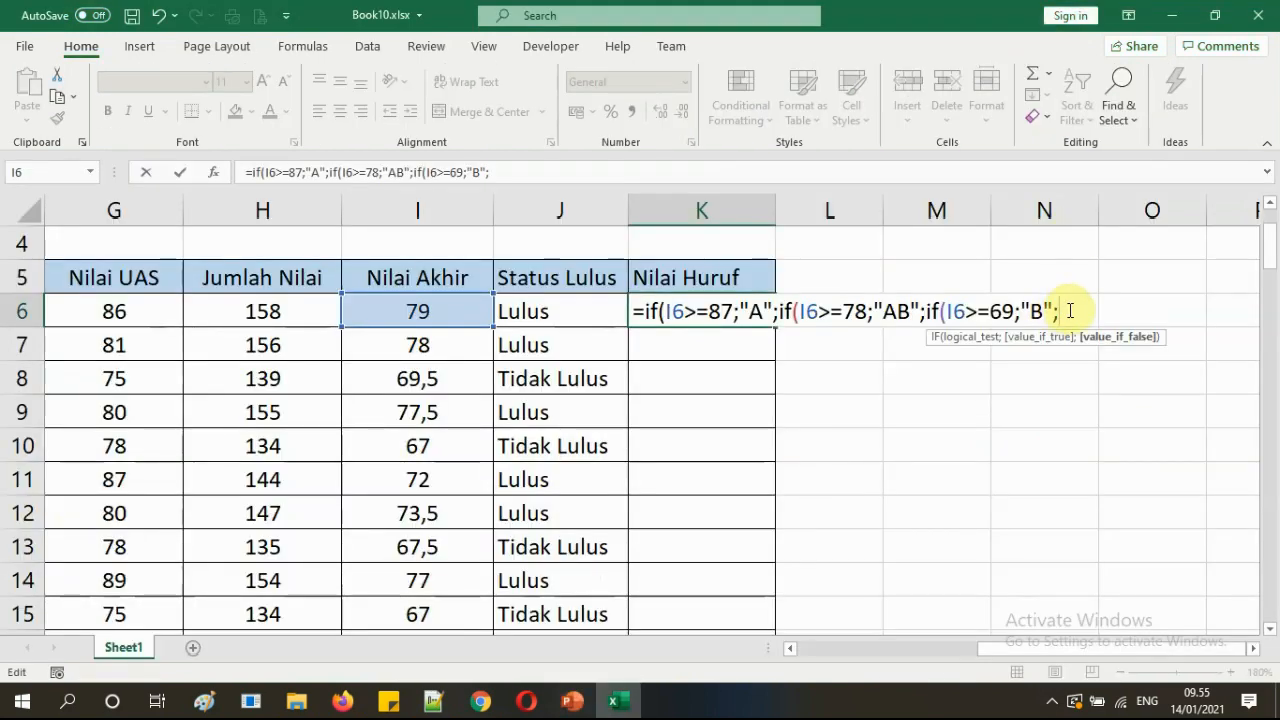
pyautogui.write('if(')
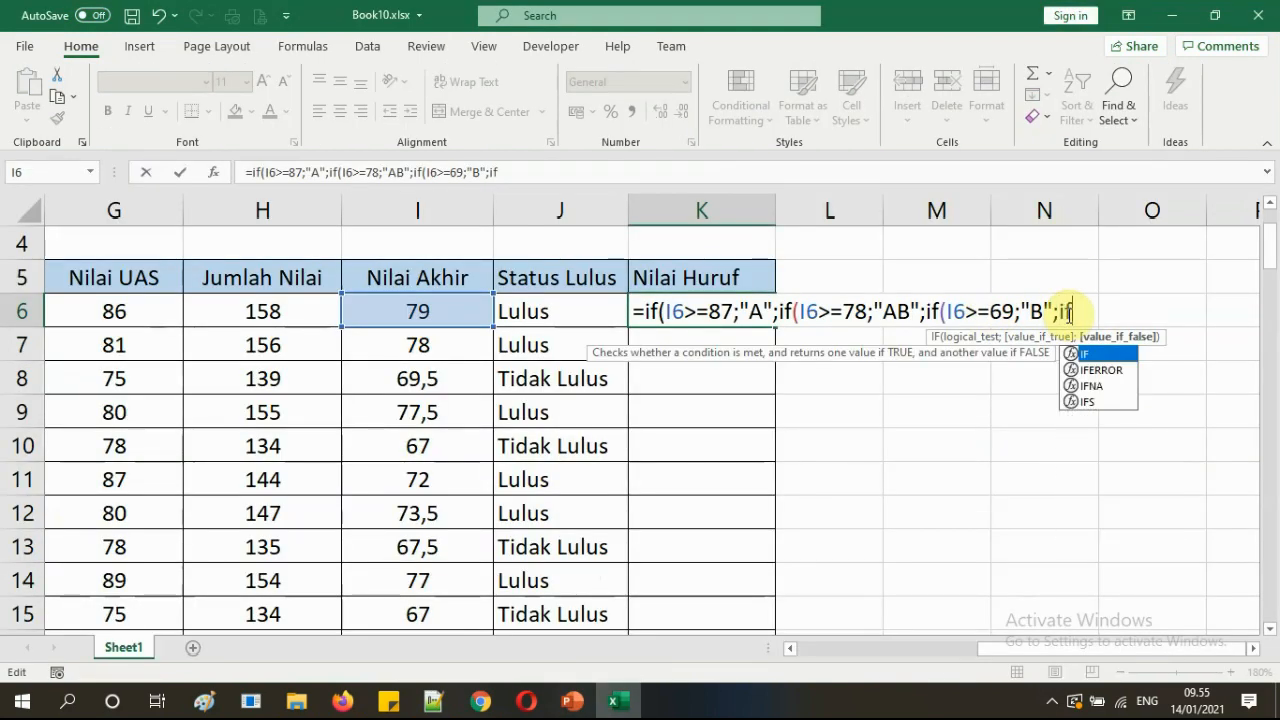
pyautogui.click(461, 312)
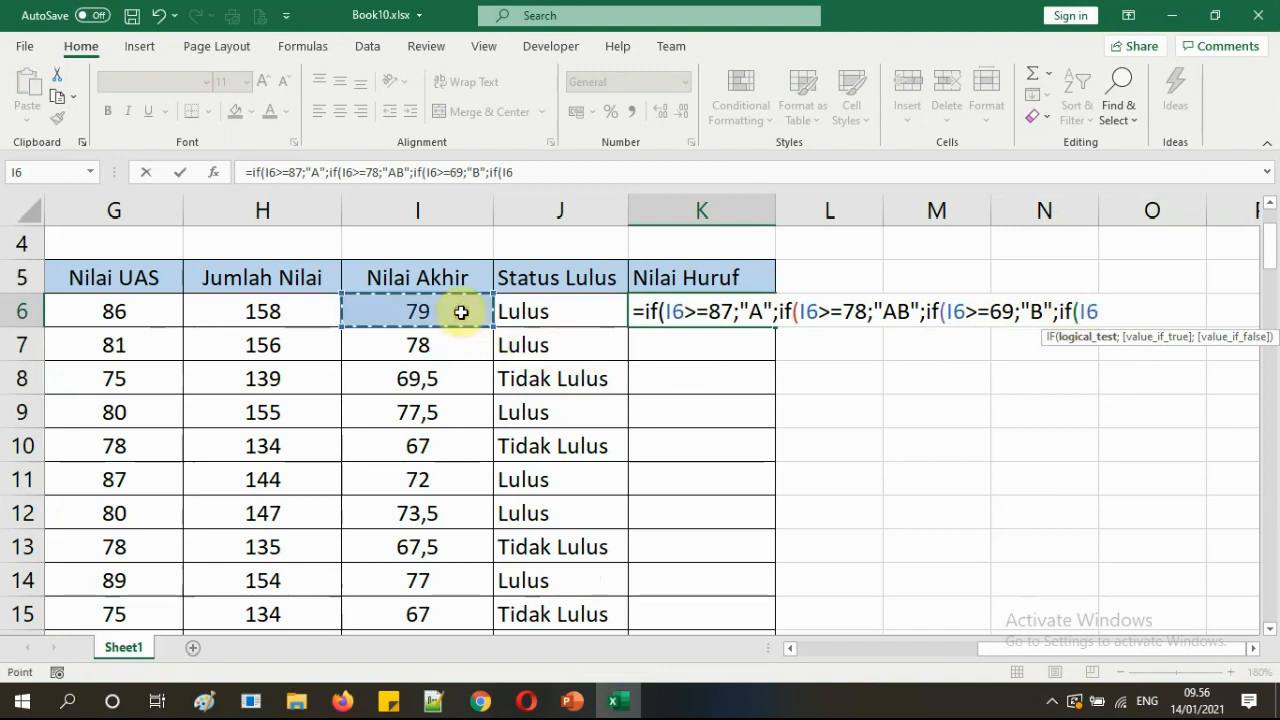
pyautogui.write('>=60"B')
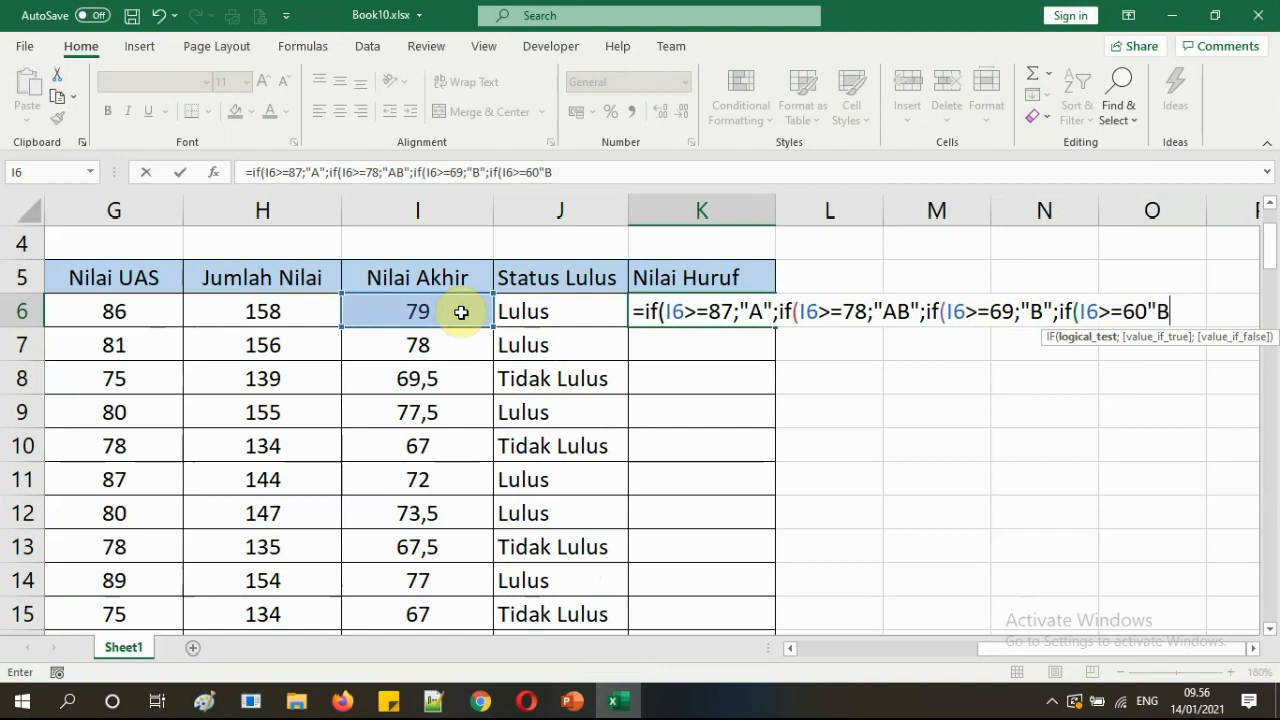
pyautogui.write('C')
pyautogui.press('BackSpace')
pyautogui.press('BackSpace')
pyautogui.press('BackSpace')
pyautogui.write(';')
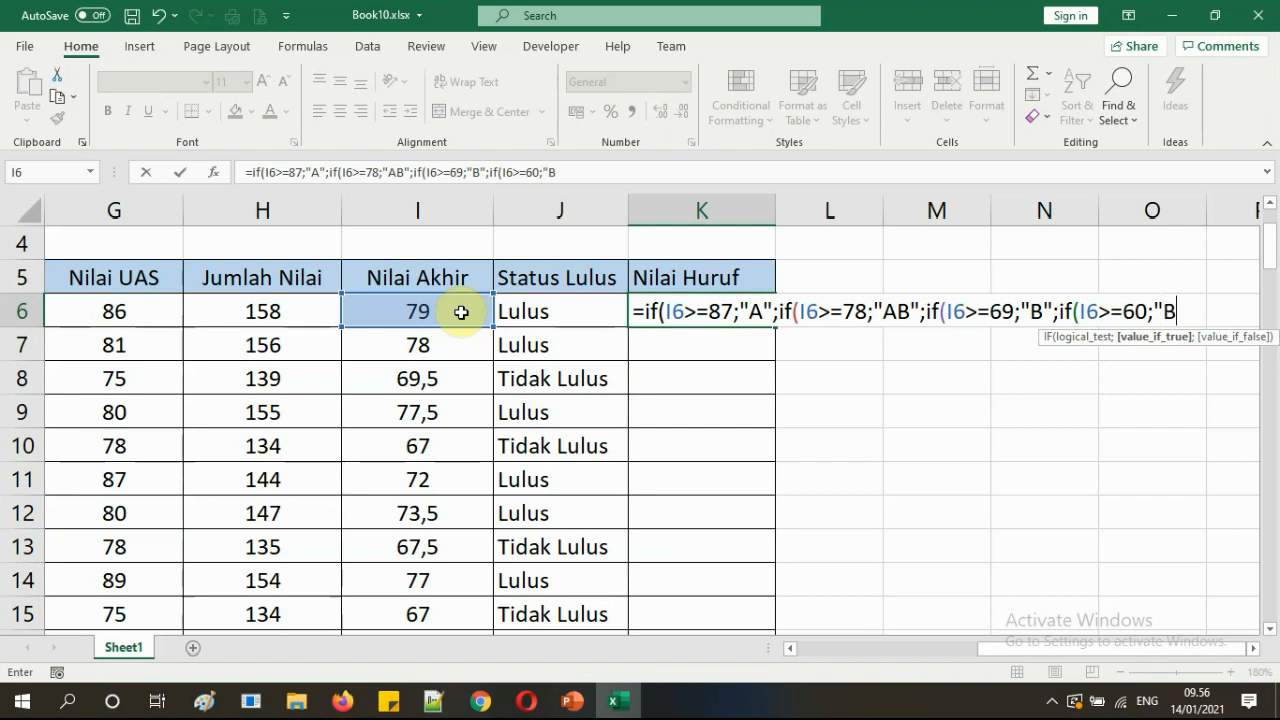
pyautogui.write(';')
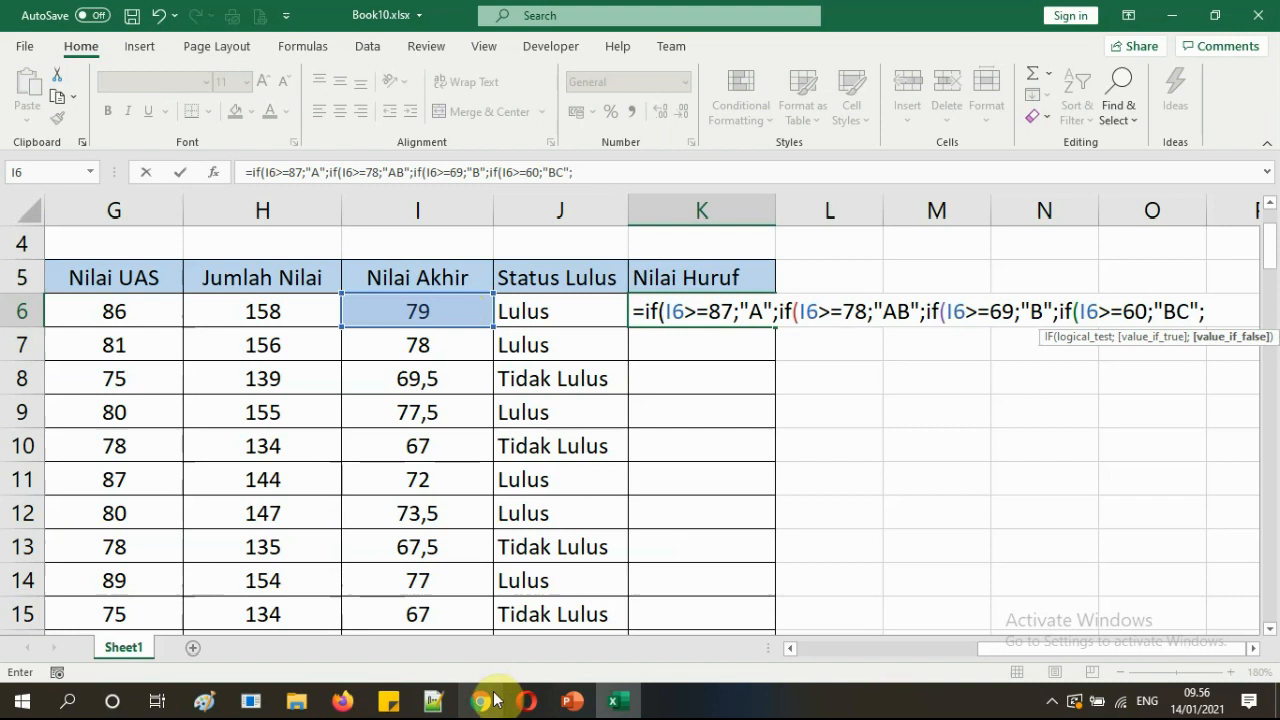
# Step: Check the grade C range on the PowerPoint slide, then add a nested IF in K6 testing I6>=51 and returning "C"
pyautogui.click(561, 705)
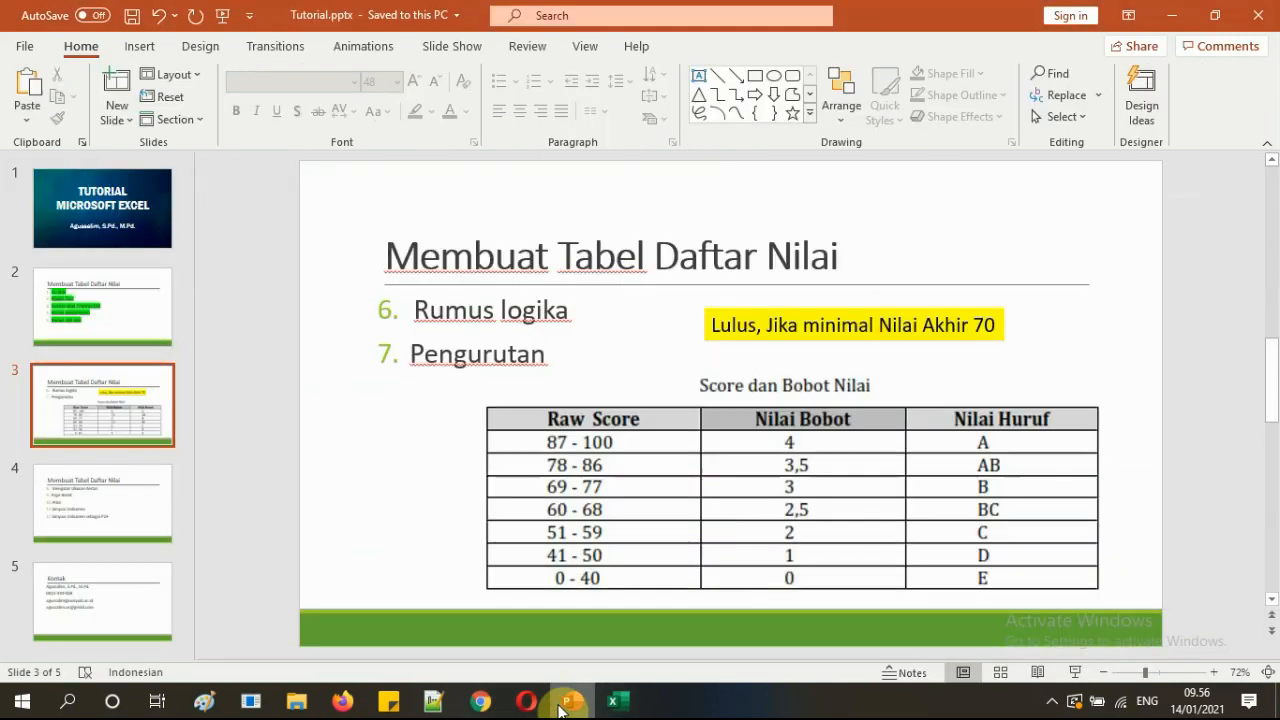
pyautogui.click(561, 705)
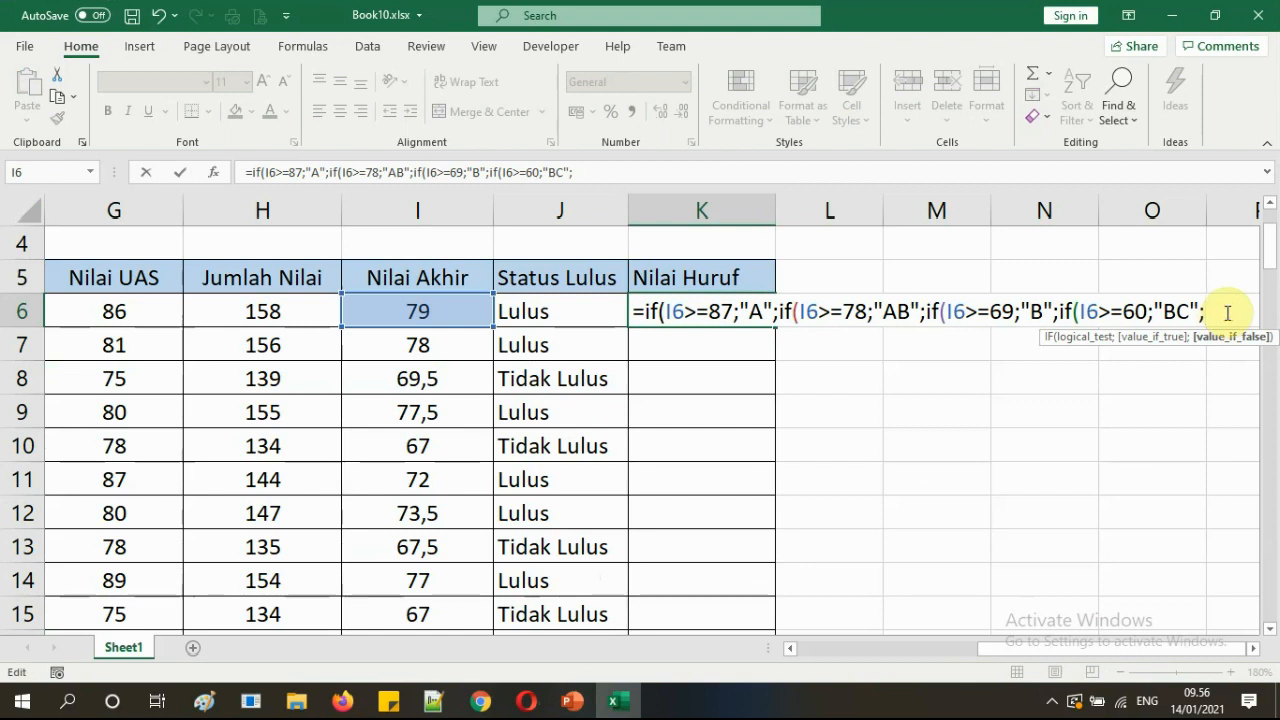
pyautogui.write('if(')
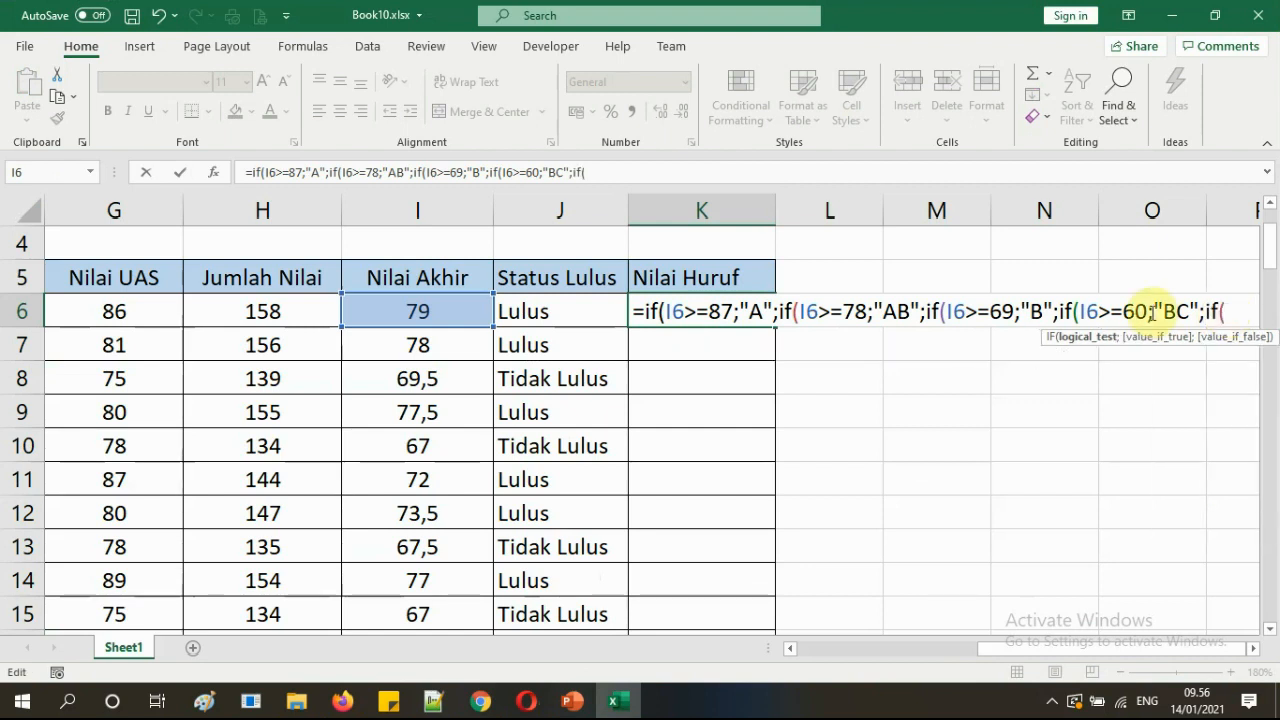
pyautogui.click(474, 313)
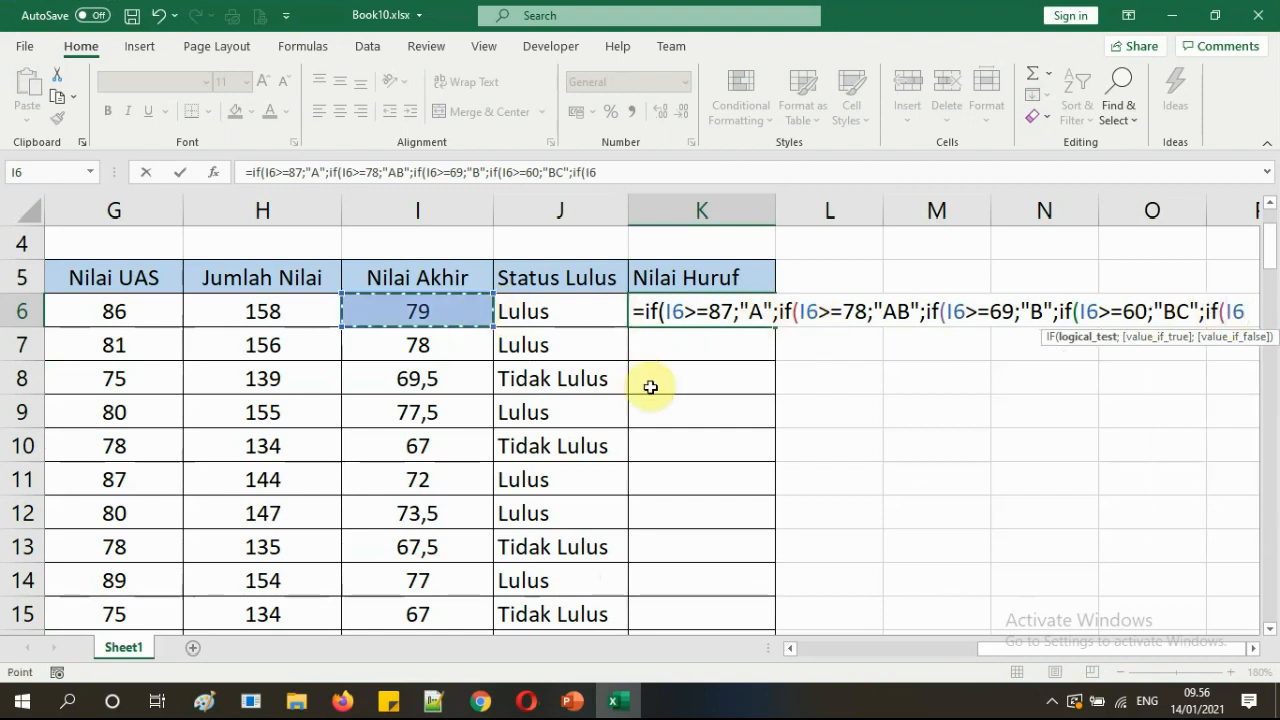
pyautogui.write('>=51;')
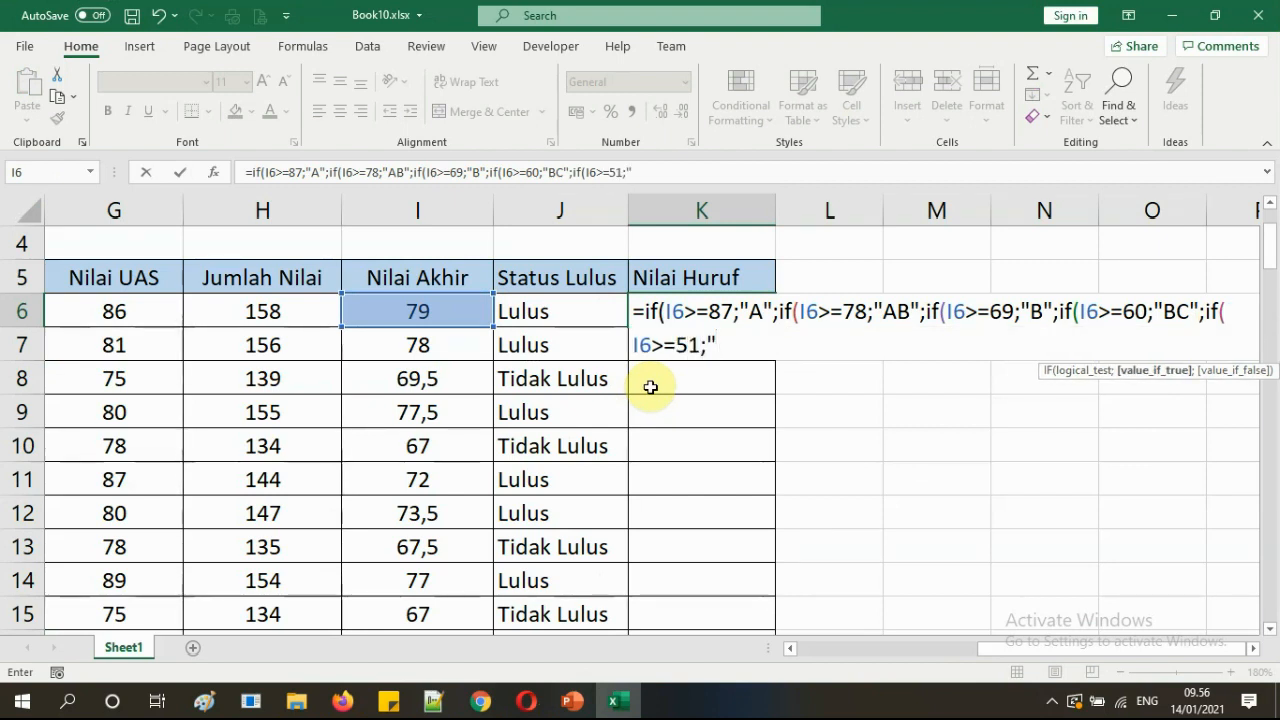
pyautogui.write('"C"')
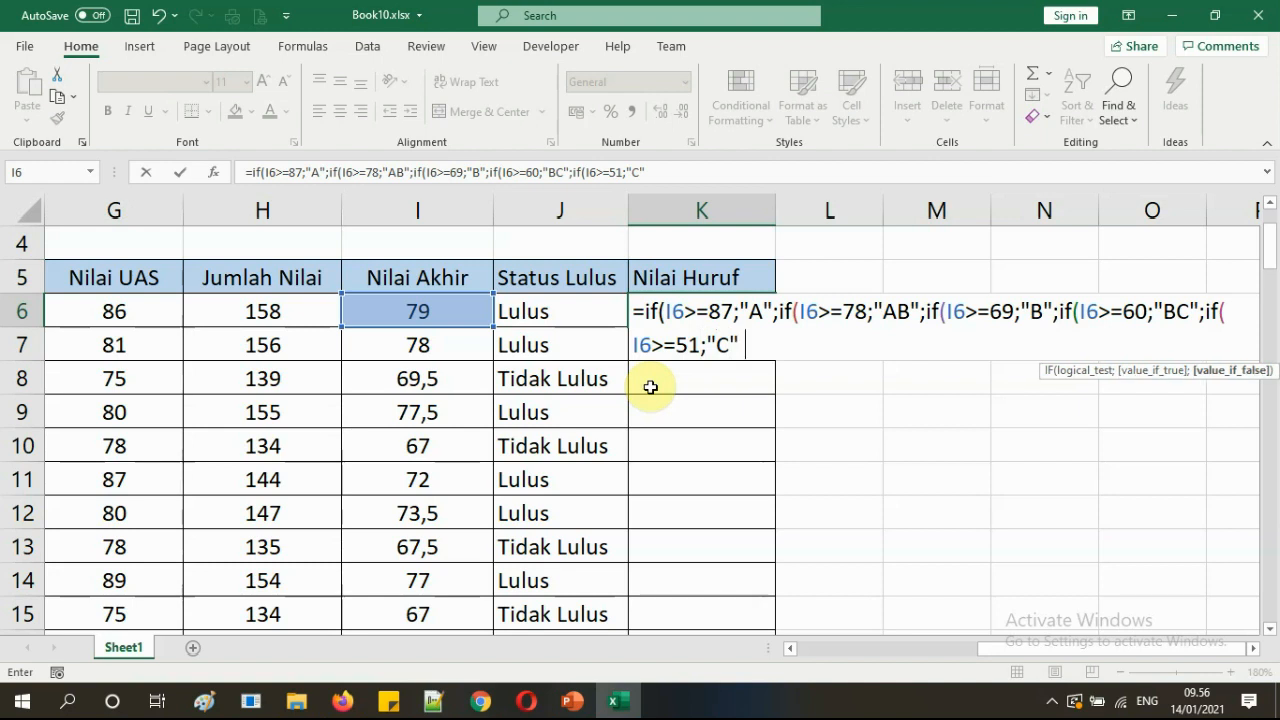
# Step: Add a further nested IF in K6 testing I6>=41 and returning "D" as its value if true
pyautogui.write(';if(')
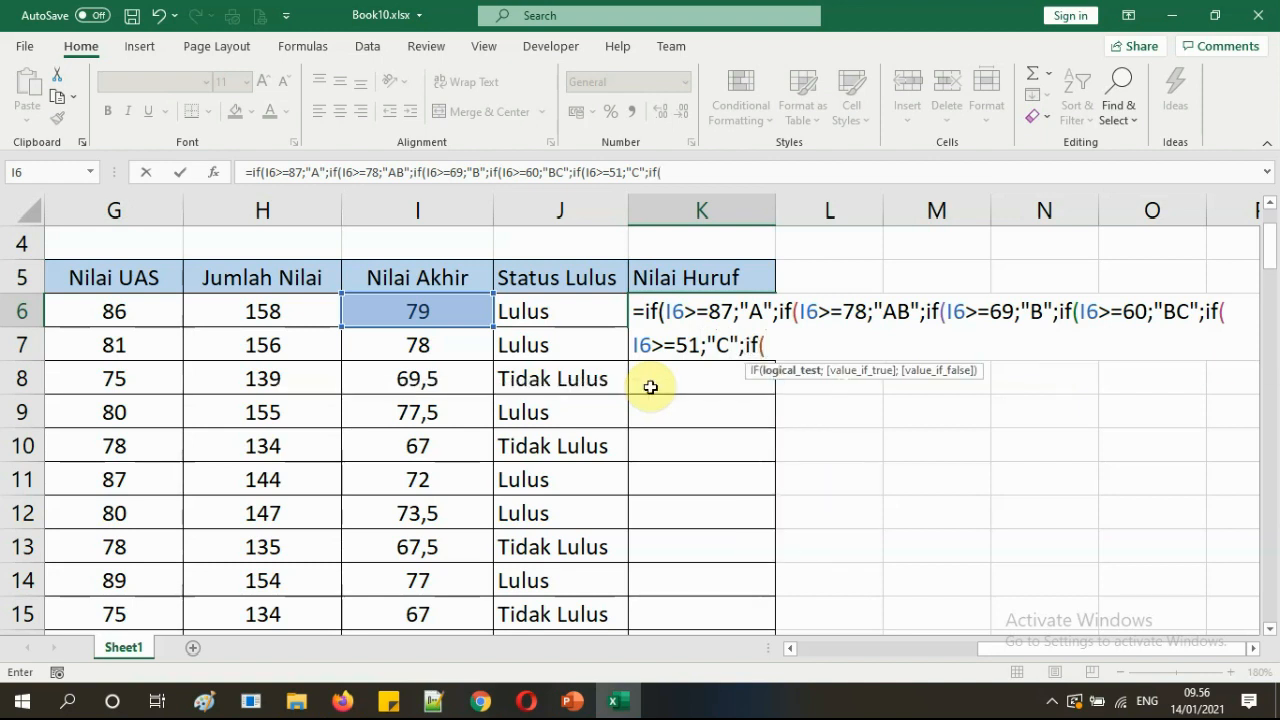
pyautogui.click(426, 312)
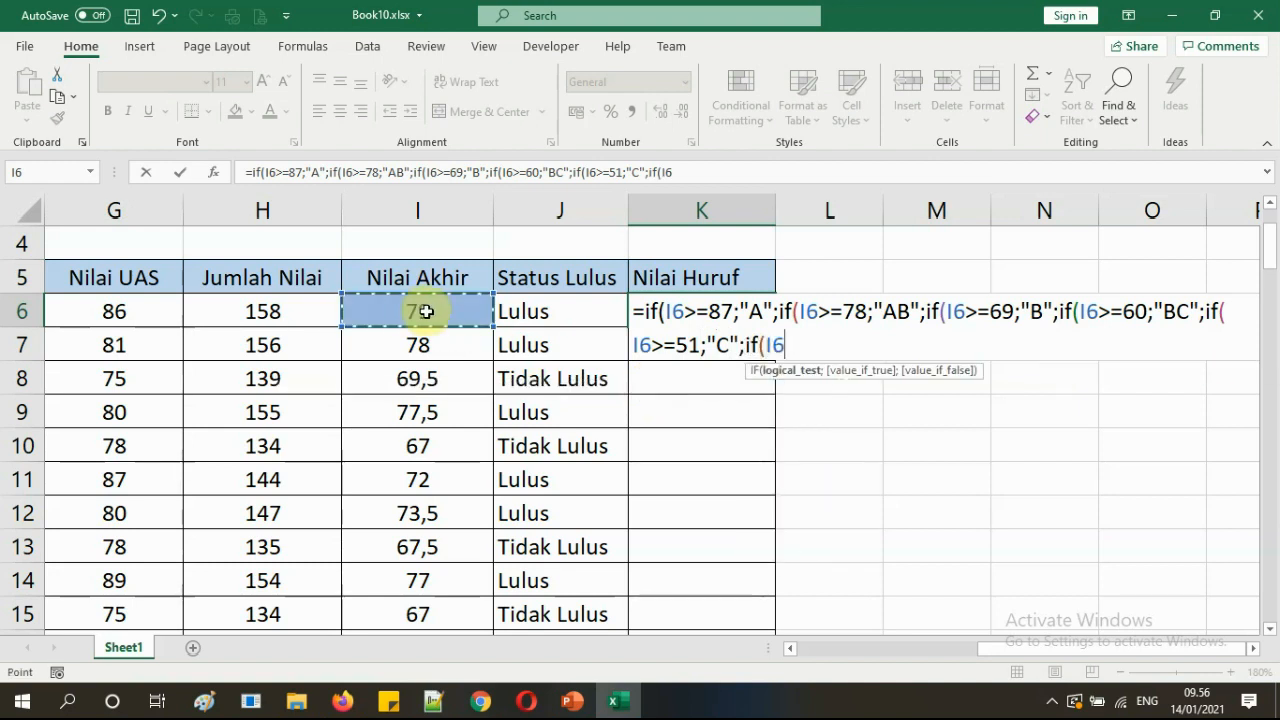
pyautogui.write('>=41')
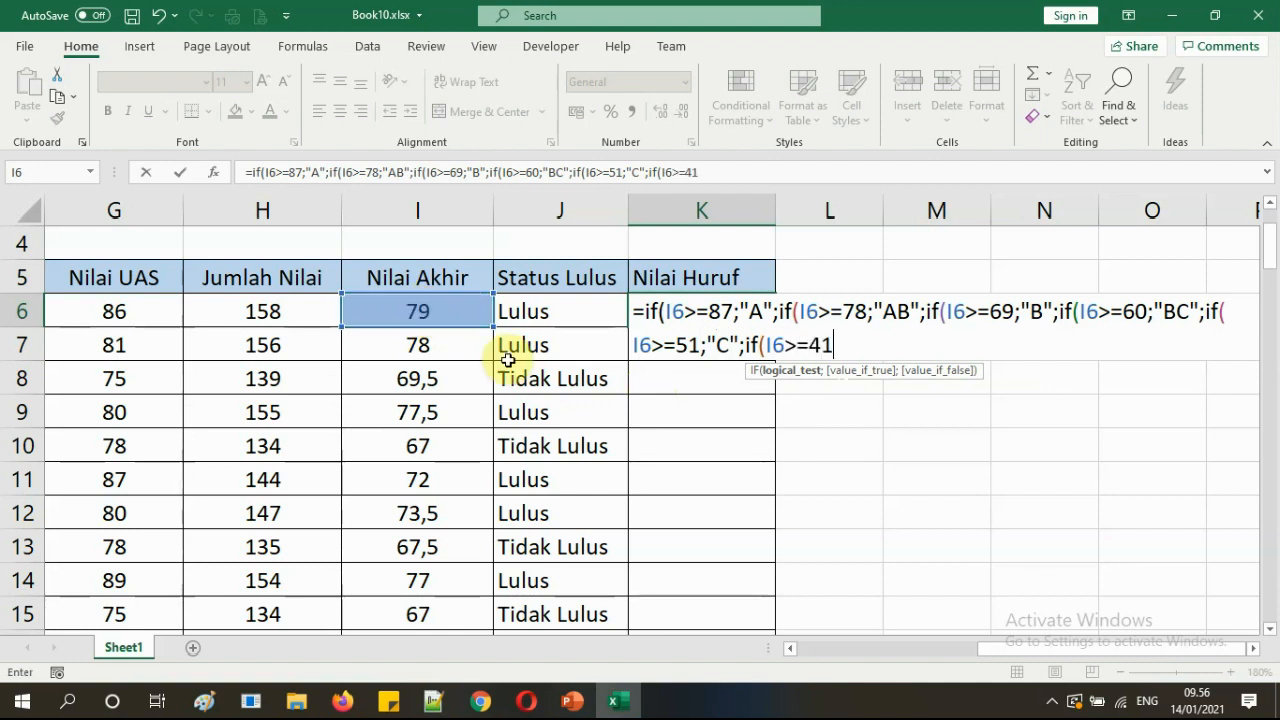
pyautogui.write(';')
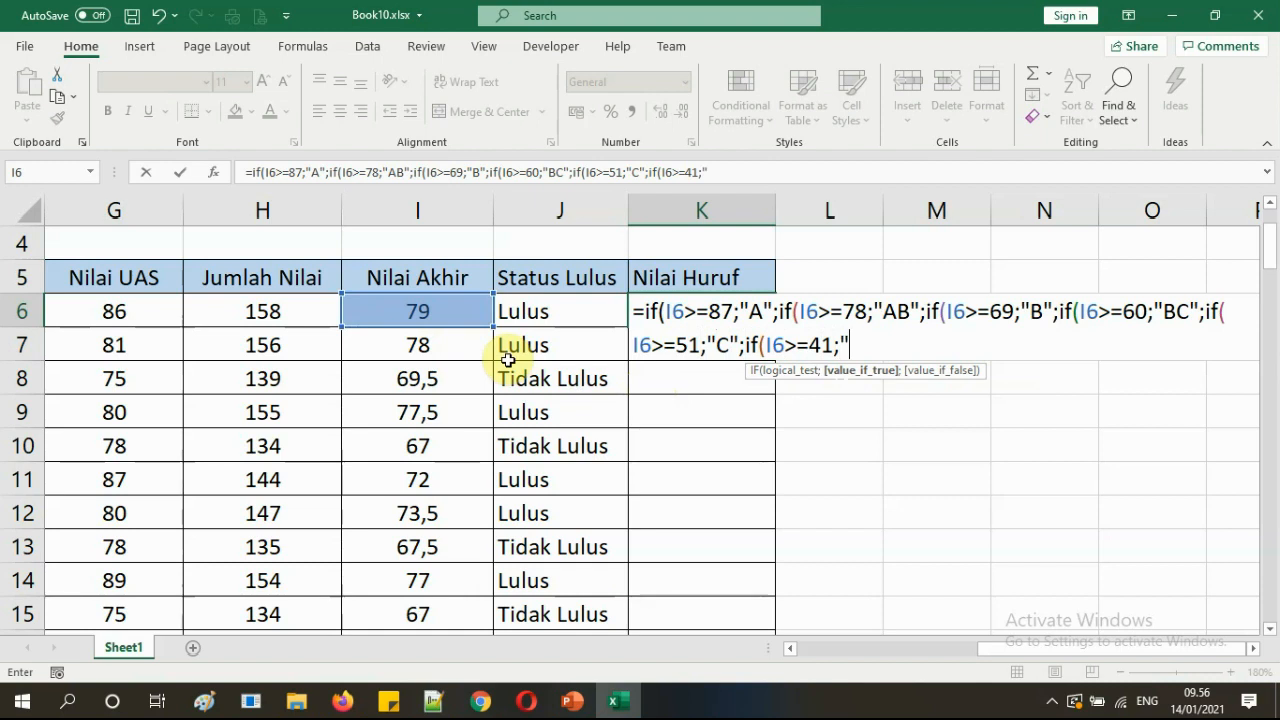
pyautogui.write('"D')
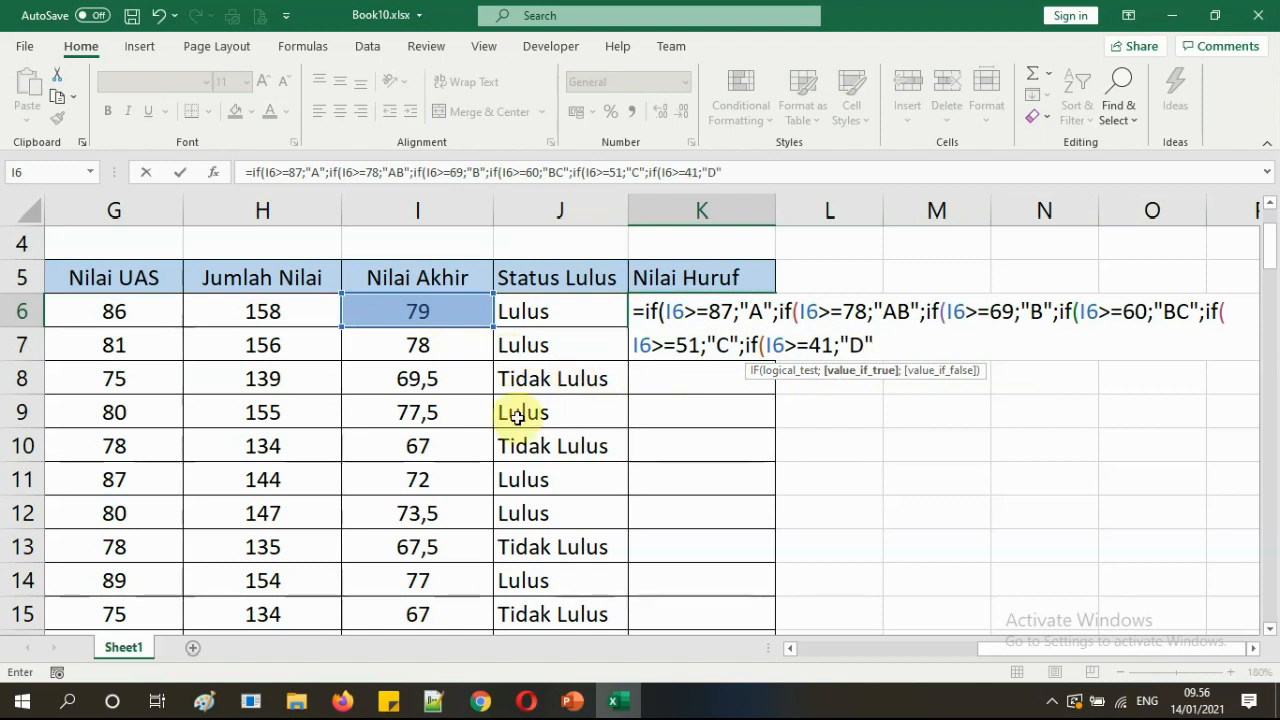
# Step: Check the lowest grade on the PowerPoint slide, then finish the K6 formula with "E" as the final value if false and six closing parentheses
pyautogui.click(575, 701)
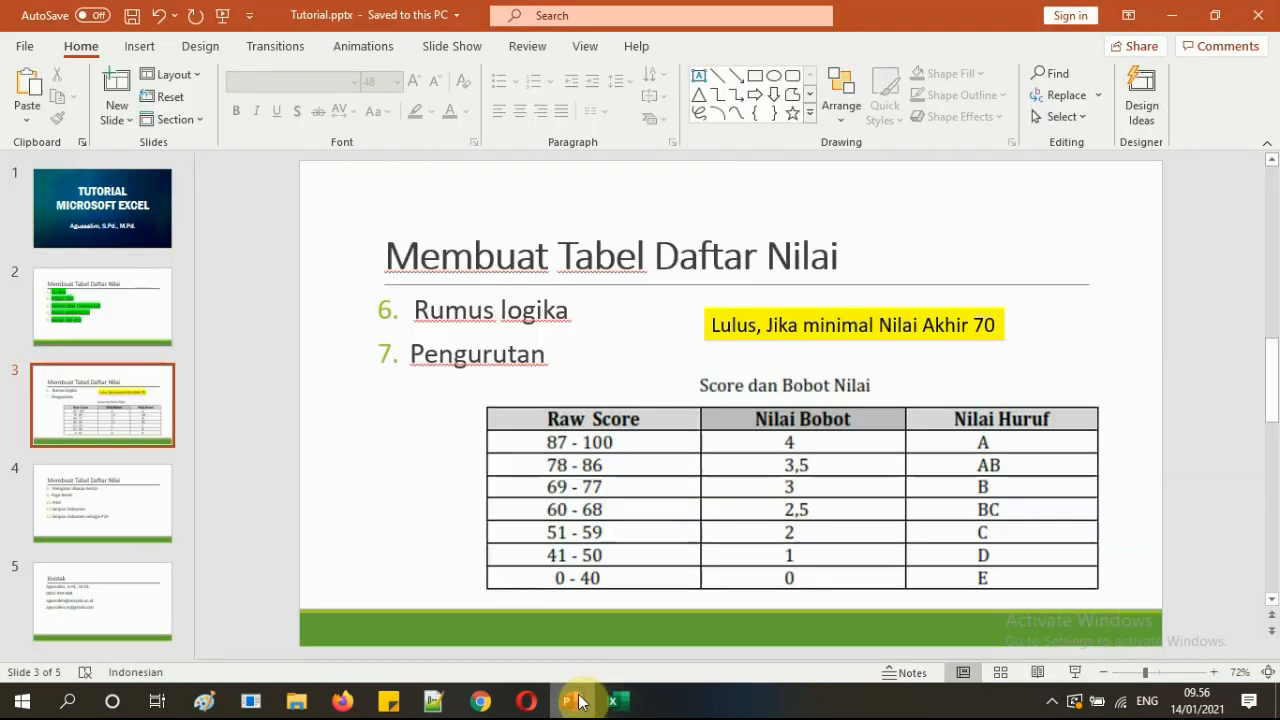
pyautogui.click(614, 701)
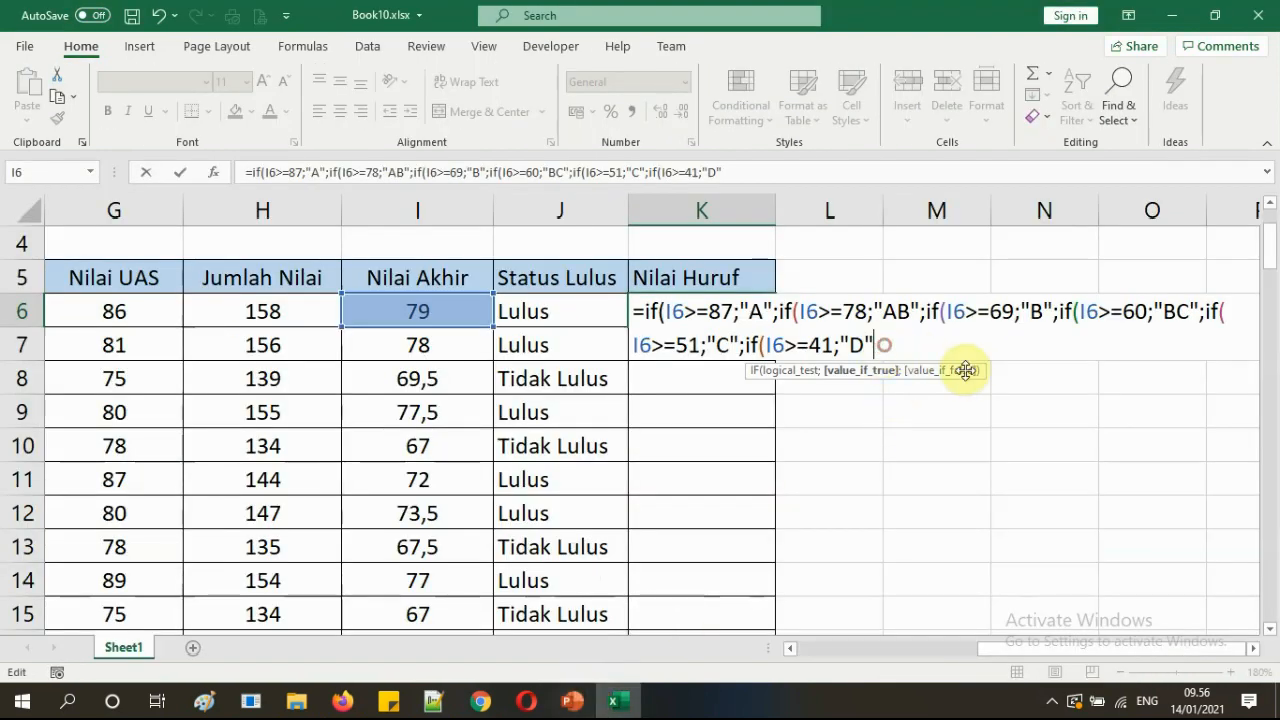
pyautogui.write('";"E')
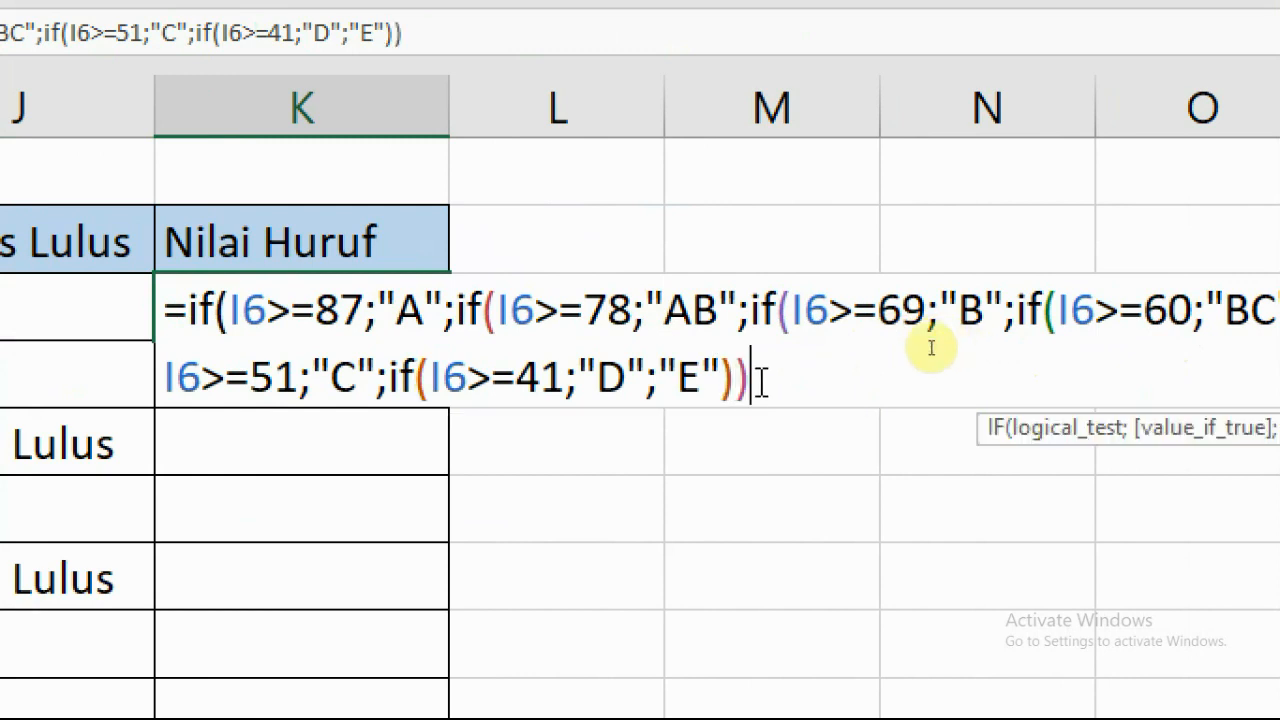
pyautogui.write(')')
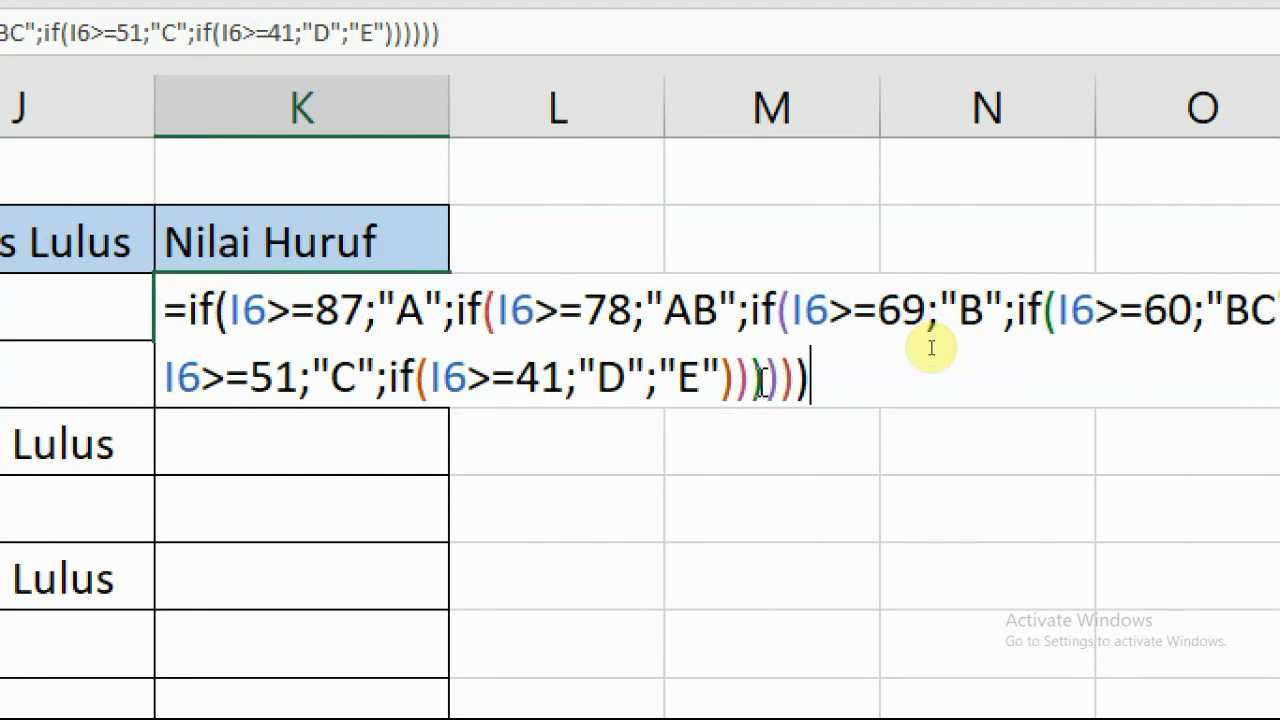
pyautogui.press('Return')
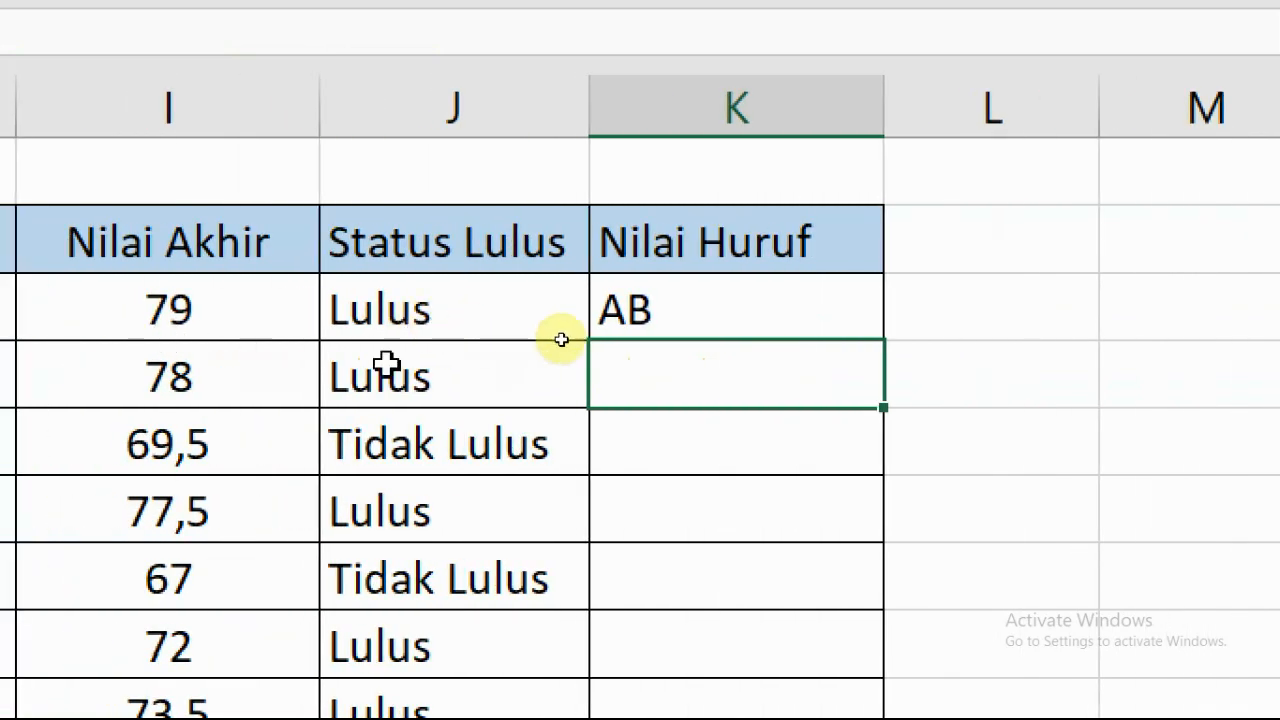
# Step: Copy the K6 grade formula down the Nilai Huruf column and select K7 to inspect its formula
pyautogui.click(694, 311)
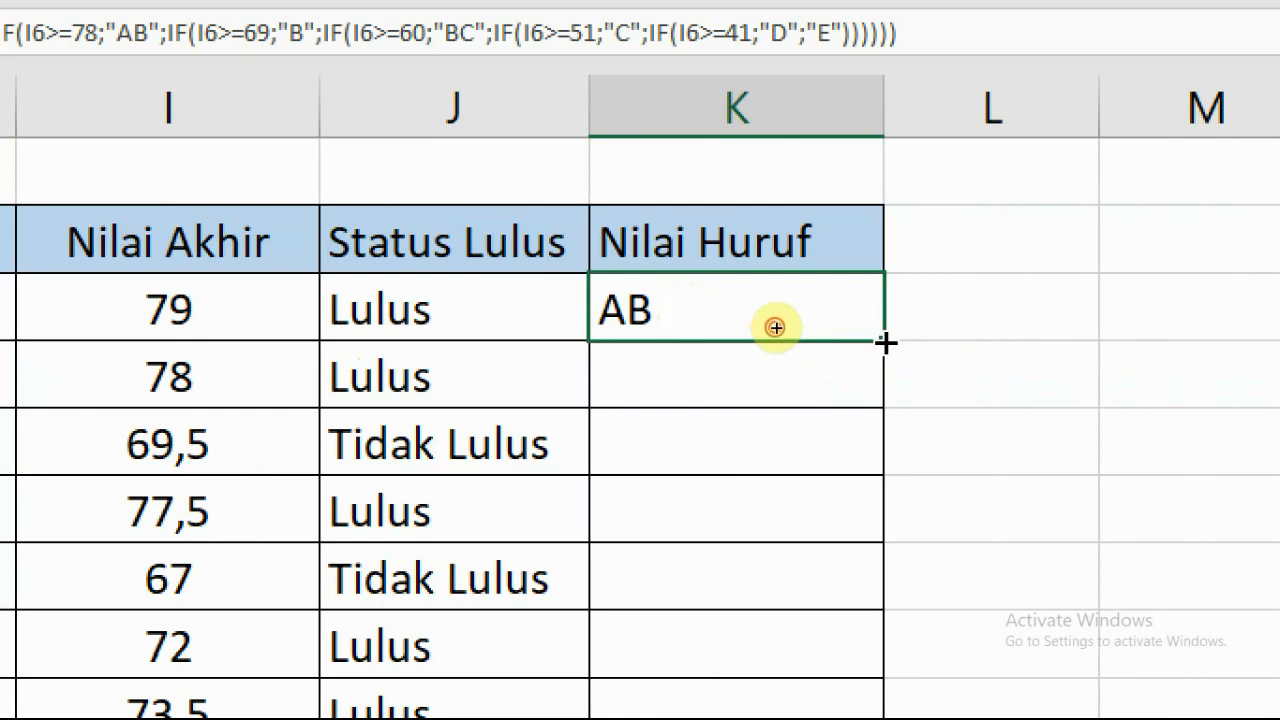
pyautogui.doubleClick(885, 342)
pyautogui.click(727, 389)
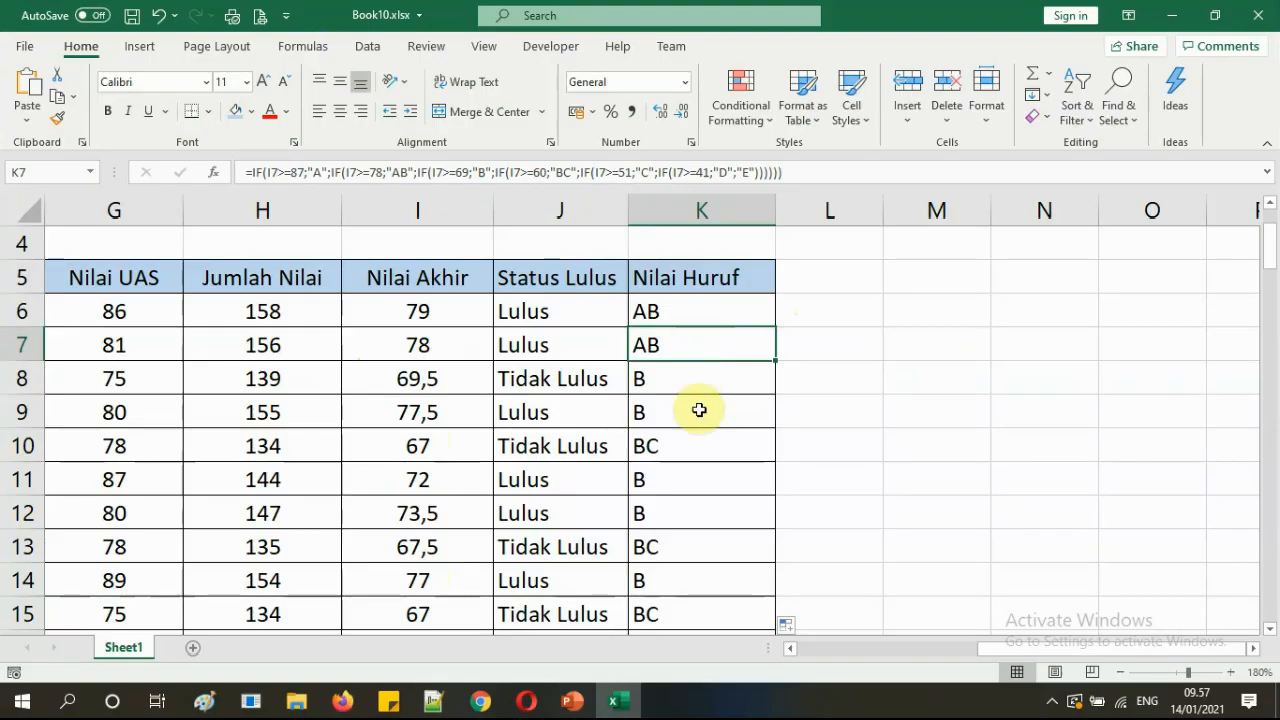
# Step: Examine the copied grade formulas in sample cells down the Nilai Huruf column, including K6, K36, K53 and K96
pyautogui.click(665, 315)
pyautogui.scroll(-3, 709, 368)
pyautogui.scroll(-8, 709, 371)
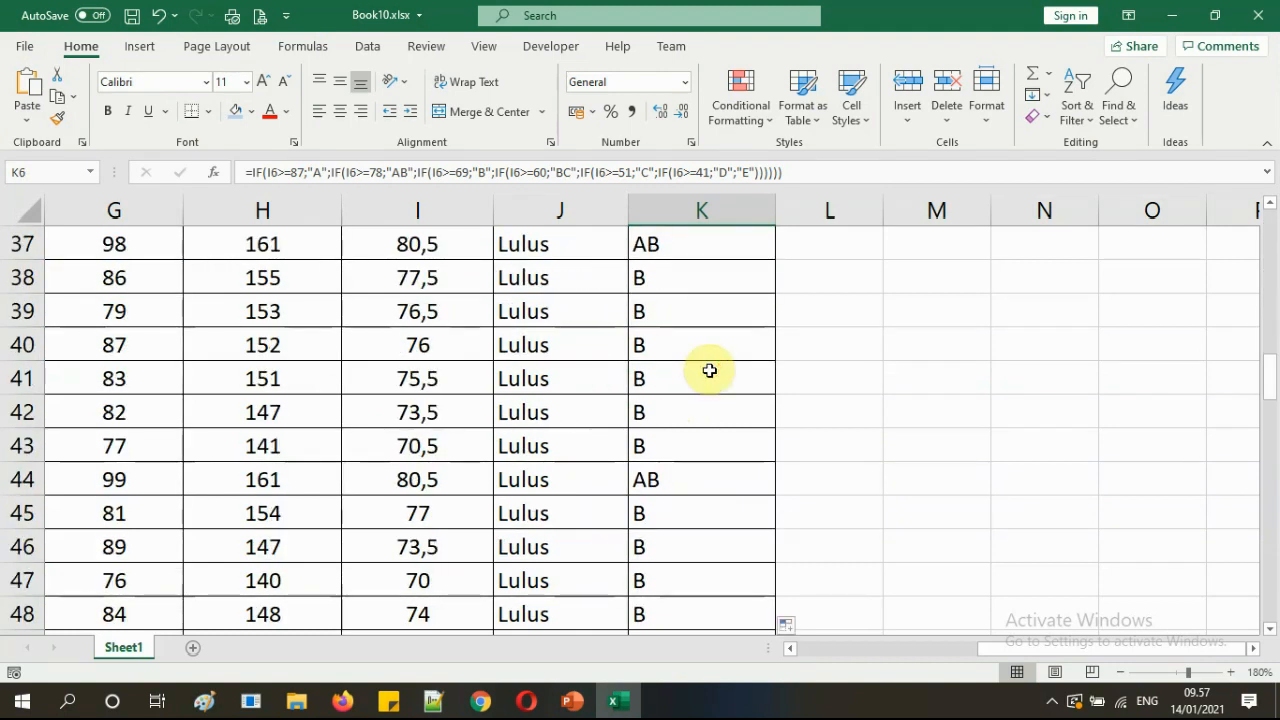
pyautogui.scroll(1, 709, 368)
pyautogui.click(702, 316)
pyautogui.scroll(-5, 710, 350)
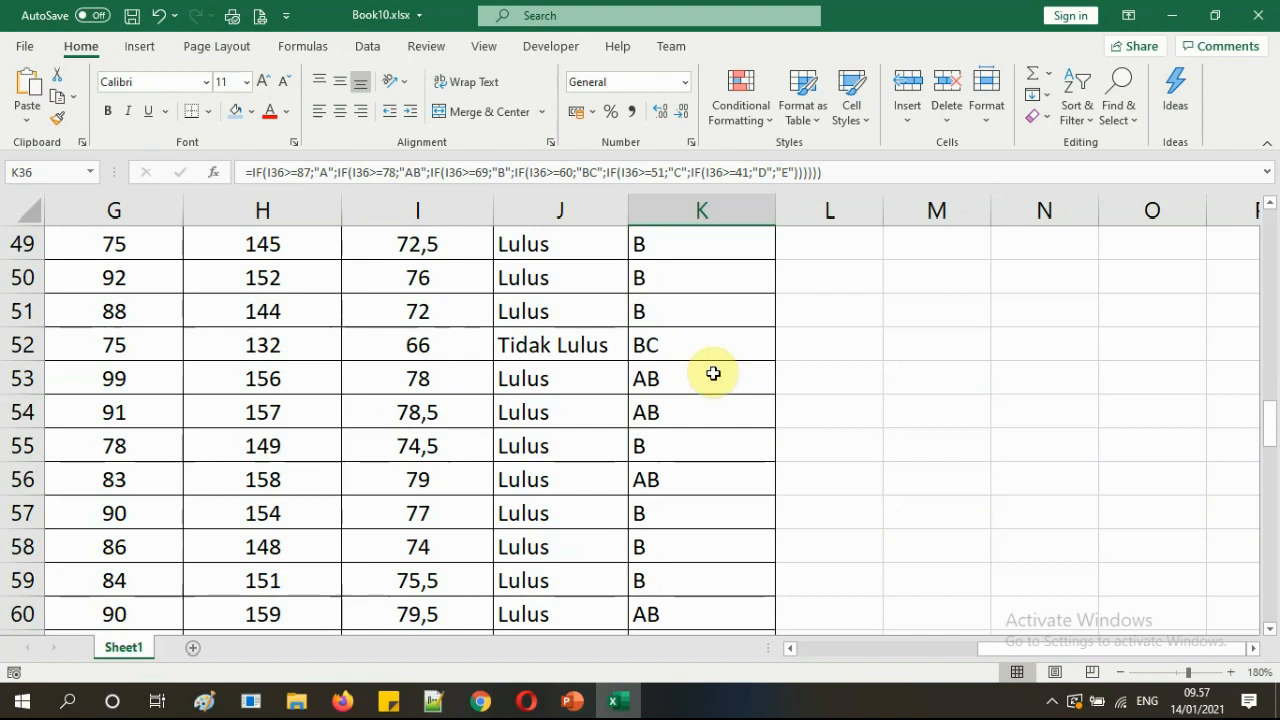
pyautogui.click(700, 346)
pyautogui.click(714, 388)
pyautogui.scroll(-3, 717, 393)
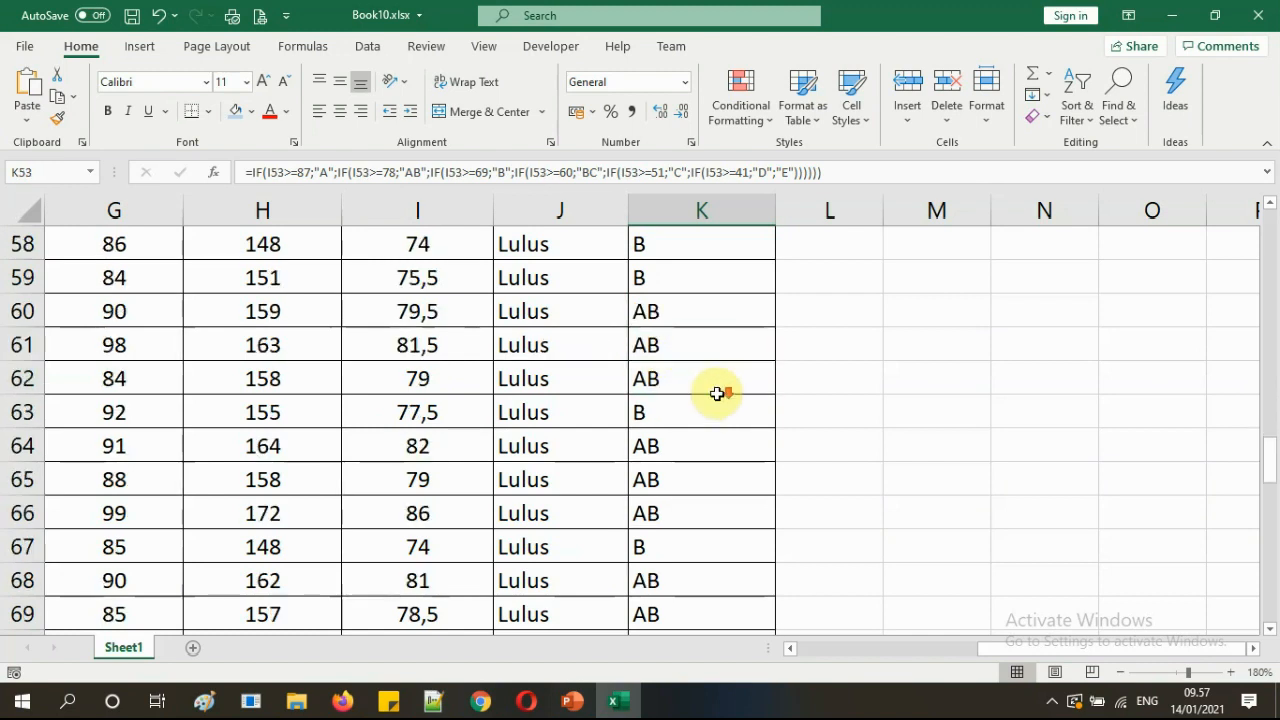
pyautogui.scroll(-12, 717, 393)
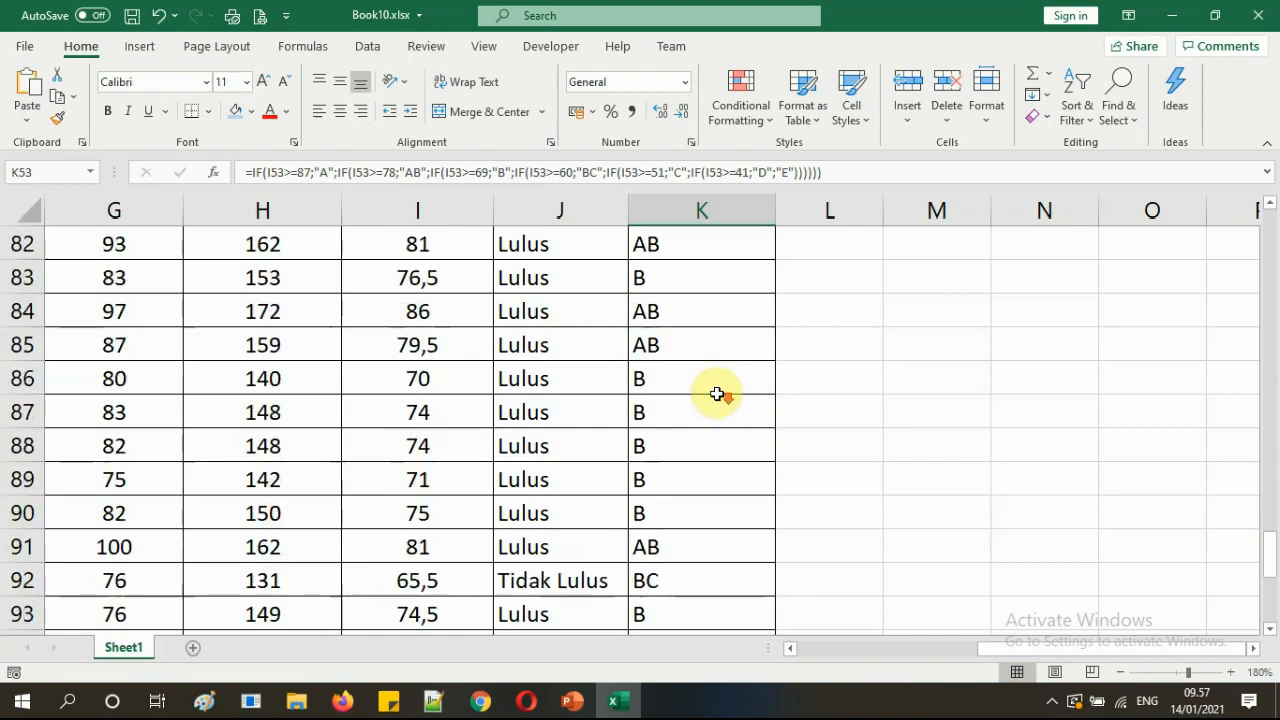
pyautogui.scroll(1, 717, 393)
pyautogui.click(717, 409)
pyautogui.scroll(-1, 717, 409)
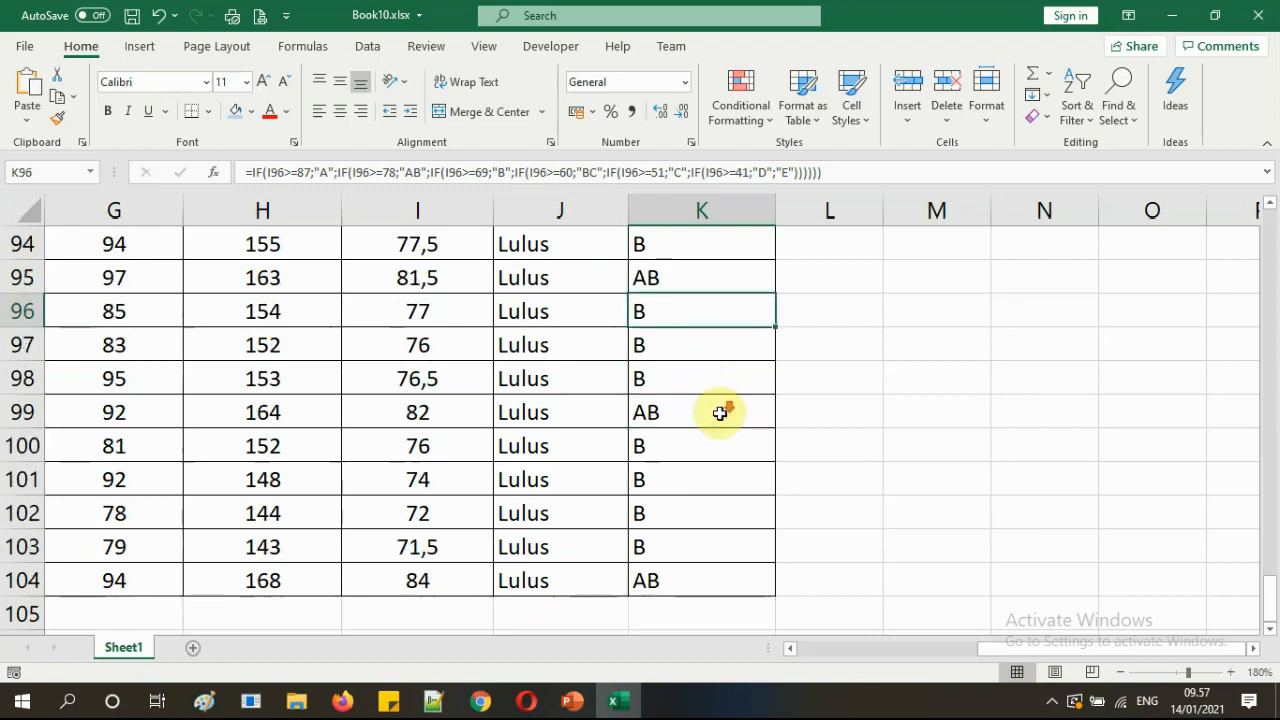
pyautogui.scroll(20, 729, 451)
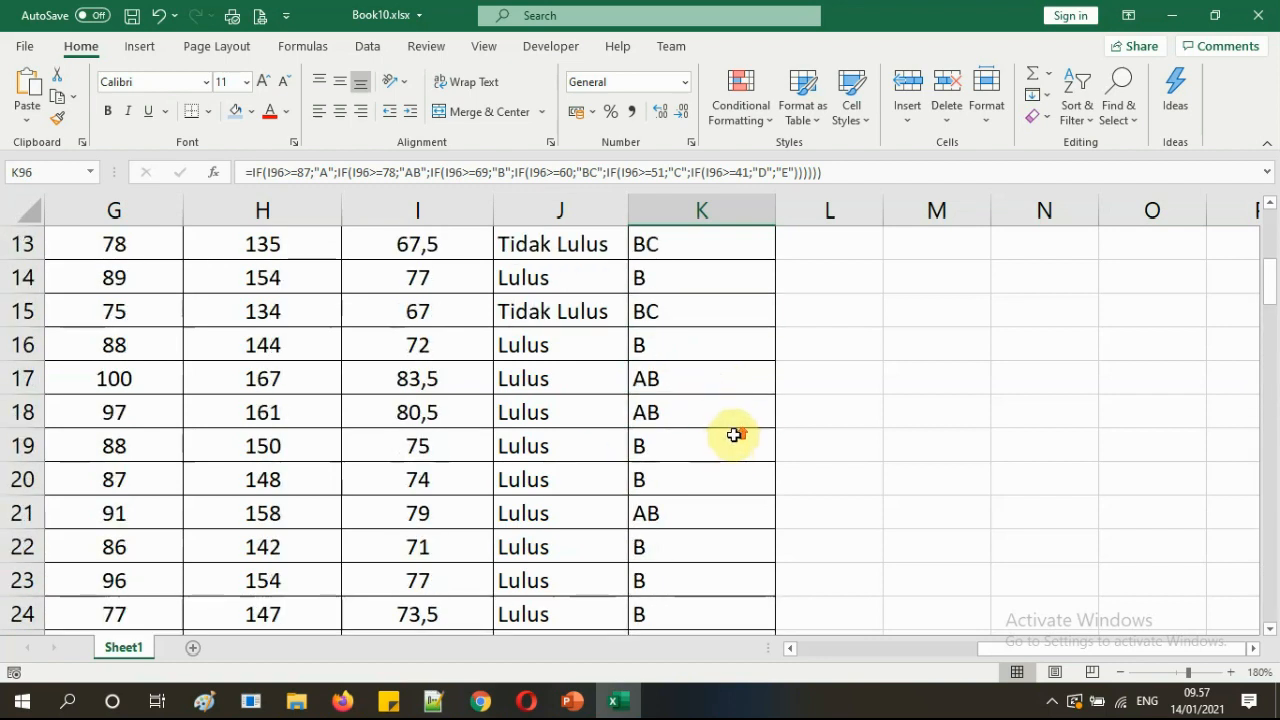
# Step: Zoom the sheet out to 100% to review the whole grade table from its first column, and save the workbook
pyautogui.click(734, 378)
pyautogui.press('Home')
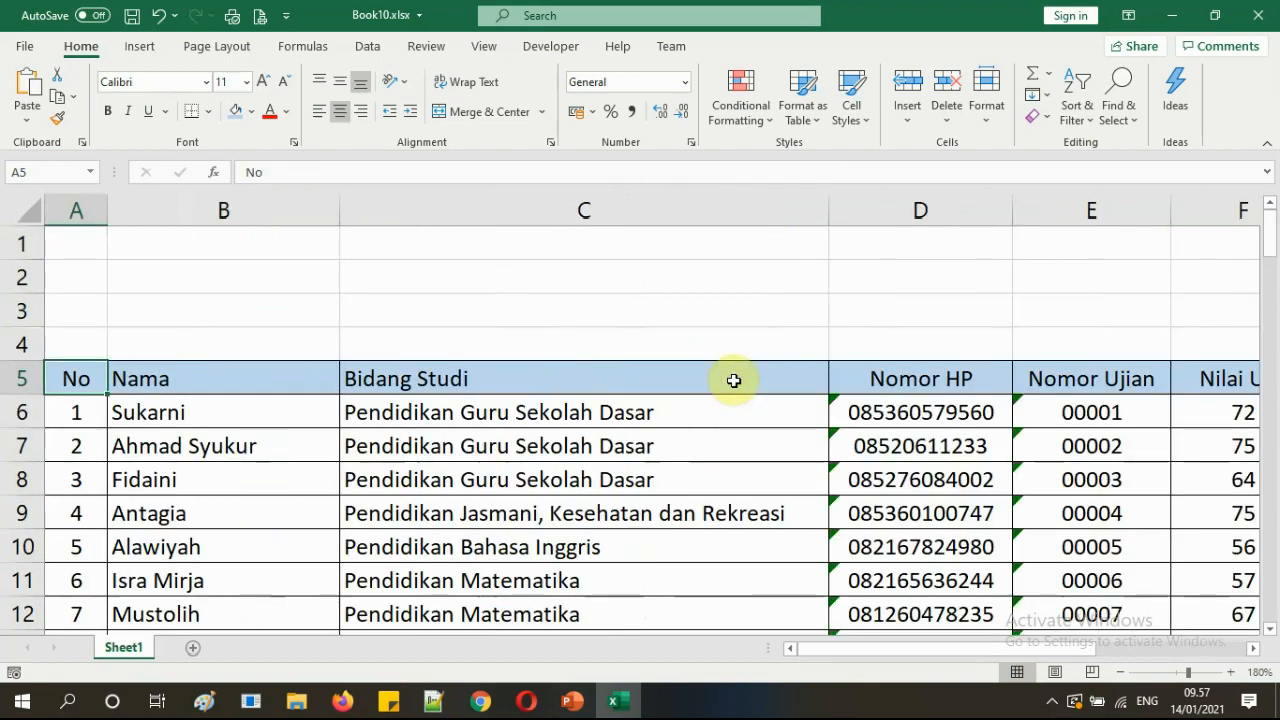
pyautogui.keyDown('ctrl'); pyautogui.scroll(-6, 778, 428); pyautogui.keyUp('ctrl')
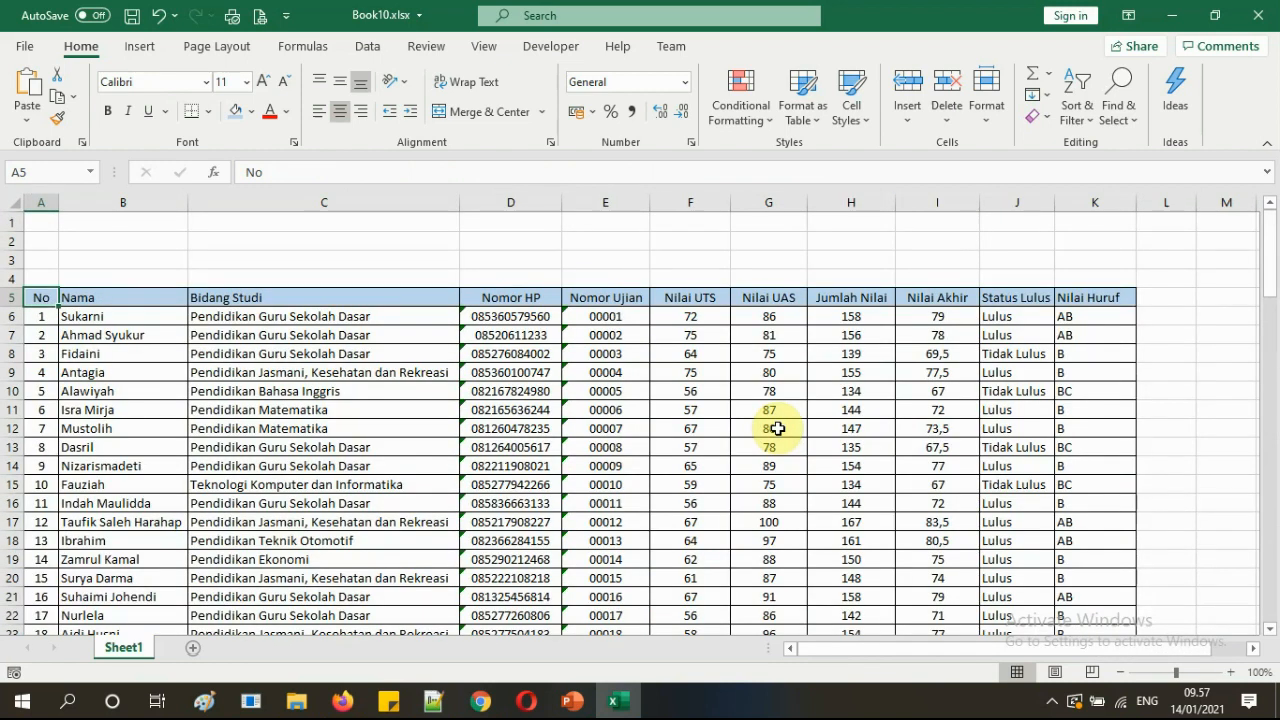
pyautogui.click(767, 334)
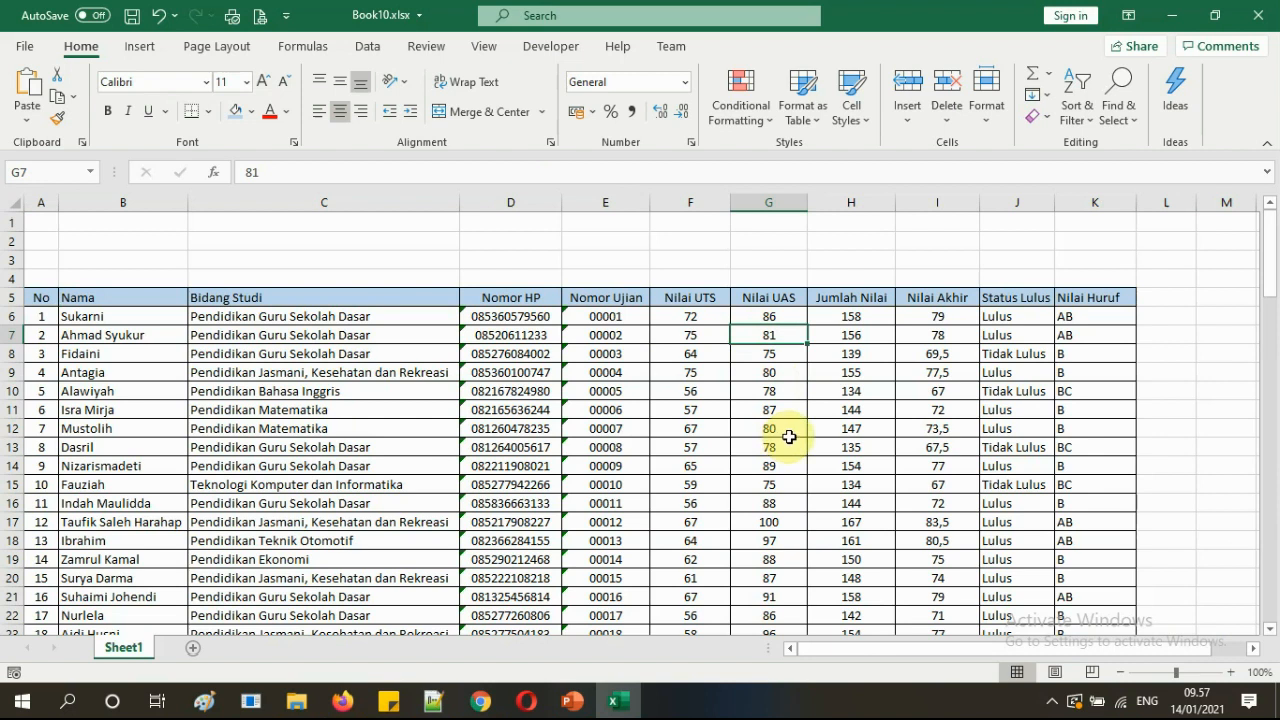
pyautogui.click(851, 430)
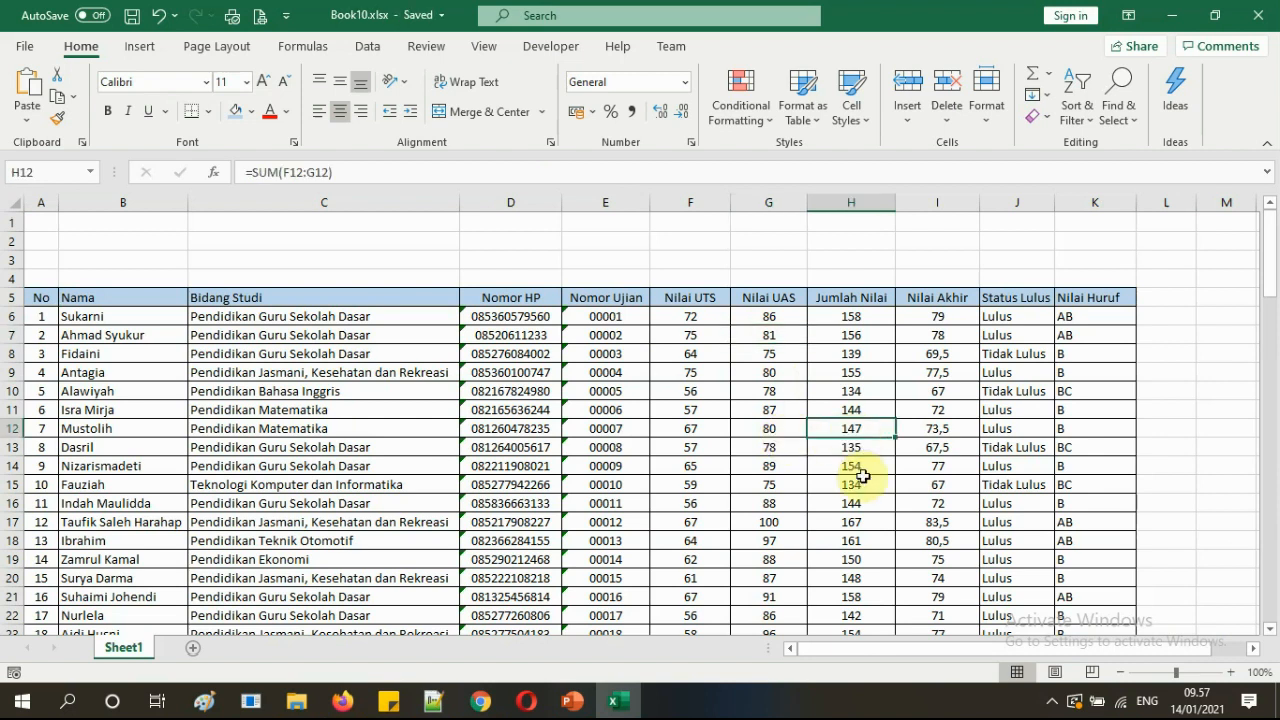
pyautogui.scroll(-5, 863, 484)
pyautogui.scroll(-5, 863, 484)
pyautogui.scroll(10, 863, 484)
# Step: Check topic 7, Pengurutan, on the PowerPoint slide, then return to the Book10.xlsx workbook in Excel
pyautogui.click(584, 704)
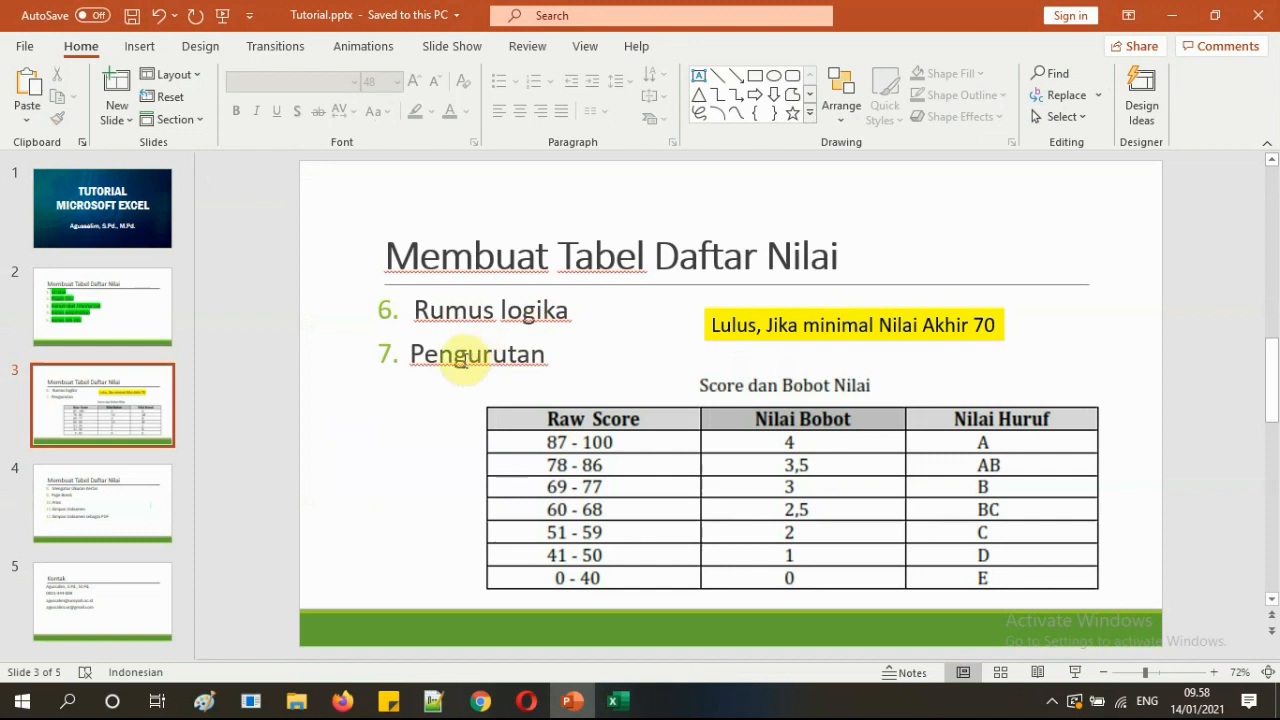
pyautogui.click(463, 359)
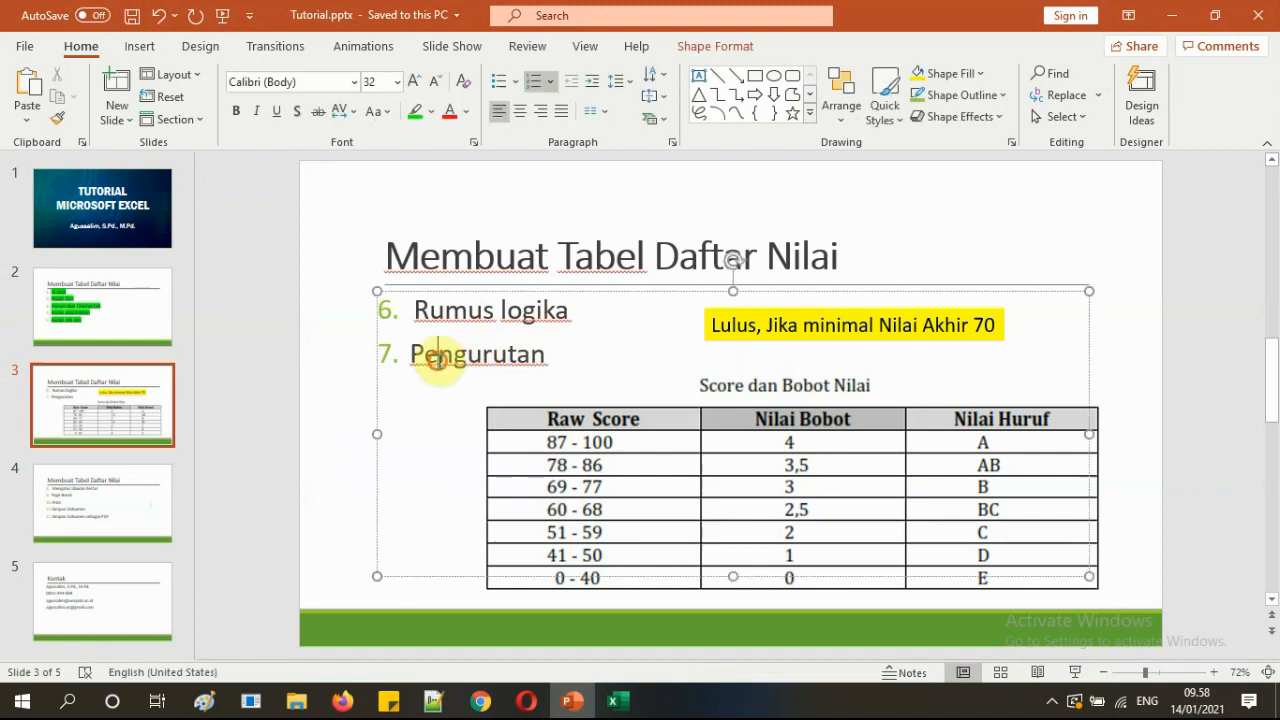
pyautogui.moveTo(437, 359); pyautogui.dragTo(506, 359)
pyautogui.moveTo(616, 703)
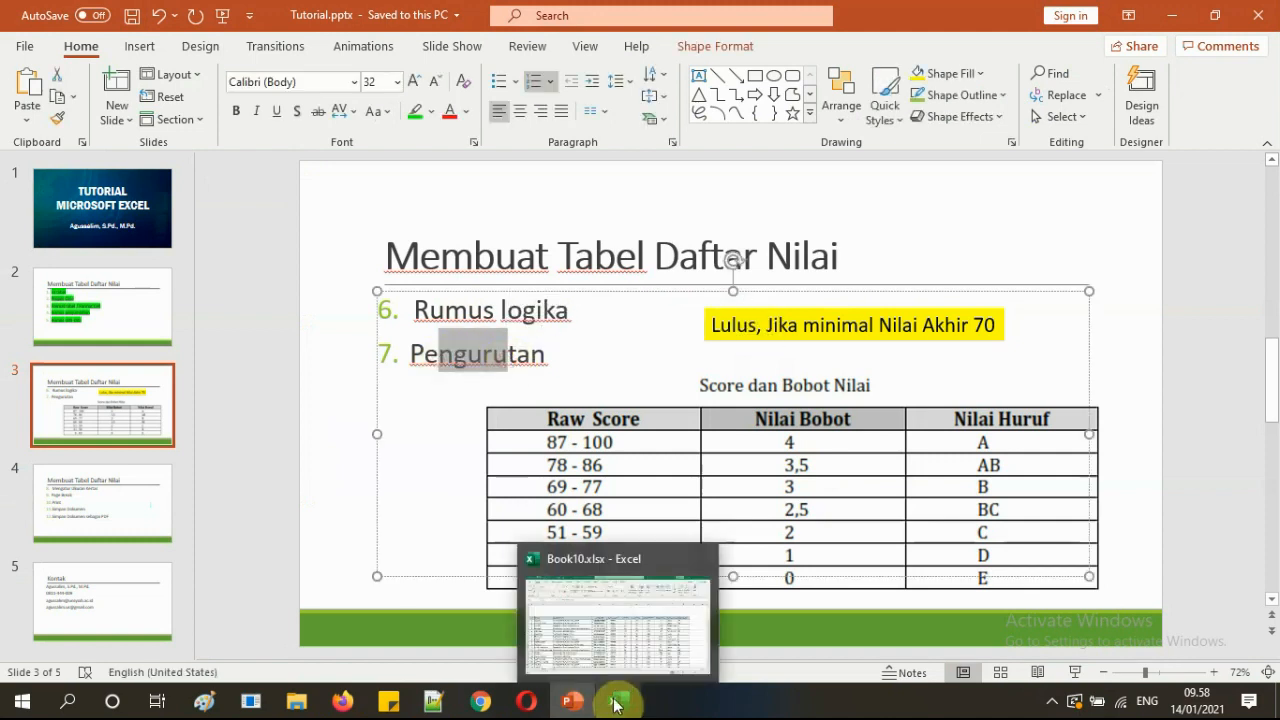
pyautogui.click(622, 619)
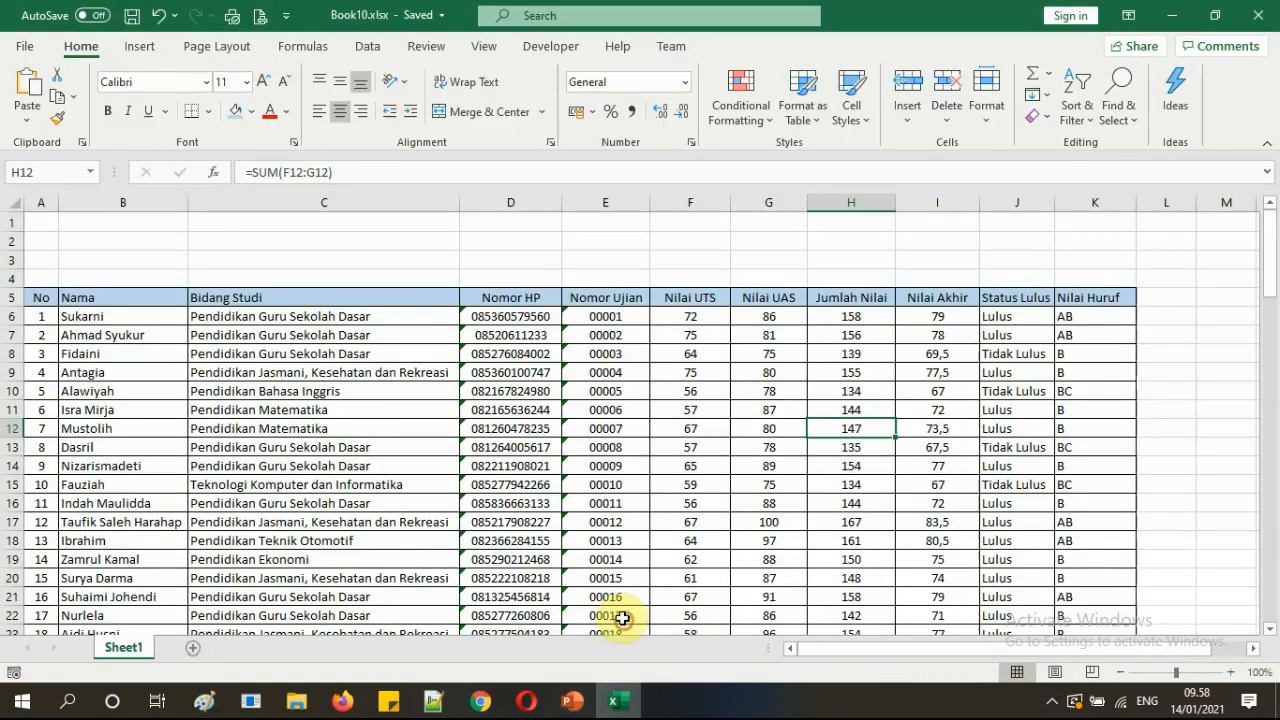
# Step: Examine the order of the Bidang Studi entries from the first data row down to the end of the table
pyautogui.click(385, 378)
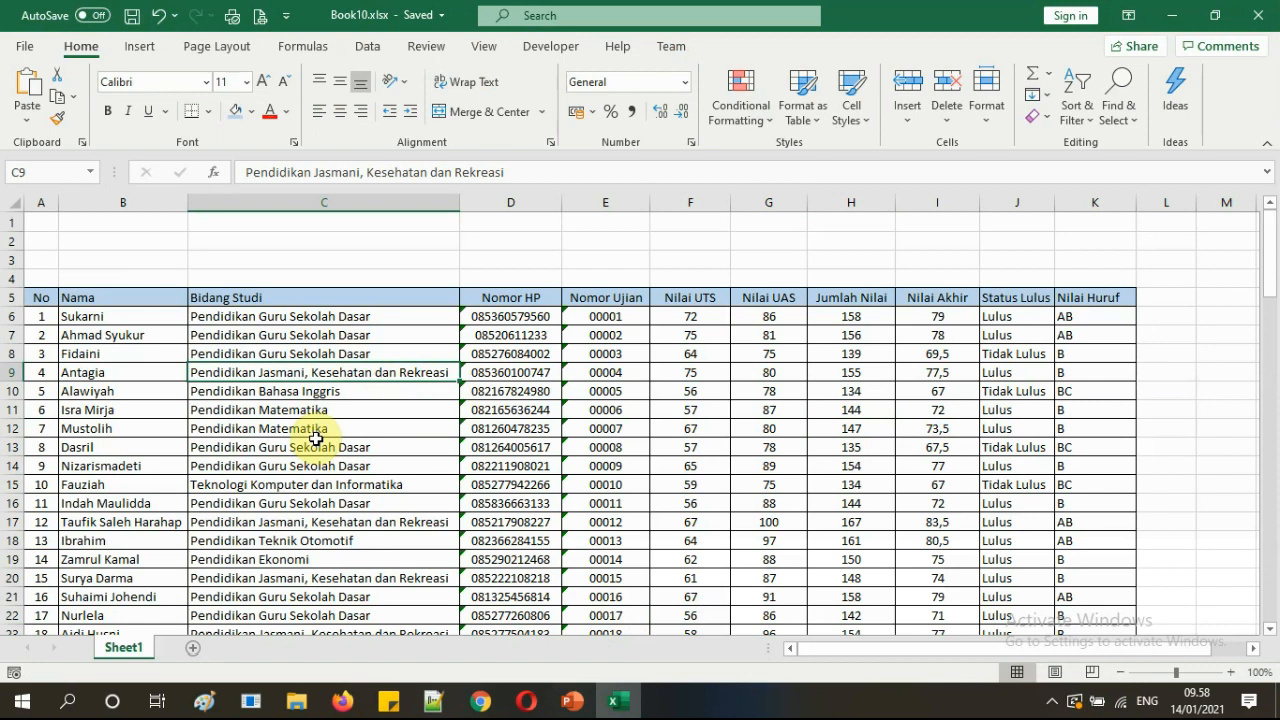
pyautogui.scroll(1, 316, 438)
pyautogui.moveTo(868, 650); pyautogui.dragTo(830, 652)
pyautogui.scroll(1, 337, 443)
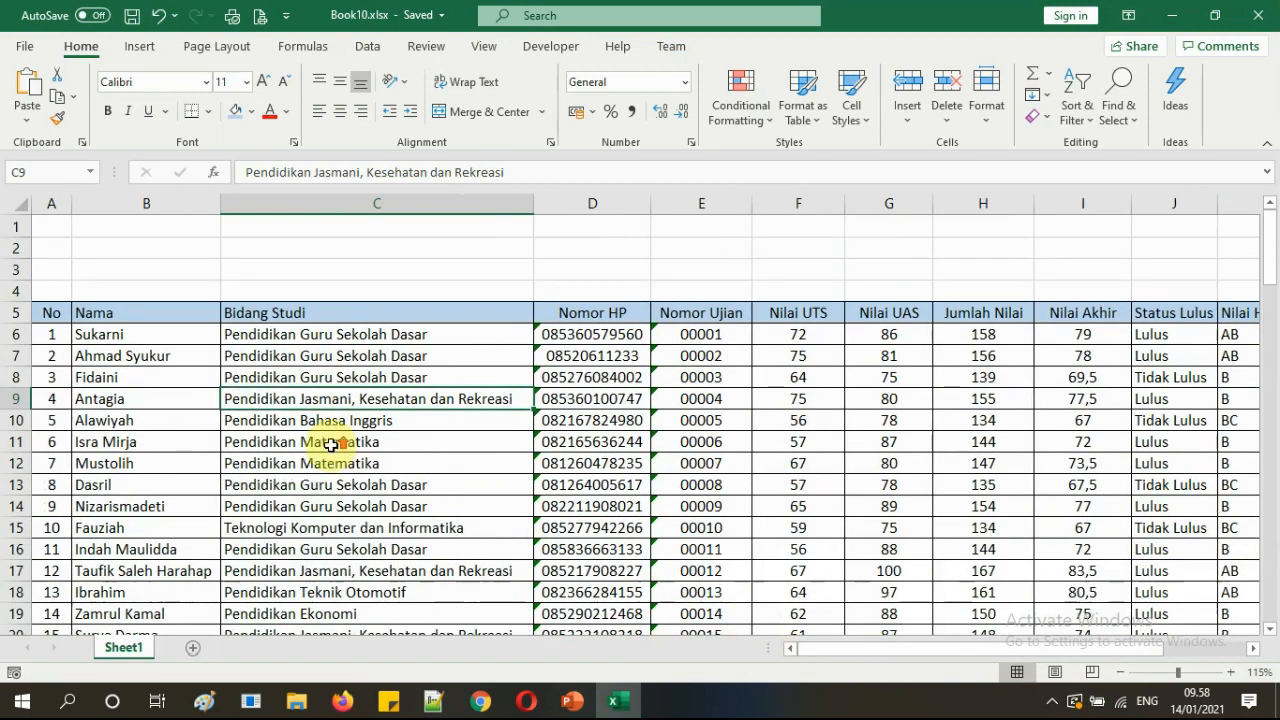
pyautogui.click(280, 335)
pyautogui.click(326, 350)
pyautogui.moveTo(329, 338); pyautogui.dragTo(331, 443)
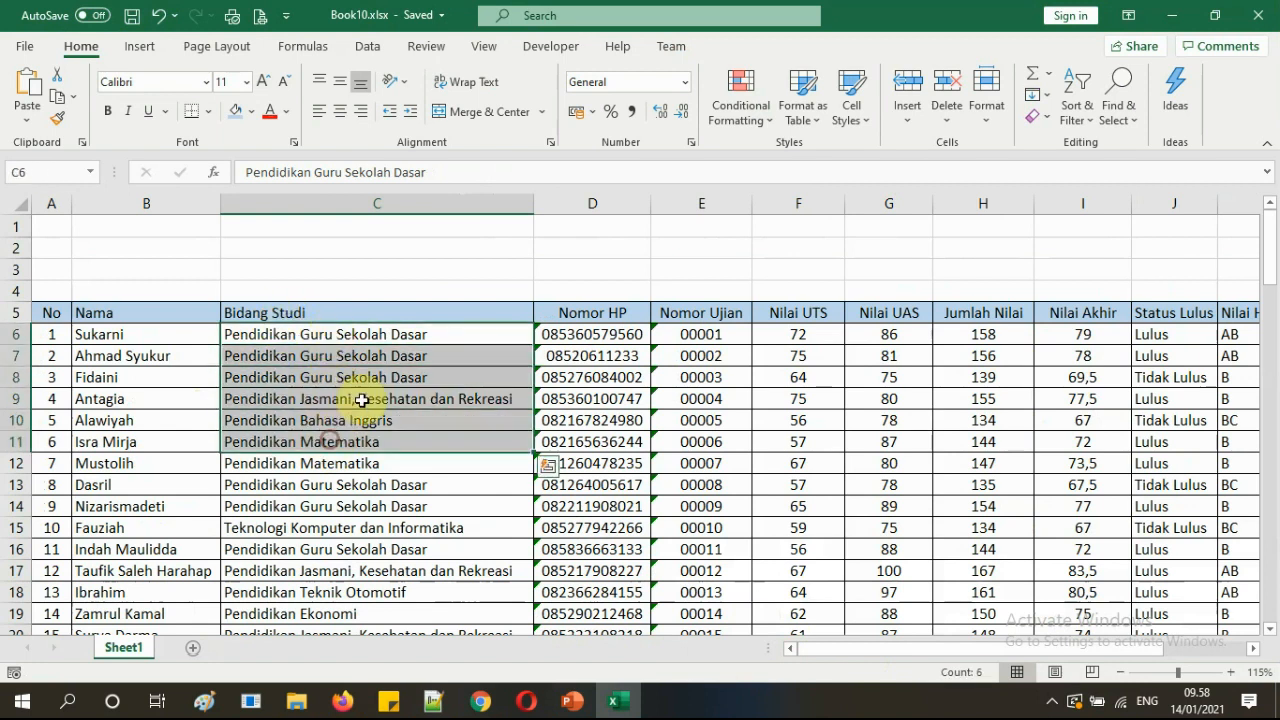
pyautogui.click(362, 399)
pyautogui.scroll(-8, 362, 399)
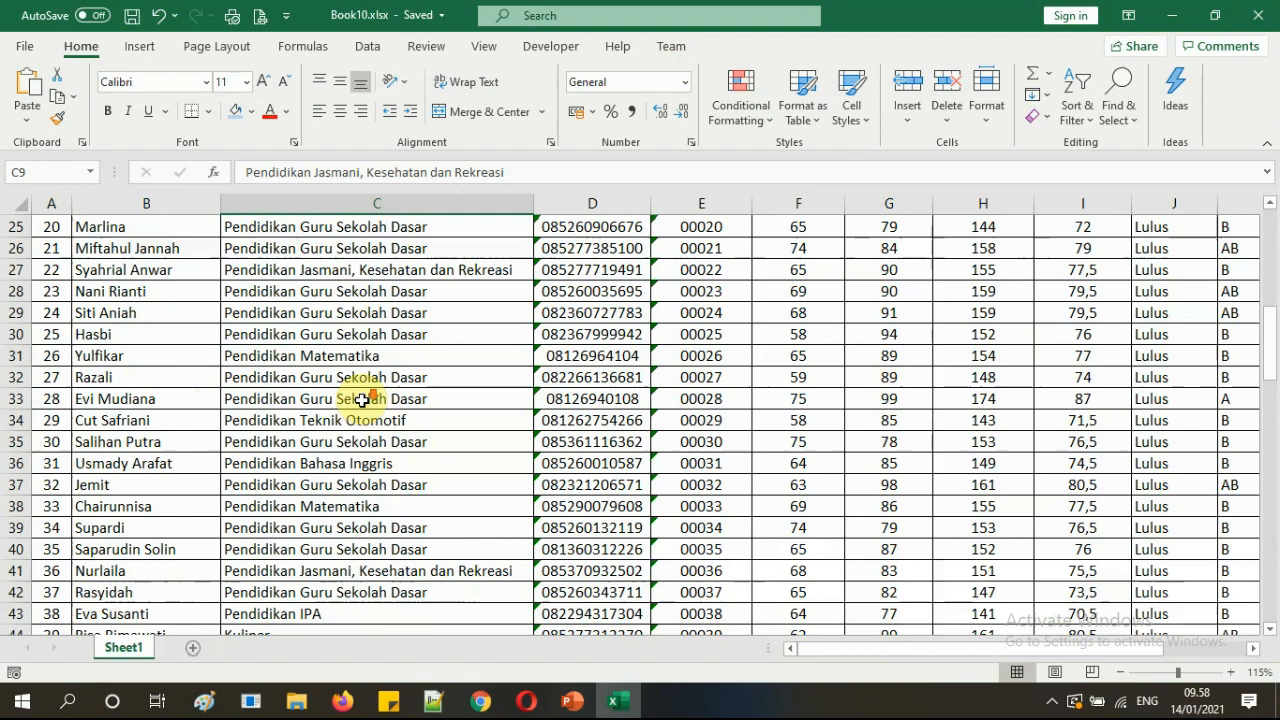
pyautogui.scroll(-19, 362, 399)
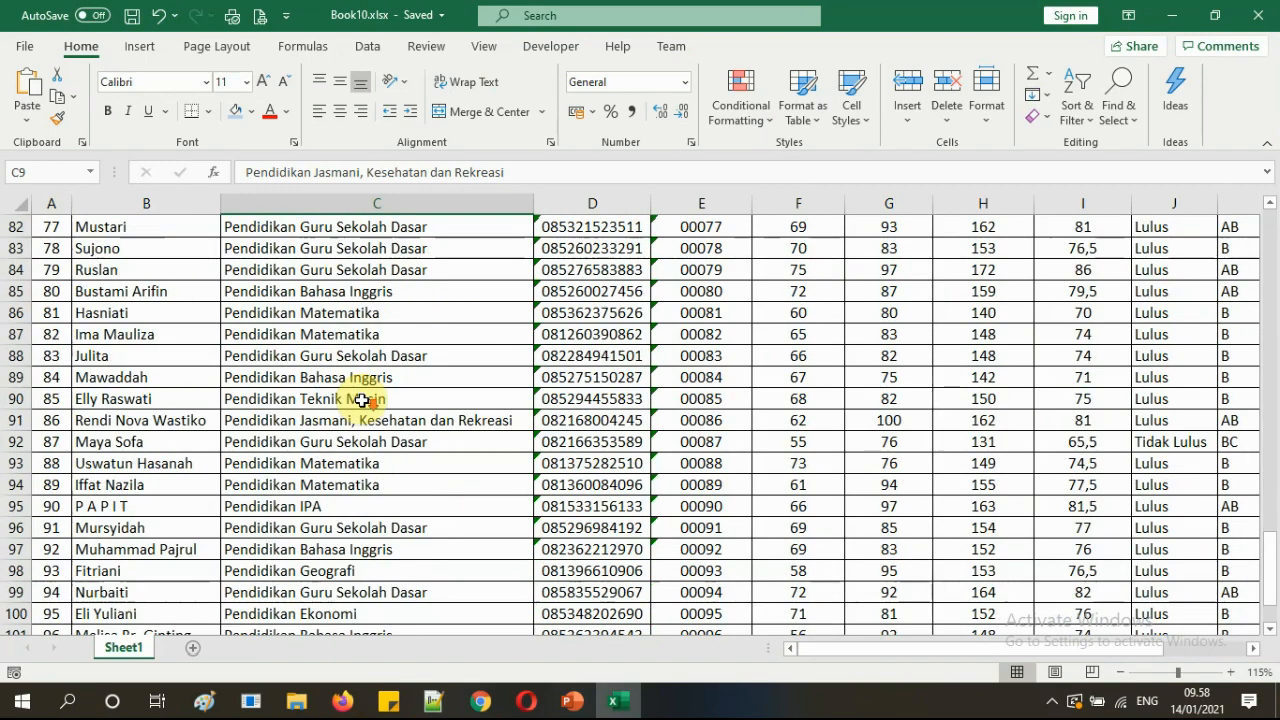
pyautogui.scroll(-6, 362, 399)
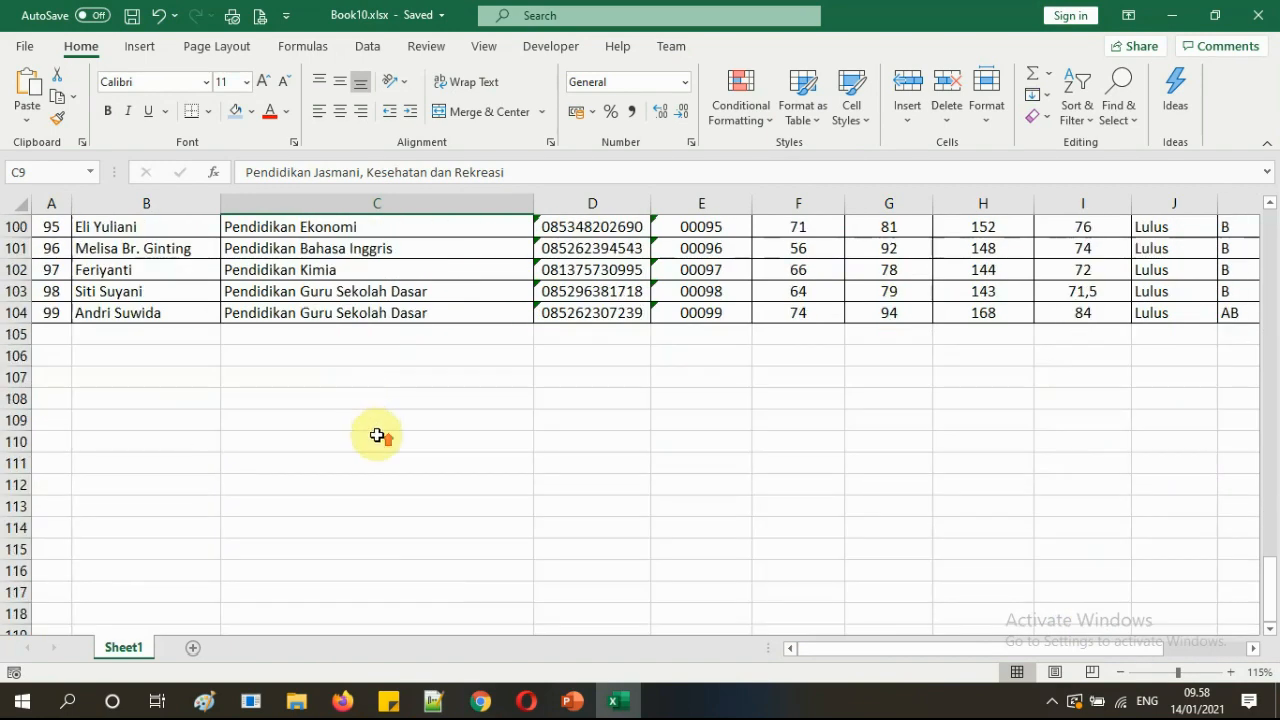
pyautogui.scroll(20, 376, 435)
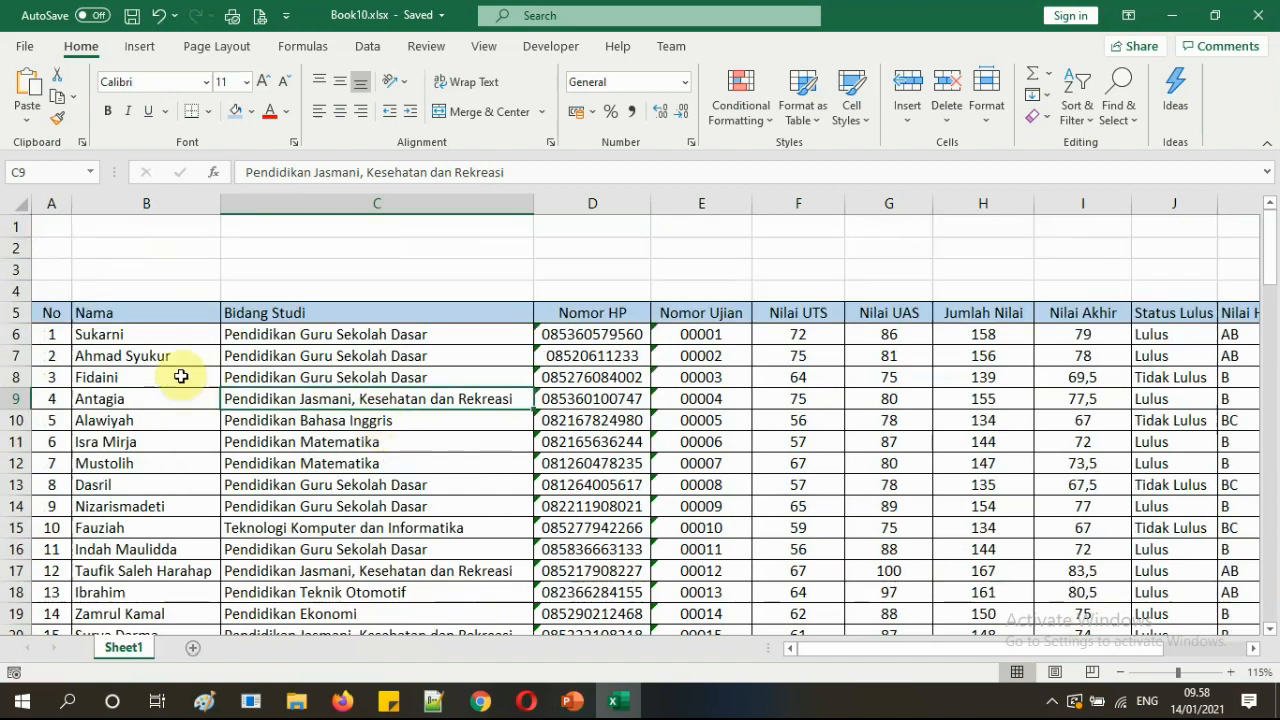
# Step: Examine the order of the entries in the Nama column and compare it with the first Bidang Studi rows
pyautogui.moveTo(138, 356); pyautogui.dragTo(214, 485)
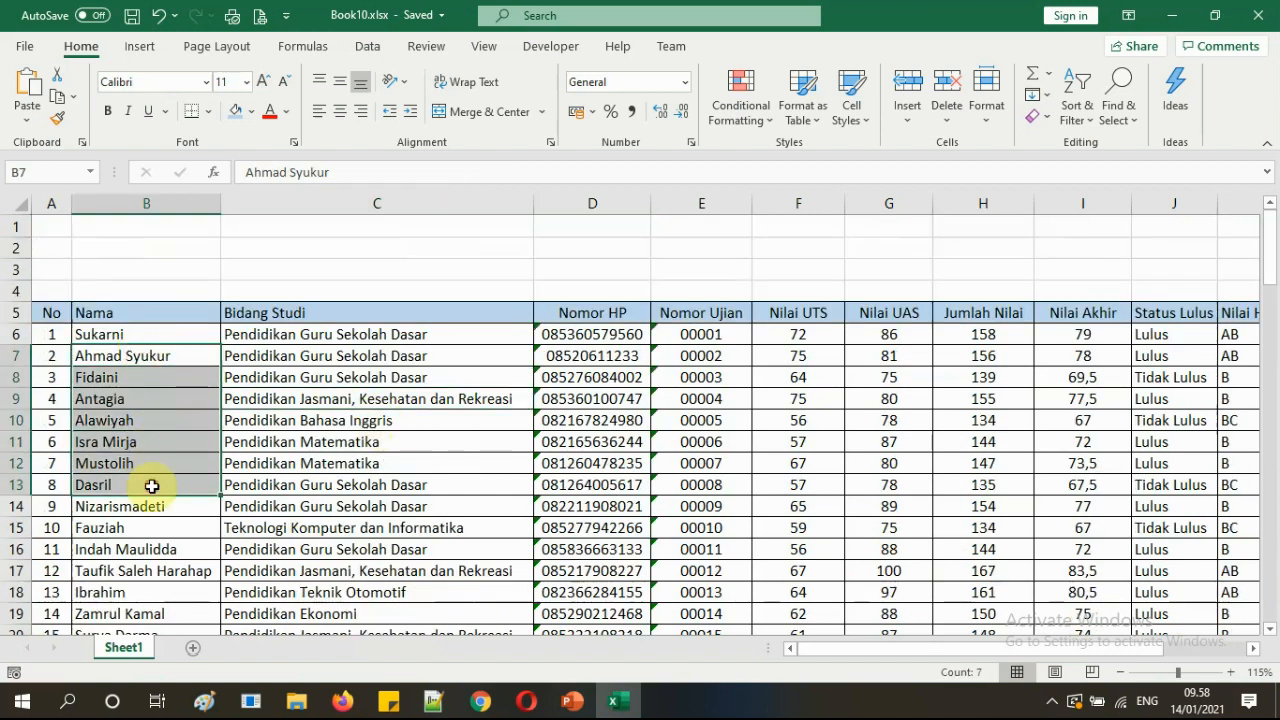
pyautogui.click(145, 335)
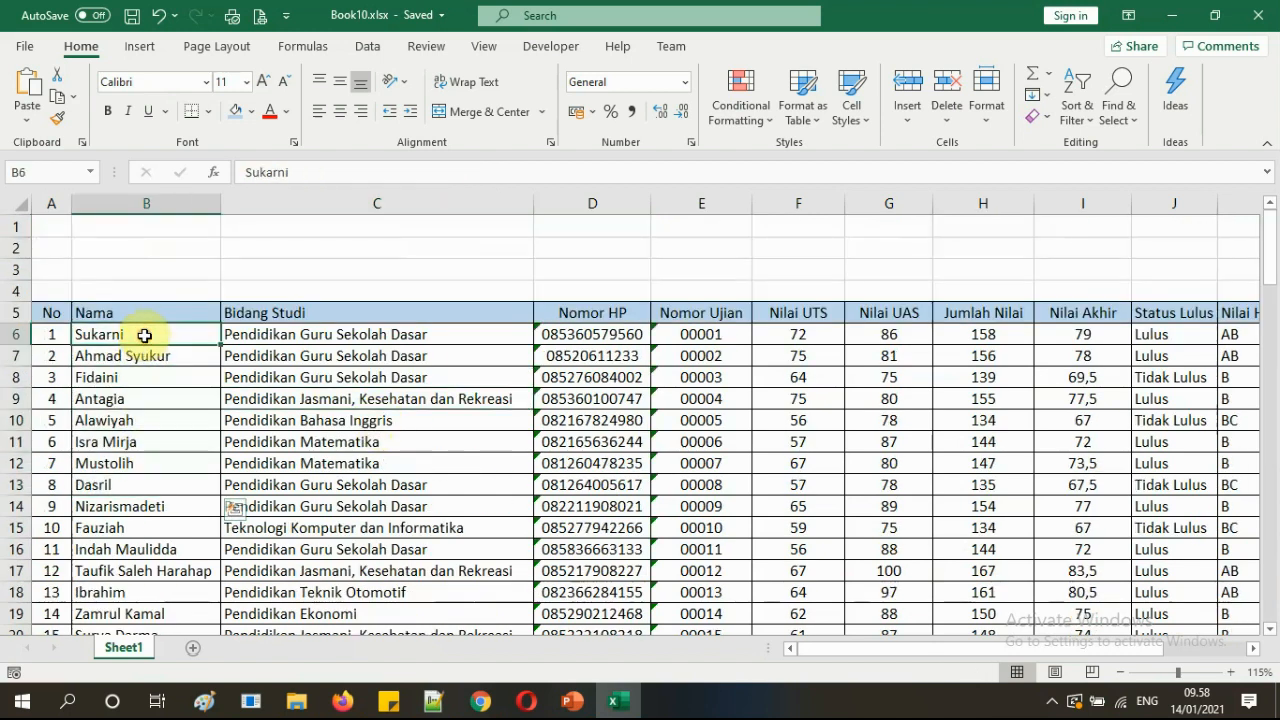
pyautogui.scroll(-20, 135, 342)
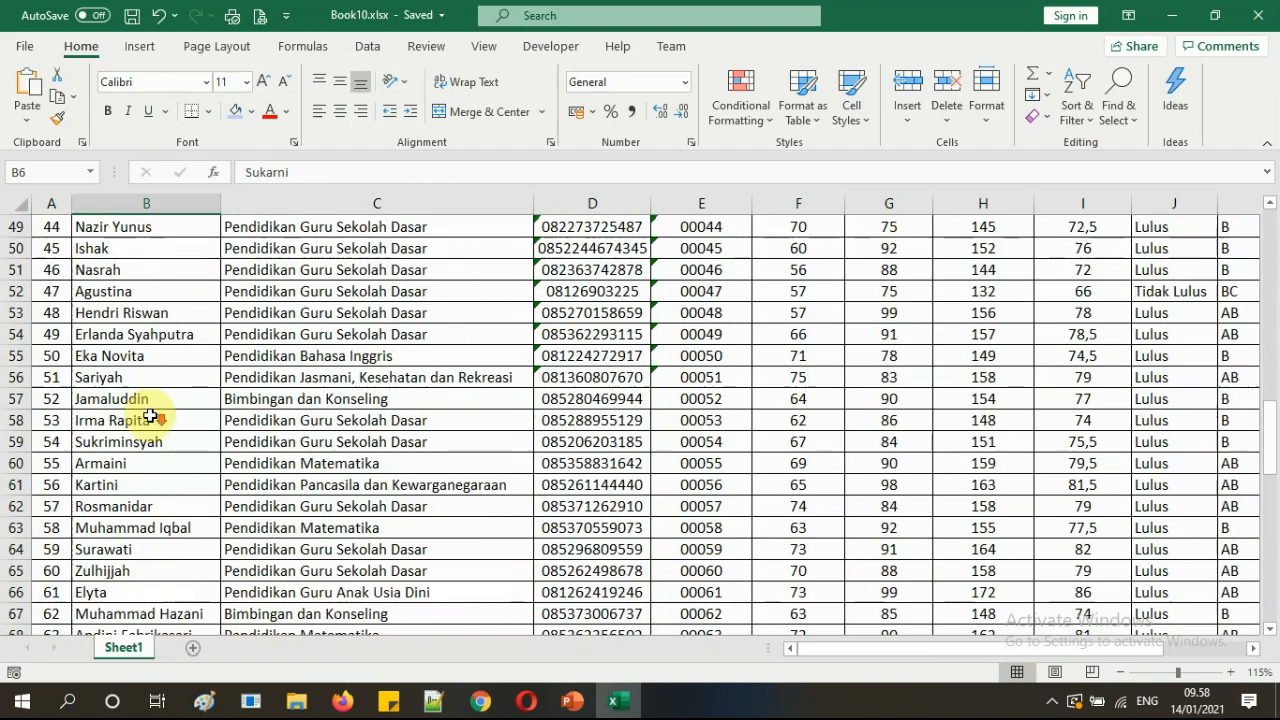
pyautogui.scroll(20, 151, 418)
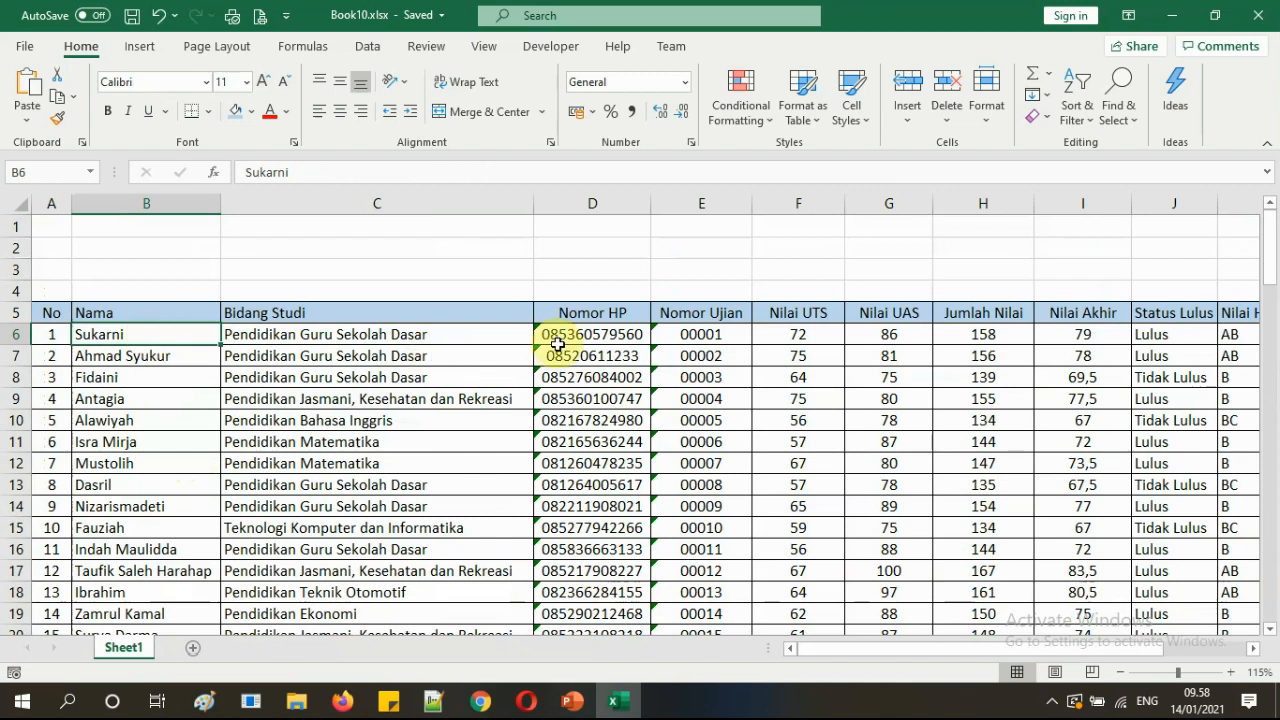
pyautogui.moveTo(309, 334); pyautogui.dragTo(318, 490)
pyautogui.click(380, 410)
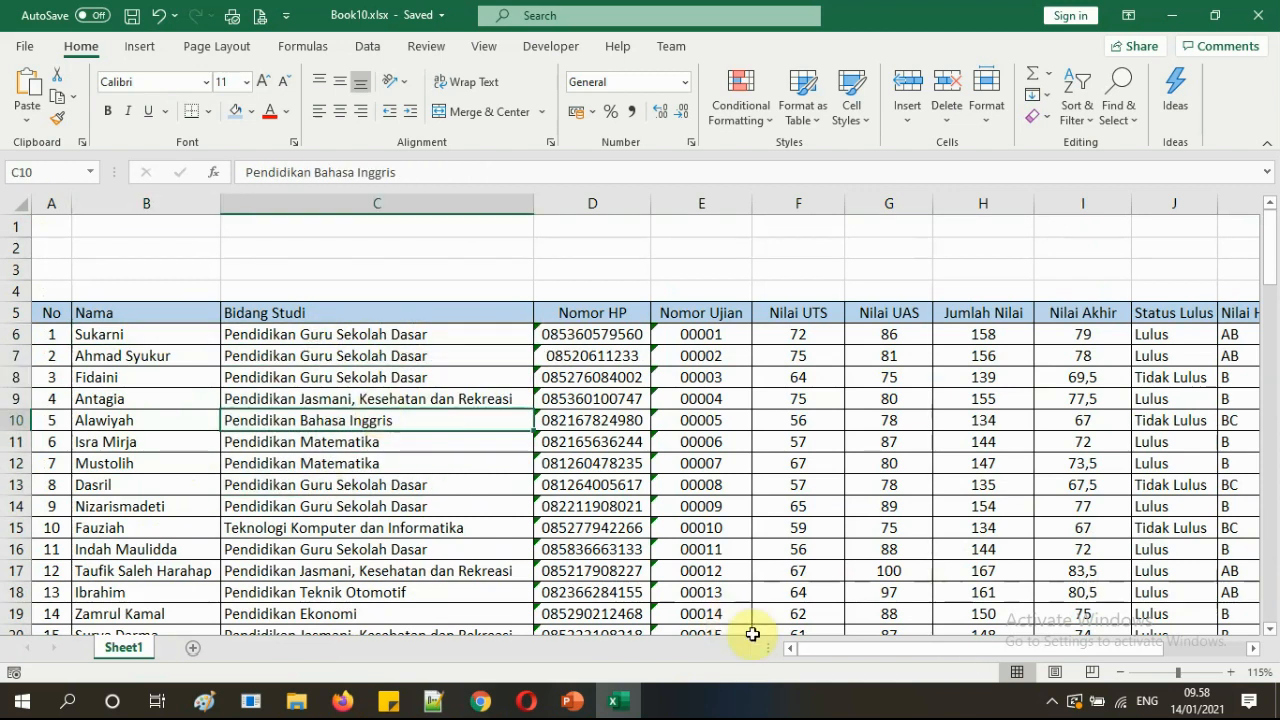
pyautogui.moveTo(867, 655); pyautogui.dragTo(795, 642)
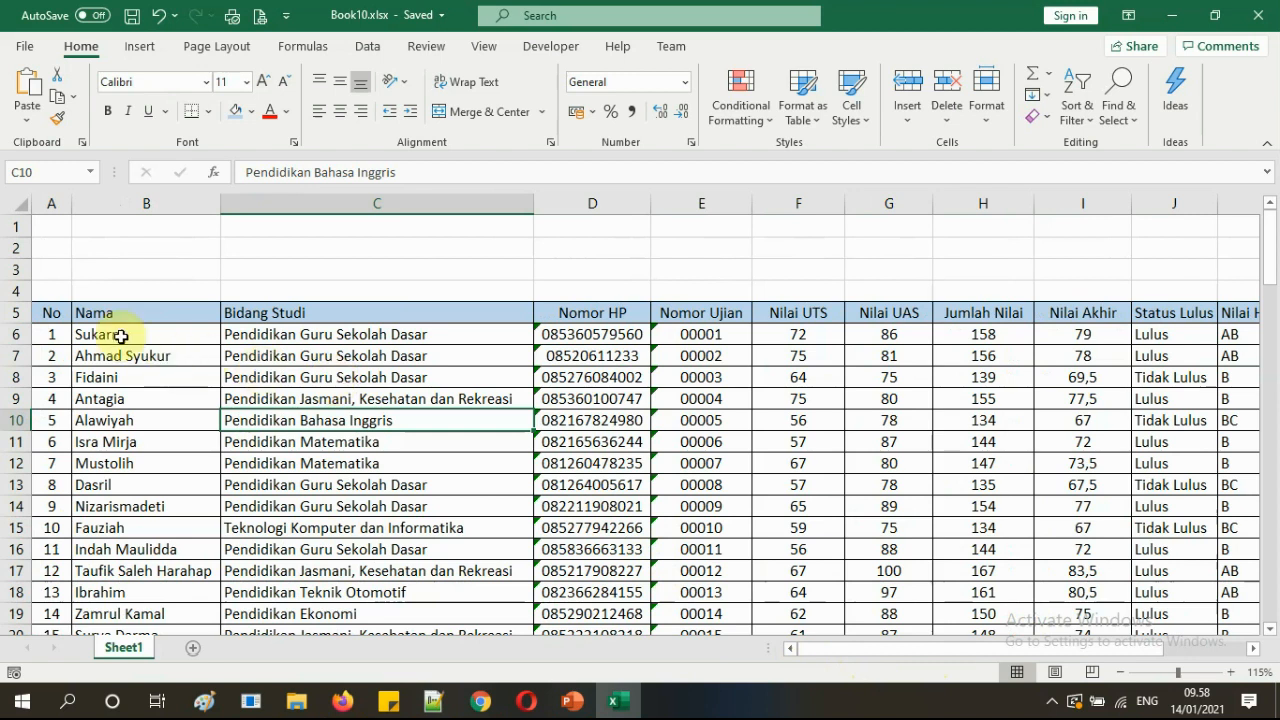
pyautogui.moveTo(51, 314); pyautogui.dragTo(1090, 405)
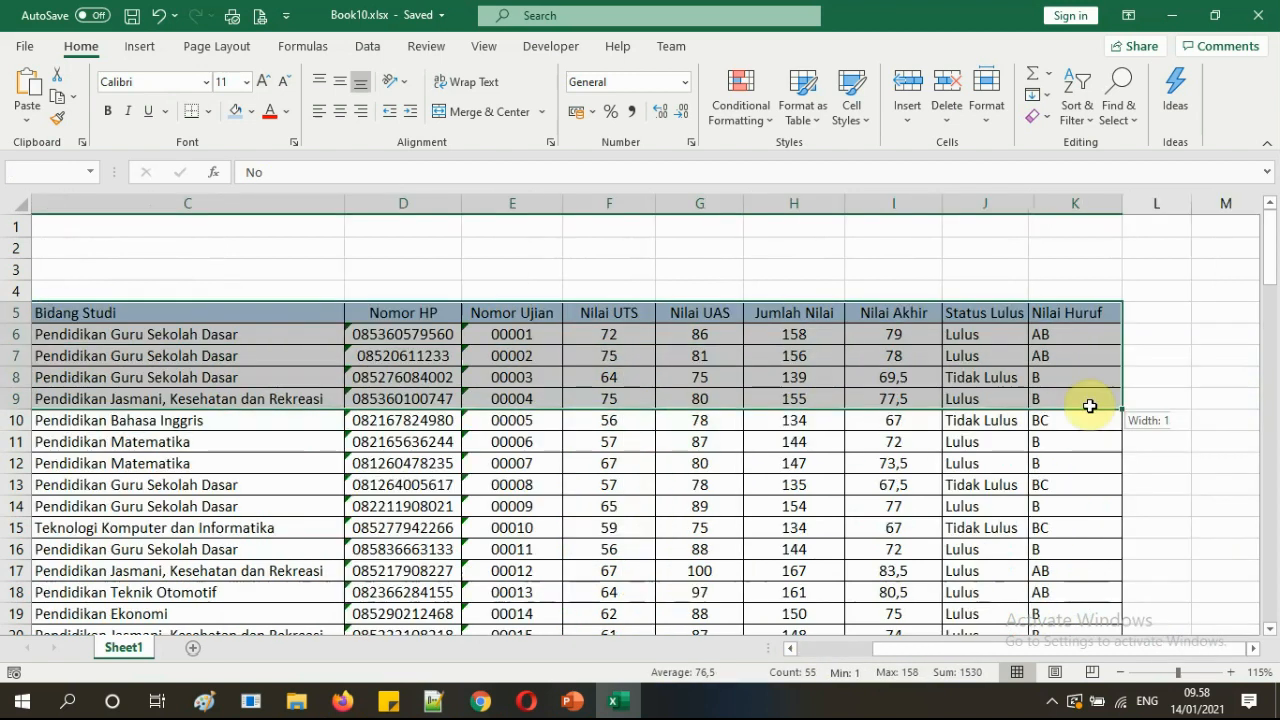
pyautogui.click(985, 376)
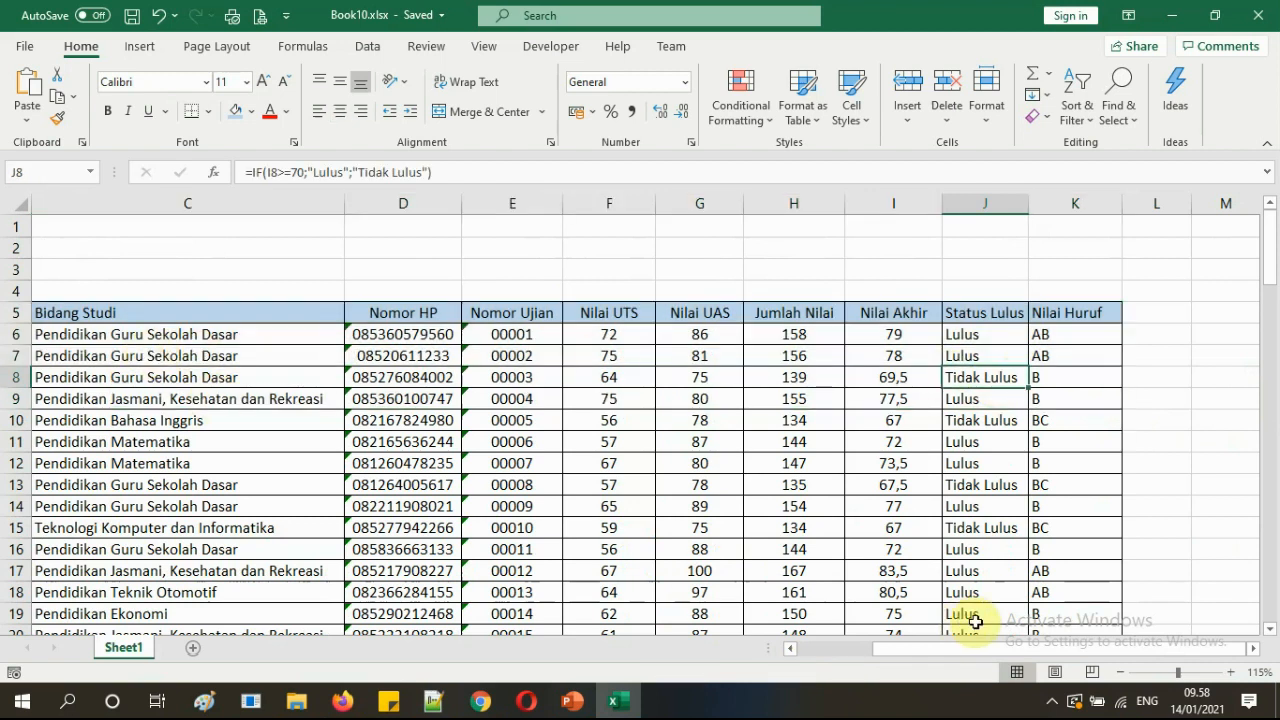
pyautogui.moveTo(945, 651); pyautogui.dragTo(829, 646)
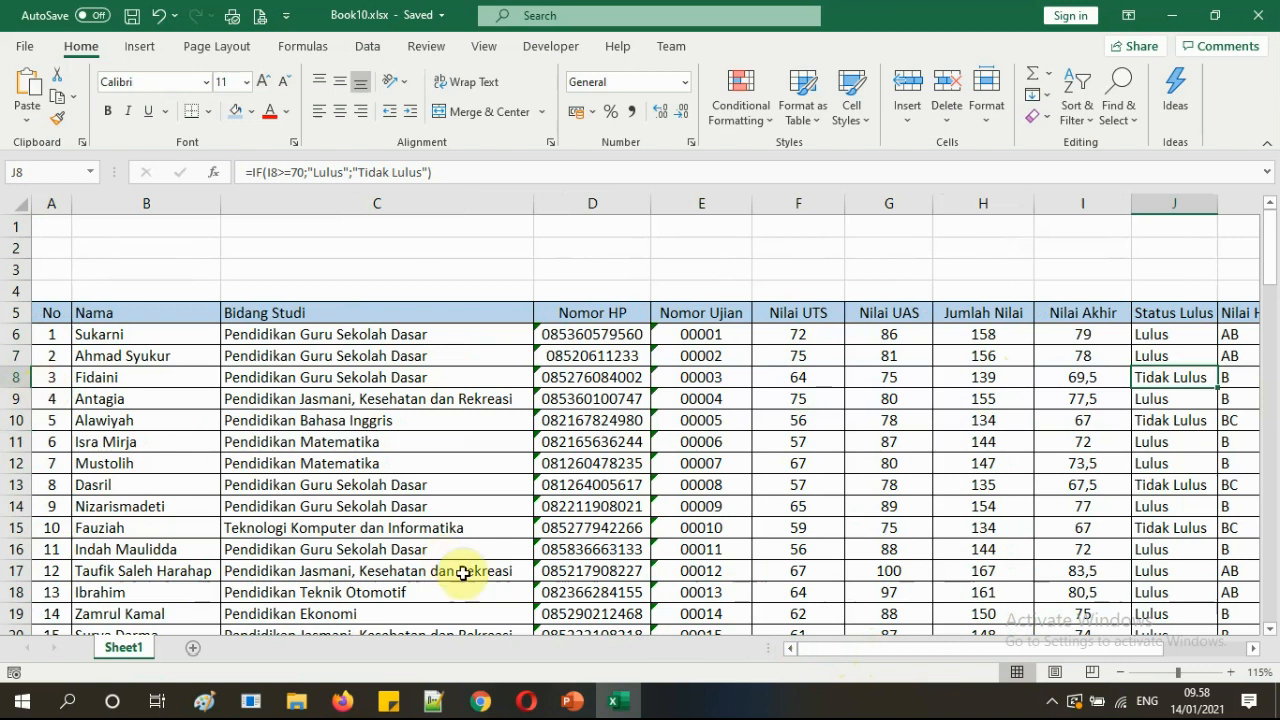
# Step: Examine the first rows of the No, Nama and Bidang Studi columns, and follow the No numbering down through the table
pyautogui.scroll(1, 210, 480)
pyautogui.scroll(1, 210, 480)
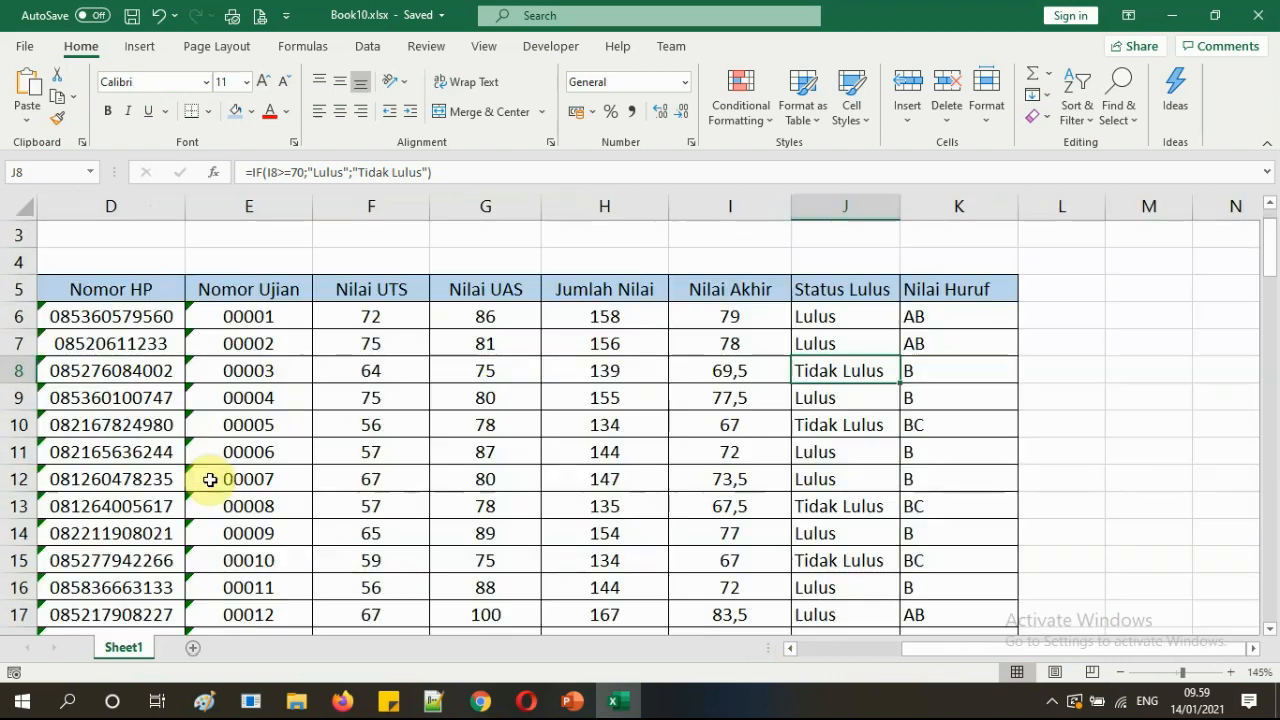
pyautogui.moveTo(1022, 648); pyautogui.dragTo(790, 640)
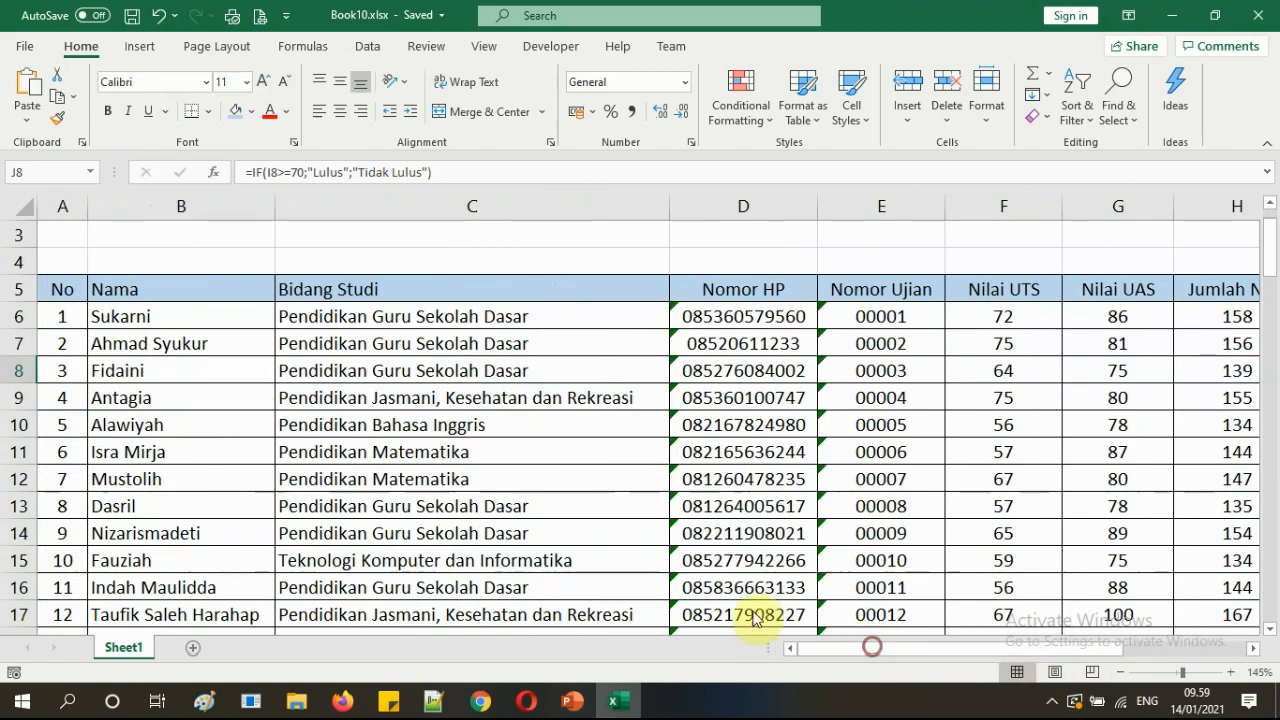
pyautogui.moveTo(150, 316); pyautogui.dragTo(150, 508)
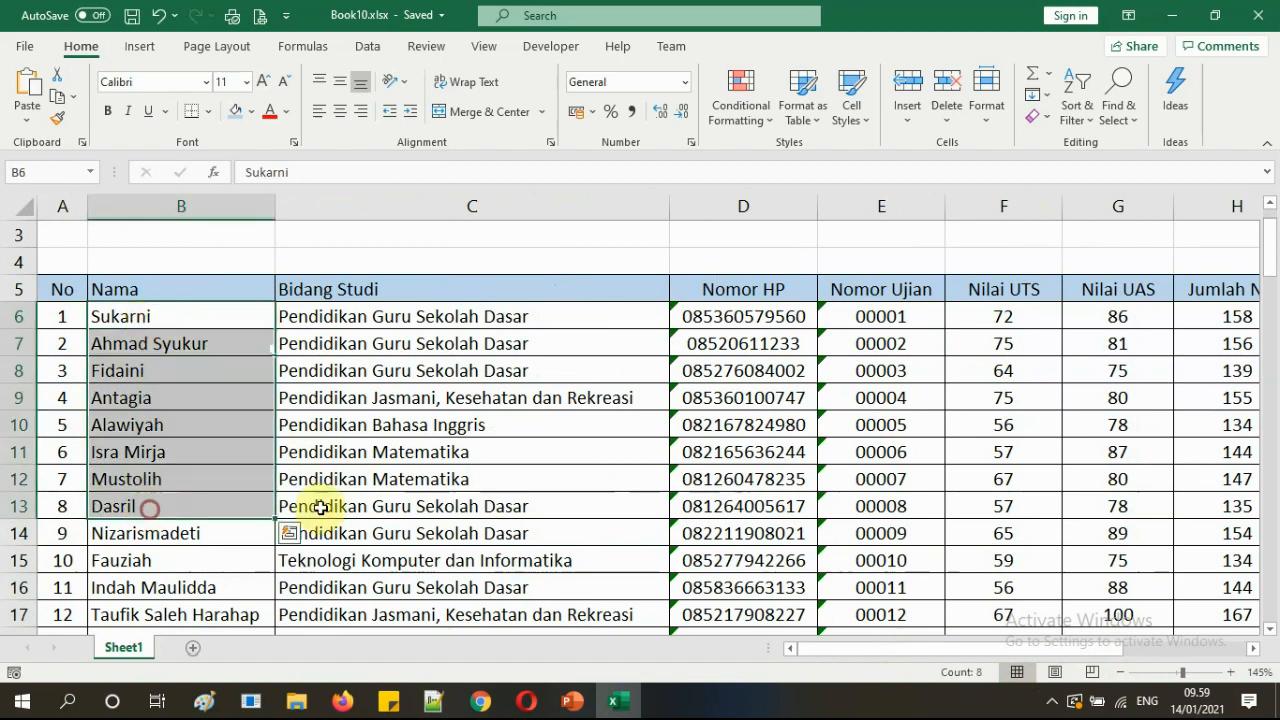
pyautogui.click(320, 507)
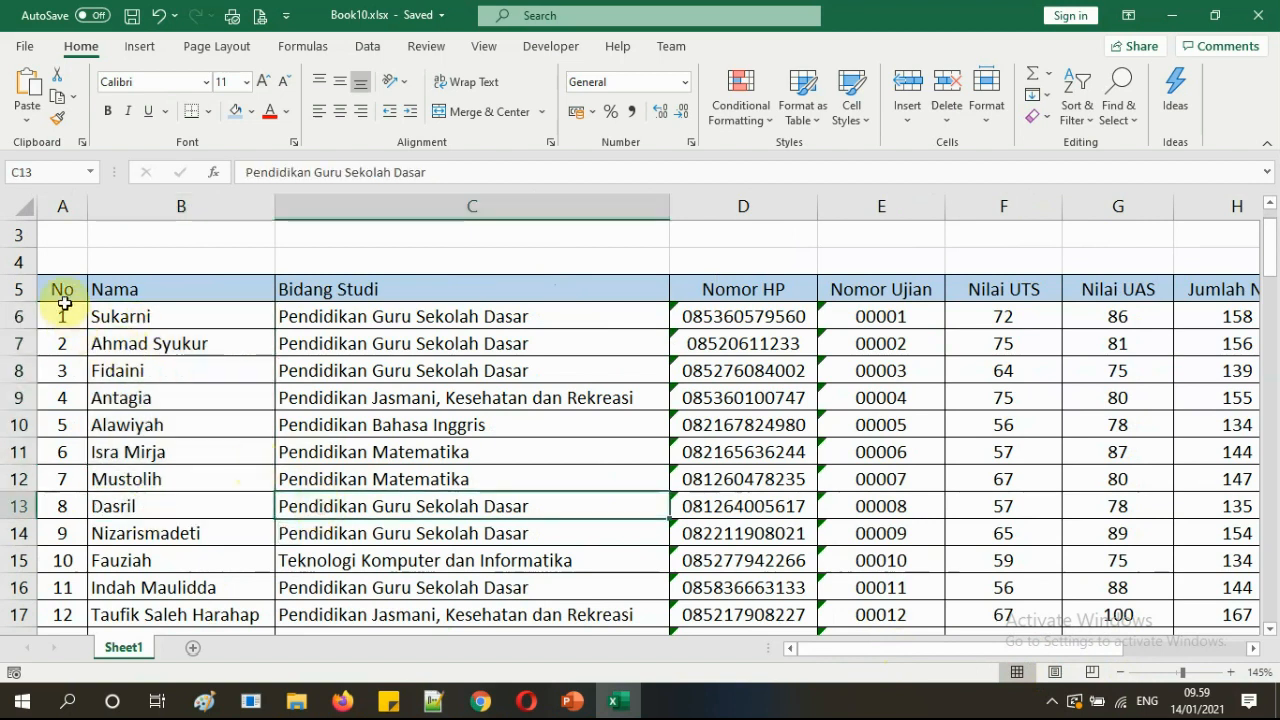
pyautogui.click(125, 368)
pyautogui.moveTo(65, 288); pyautogui.dragTo(201, 441)
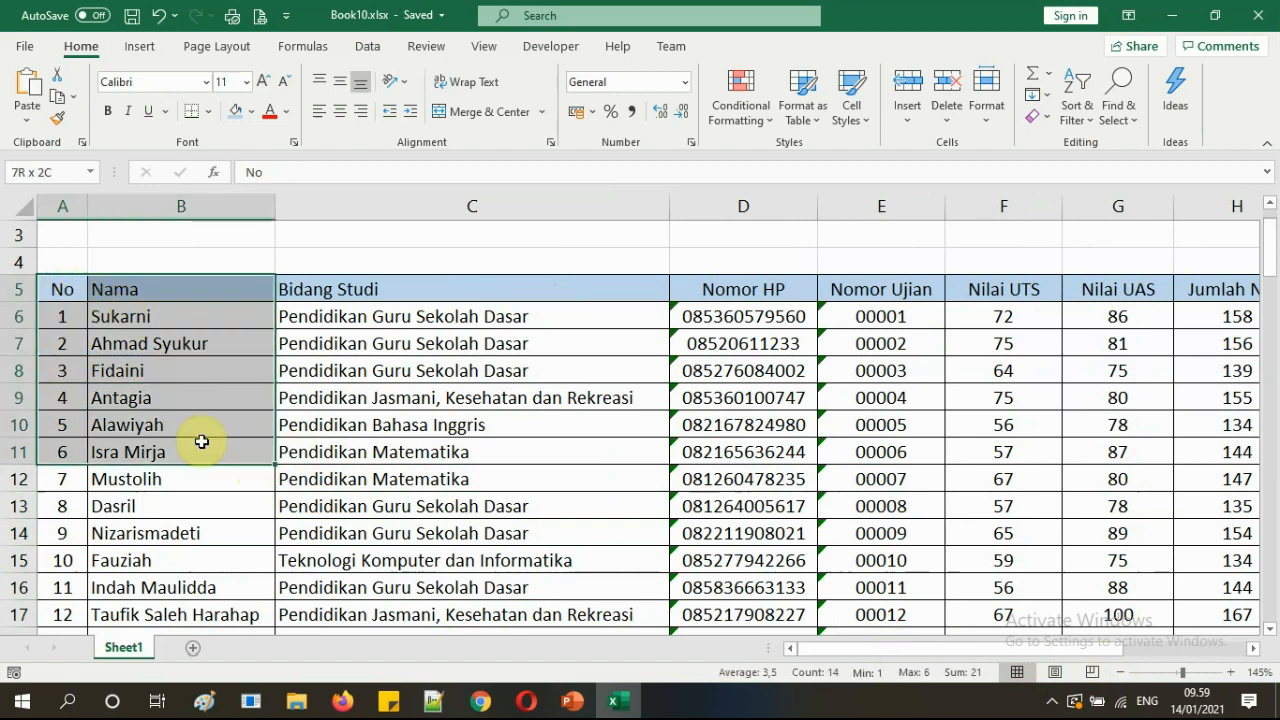
pyautogui.click(128, 348)
pyautogui.moveTo(127, 293); pyautogui.dragTo(346, 423)
pyautogui.moveTo(63, 289); pyautogui.dragTo(71, 528)
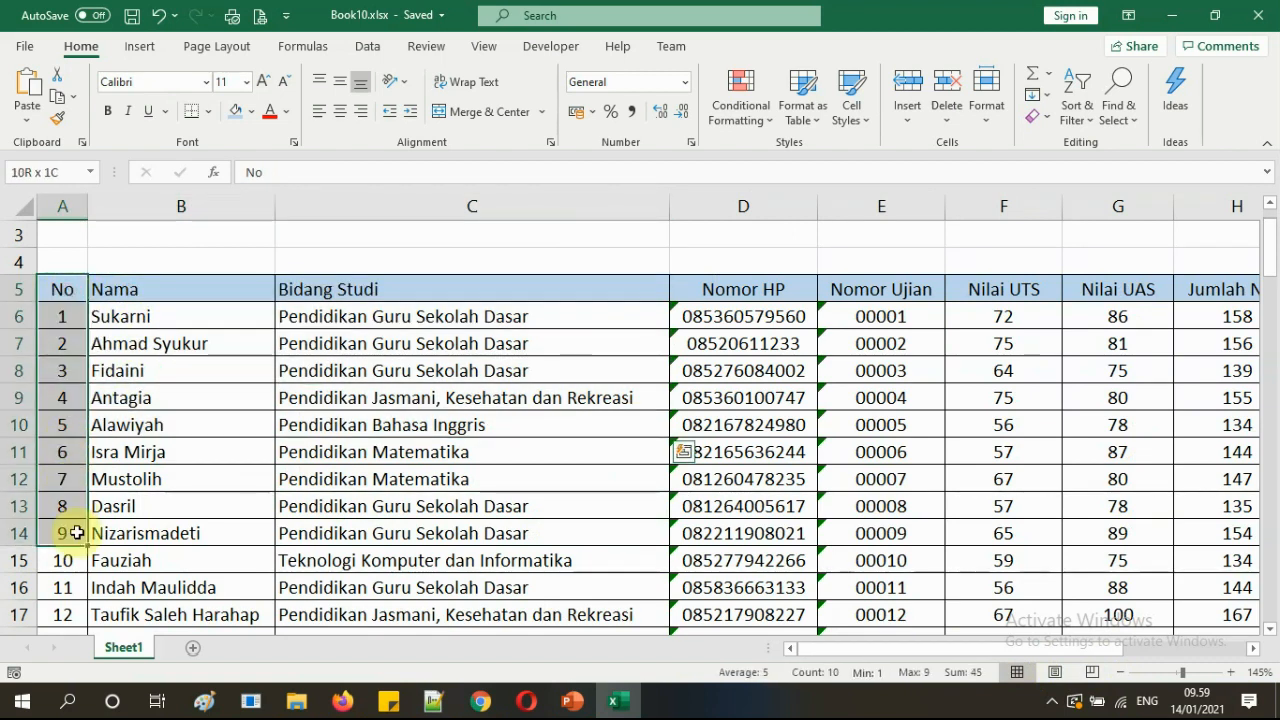
pyautogui.scroll(-10, 89, 451)
pyautogui.scroll(-14, 83, 455)
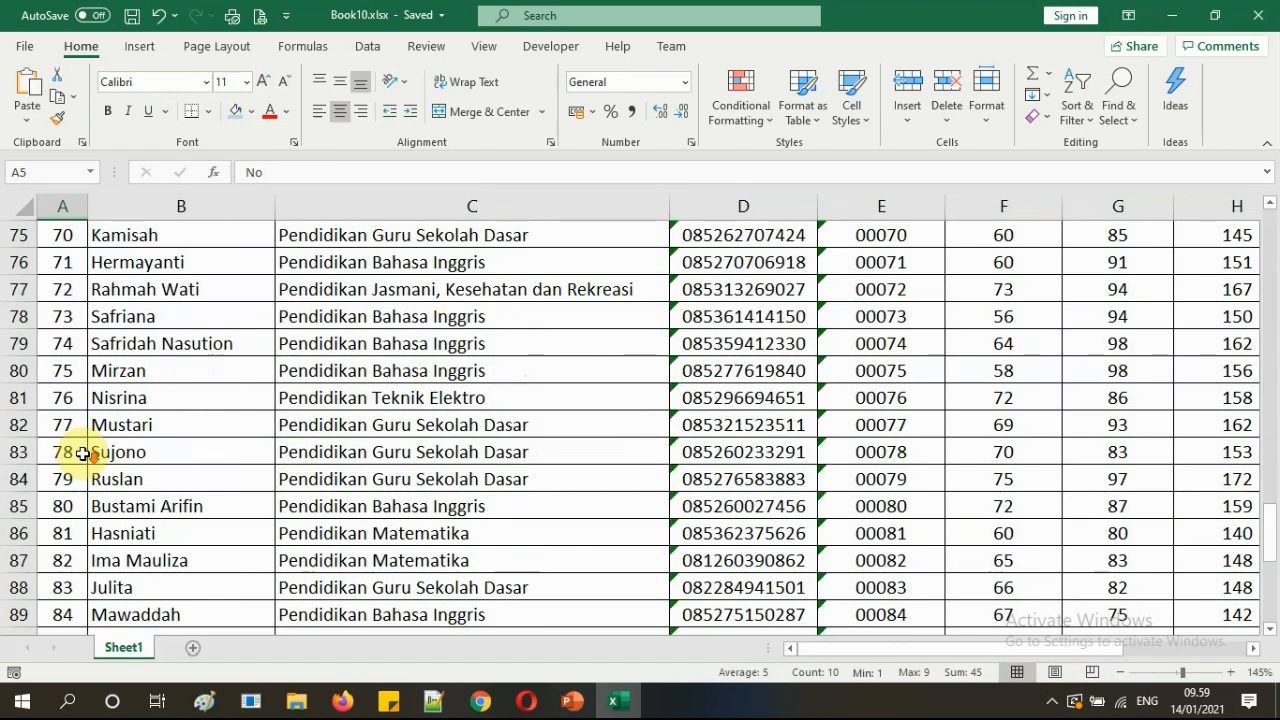
pyautogui.scroll(20, 86, 450)
pyautogui.scroll(4, 88, 443)
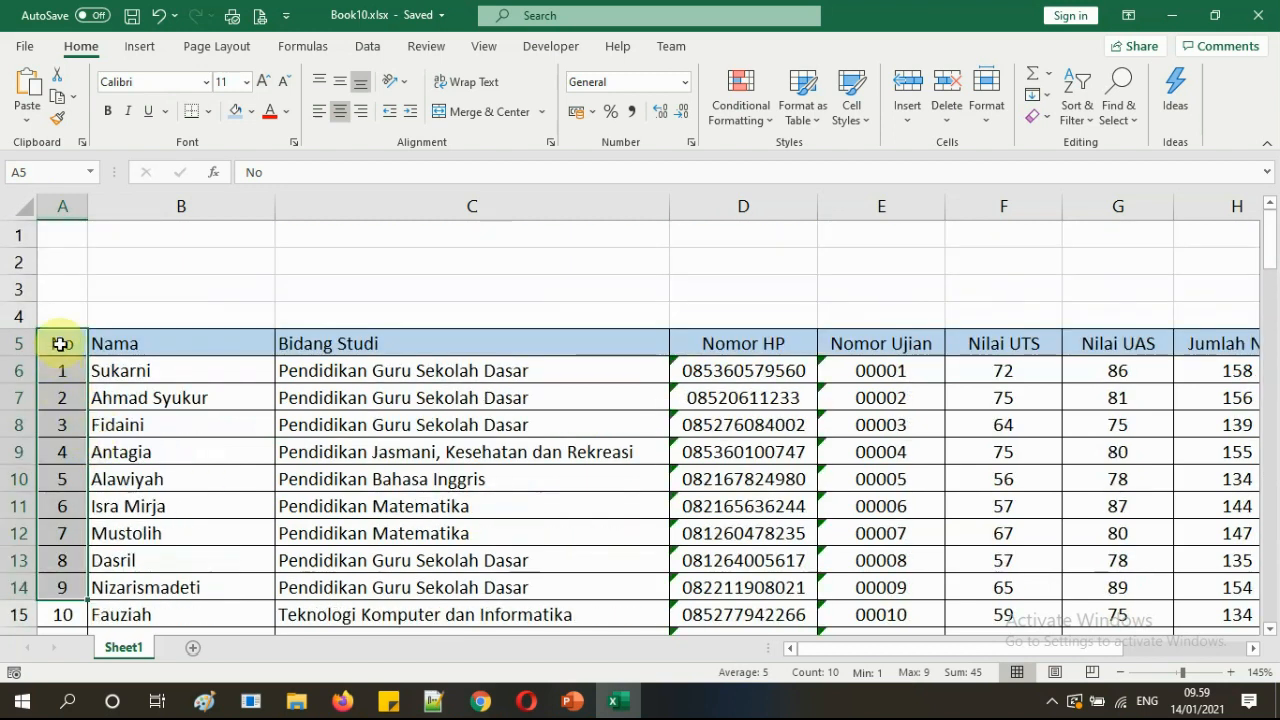
# Step: Review the table's header row from the No column across to Nilai Huruf
pyautogui.click(60, 343)
pyautogui.click(150, 420)
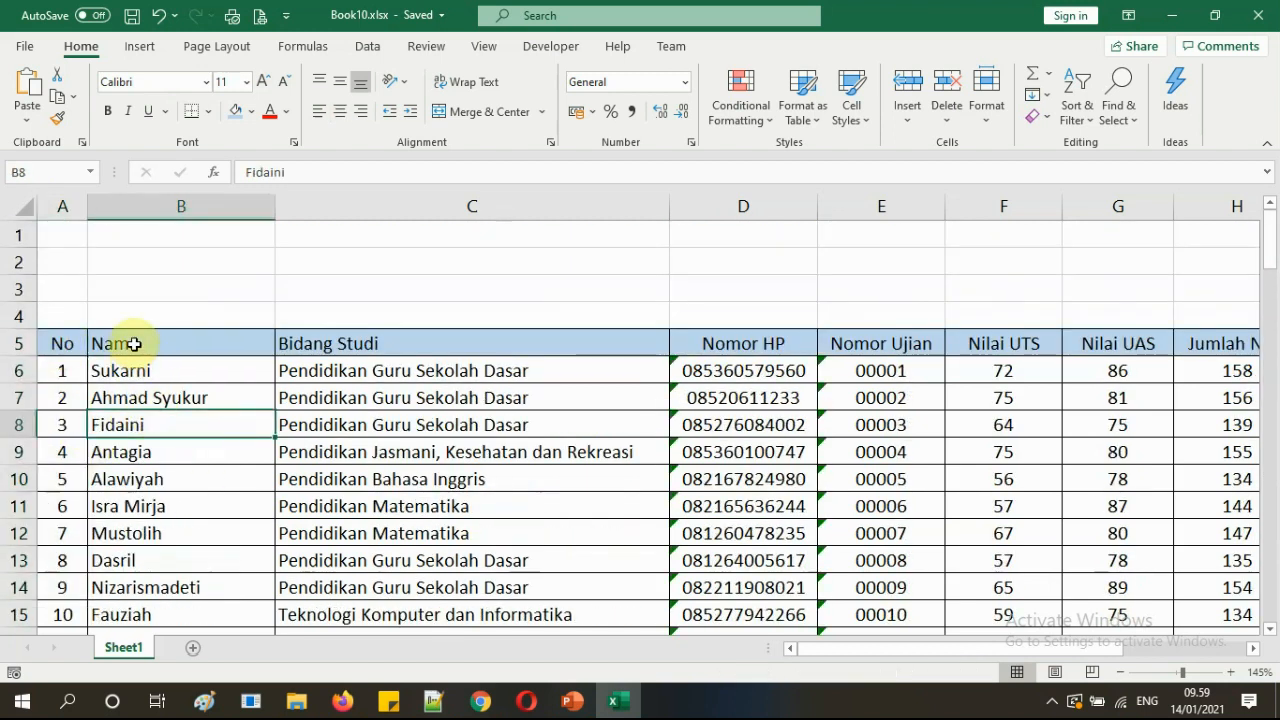
pyautogui.click(133, 343)
pyautogui.moveTo(133, 343); pyautogui.dragTo(594, 347)
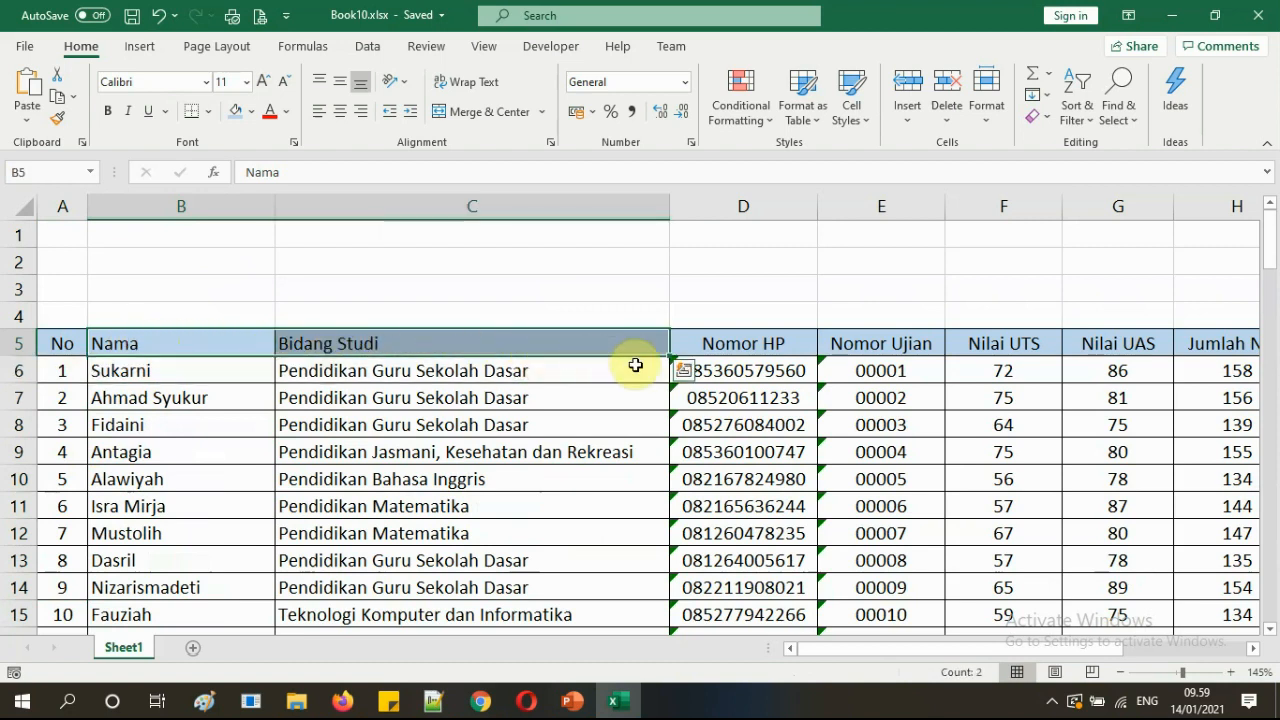
pyautogui.hotkey('shift', 'Right')
pyautogui.hotkey('shift', 'Right')
pyautogui.hotkey('shift', 'Right')
pyautogui.hotkey('shift', 'Right')
pyautogui.hotkey('shift', 'Right')
pyautogui.hotkey('shift', 'Right')
pyautogui.hotkey('shift', 'Right')
pyautogui.hotkey('shift', 'Right')
pyautogui.hotkey('shift', 'Right')
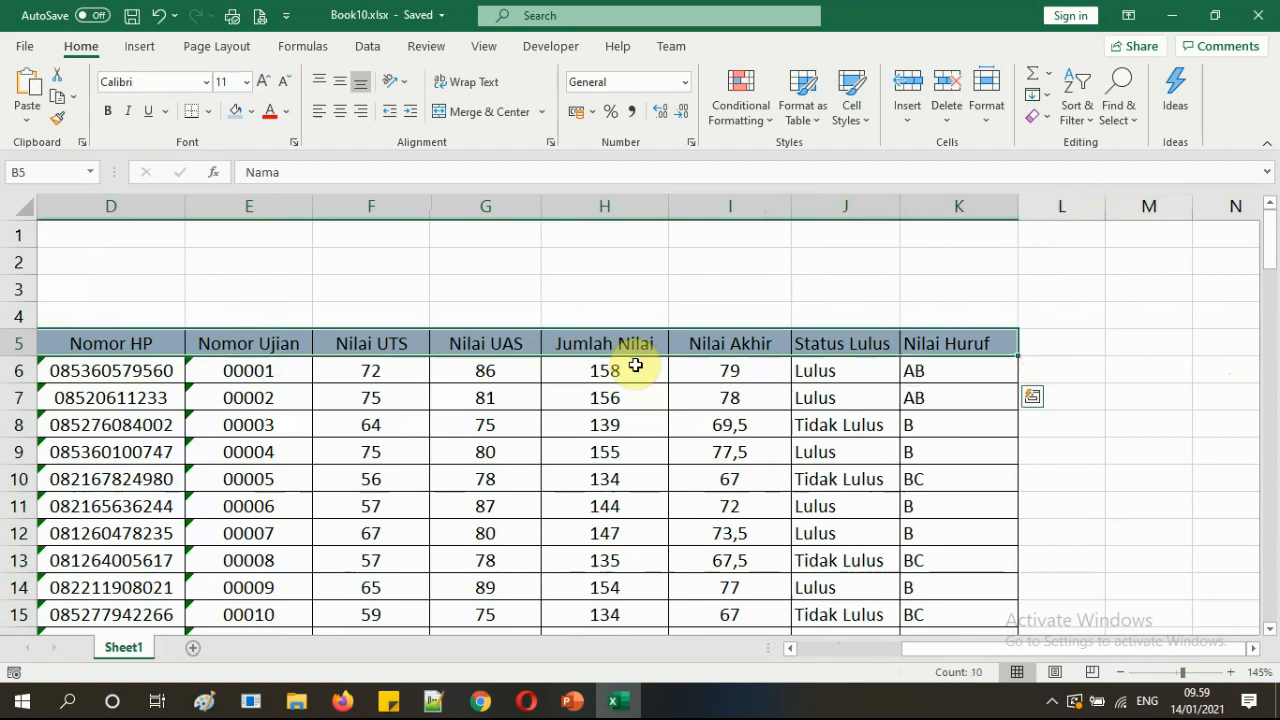
pyautogui.press('Home')
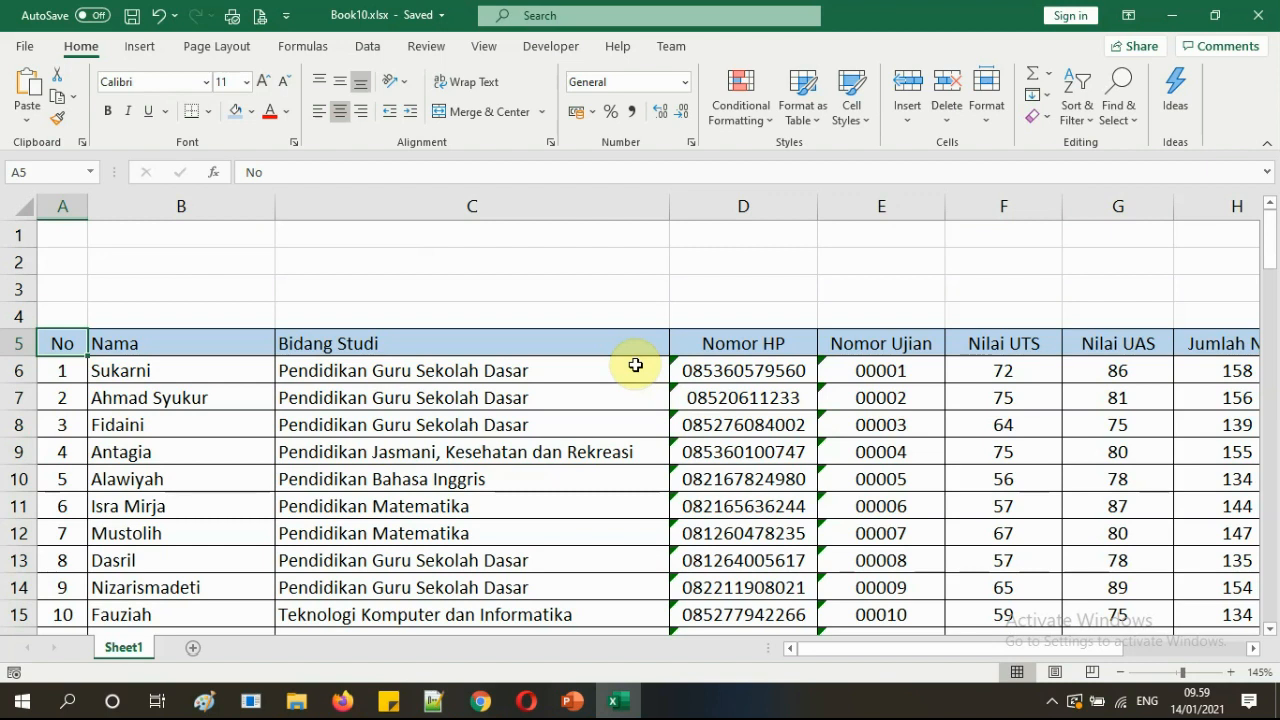
pyautogui.click(333, 413)
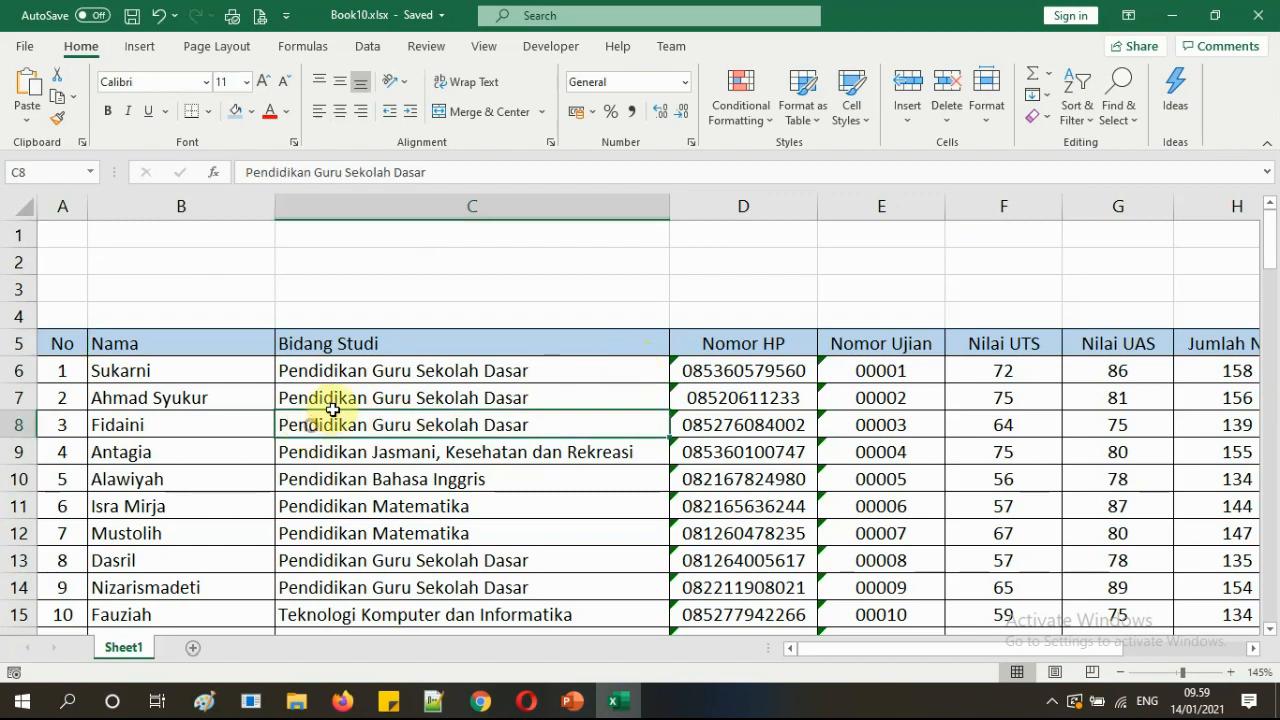
pyautogui.click(236, 289)
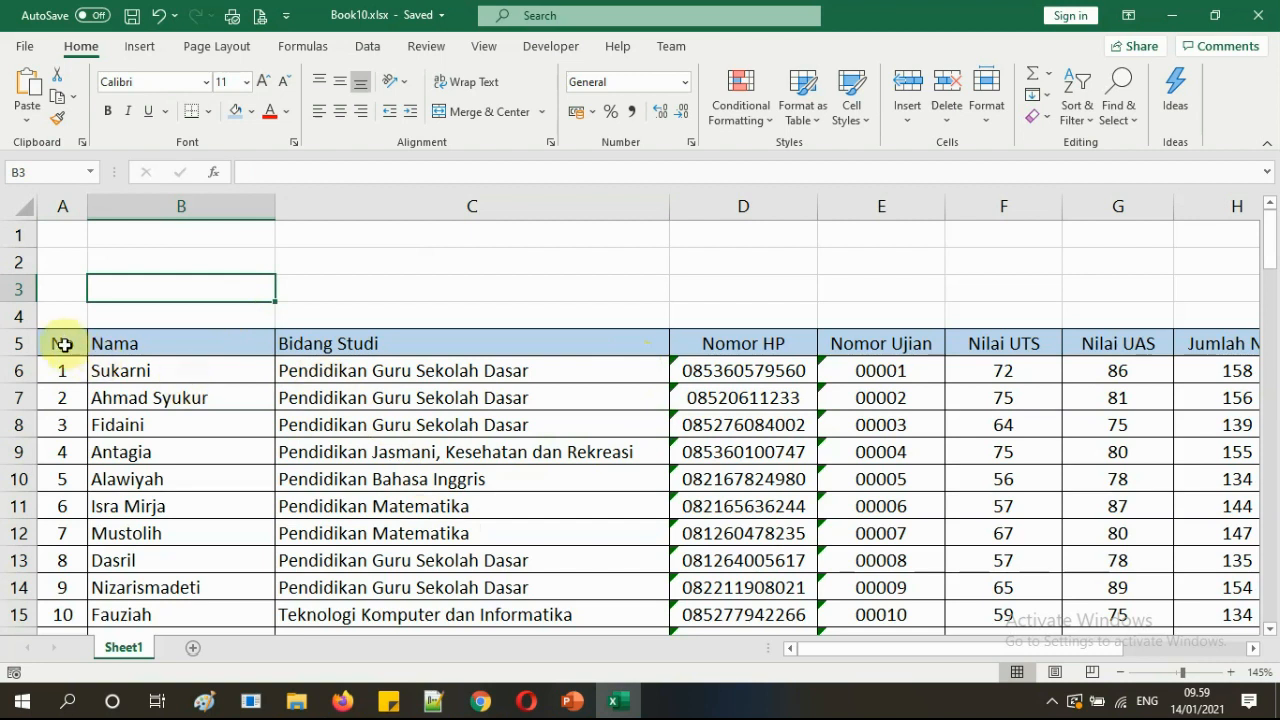
# Step: Select the whole grade table including its header row, from No to Nilai Huruf and down to row 104
pyautogui.moveTo(62, 341); pyautogui.dragTo(254, 373)
pyautogui.hotkey('ctrl', 'shift', 'Right')
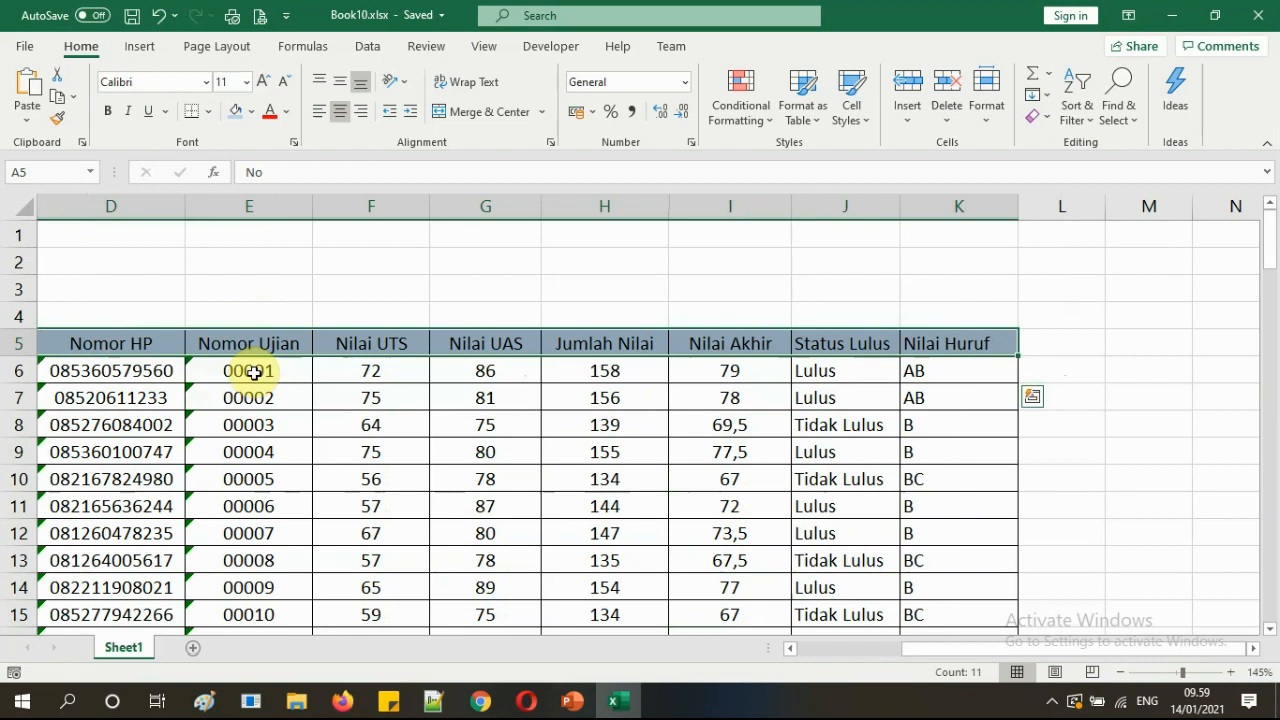
pyautogui.hotkey('shift', 'Down')
pyautogui.hotkey('shift', 'Down')
pyautogui.hotkey('shift', 'Down')
pyautogui.hotkey('shift', 'Down')
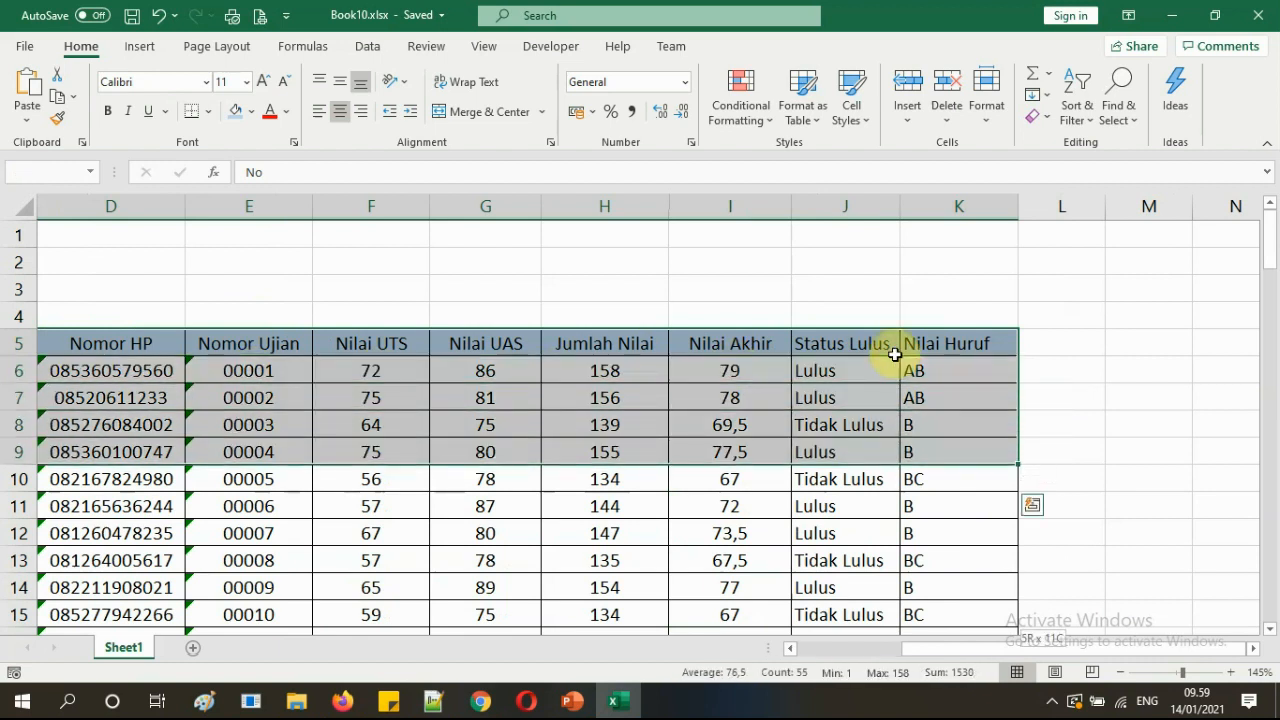
pyautogui.hotkey('ctrl', 'shift', 'Down')
pyautogui.scroll(20, 971, 518)
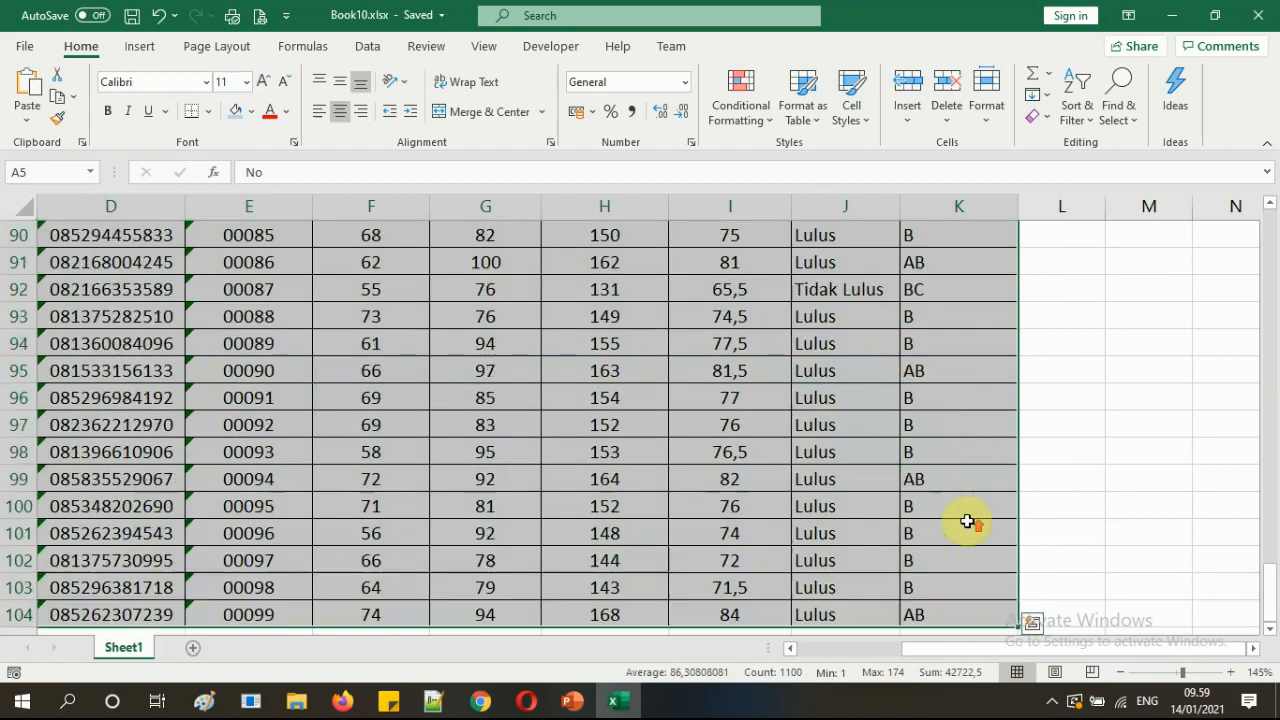
pyautogui.scroll(4, 965, 510)
pyautogui.moveTo(1005, 648); pyautogui.dragTo(824, 649)
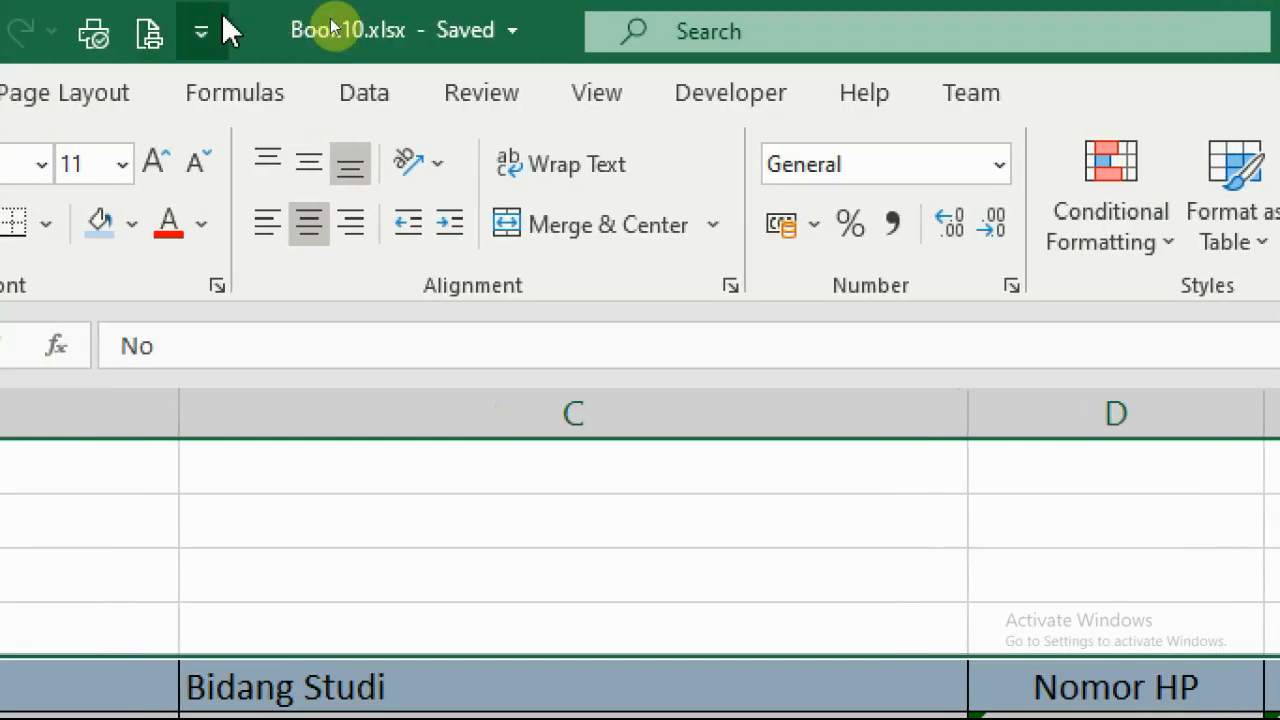
# Step: Sort the selected table by the Nama column on cell values in A to Z order, treating the first row as headers
pyautogui.click(366, 95)
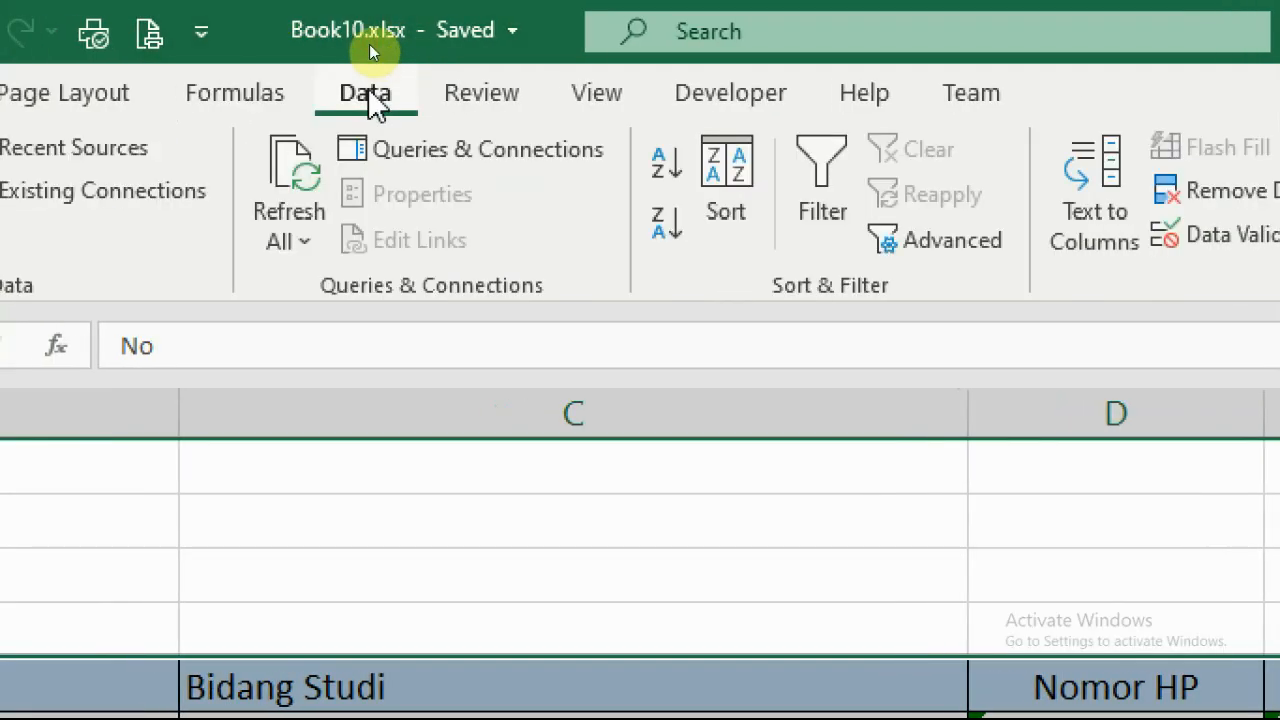
pyautogui.click(729, 210)
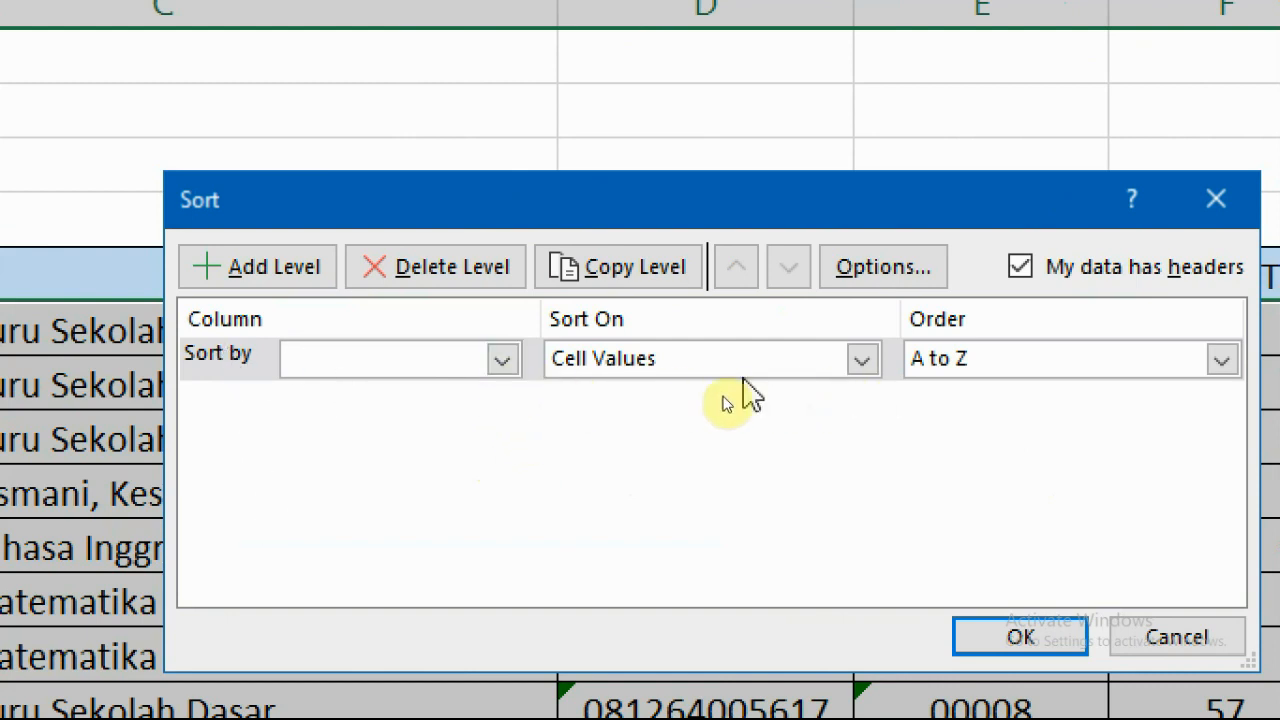
pyautogui.click(362, 383)
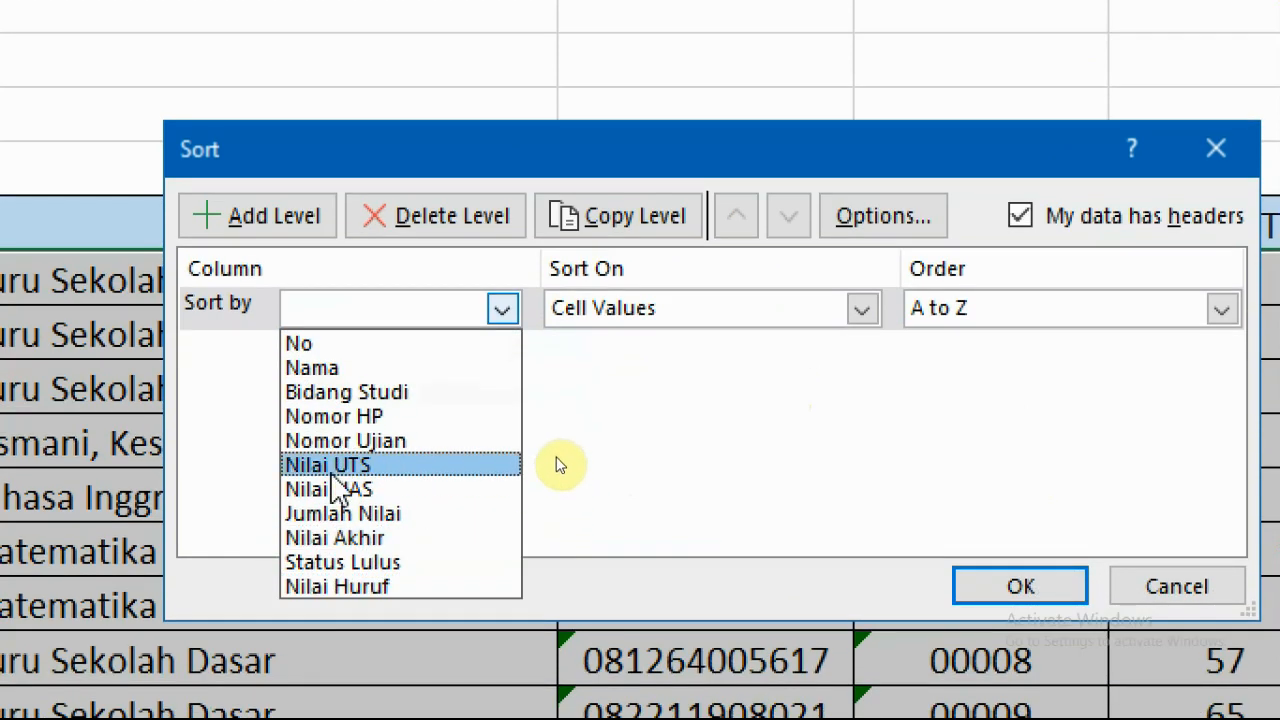
pyautogui.click(318, 369)
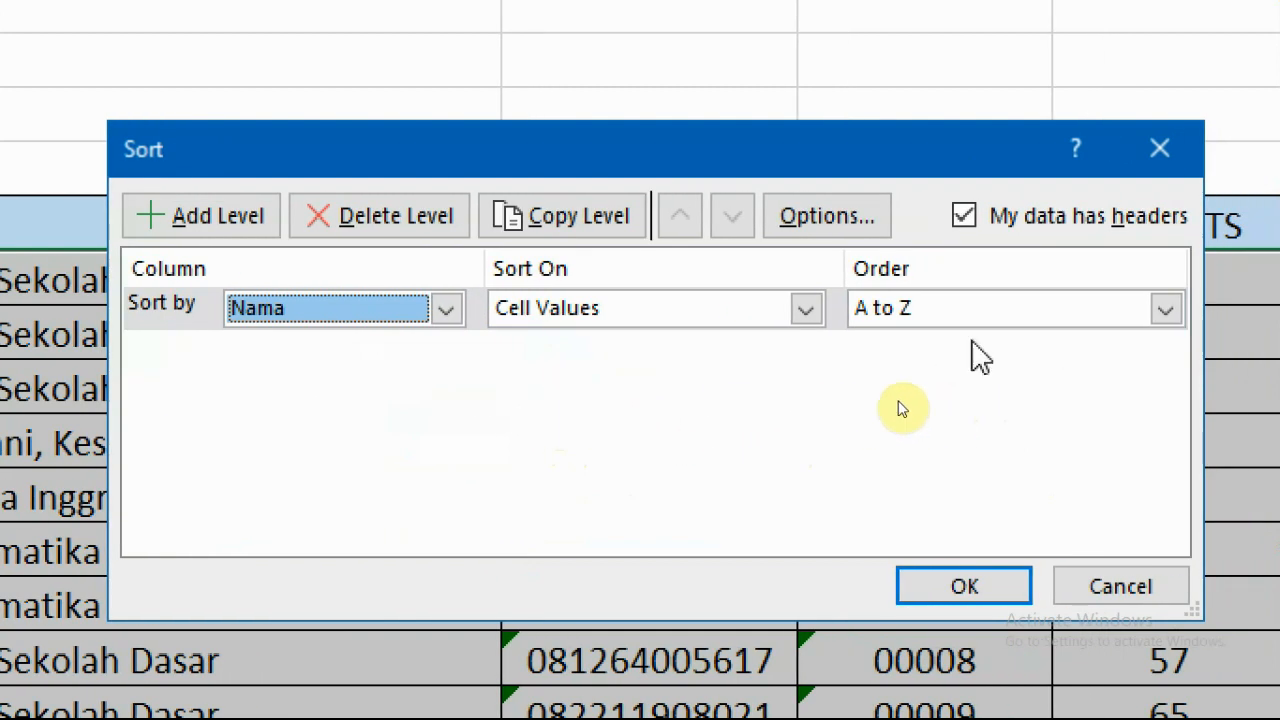
pyautogui.click(900, 318)
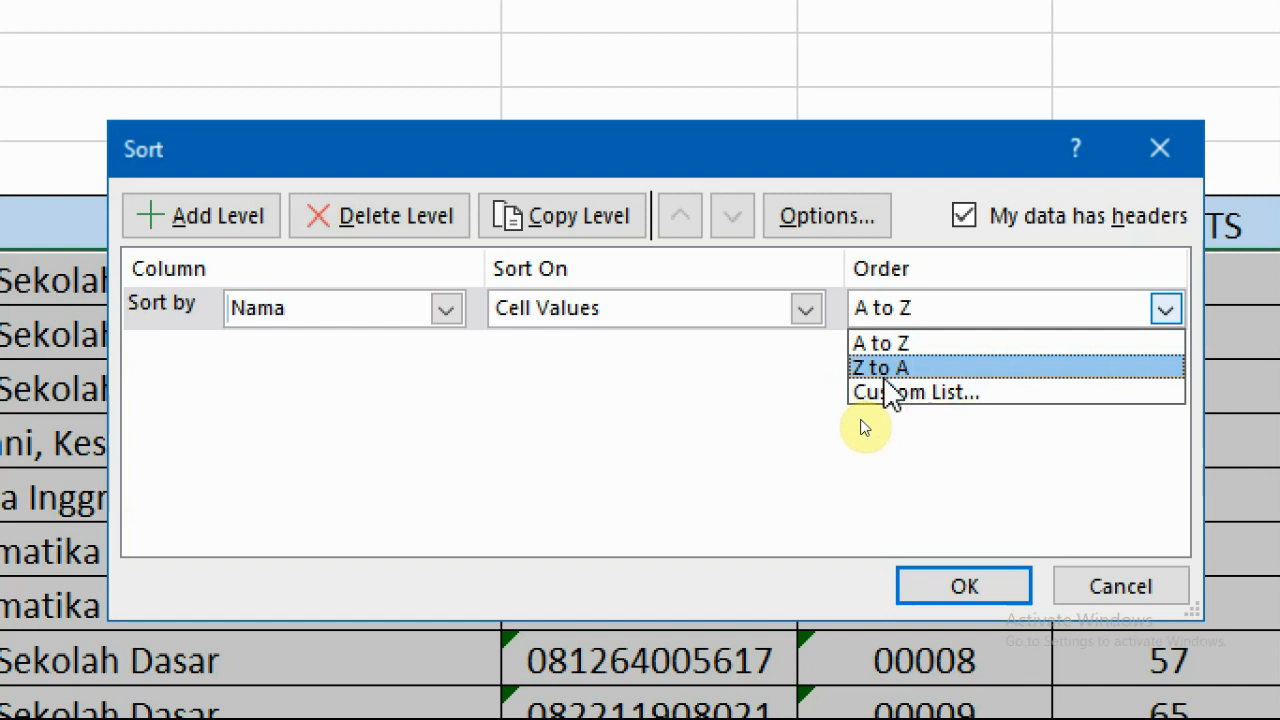
pyautogui.click(882, 368)
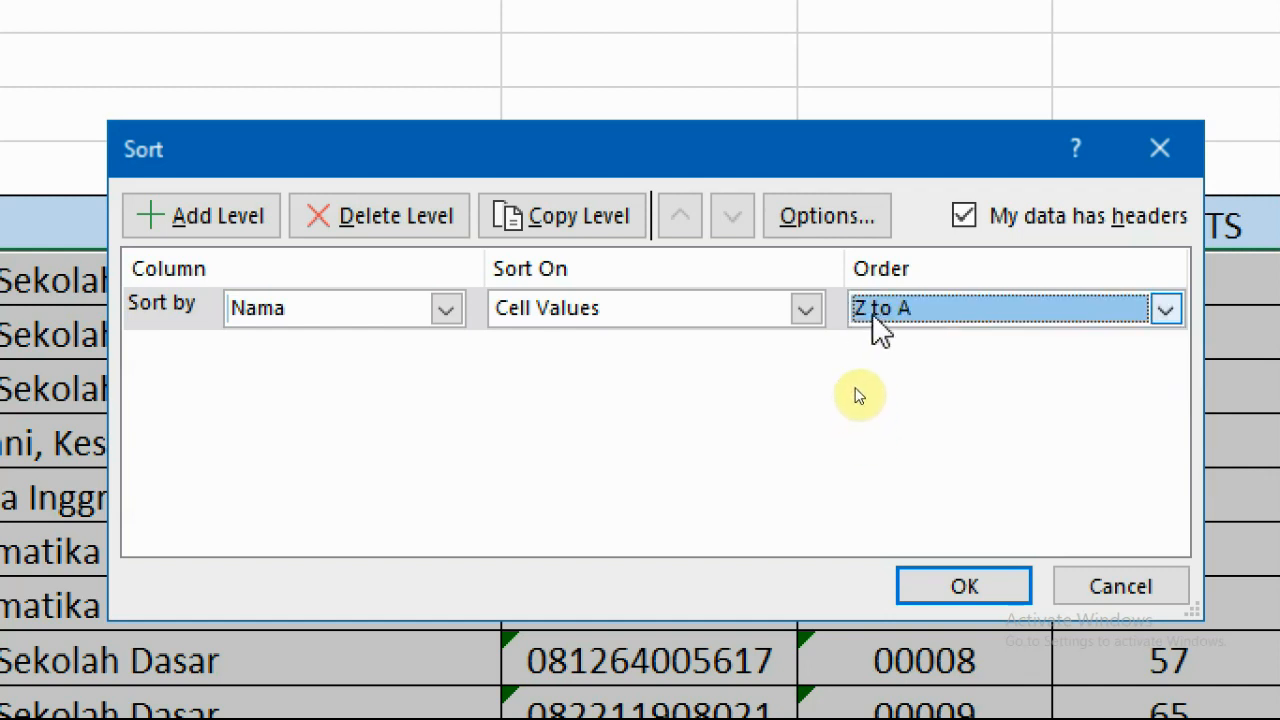
pyautogui.click(912, 318)
pyautogui.click(910, 337)
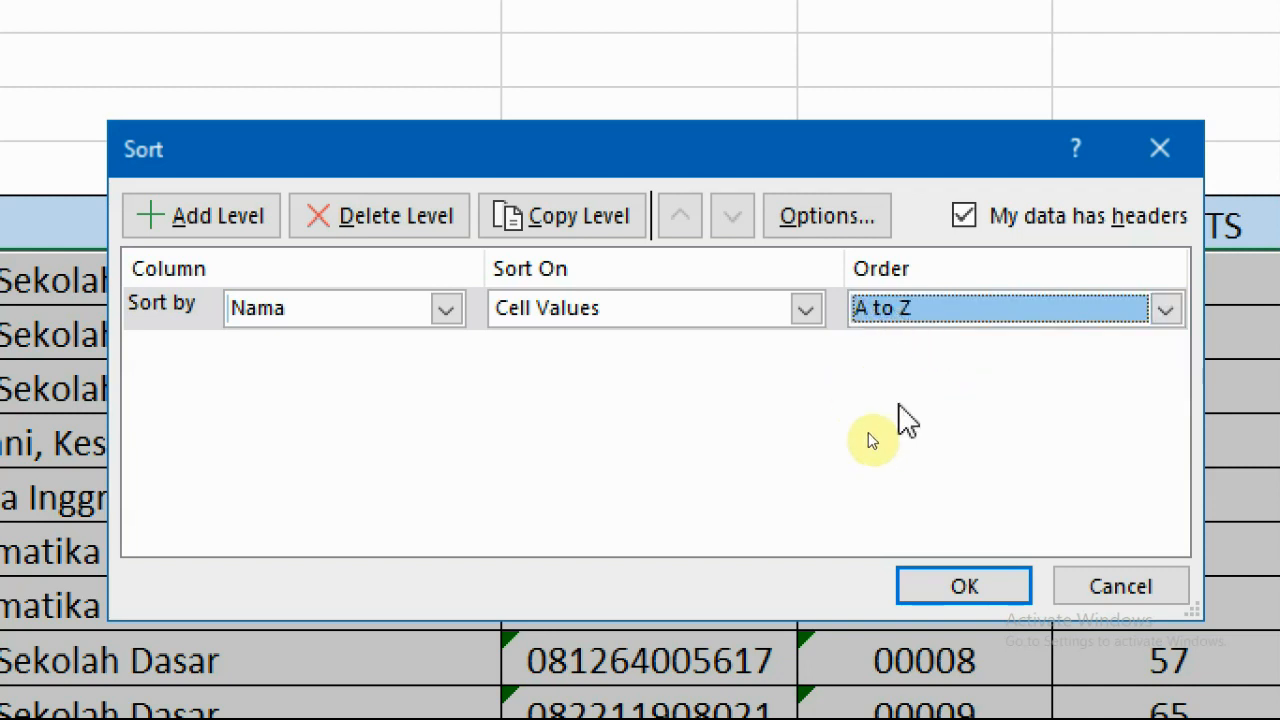
pyautogui.click(976, 592)
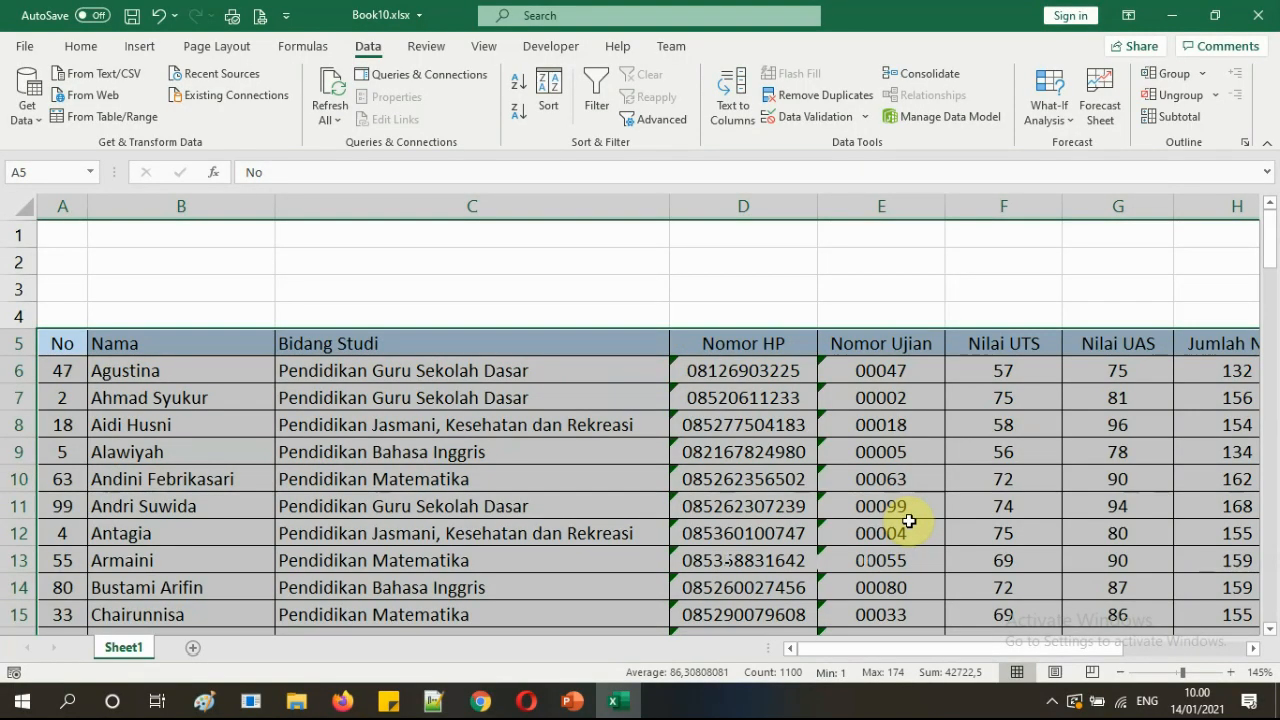
# Step: Check the sorted order of the Nama column from the first to the last row, and compare the first entry with its No value
pyautogui.click(250, 427)
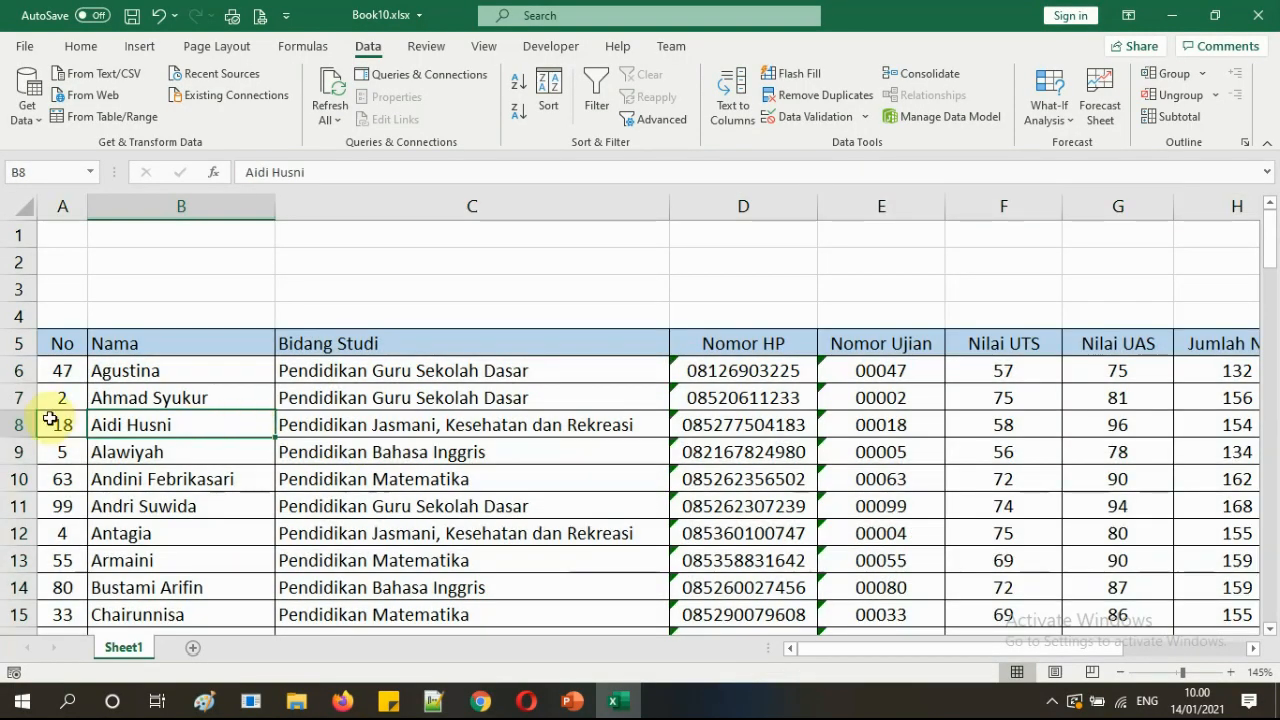
pyautogui.click(156, 372)
pyautogui.scroll(-17, 158, 432)
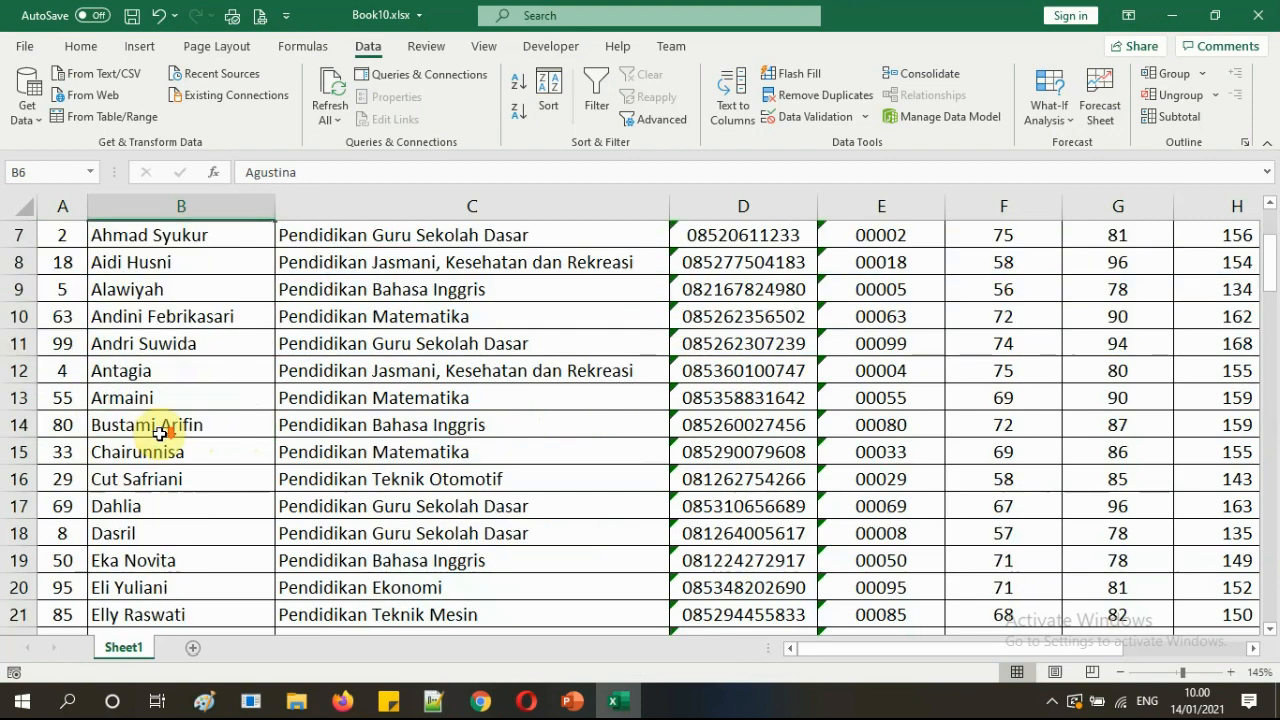
pyautogui.scroll(-15, 158, 432)
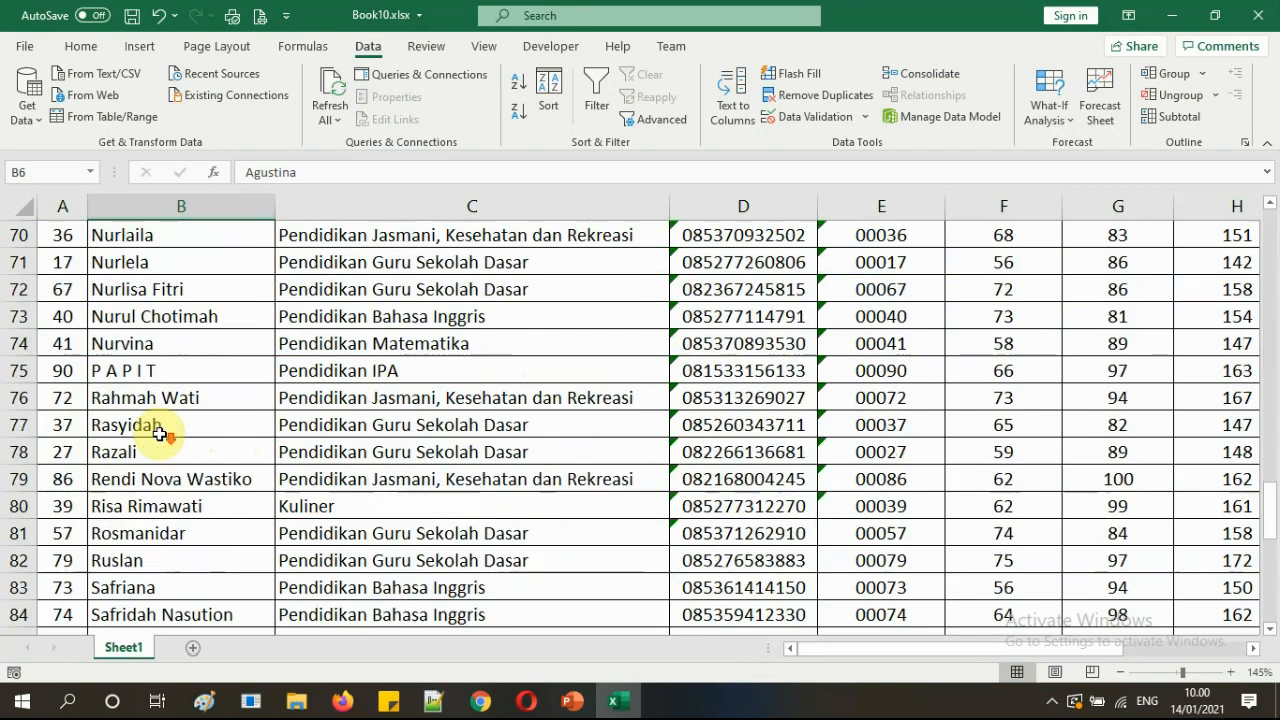
pyautogui.click(145, 424)
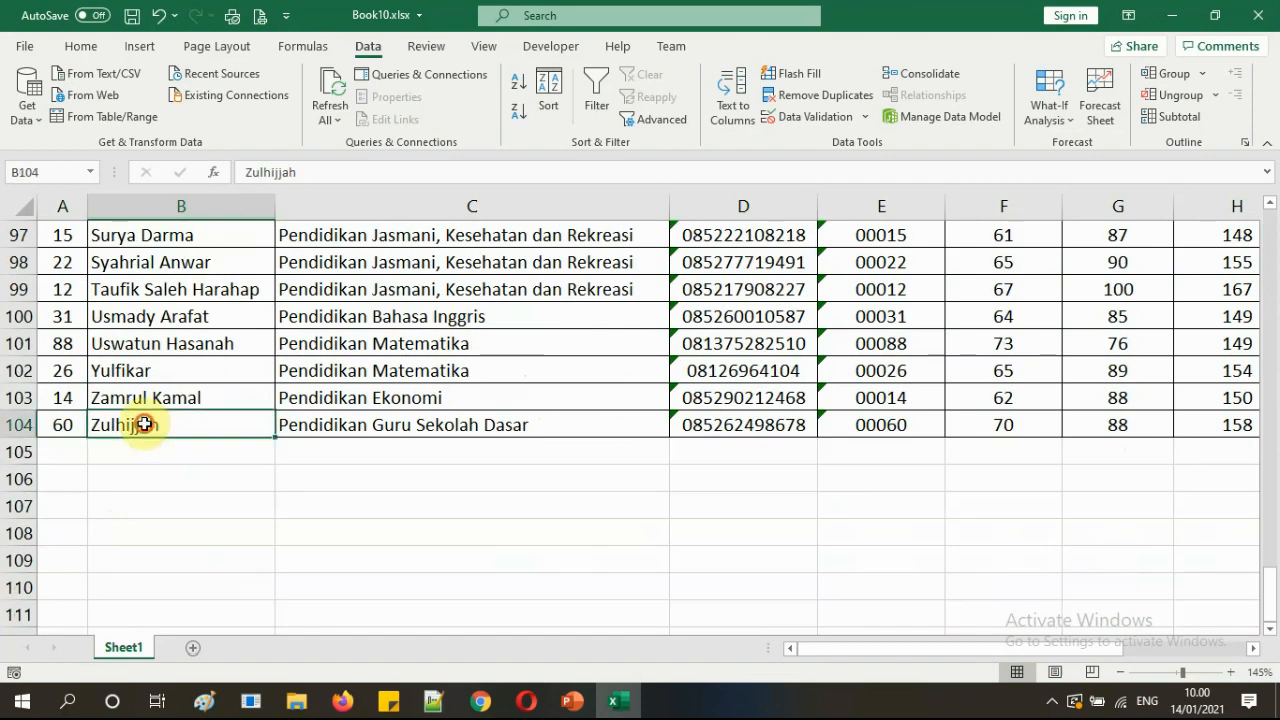
pyautogui.scroll(20, 166, 455)
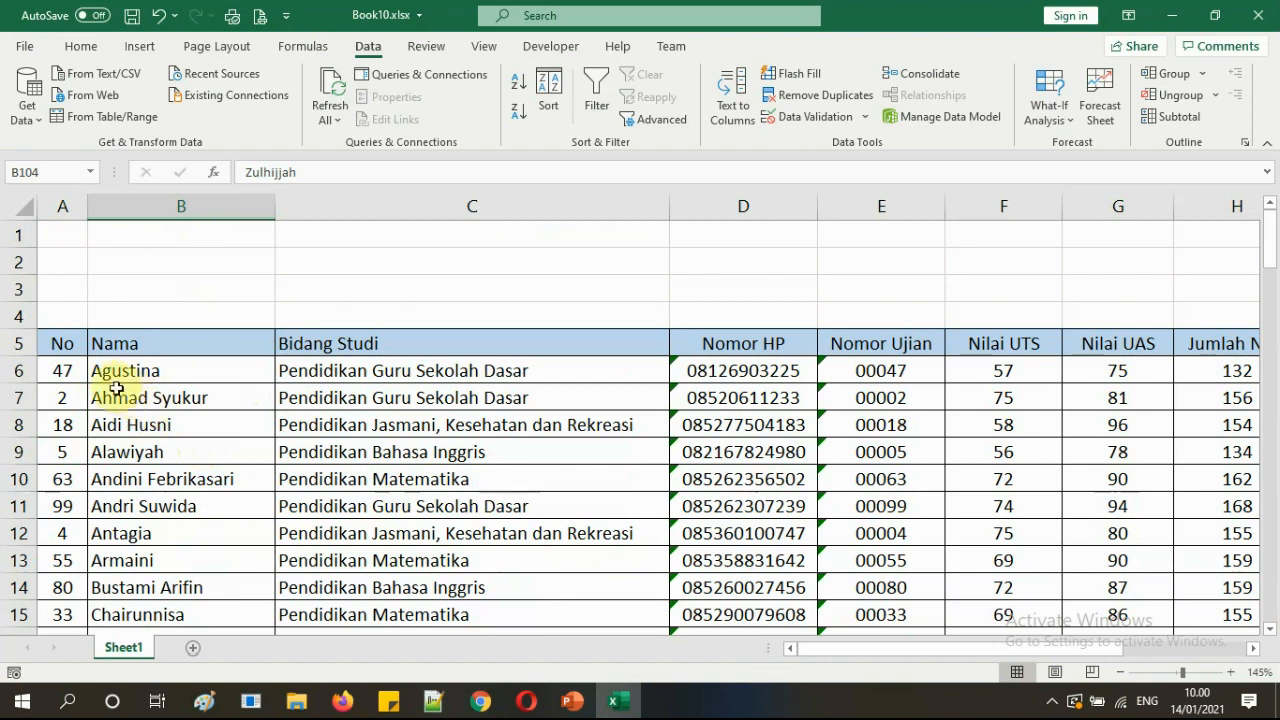
pyautogui.click(61, 371)
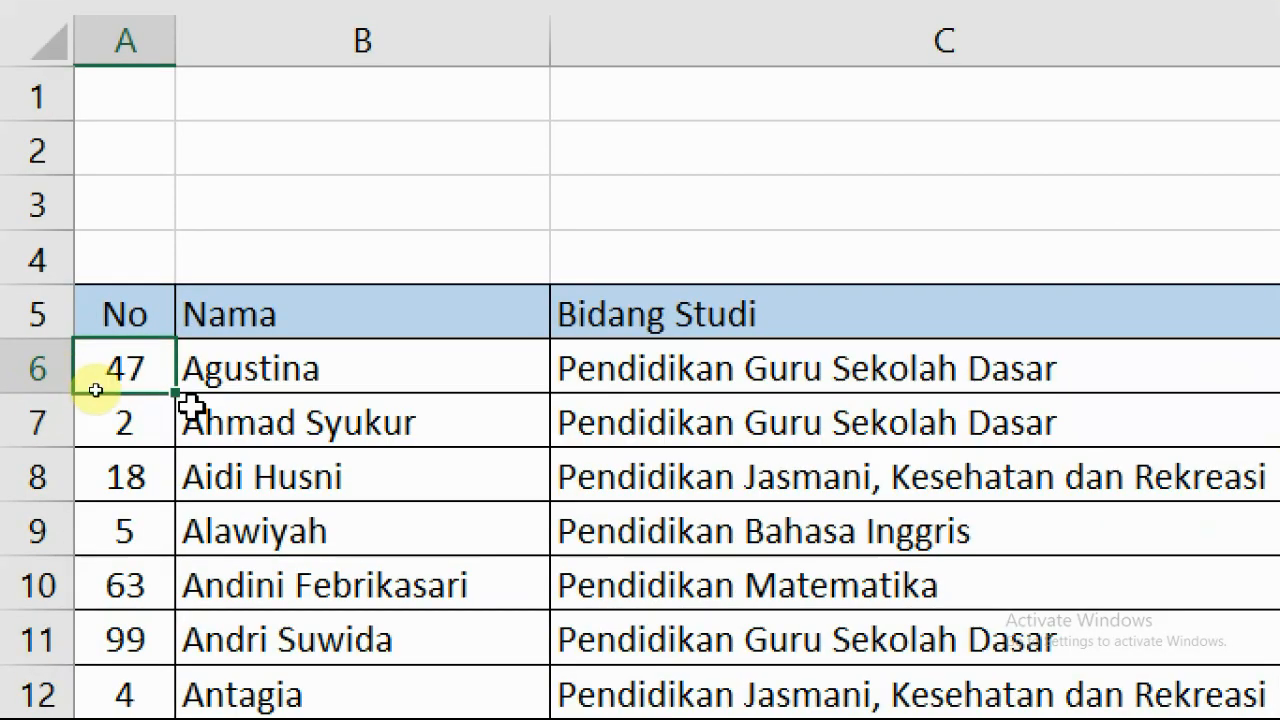
pyautogui.click(163, 370)
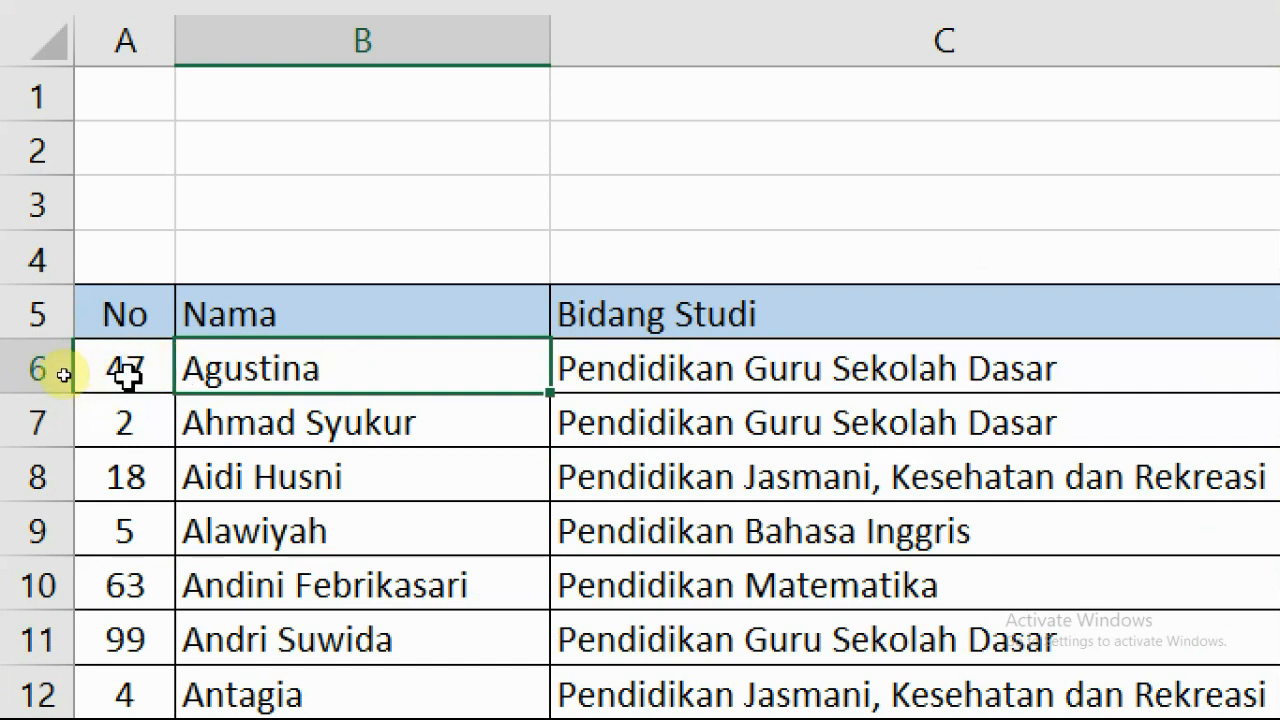
pyautogui.click(126, 371)
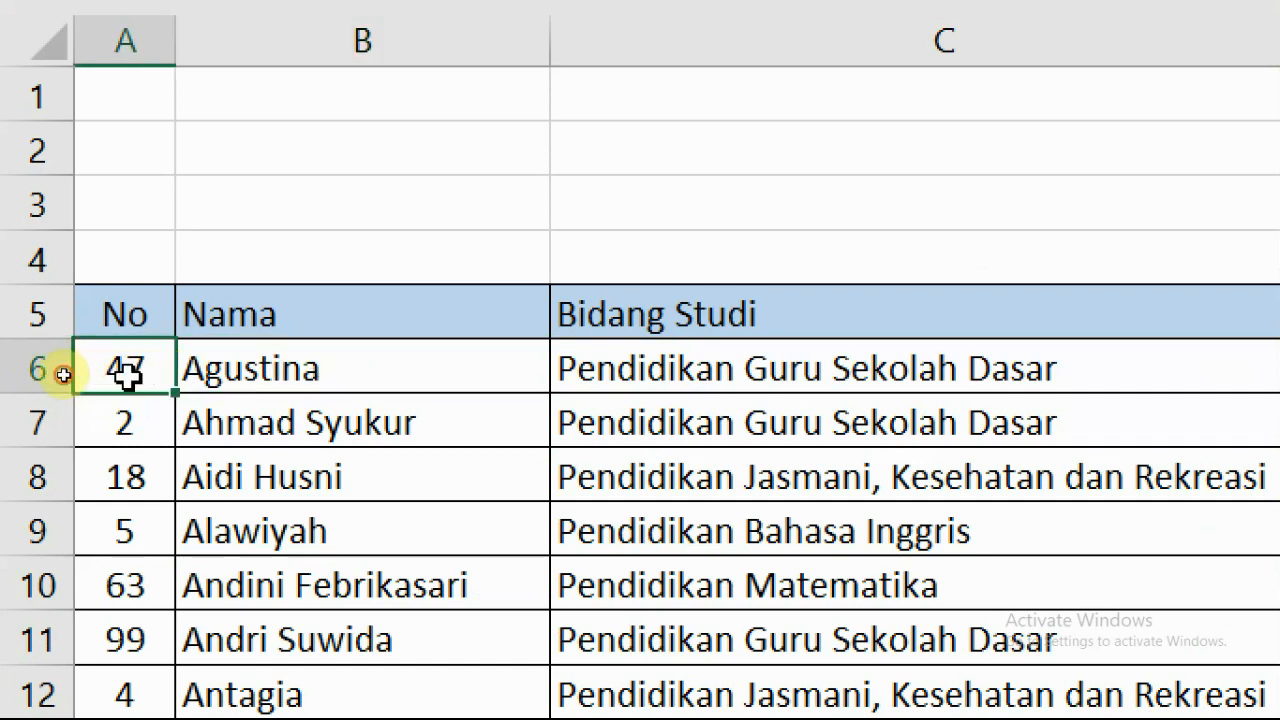
pyautogui.click(237, 368)
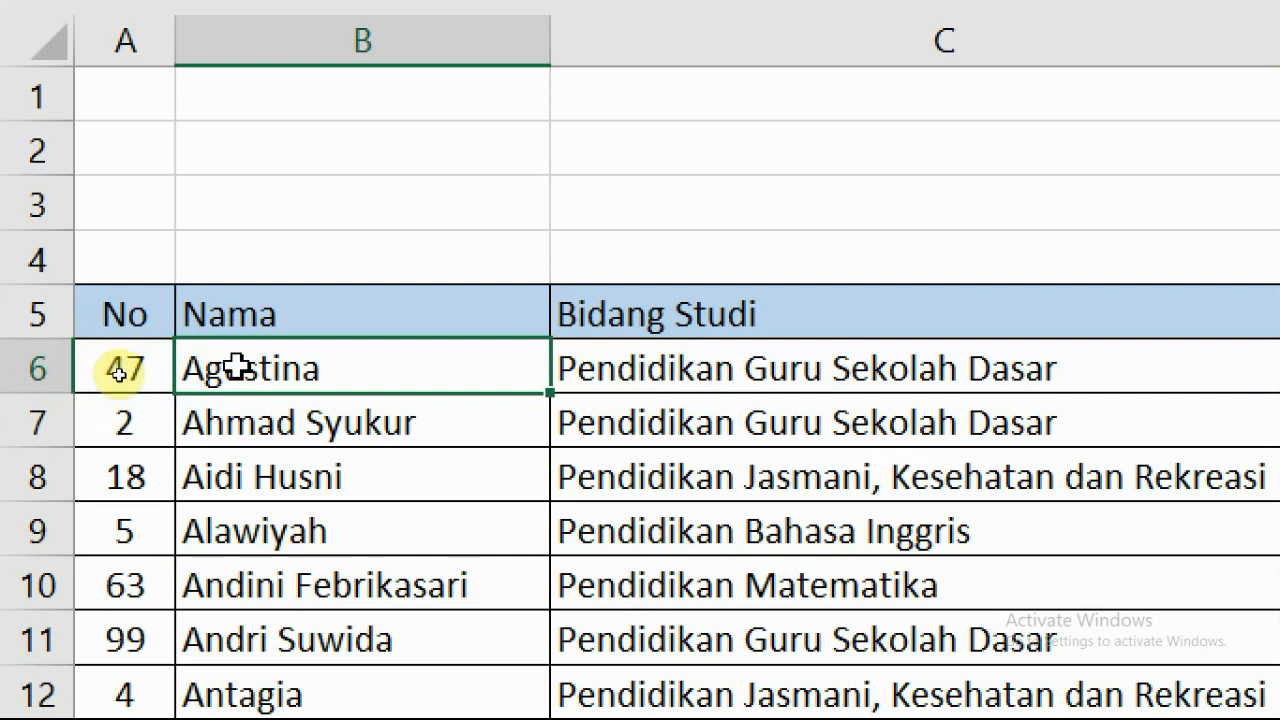
# Step: Examine the Bidang Studi column to see how the study fields are ordered across the name-sorted rows
pyautogui.click(278, 425)
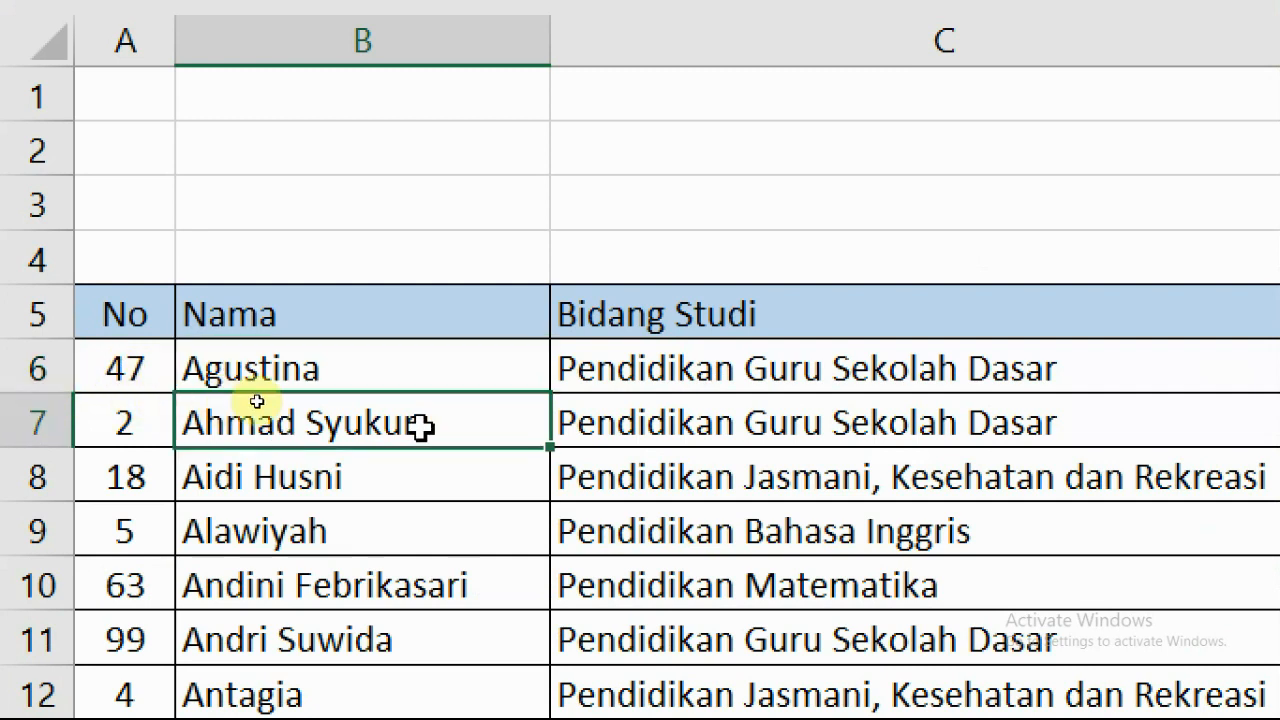
pyautogui.hscroll(3, 906, 457)
pyautogui.hscroll(-3, 158, 485)
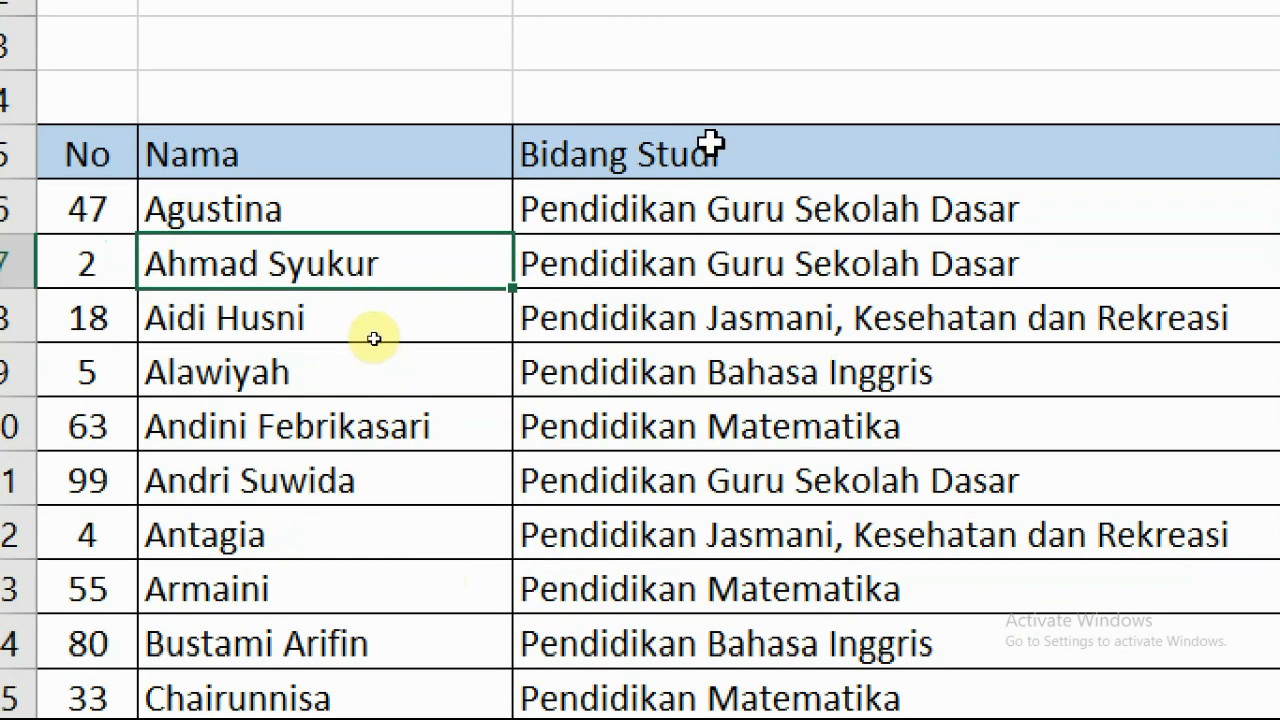
pyautogui.click(710, 147)
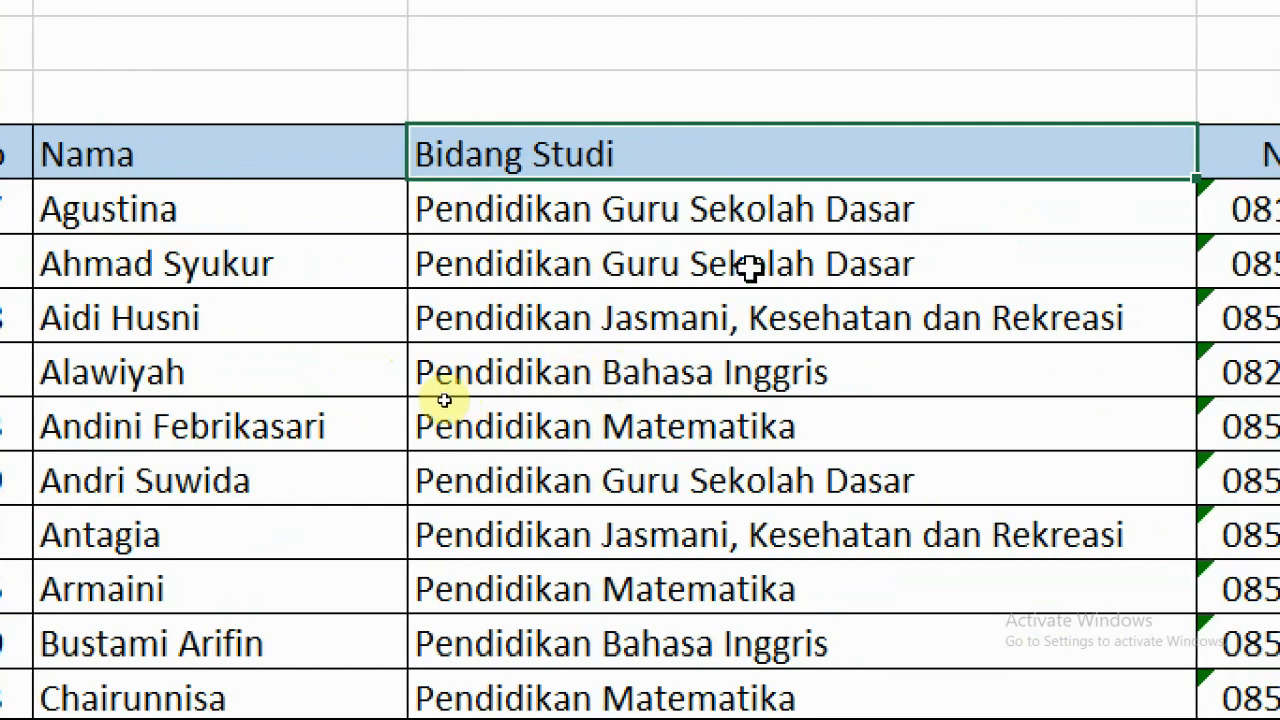
pyautogui.scroll(-15, 750, 265)
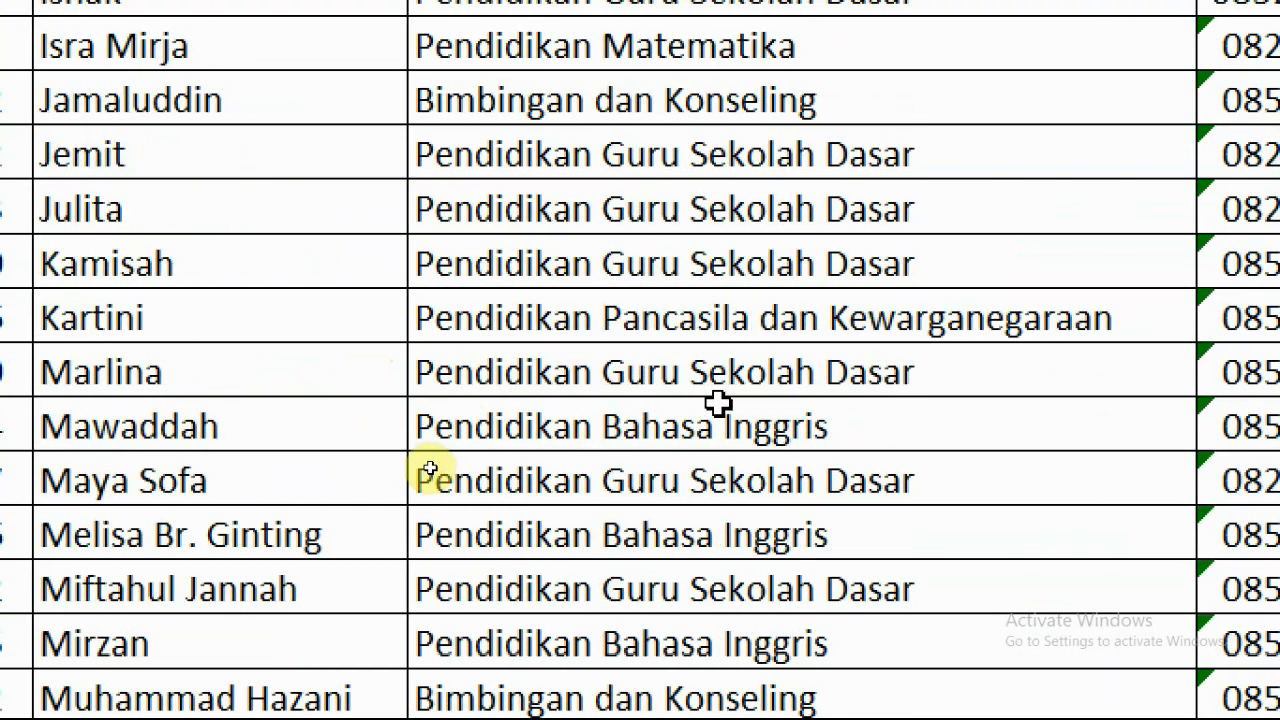
pyautogui.scroll(12, 718, 402)
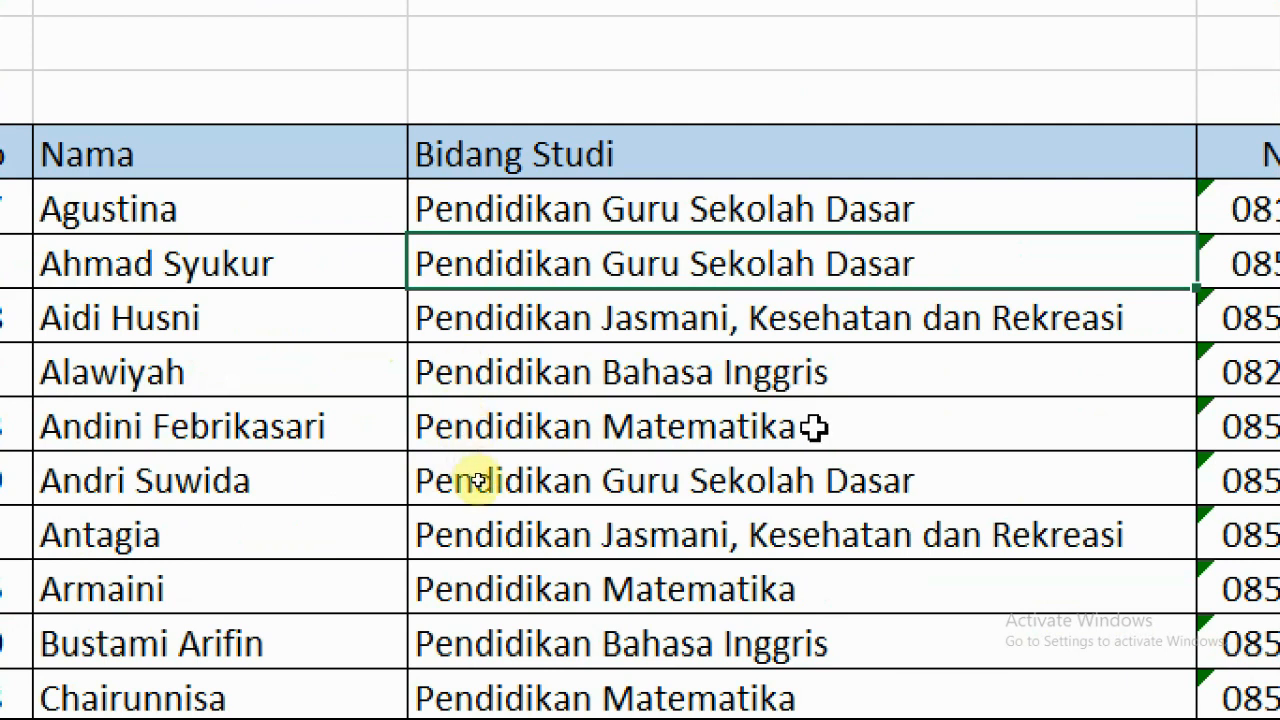
pyautogui.scroll(-5, 814, 427)
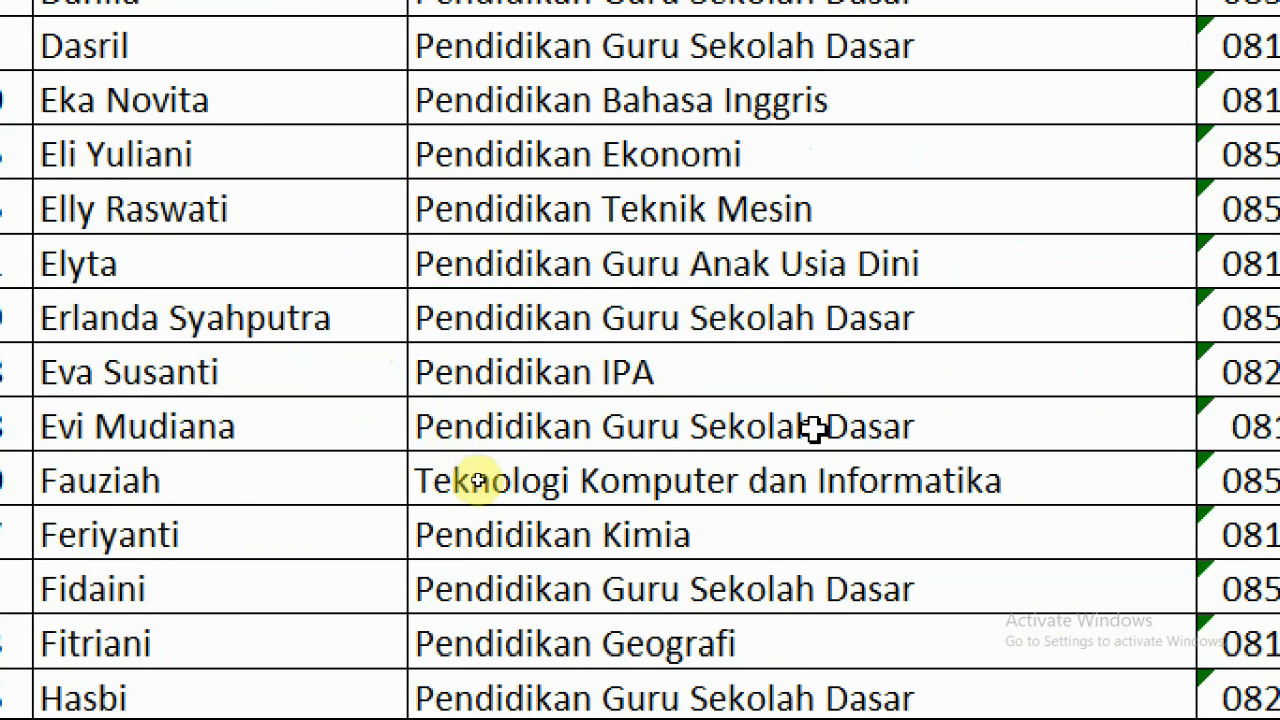
pyautogui.click(752, 318)
pyautogui.click(752, 436)
pyautogui.click(706, 530)
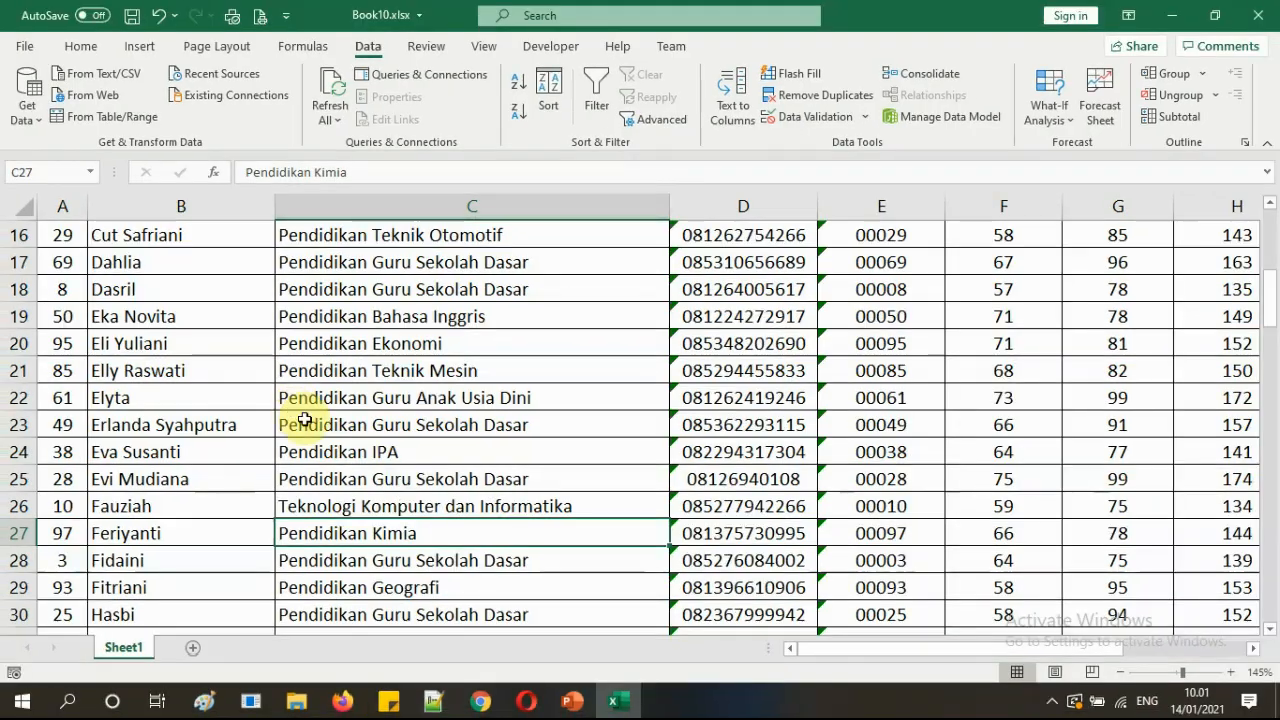
pyautogui.scroll(5, 427, 289)
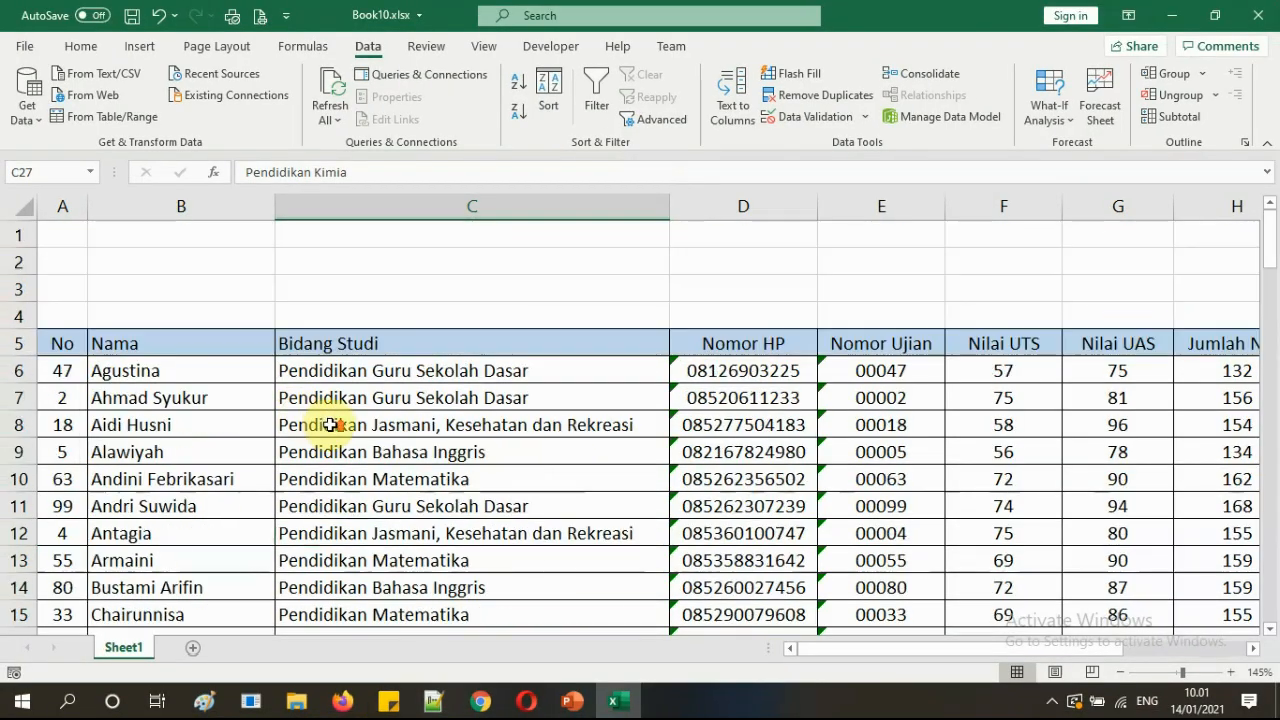
# Step: Start a custom sort of the whole grade table, header row included, with Bidang Studi as the first sort column
pyautogui.click(71, 350)
pyautogui.hotkey('ctrl', 'shift', 'Right')
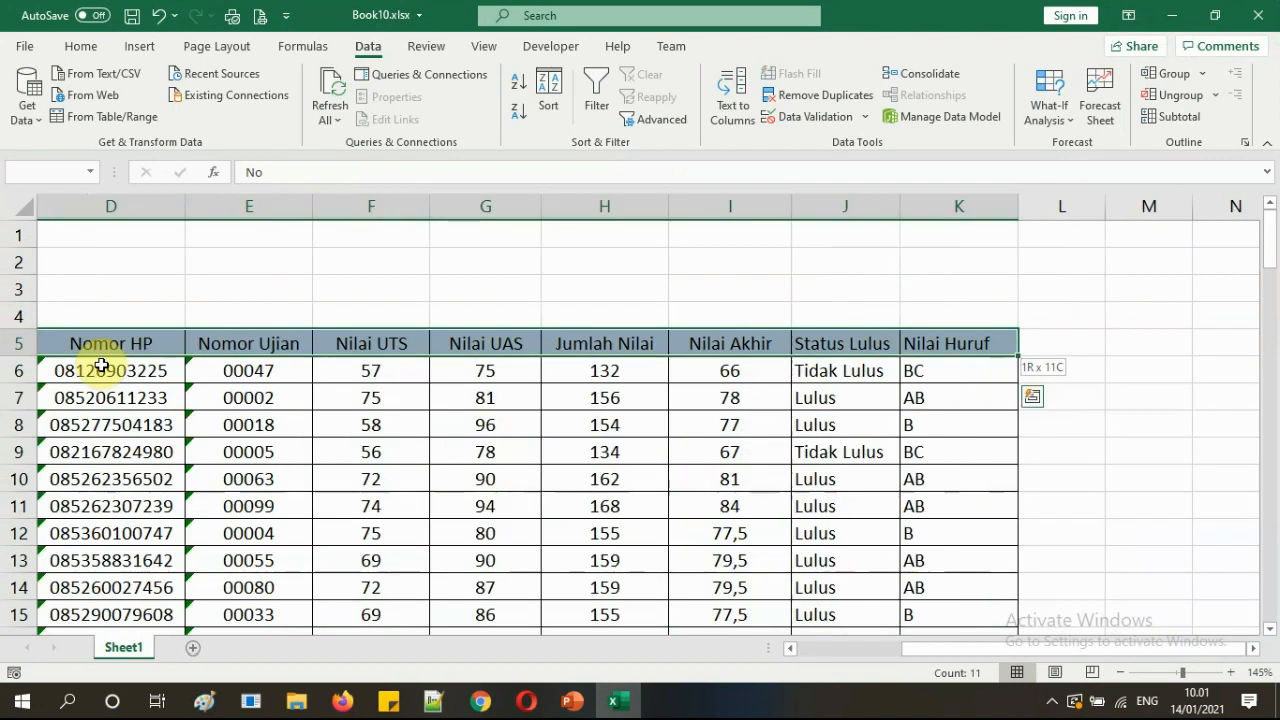
pyautogui.hotkey('ctrl', 'shift', 'Down')
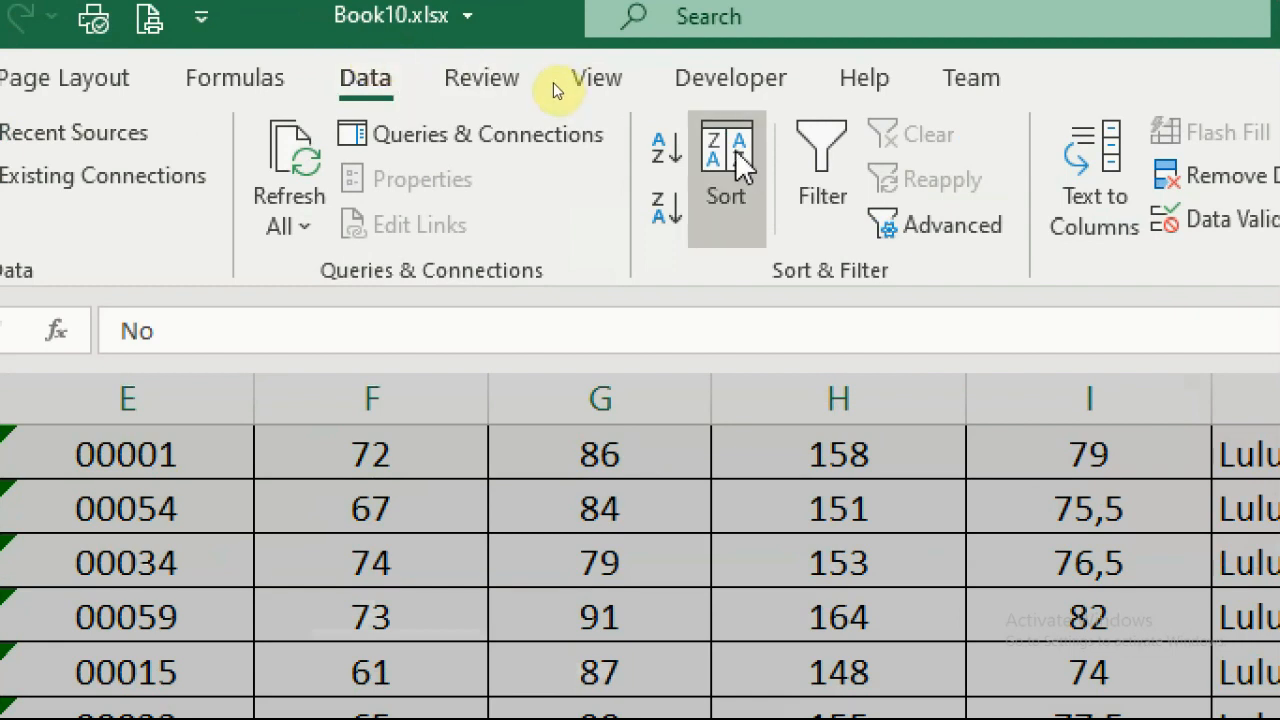
pyautogui.click(735, 170)
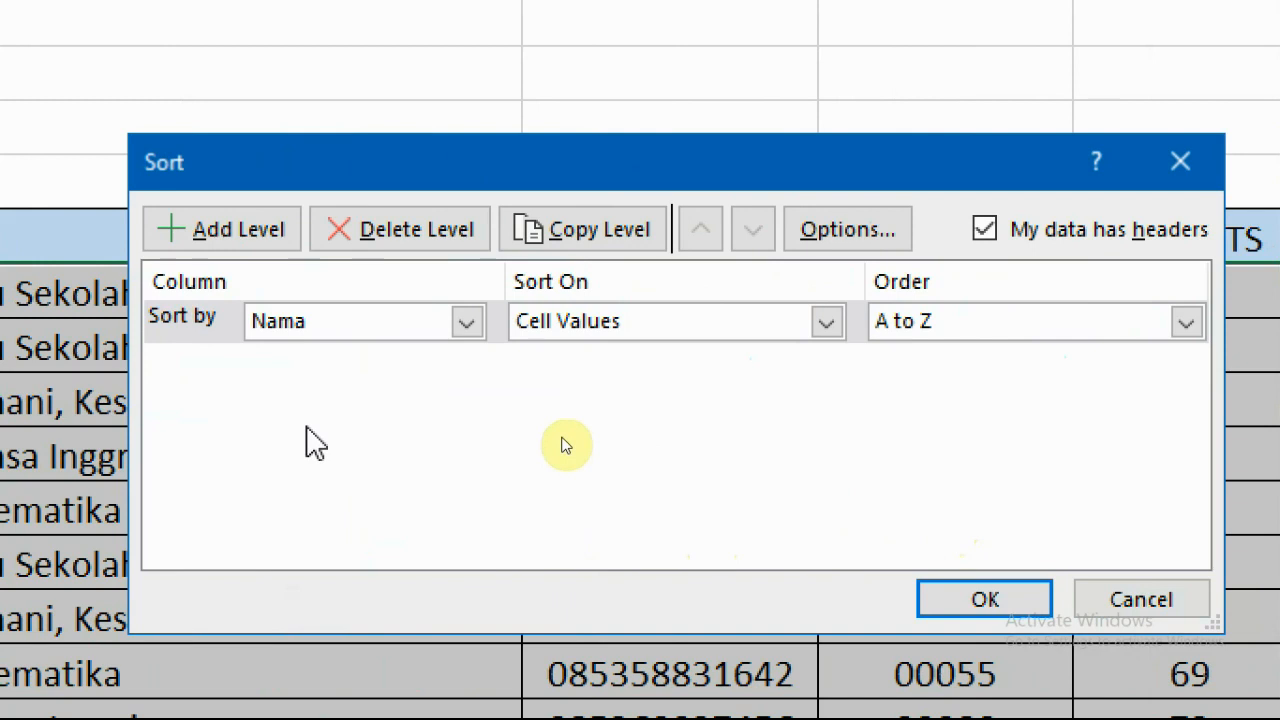
pyautogui.click(344, 322)
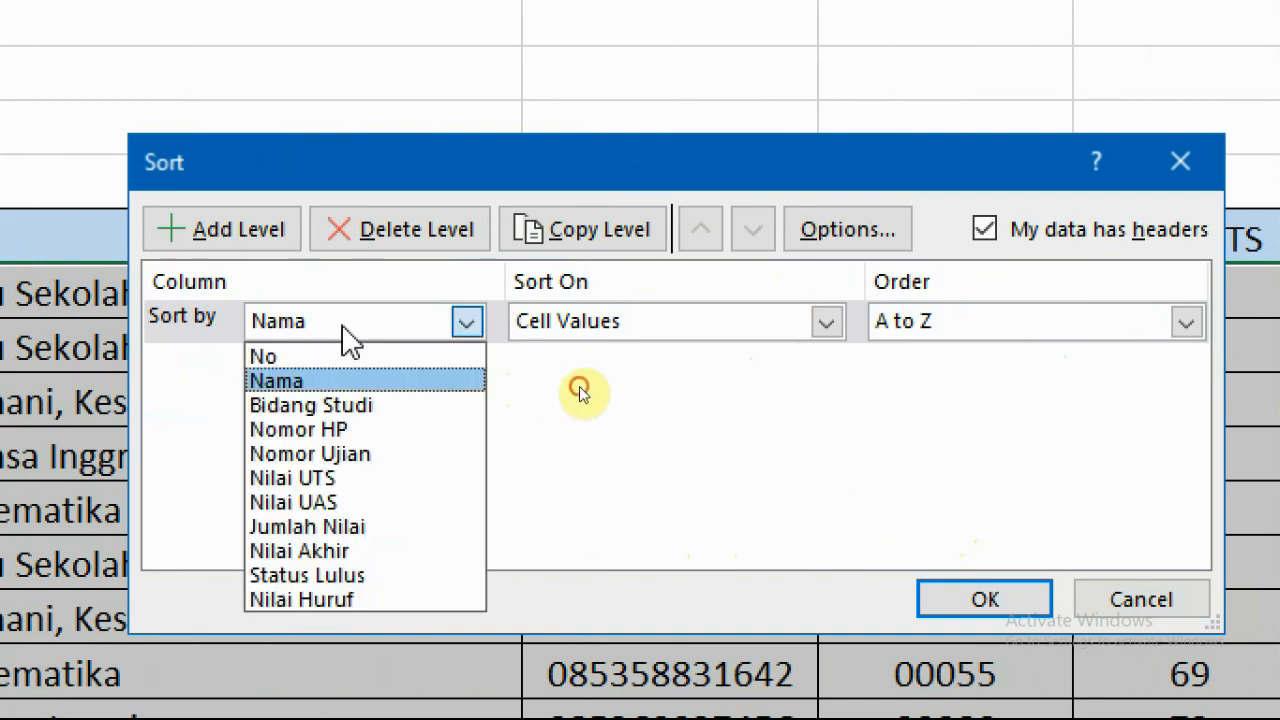
pyautogui.click(192, 385)
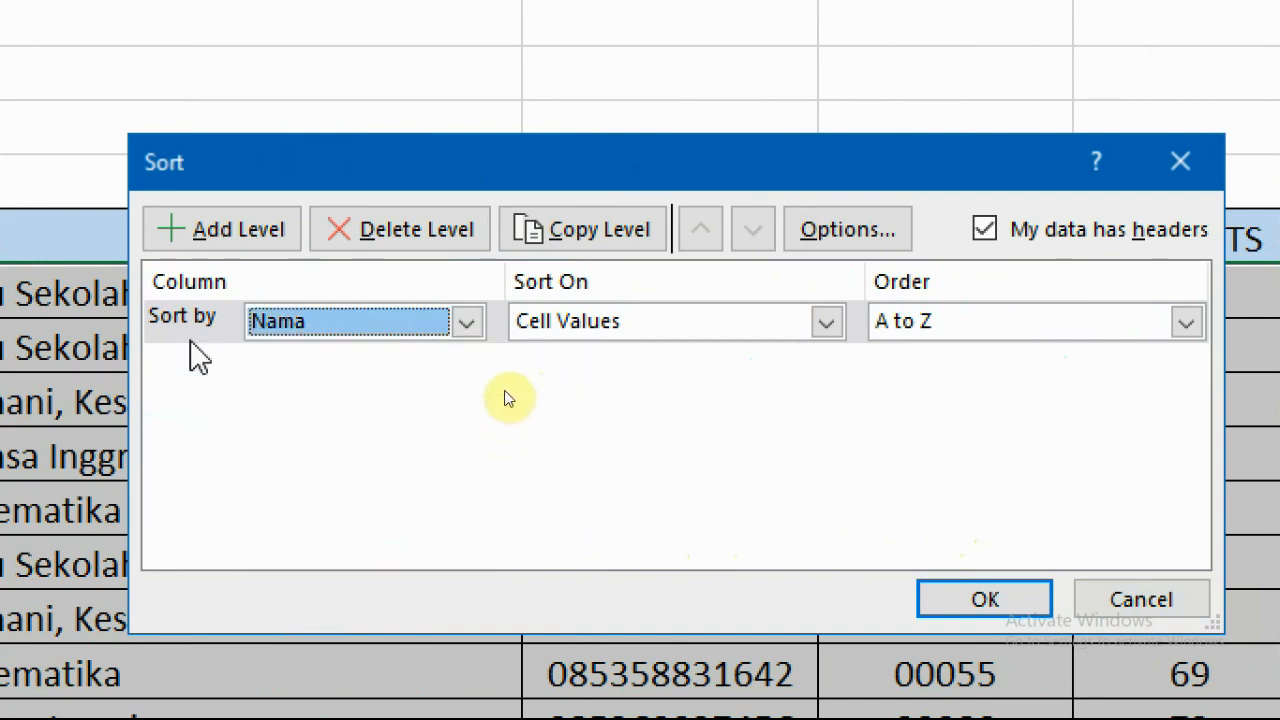
pyautogui.click(371, 325)
pyautogui.click(449, 408)
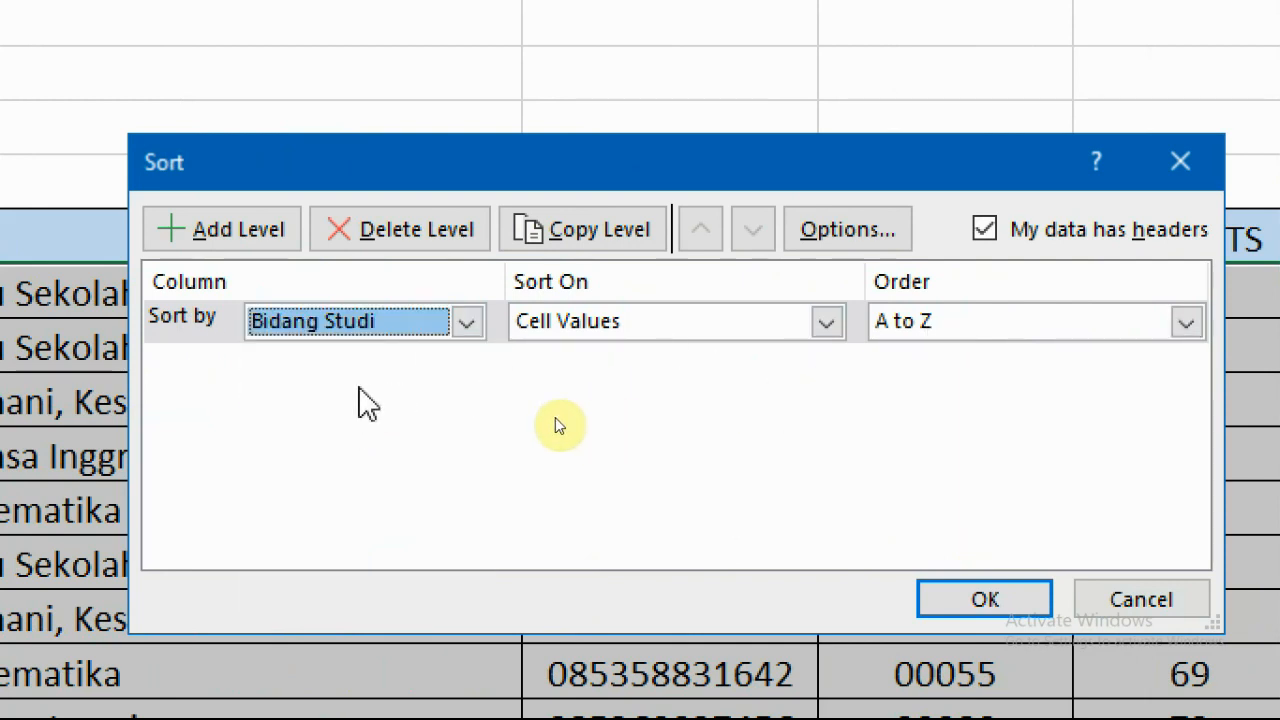
# Step: Add a second sort level on Nama by cell values from A to Z and apply the sort
pyautogui.click(198, 228)
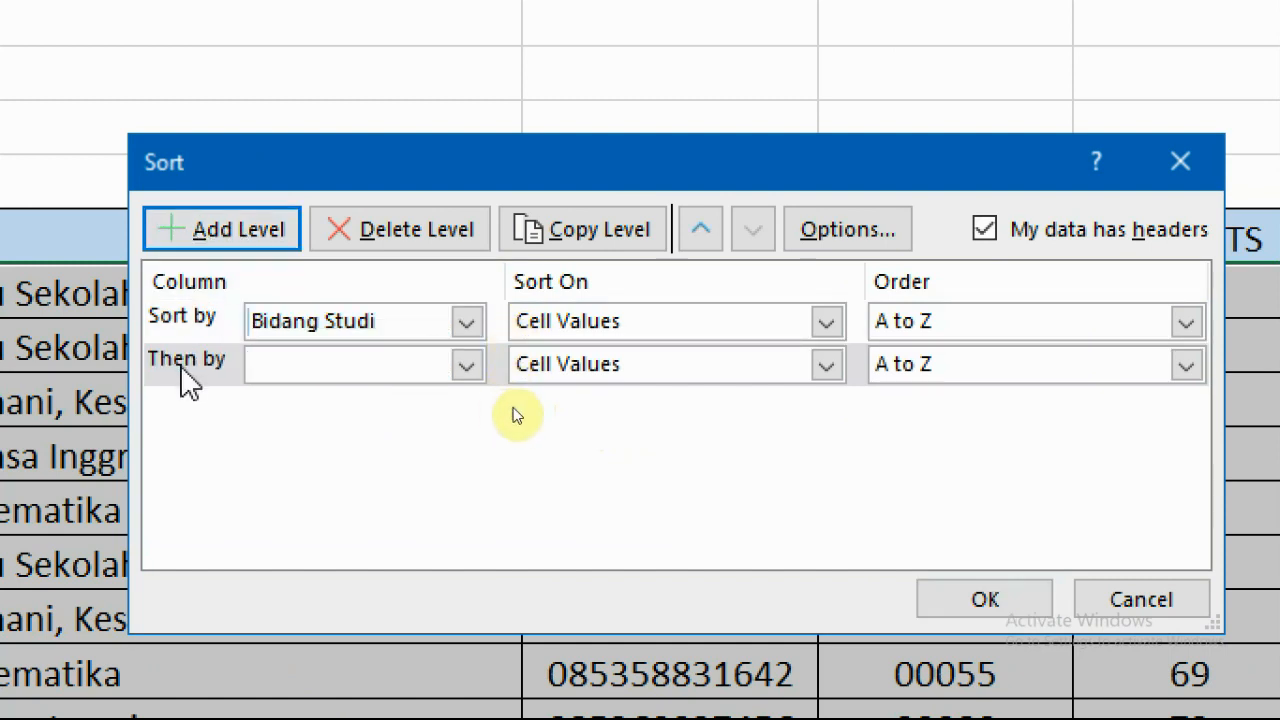
pyautogui.click(301, 363)
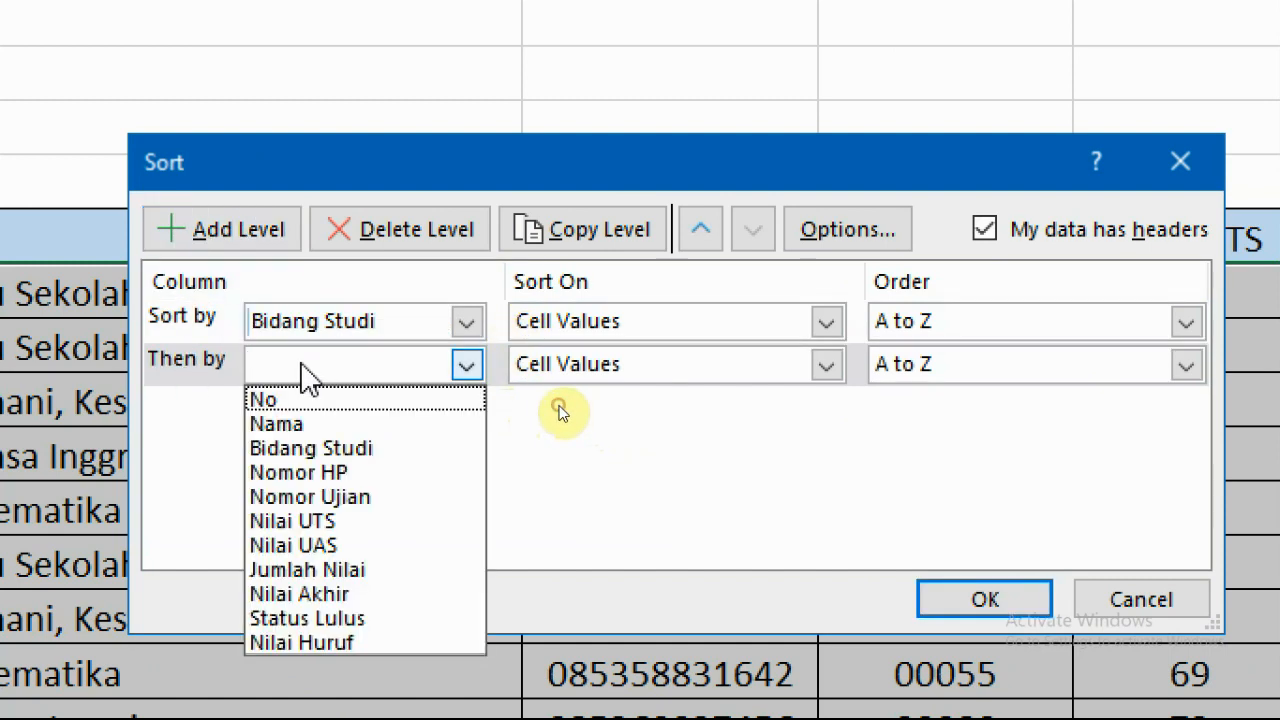
pyautogui.click(300, 423)
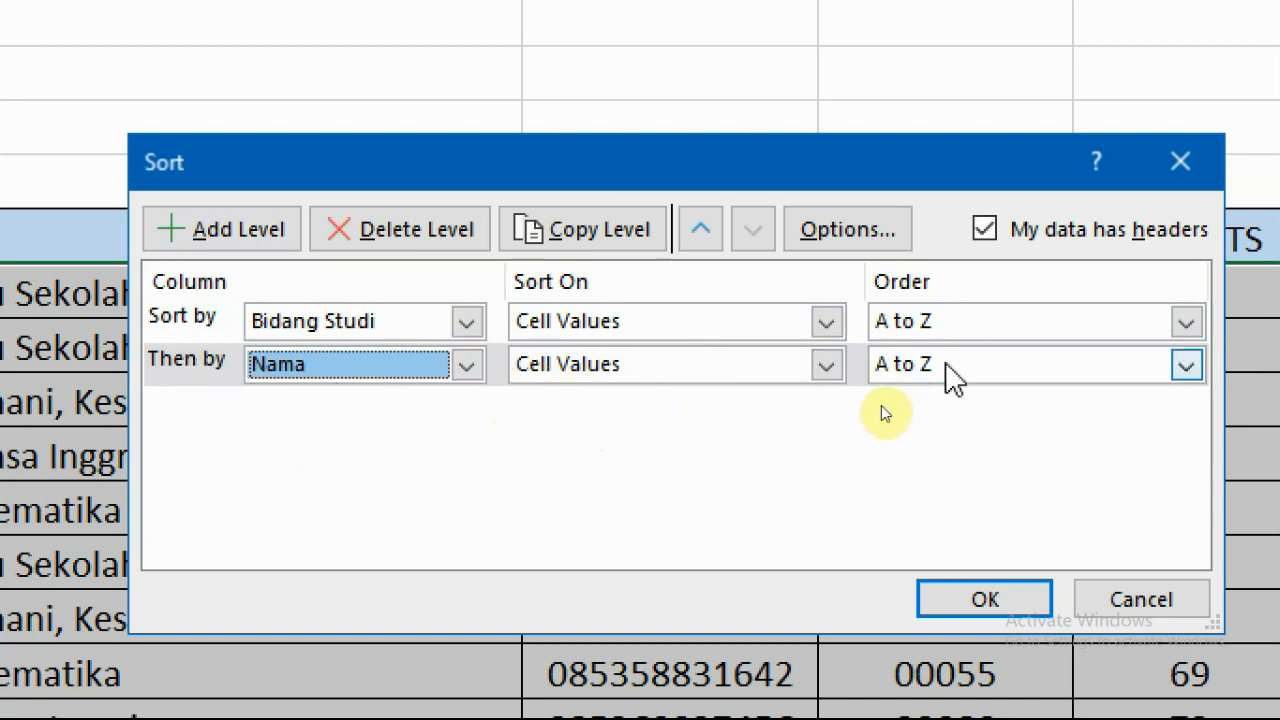
pyautogui.click(985, 600)
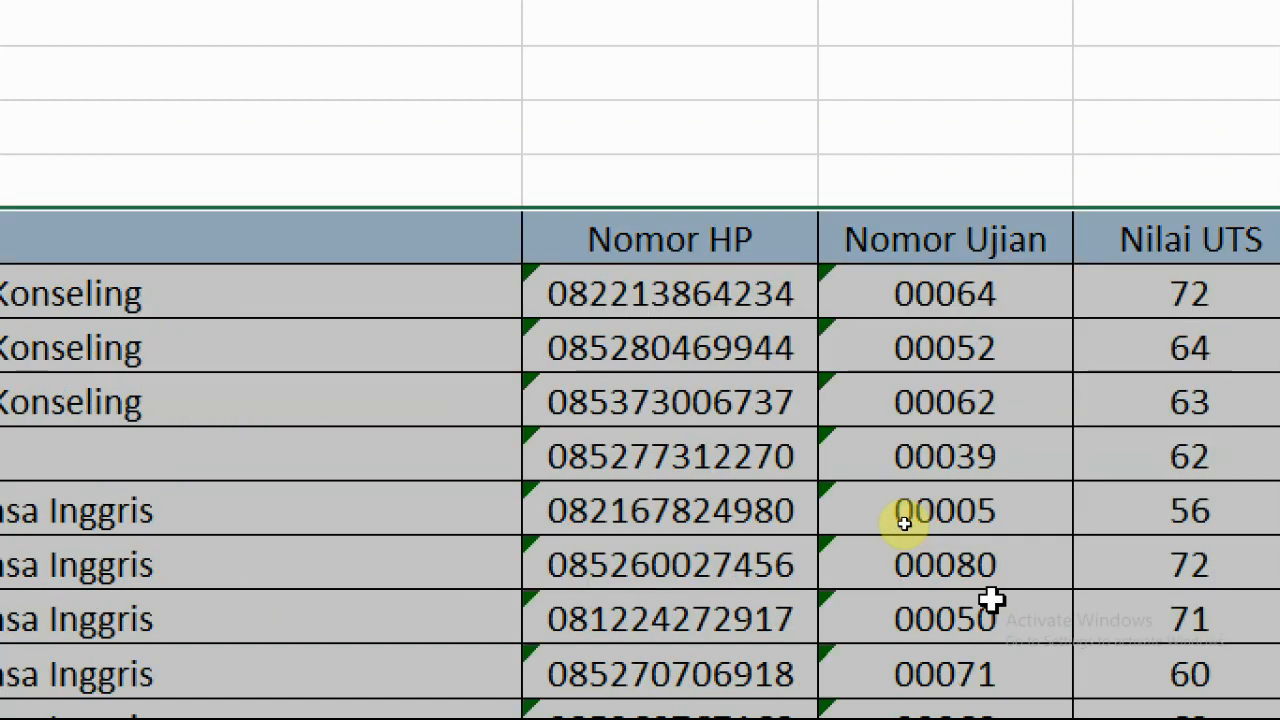
# Step: Compare the Nama order within the Bimbingan dan Konseling and Kuliner groups
pyautogui.click(347, 440)
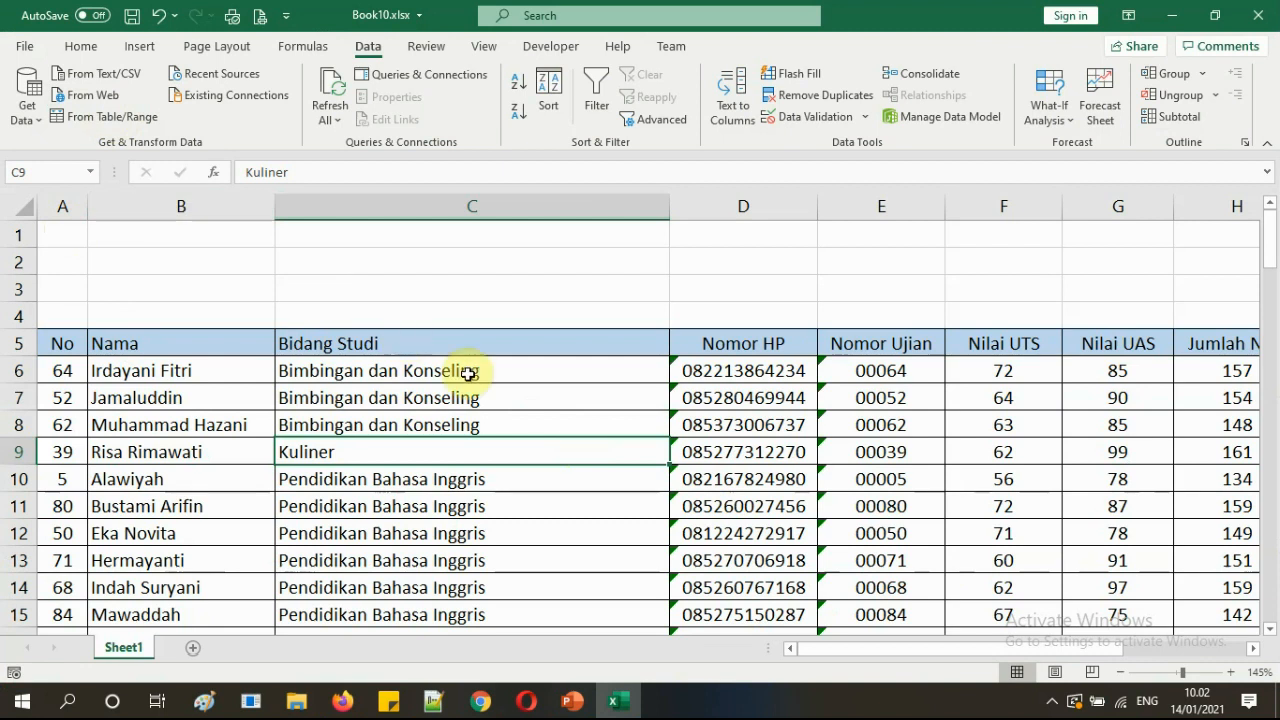
pyautogui.click(526, 314)
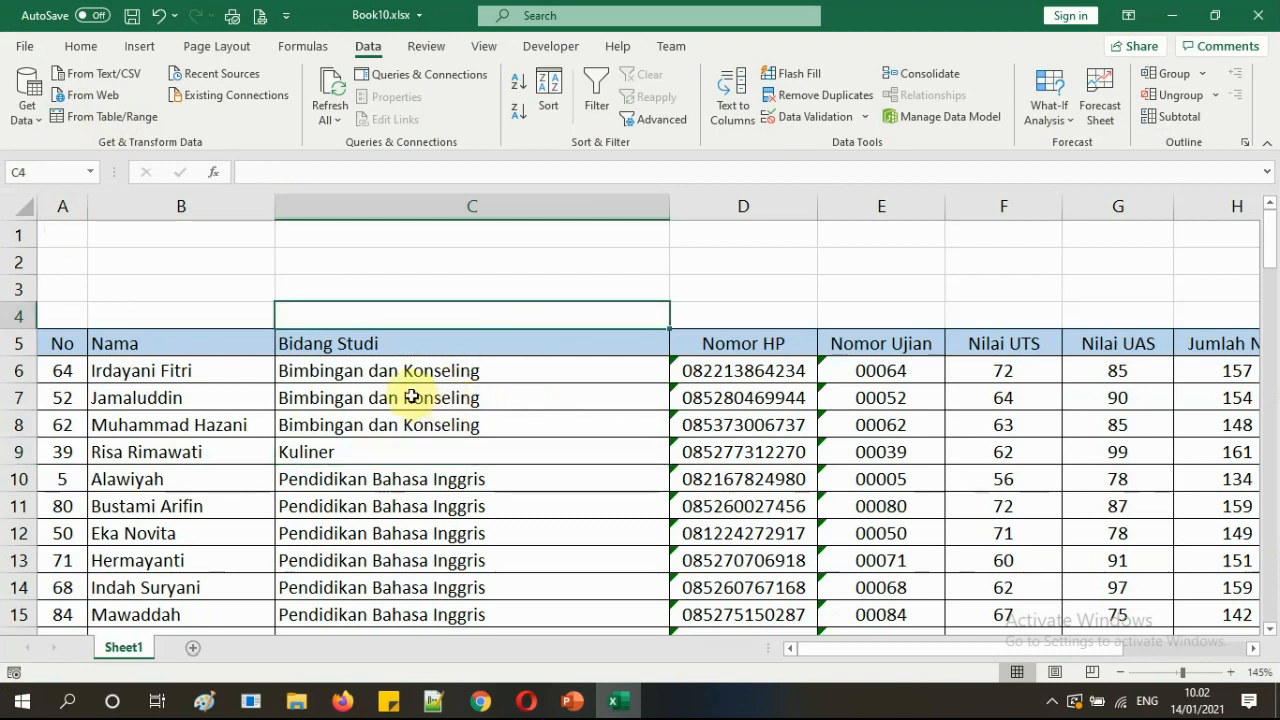
pyautogui.moveTo(411, 381); pyautogui.dragTo(414, 420)
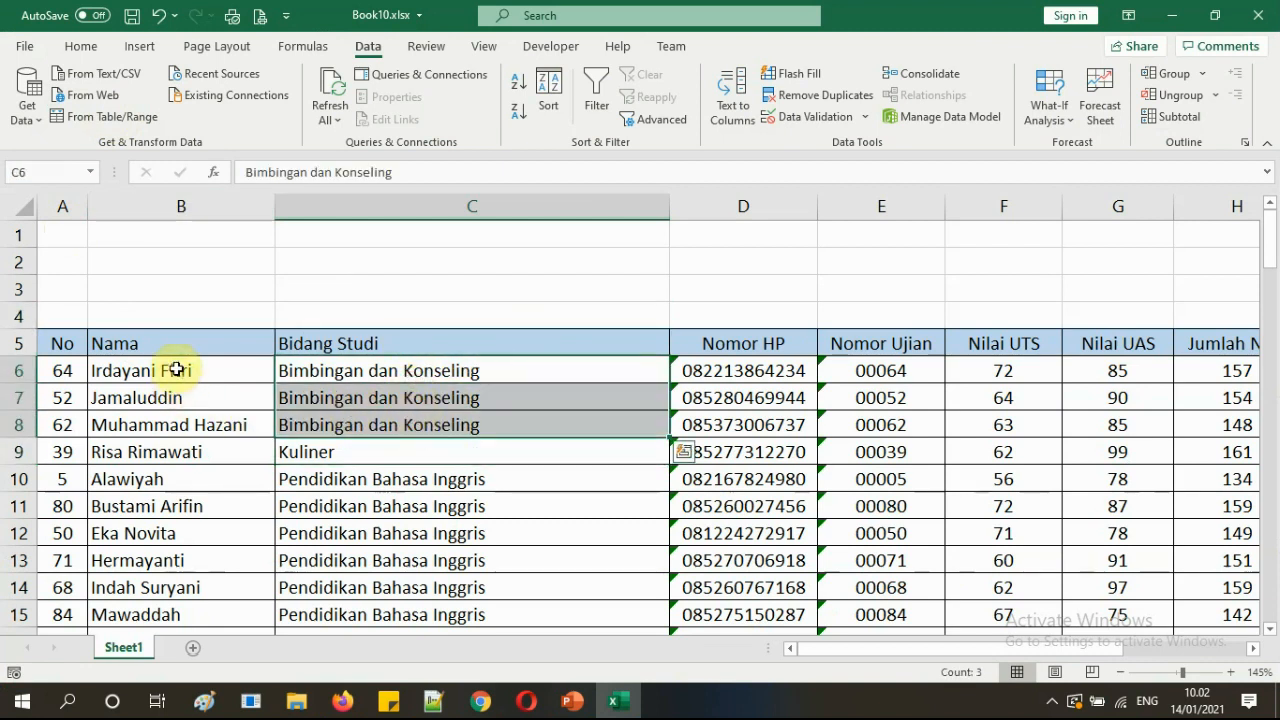
pyautogui.moveTo(176, 370); pyautogui.dragTo(173, 418)
pyautogui.click(338, 452)
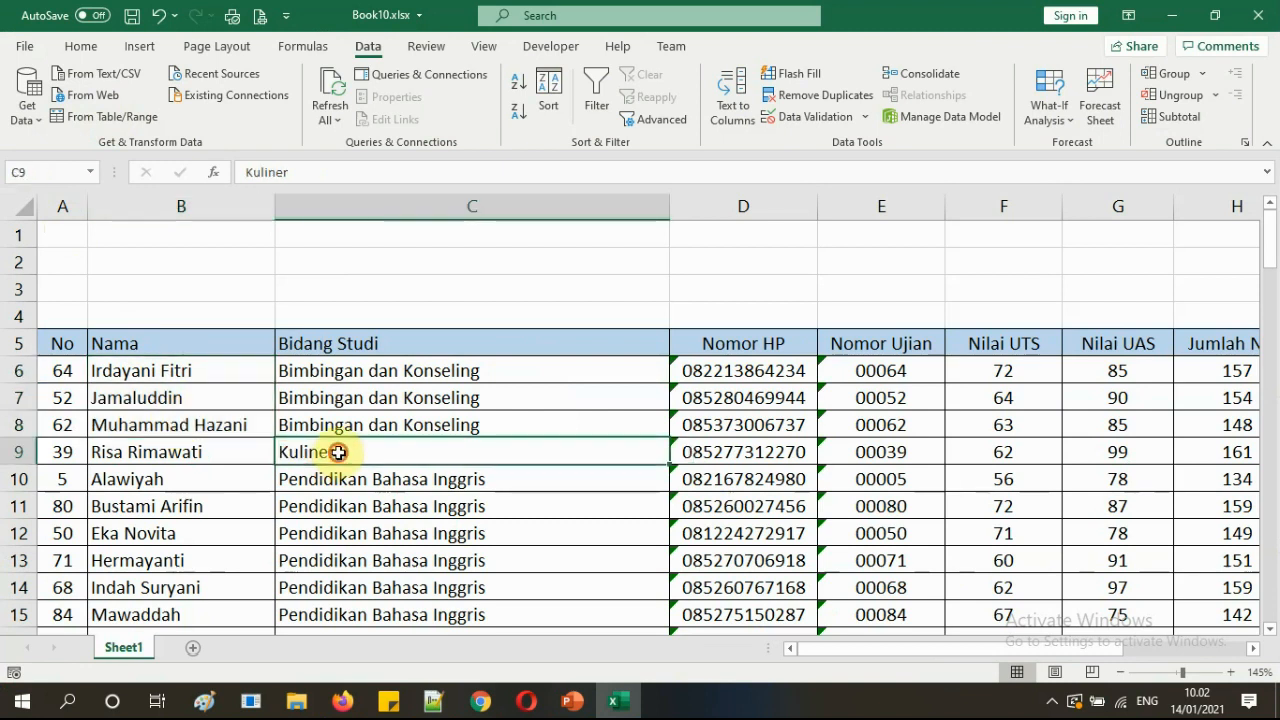
pyautogui.click(224, 451)
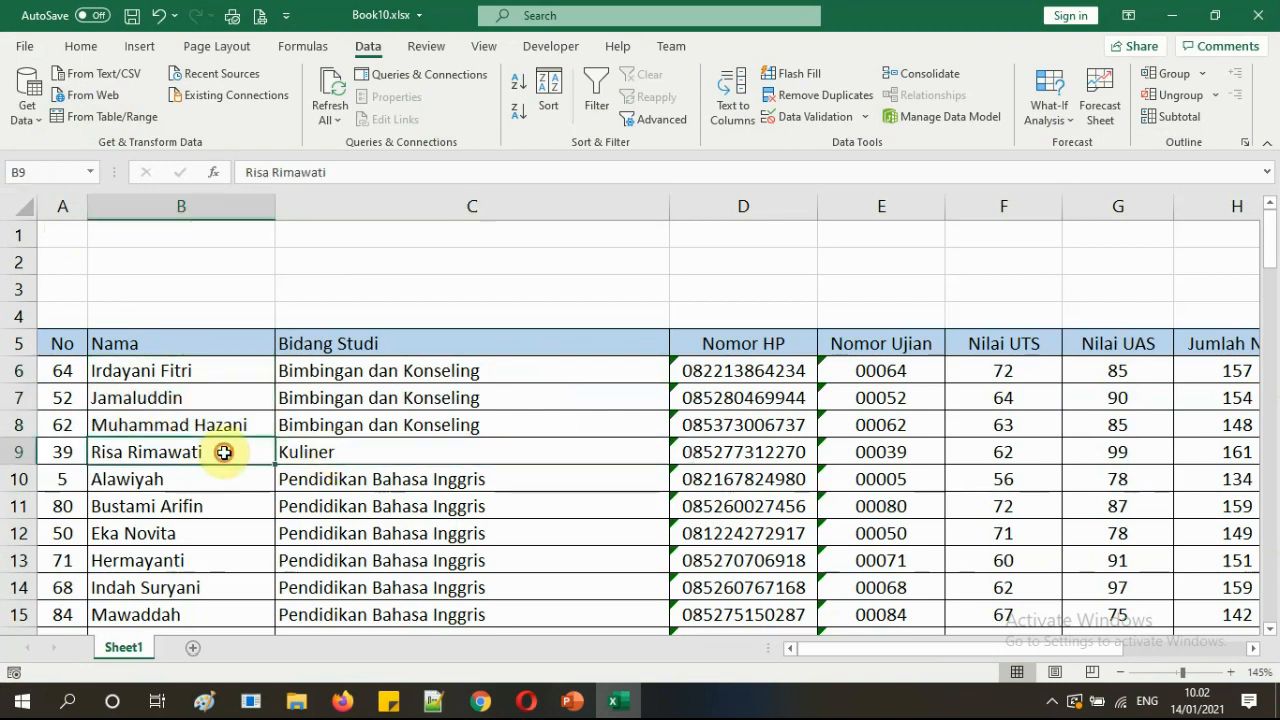
# Step: Check the Nama order within the Pendidikan Bahasa Inggris group from its first to its last row
pyautogui.click(430, 484)
pyautogui.moveTo(482, 484); pyautogui.dragTo(466, 506)
pyautogui.scroll(4, 543, 514)
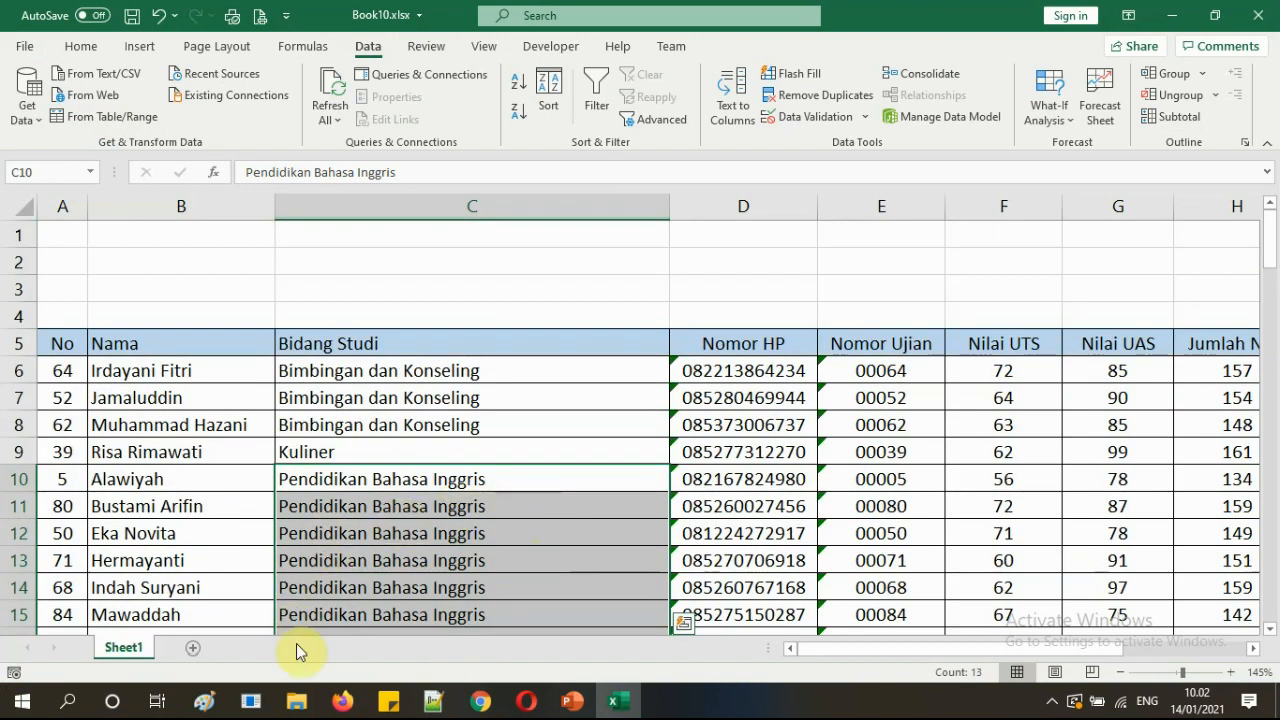
pyautogui.scroll(-3, 297, 598)
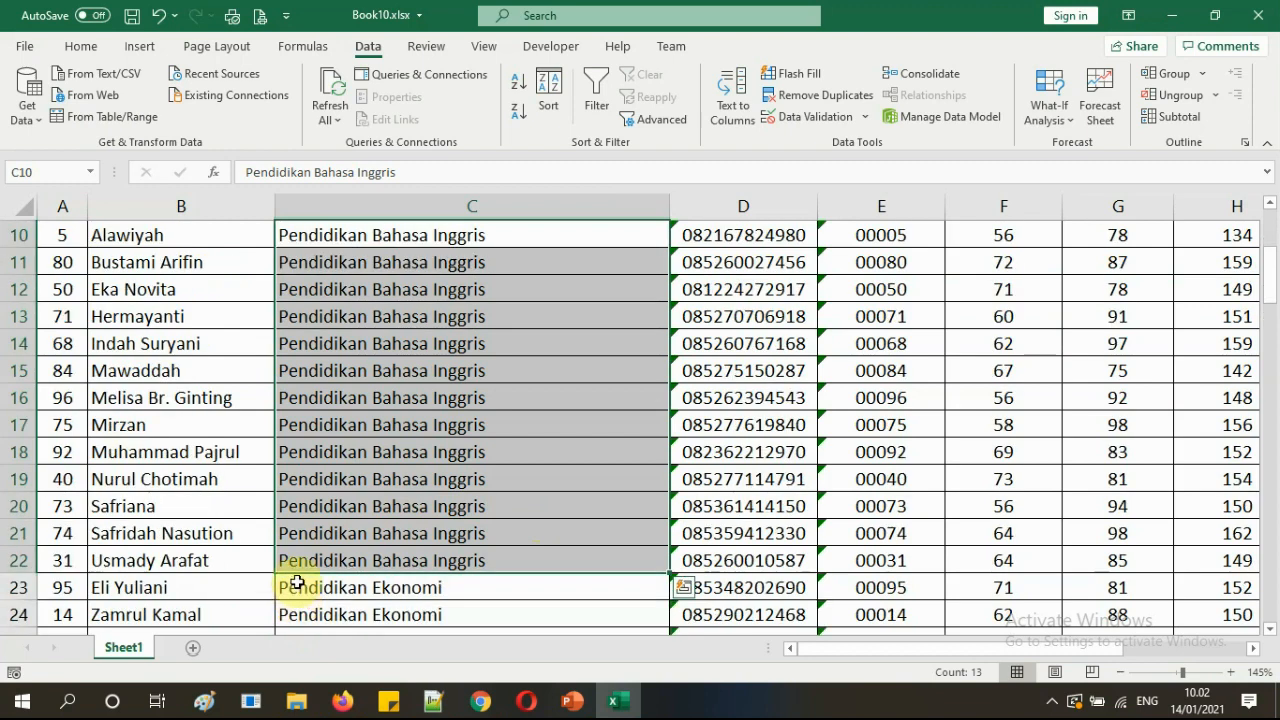
pyautogui.hotkey('ctrl', 'q')
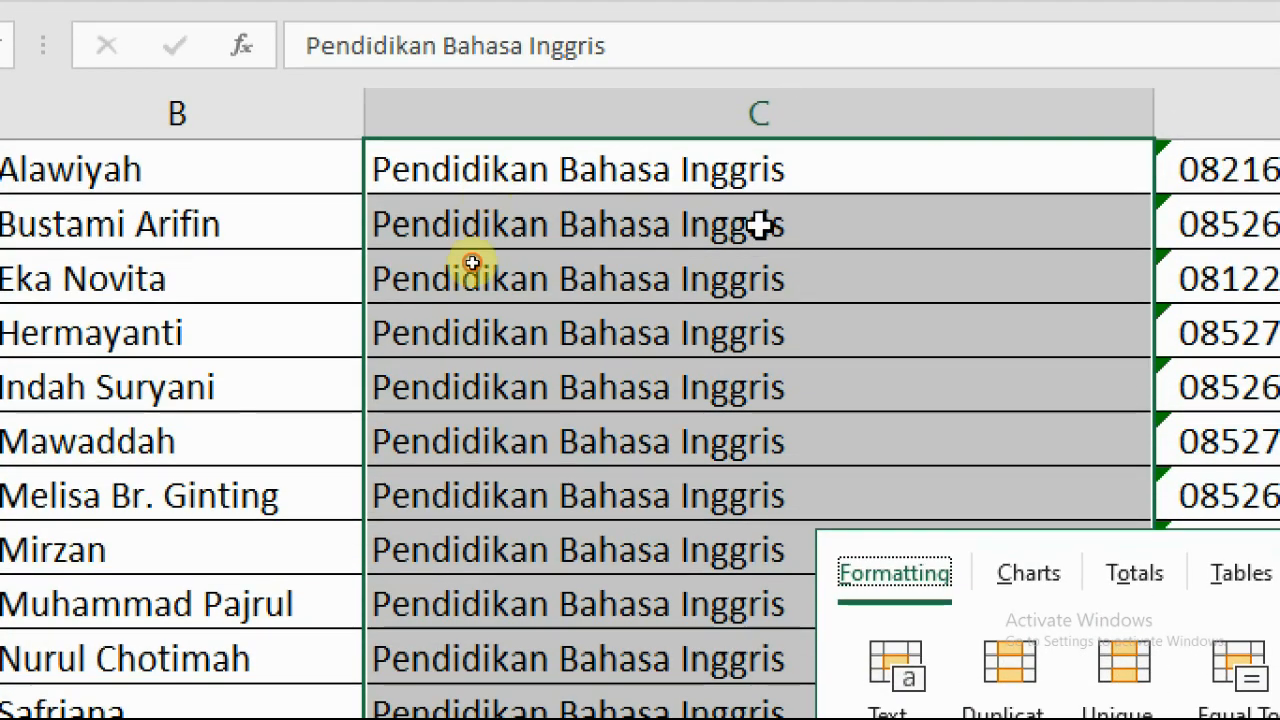
pyautogui.click(760, 171)
pyautogui.scroll(1, 751, 228)
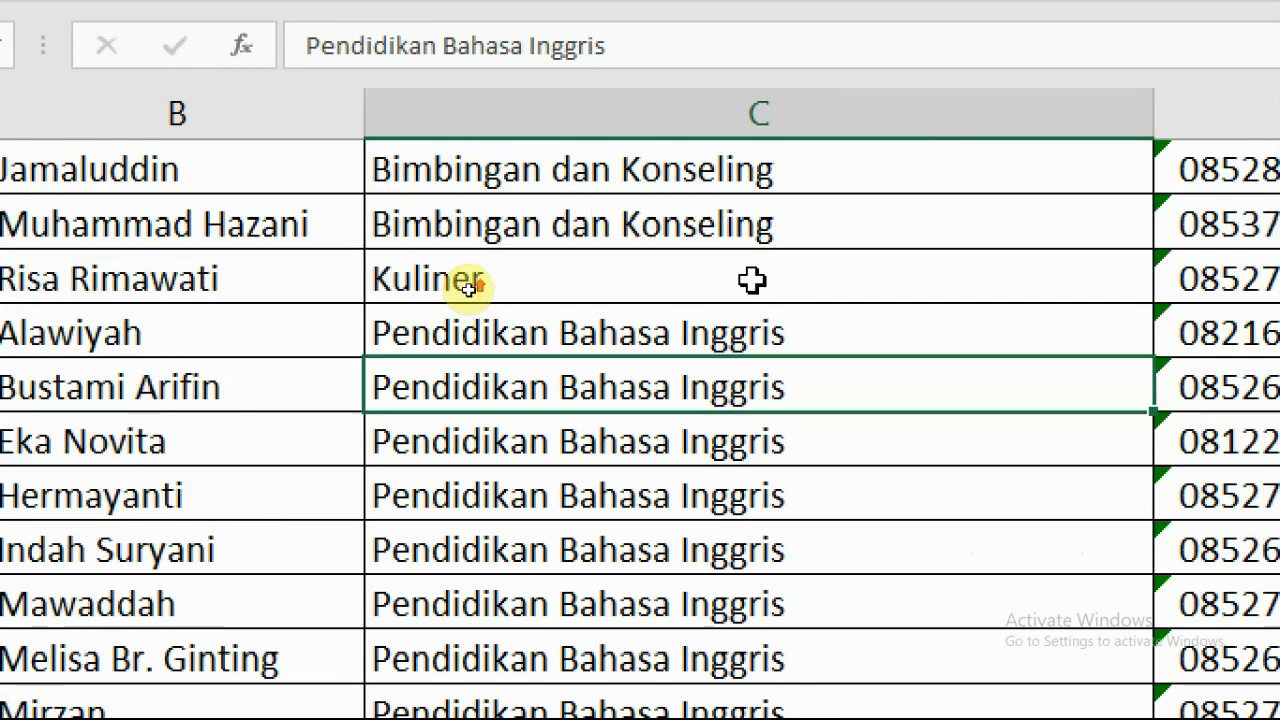
pyautogui.click(283, 330)
pyautogui.click(274, 394)
pyautogui.click(274, 443)
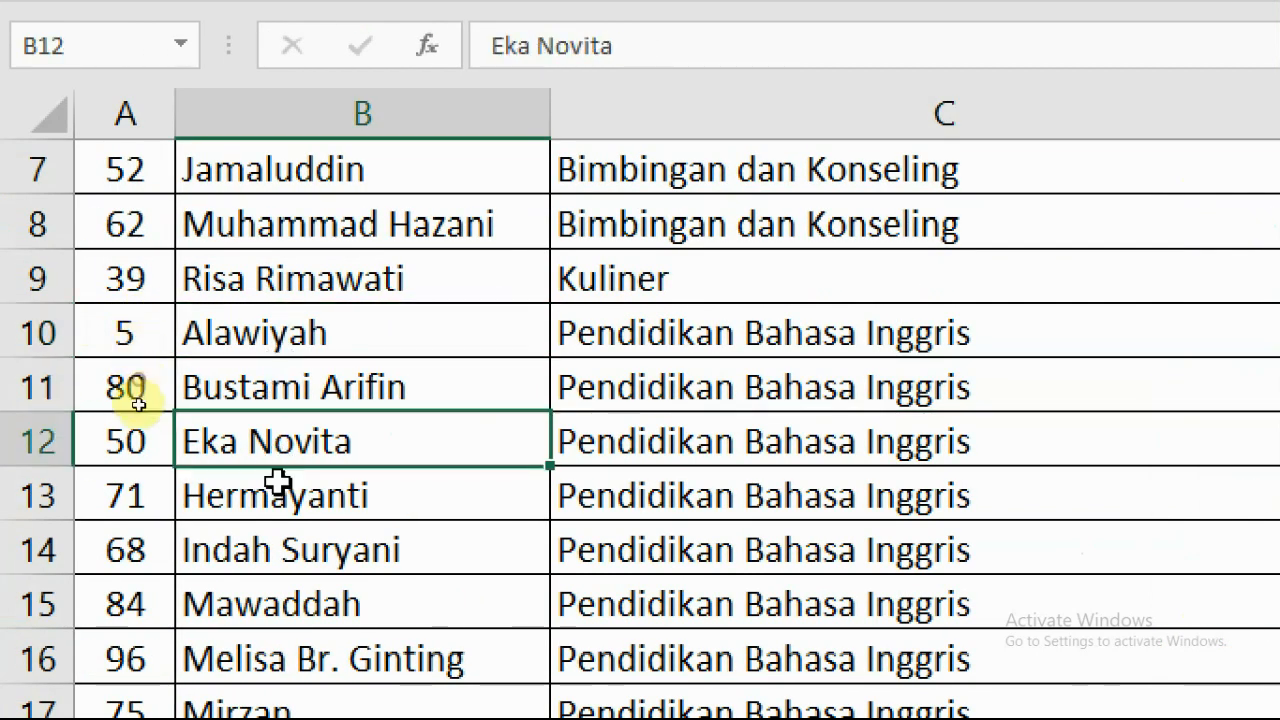
pyautogui.scroll(-2, 284, 576)
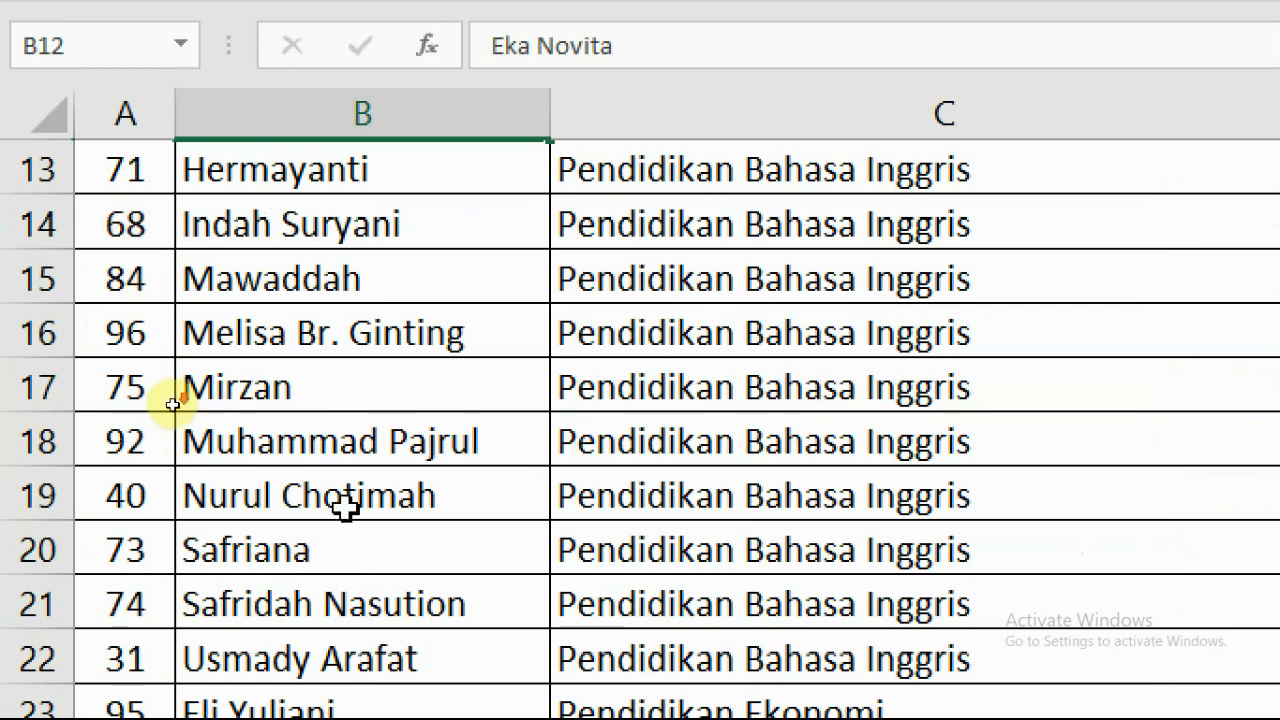
pyautogui.scroll(-1, 330, 550)
pyautogui.click(243, 494)
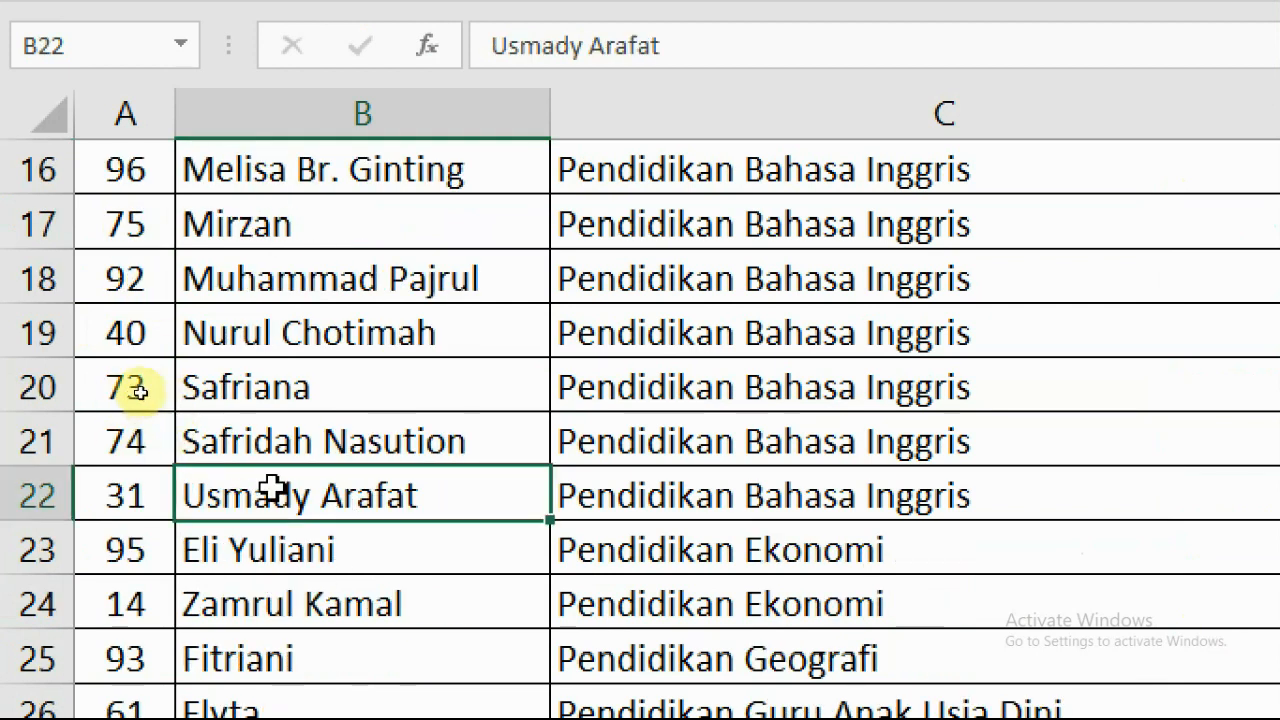
pyautogui.scroll(2, 284, 487)
pyautogui.scroll(2, 284, 487)
# Step: Check the Nama order within the Pendidikan Guru Anak Usia Dini and Pendidikan Guru Sekolah Dasar groups, down to the last row
pyautogui.scroll(-6, 411, 500)
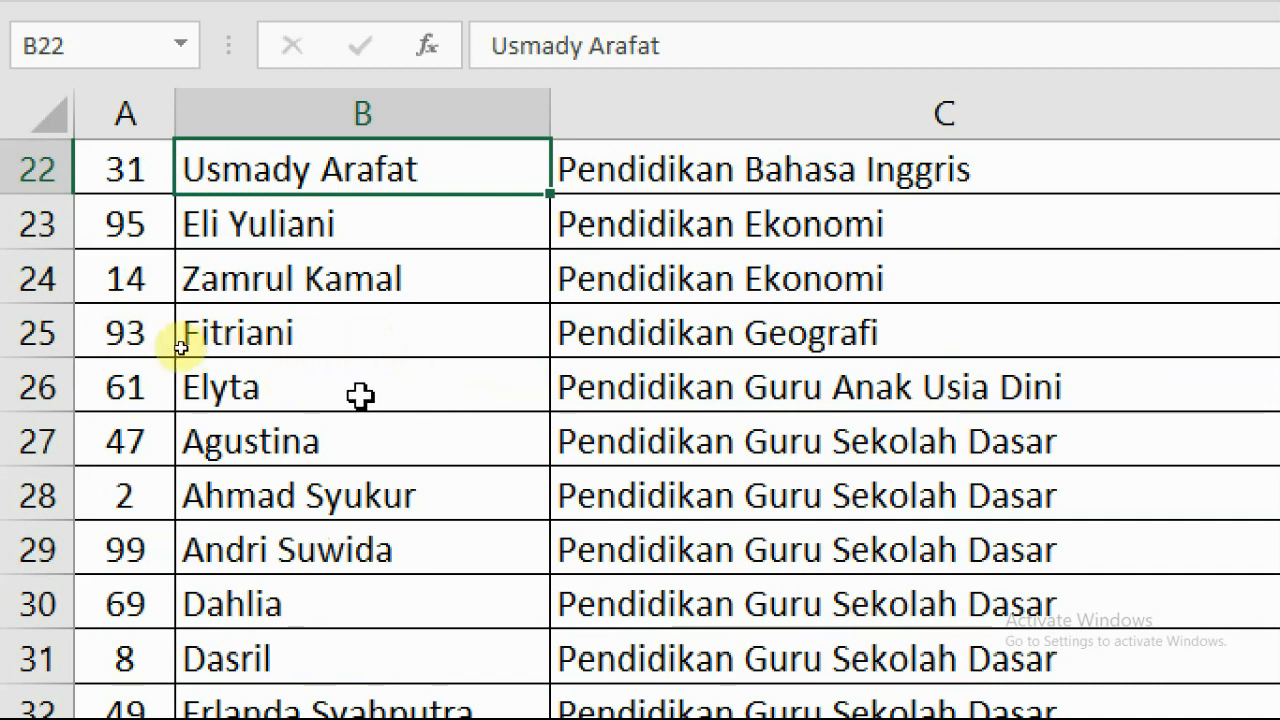
pyautogui.click(721, 390)
pyautogui.click(270, 393)
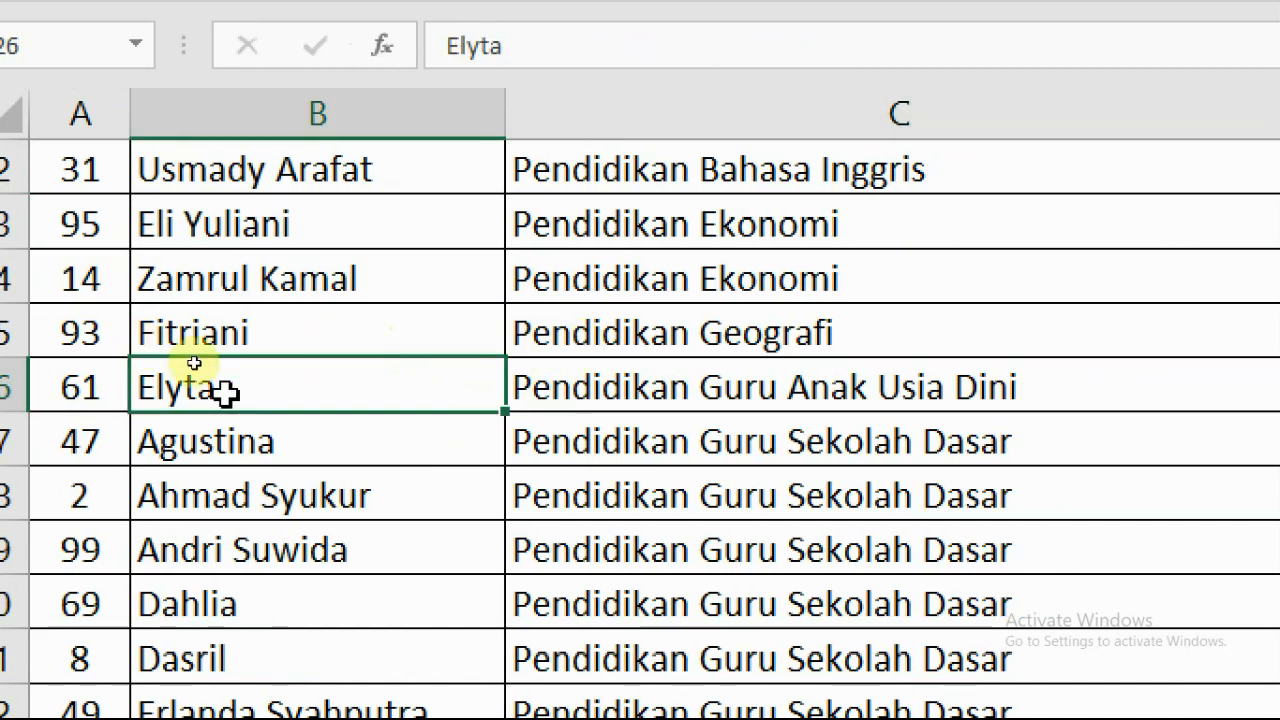
pyautogui.click(645, 442)
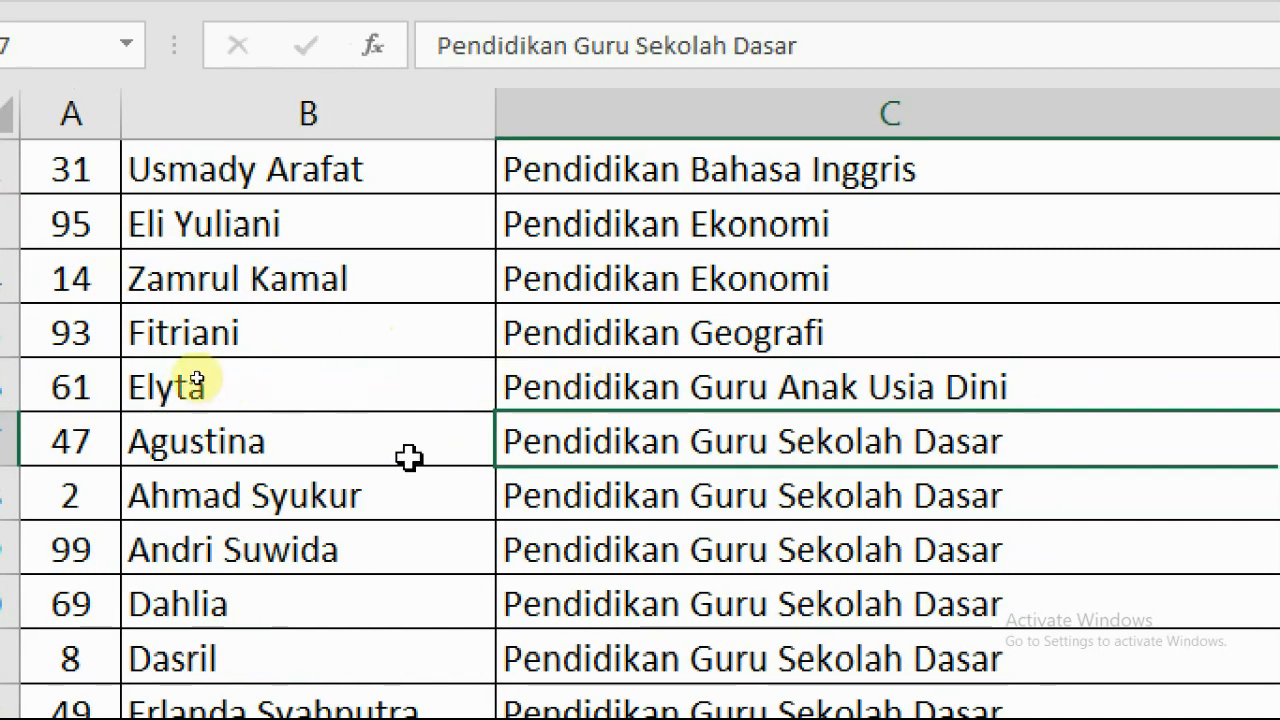
pyautogui.click(263, 446)
pyautogui.click(298, 490)
pyautogui.scroll(-1, 304, 488)
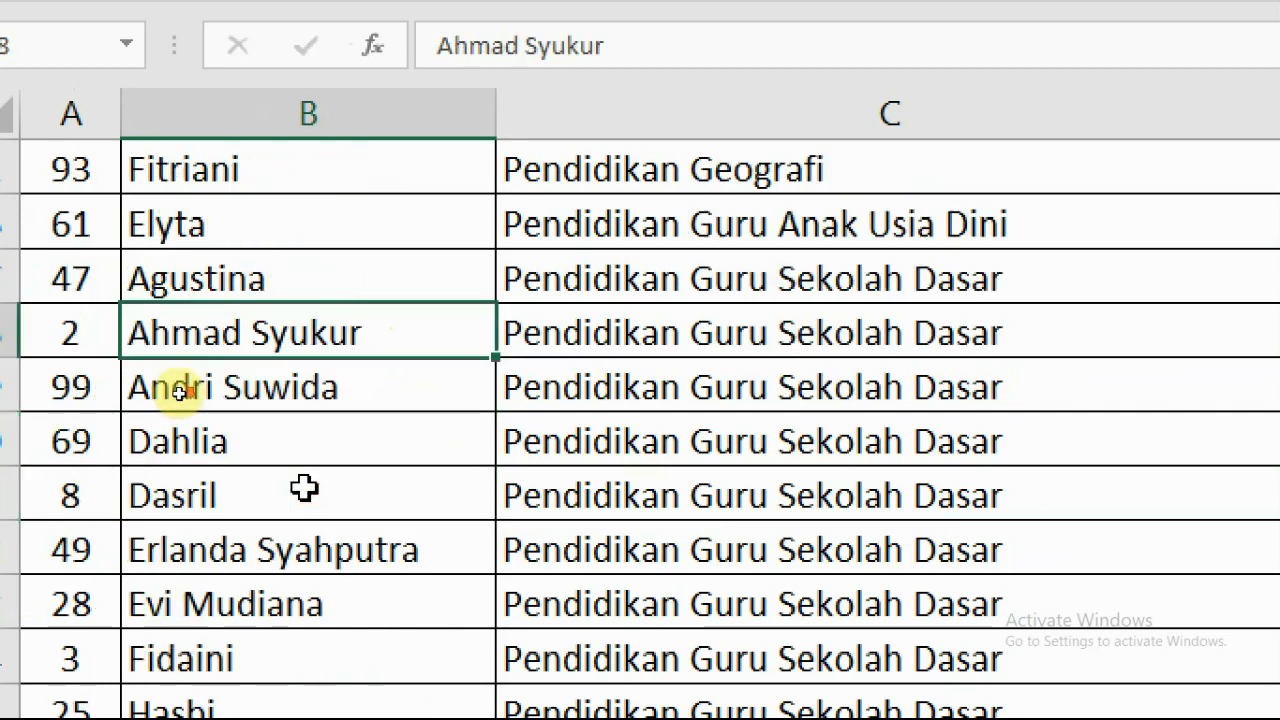
pyautogui.scroll(-20, 304, 488)
pyautogui.click(355, 488)
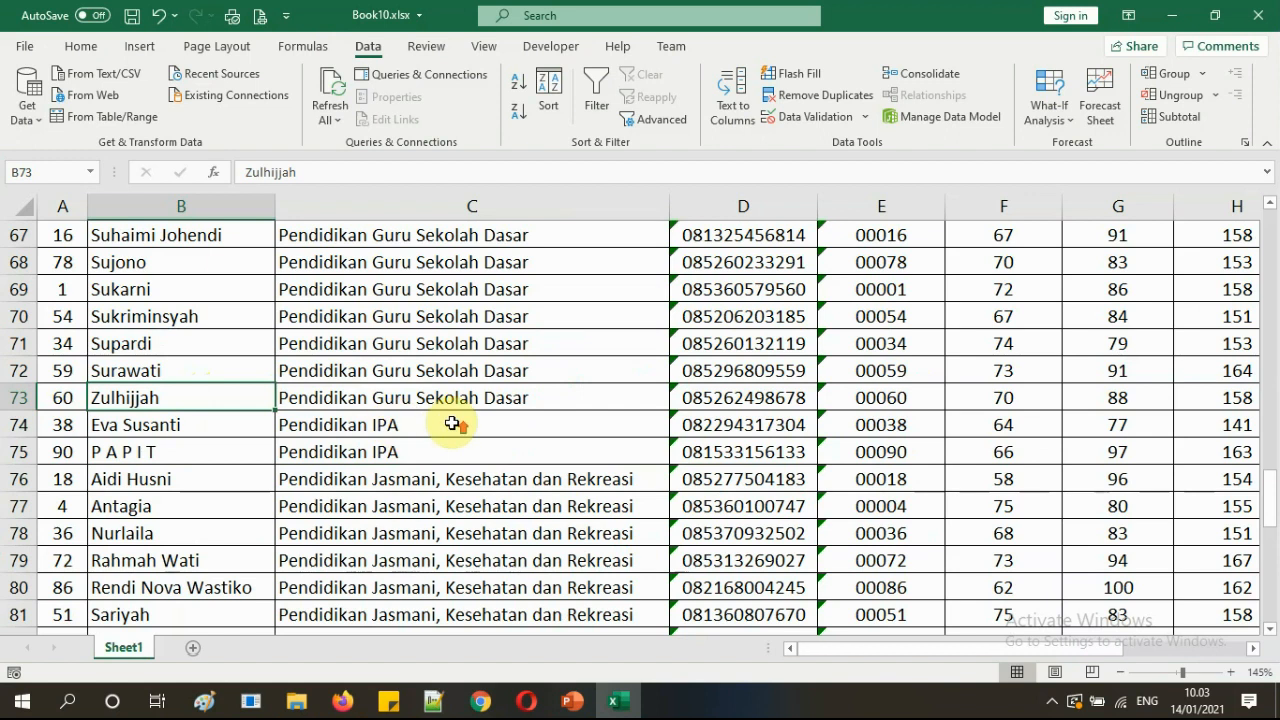
# Step: Renumber the No column by entering 1 in A6 and 2 in A7 and filling the series down to the last row
pyautogui.scroll(20, 848, 545)
pyautogui.moveTo(814, 650); pyautogui.dragTo(778, 648)
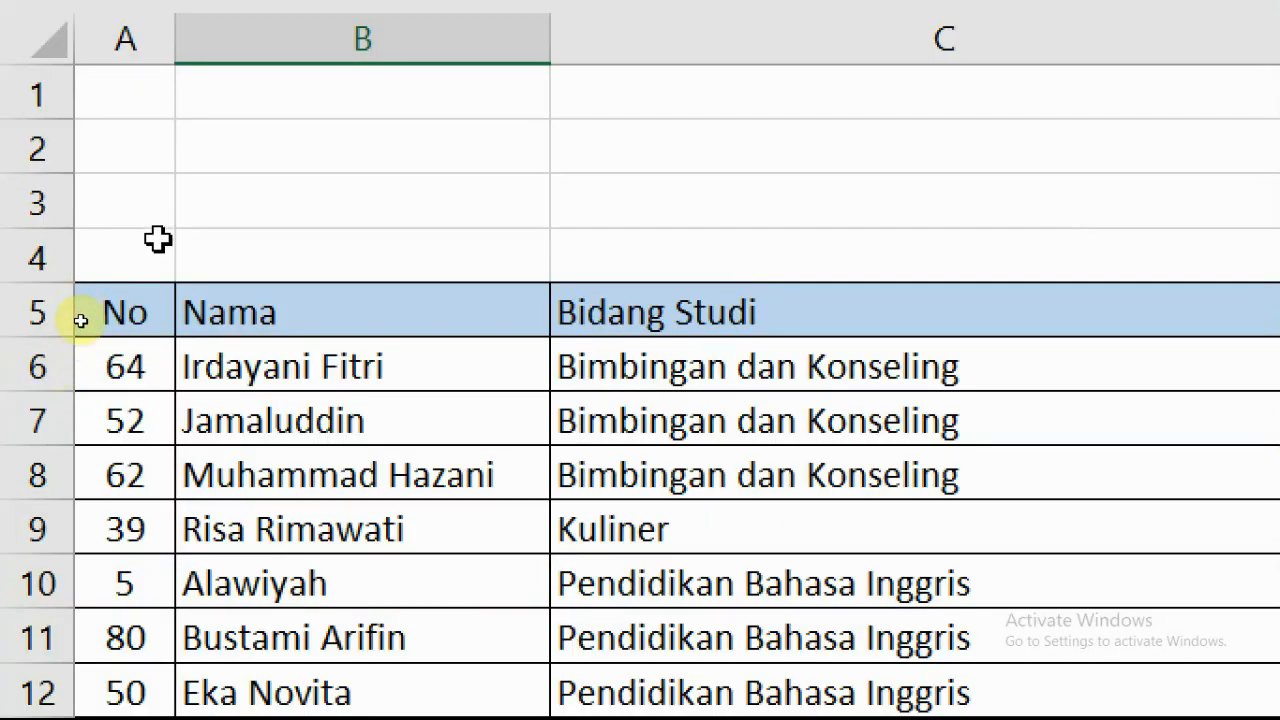
pyautogui.click(120, 362)
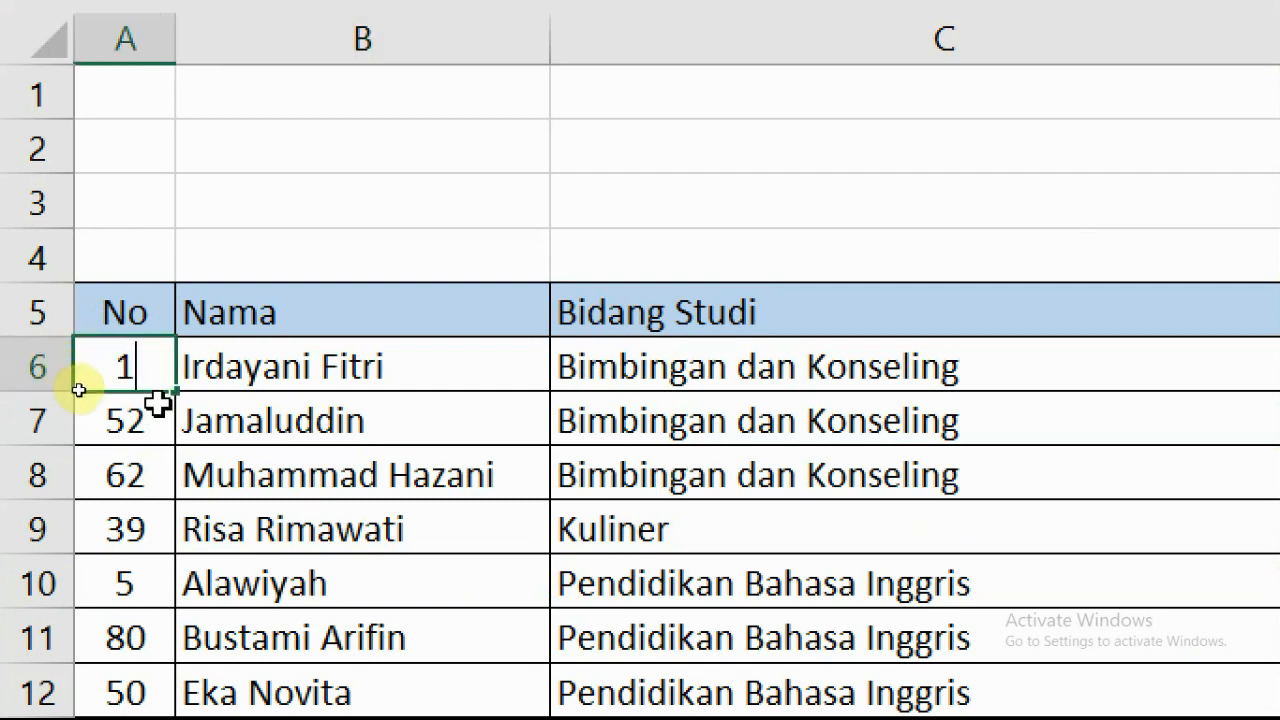
pyautogui.click(154, 422)
pyautogui.write('2')
pyautogui.moveTo(143, 355); pyautogui.dragTo(143, 415)
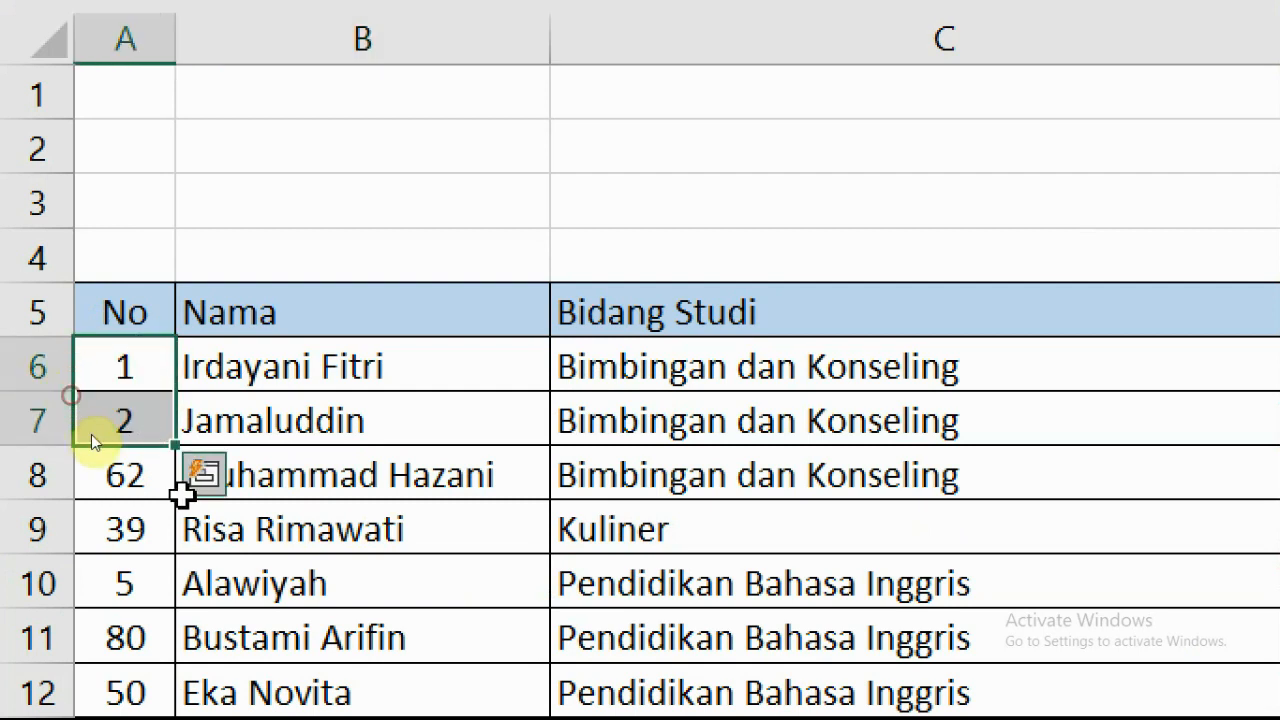
pyautogui.doubleClick(175, 445)
pyautogui.click(150, 350)
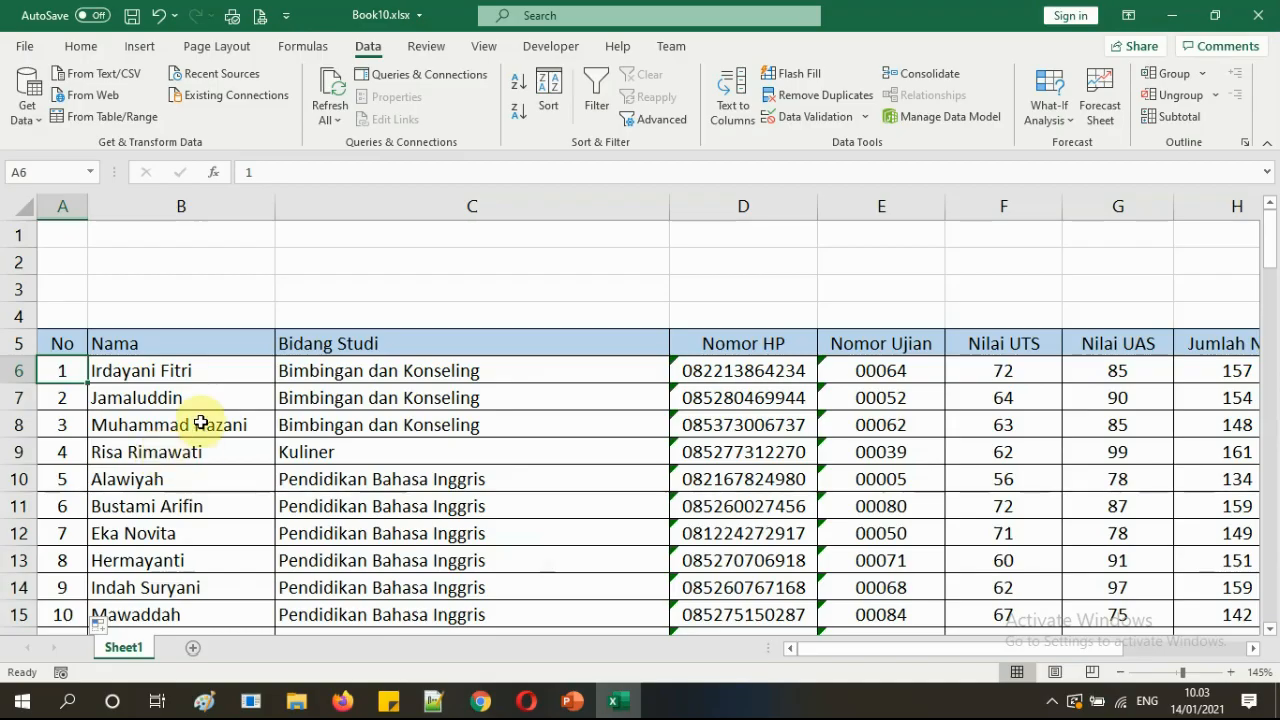
pyautogui.click(201, 423)
pyautogui.click(486, 441)
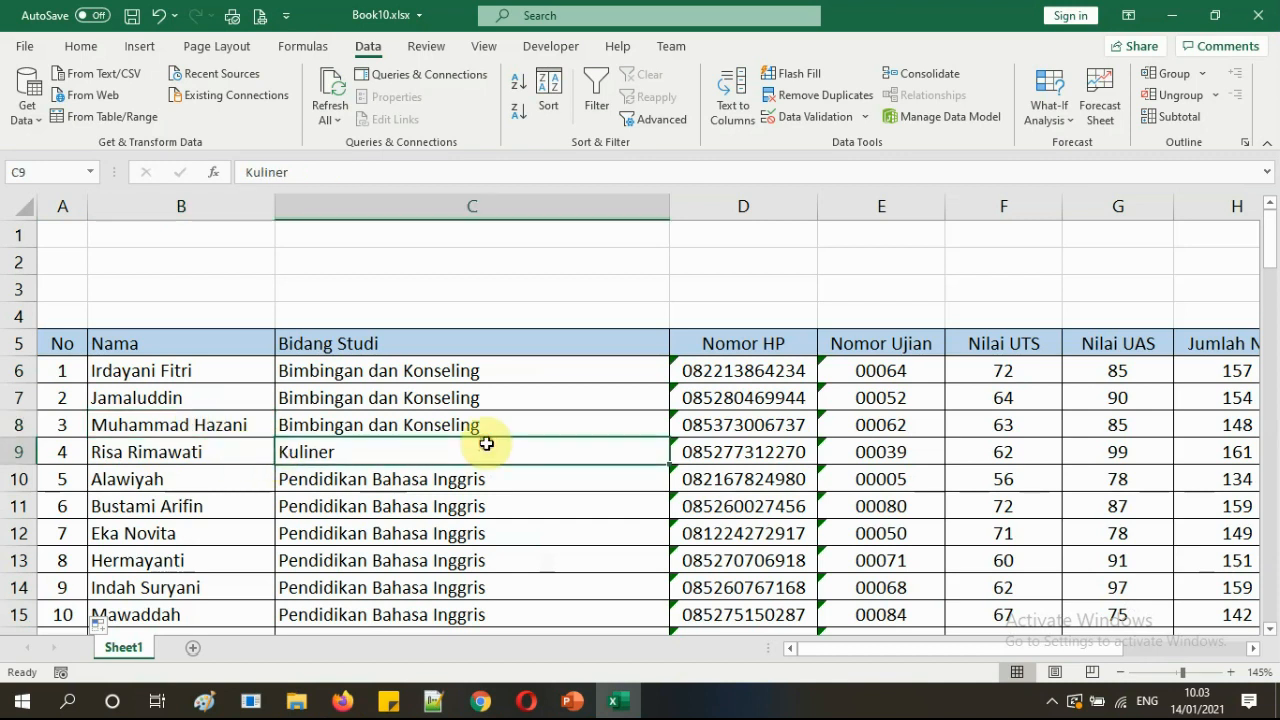
# Step: Centre the Nilai Huruf values horizontally from K6 down to the last row
pyautogui.moveTo(858, 650); pyautogui.dragTo(709, 640)
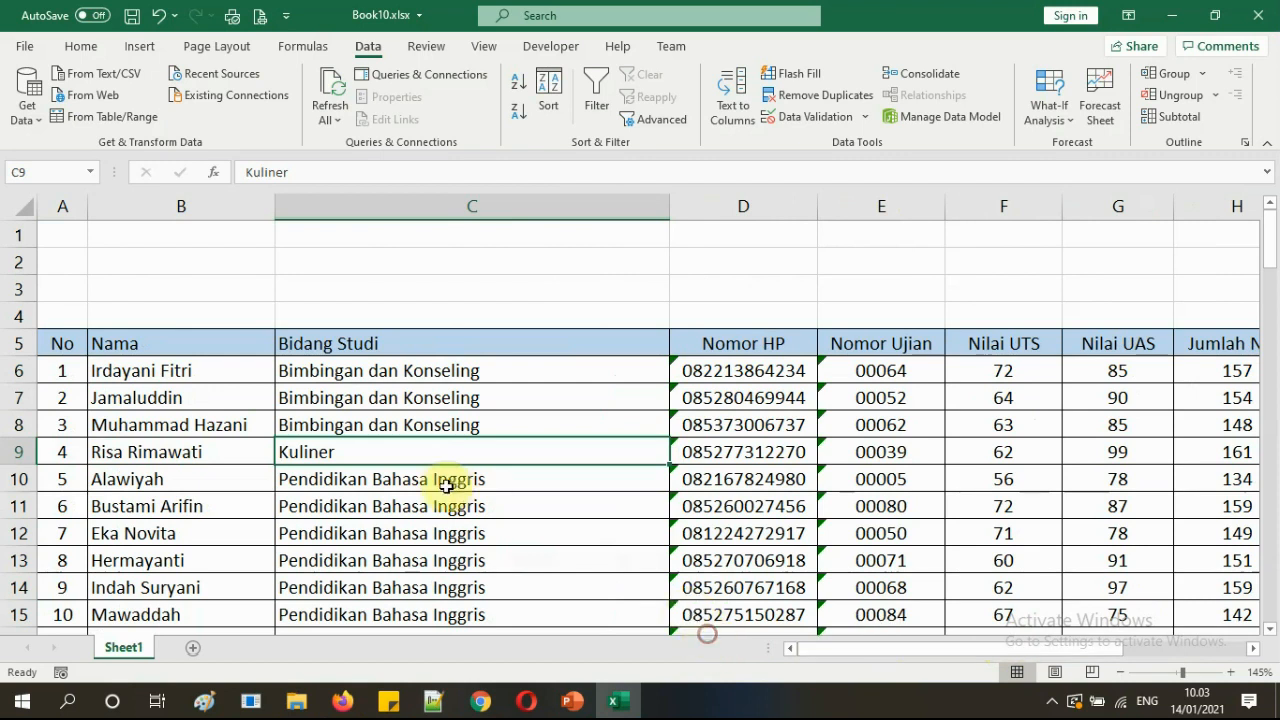
pyautogui.moveTo(952, 651); pyautogui.dragTo(1150, 646)
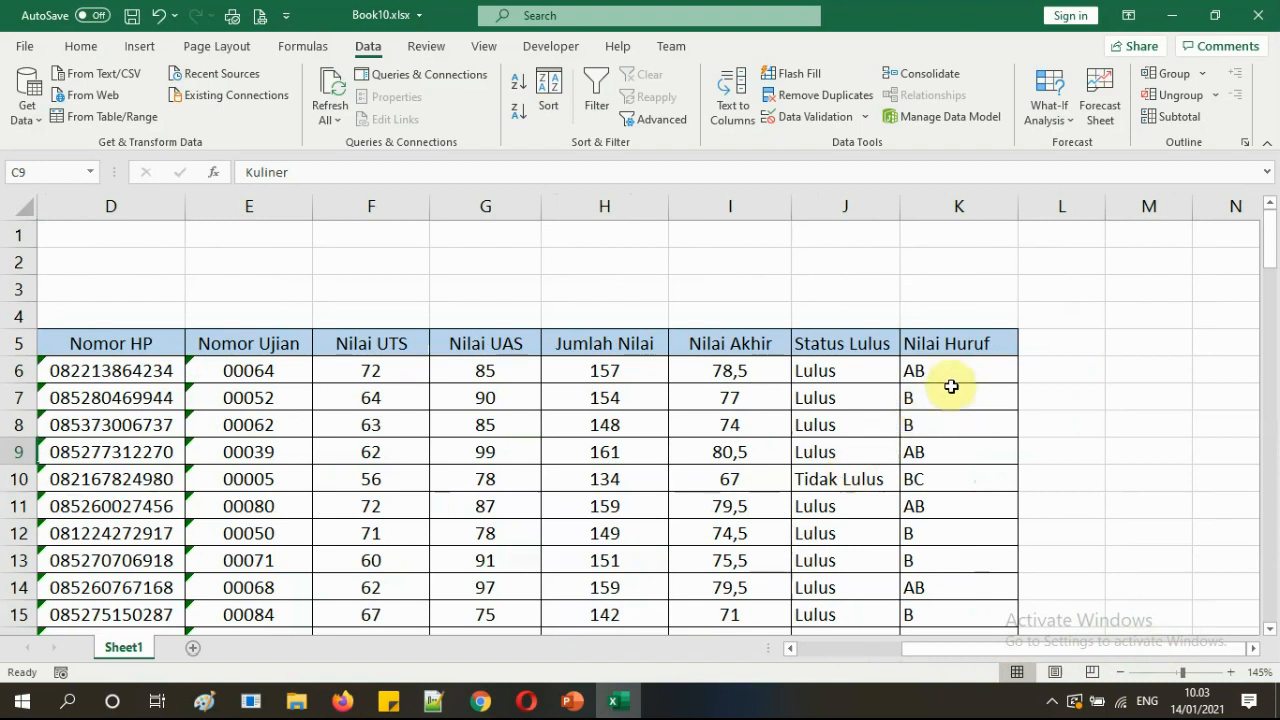
pyautogui.moveTo(947, 372); pyautogui.dragTo(944, 534)
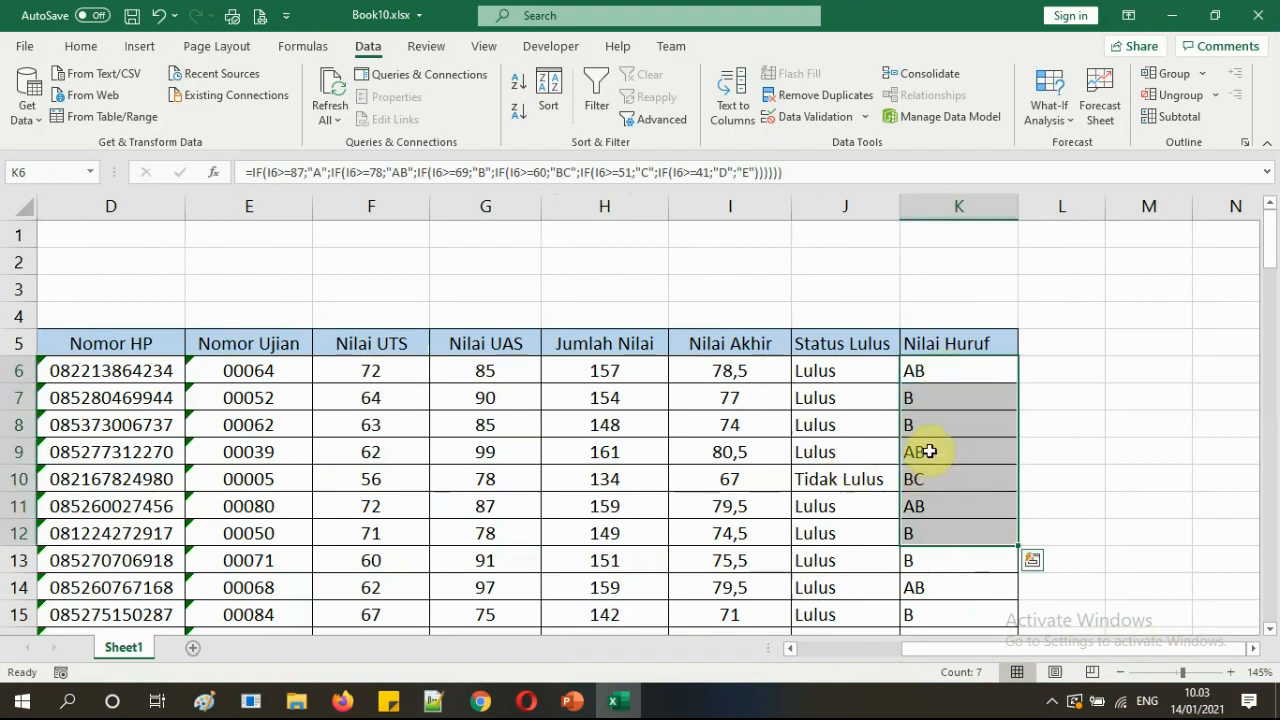
pyautogui.hotkey('ctrl', 'shift', 'Down')
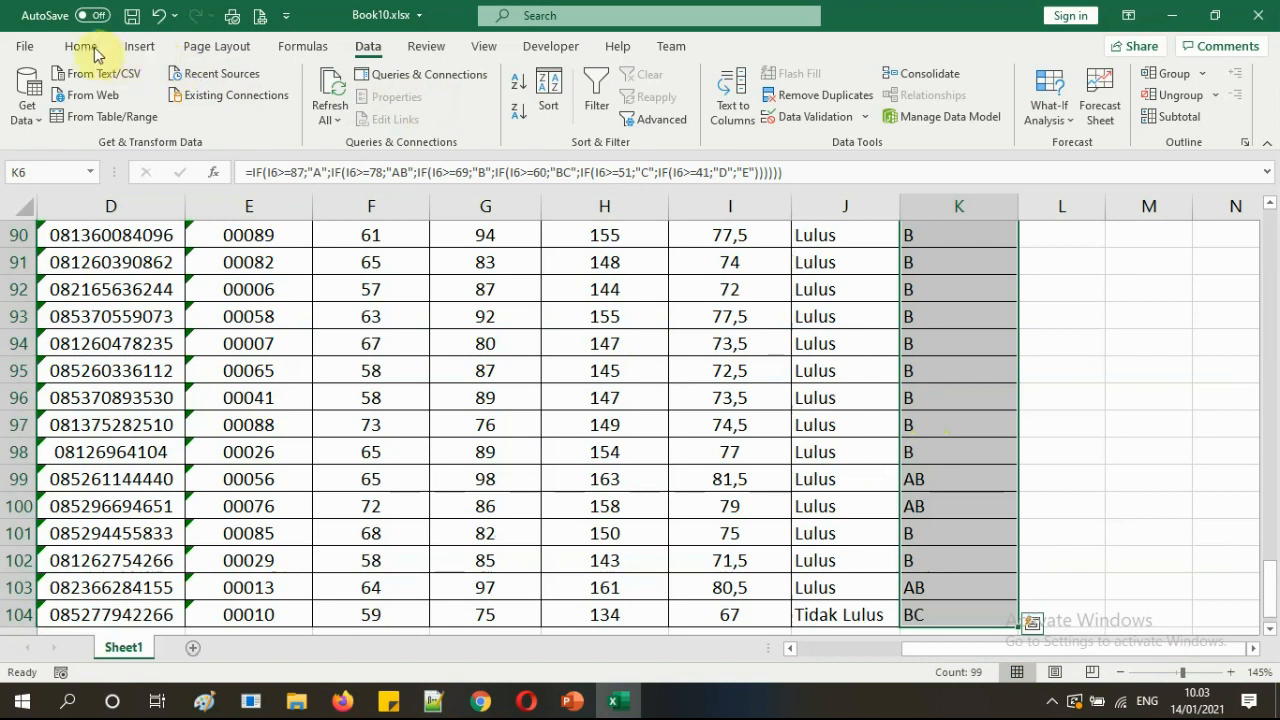
pyautogui.click(82, 47)
pyautogui.click(340, 111)
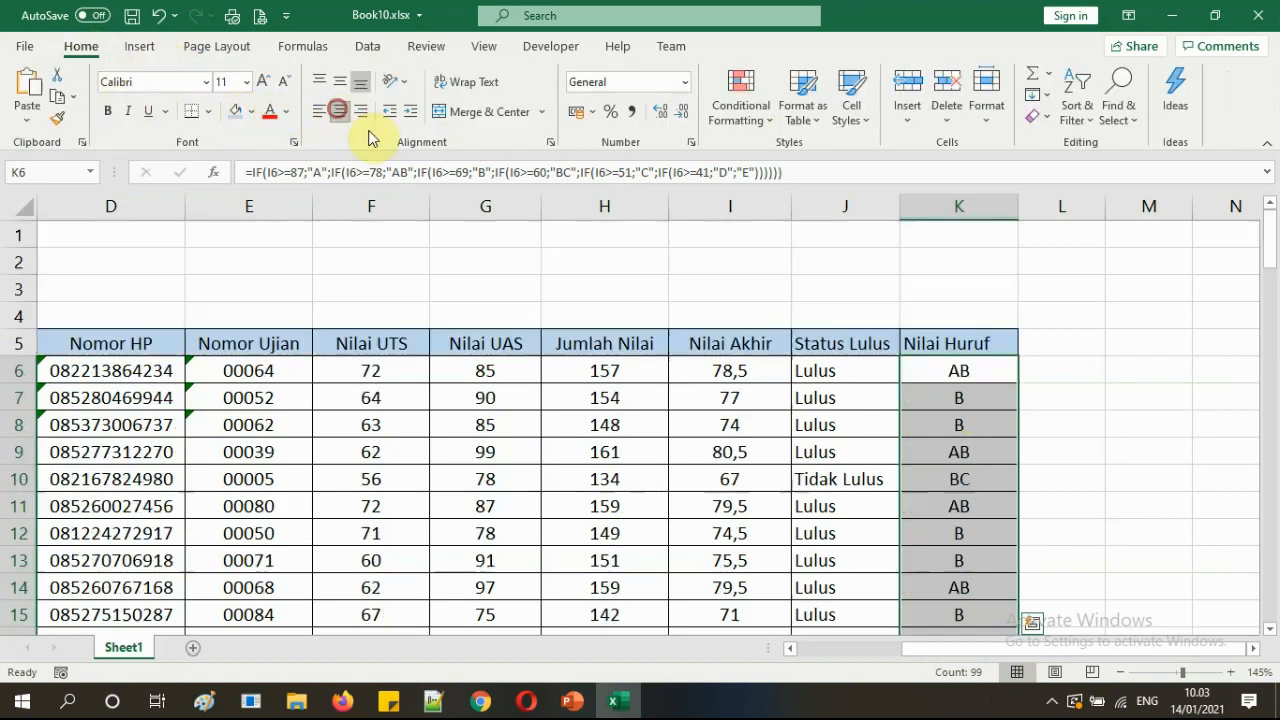
pyautogui.click(986, 397)
# Step: Look over the sorted and renumbered table from its header row down through its rows
pyautogui.moveTo(1015, 649); pyautogui.dragTo(830, 628)
pyautogui.click(85, 344)
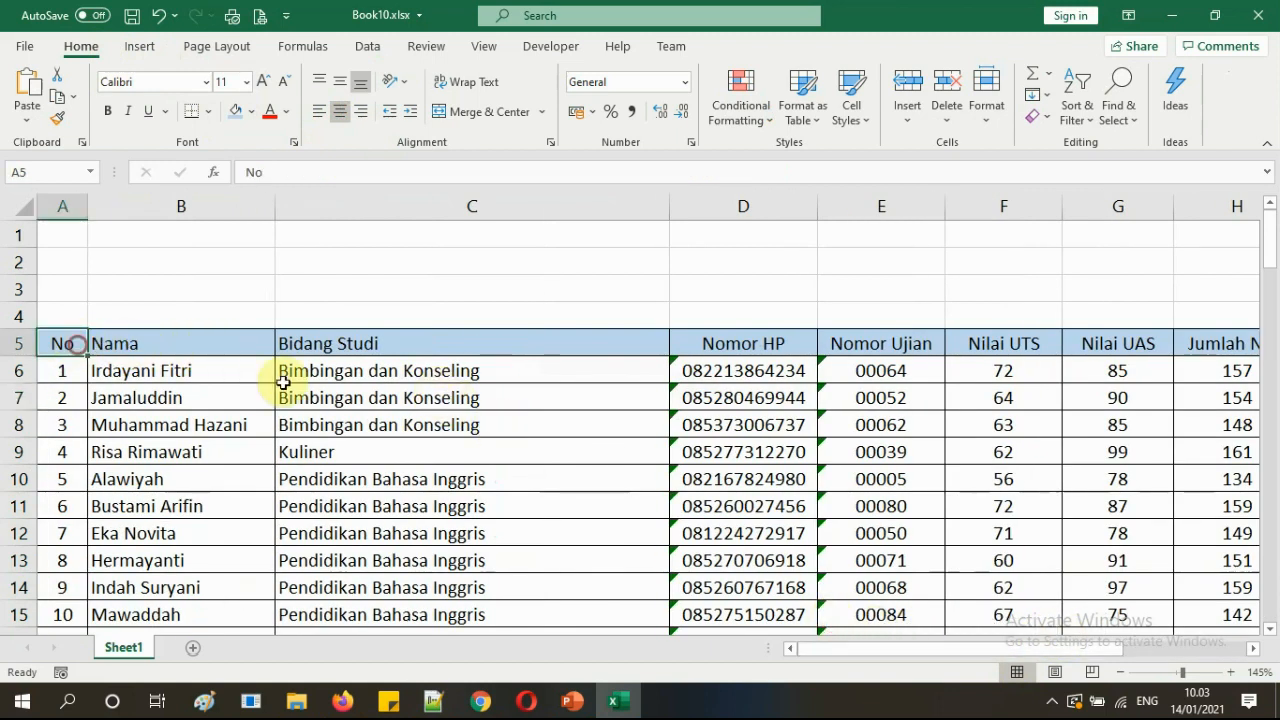
pyautogui.scroll(-20, 286, 377)
pyautogui.scroll(-10, 875, 468)
pyautogui.scroll(20, 876, 466)
pyautogui.scroll(3, 876, 465)
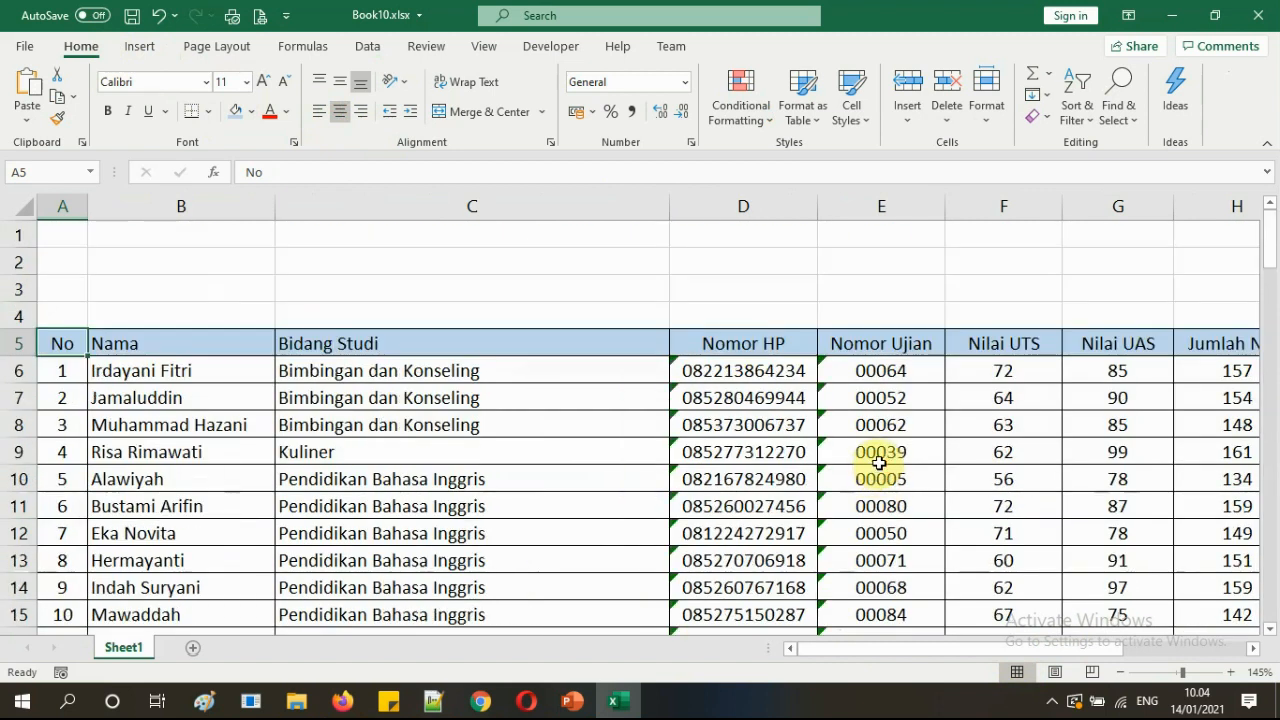
# Step: Switch to the Tutorial.pptx presentation in PowerPoint and highlight the topic "Pengurutan" on slide 3 in green
pyautogui.moveTo(576, 704)
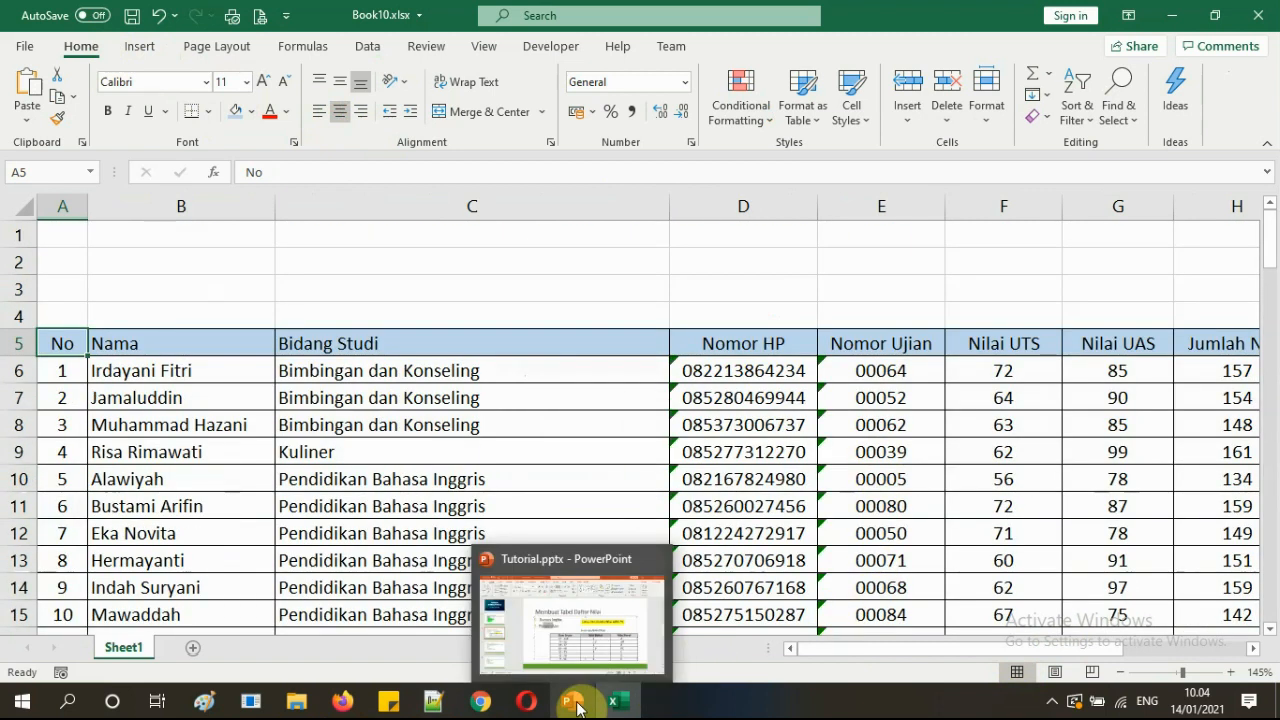
pyautogui.click(1052, 700)
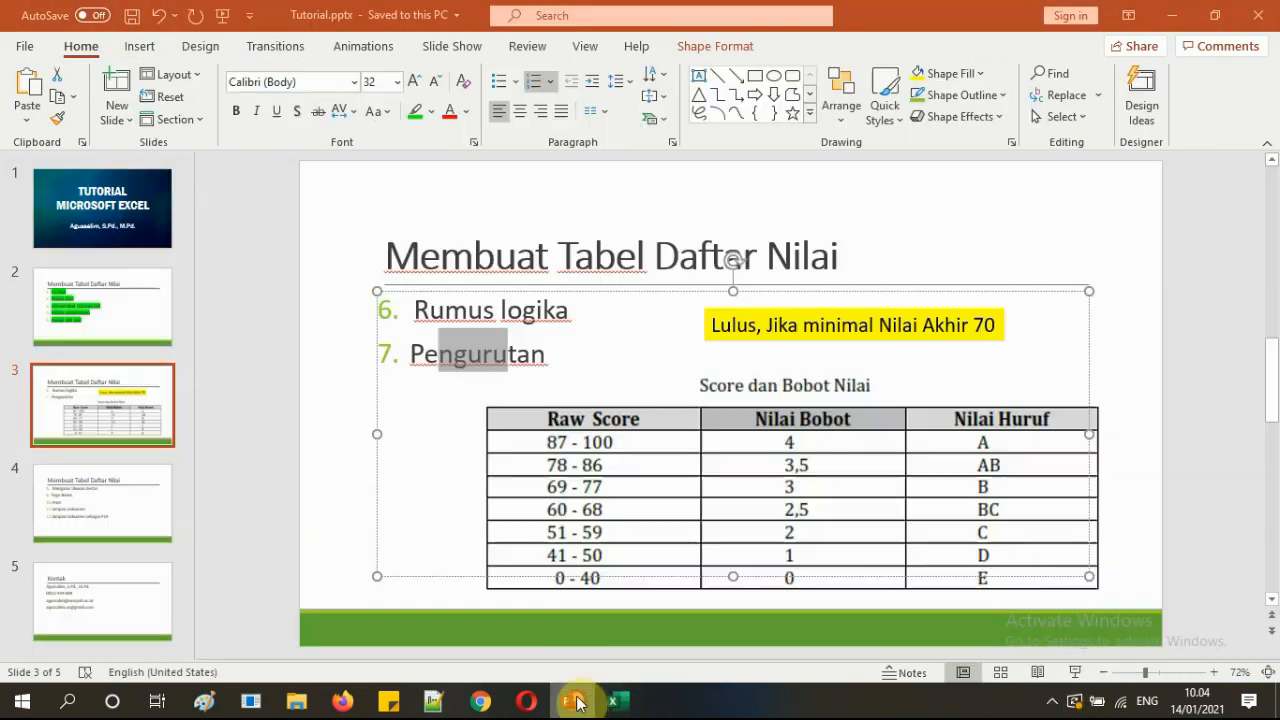
pyautogui.click(572, 701)
pyautogui.click(431, 369)
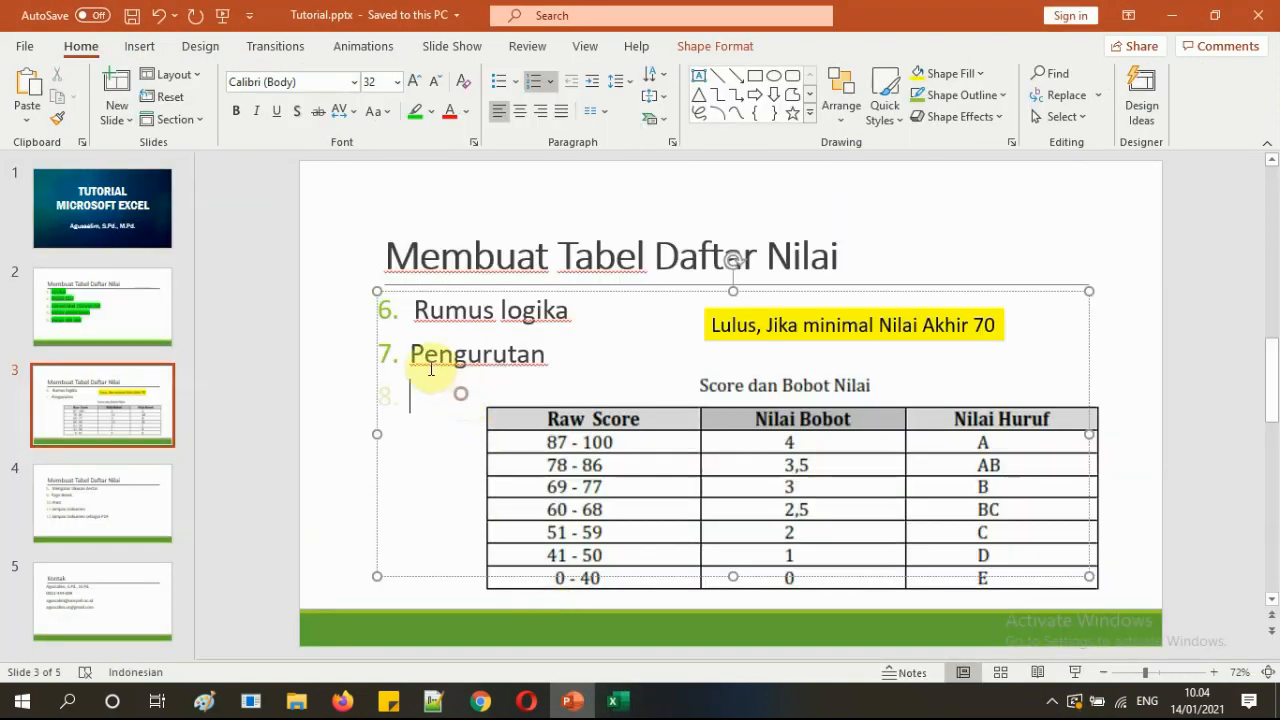
pyautogui.moveTo(409, 352); pyautogui.dragTo(519, 349)
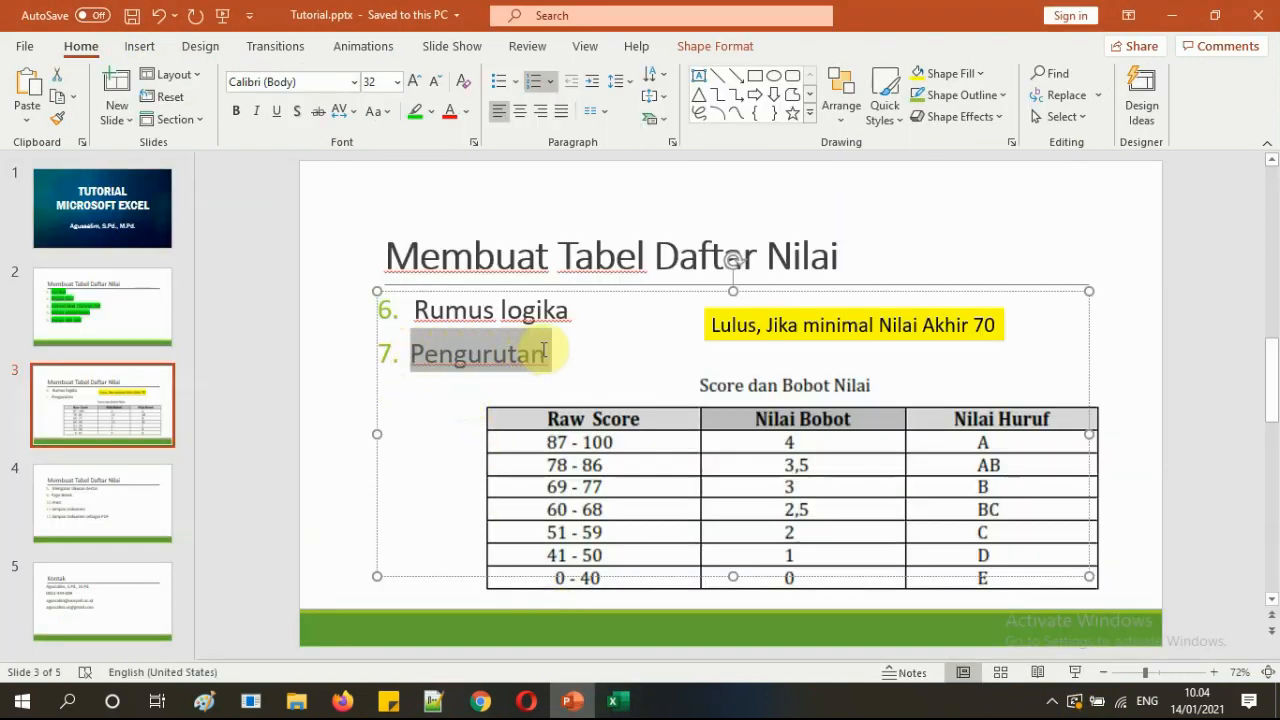
pyautogui.click(415, 111)
pyautogui.click(416, 394)
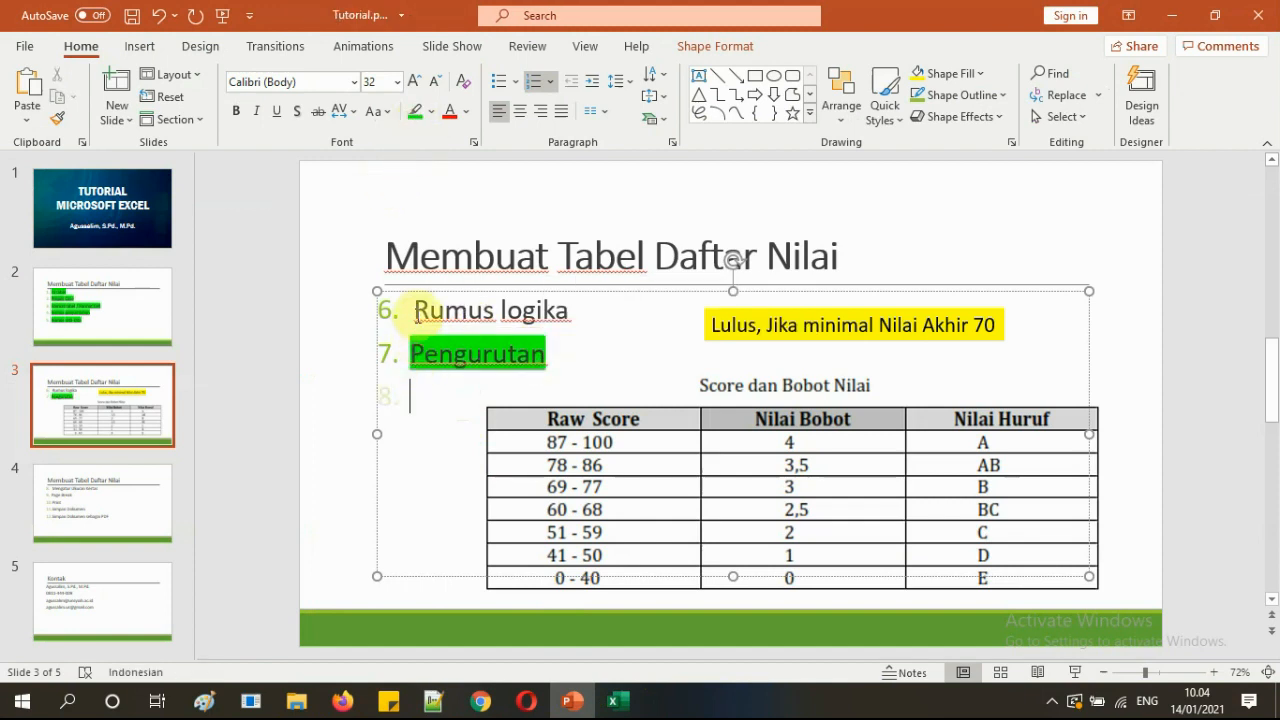
# Step: Highlight the topic "Rumus logika" on slide 3 in green and deselect the text box
pyautogui.moveTo(416, 316); pyautogui.dragTo(565, 310)
pyautogui.click(415, 111)
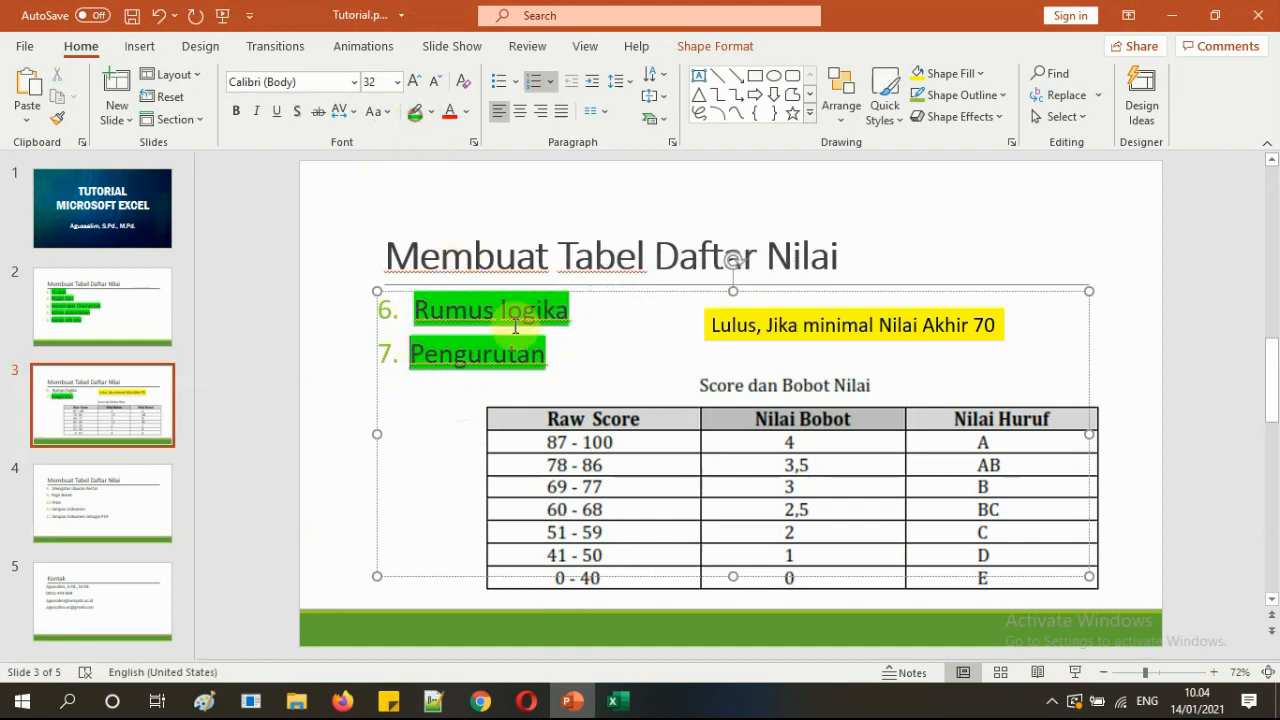
pyautogui.click(581, 336)
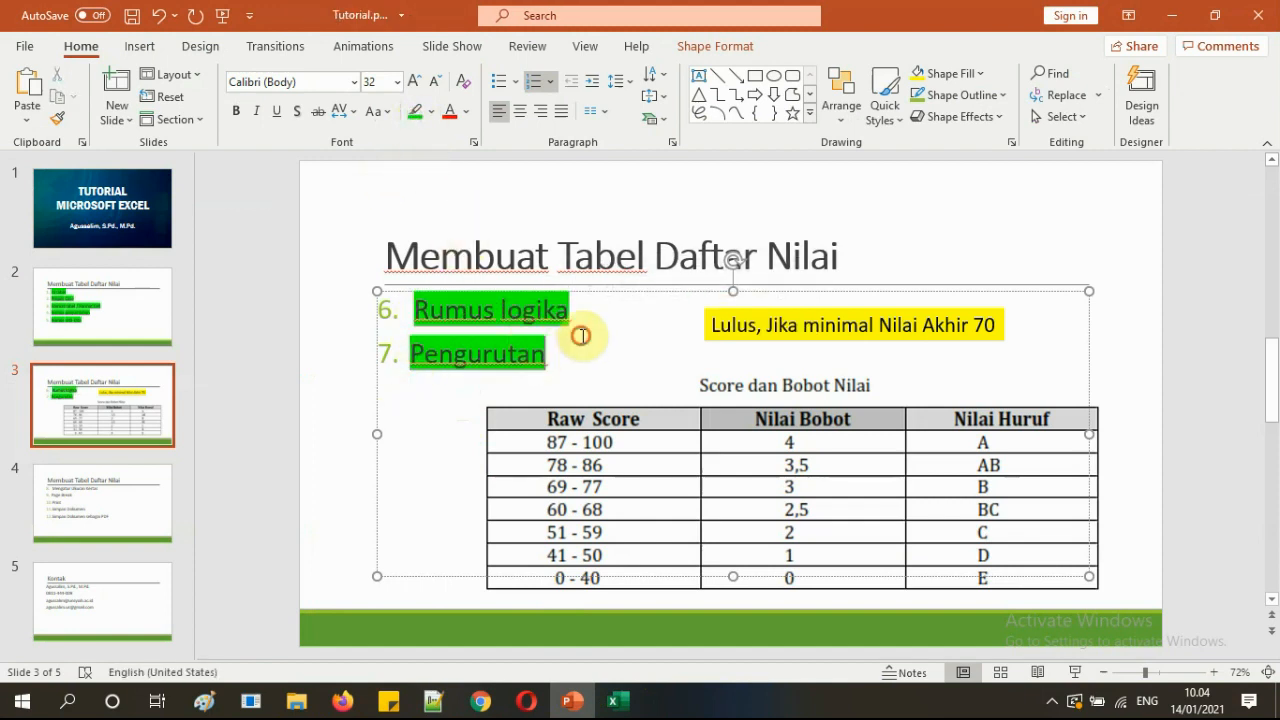
pyautogui.click(869, 229)
pyautogui.click(1108, 262)
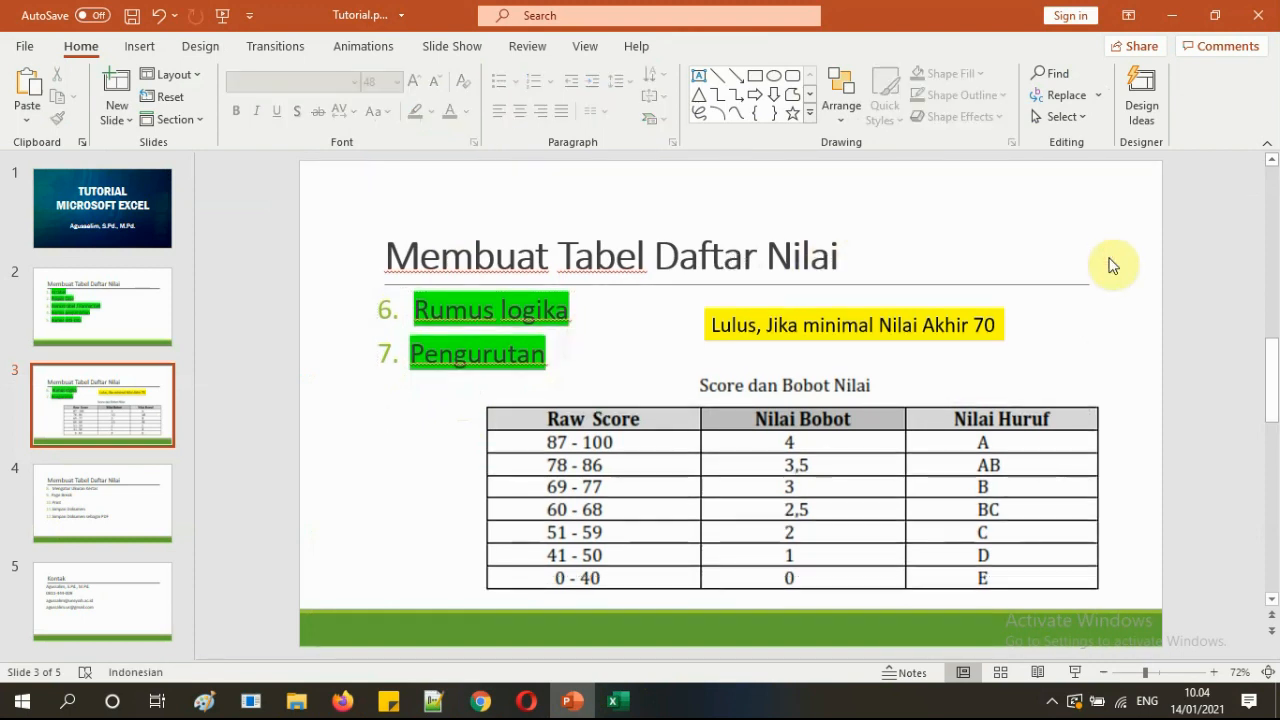
# Step: Switch back to the Book10.xlsx grade table in Excel
pyautogui.click(612, 702)
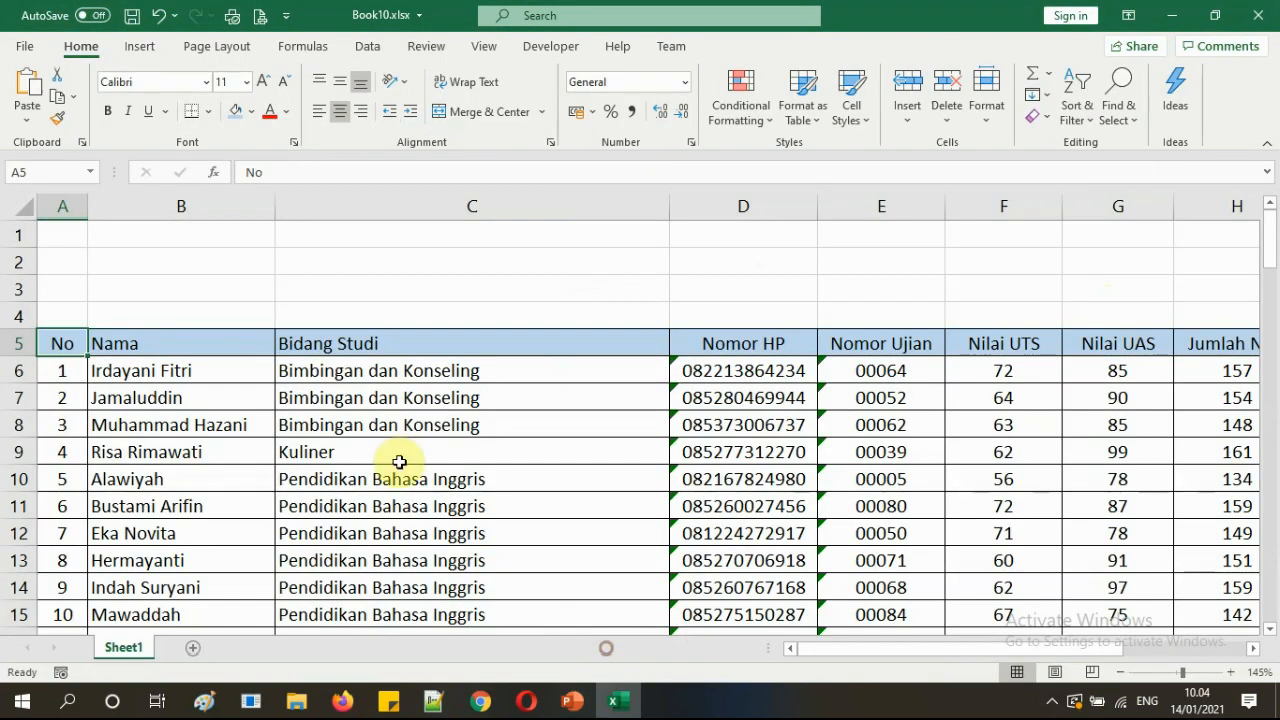
pyautogui.click(1055, 705)
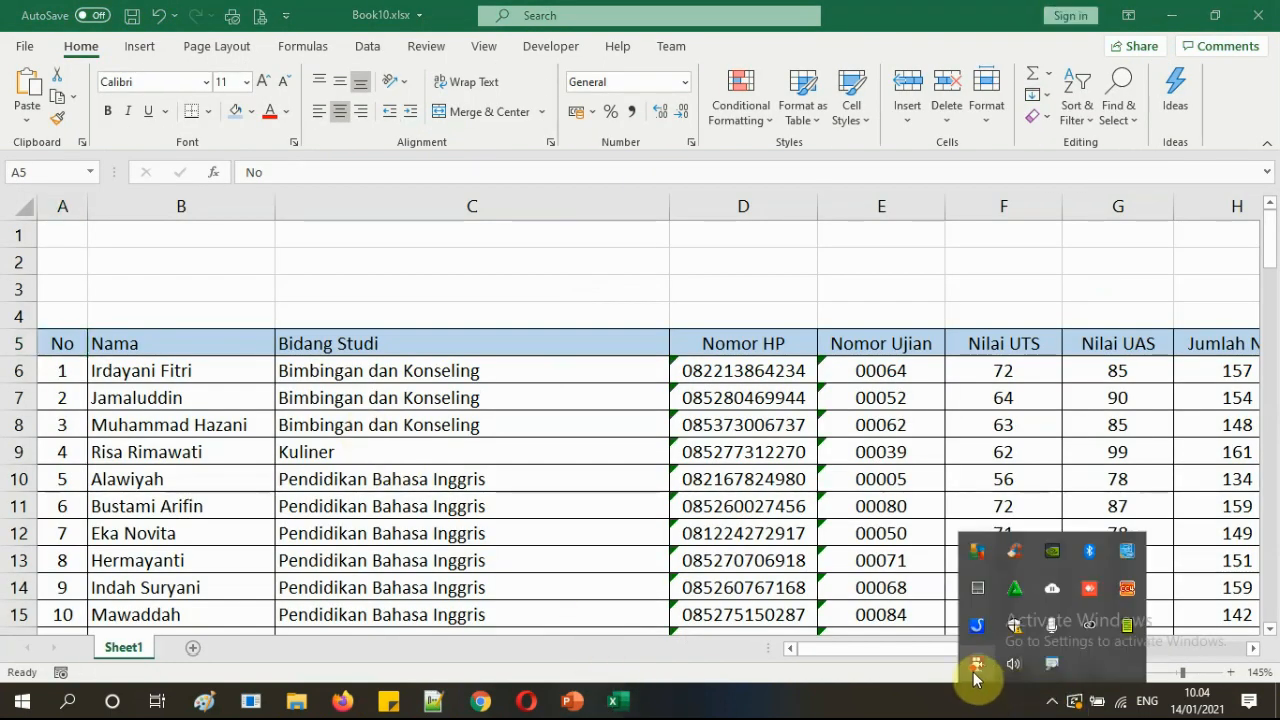